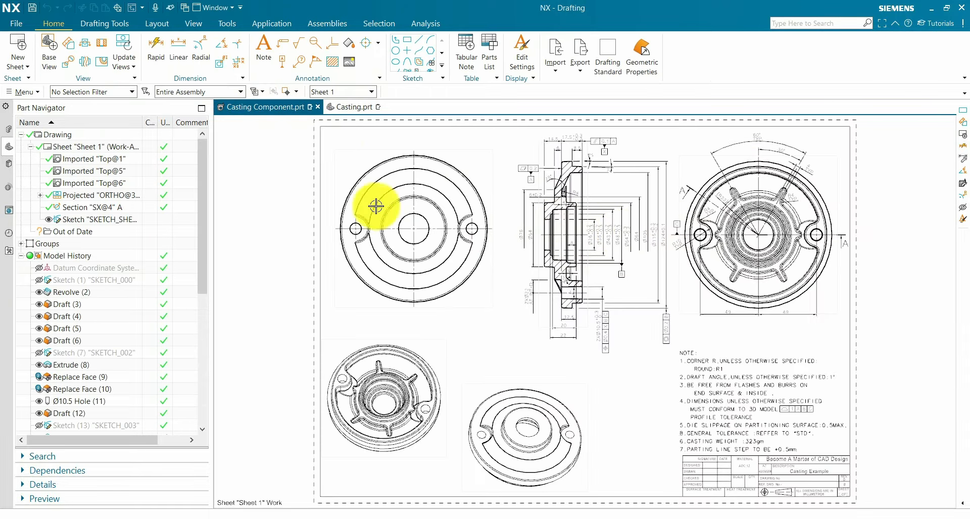
Step: Show the Casting Component drawing side by side with the empty Casting part, with its section view enlarged, and activate the Casting part
mouse_move(283, 113)
mouse_down()
mouse_move(288, 126)
mouse_move(610, 307)
mouse_up()
scroll(773, 232, up, 3)
scroll(749, 357, down, 2)
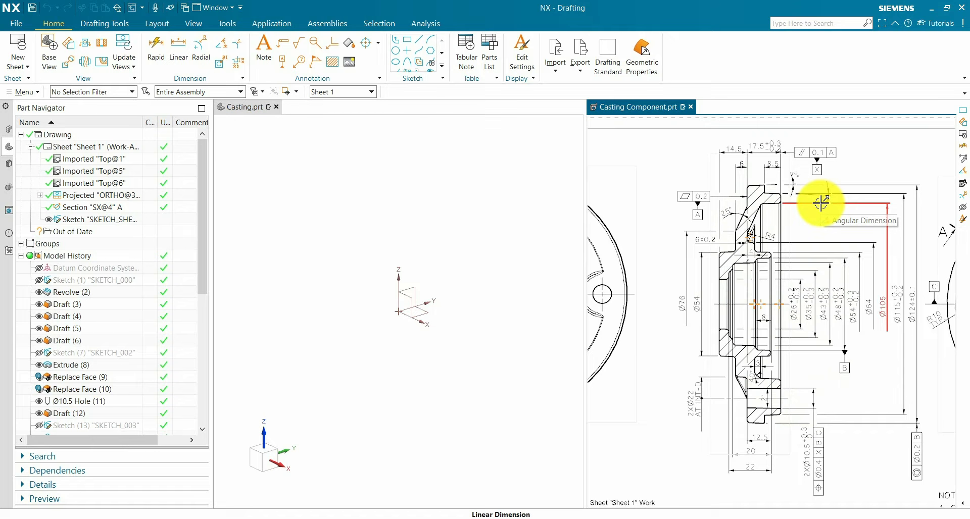
click(333, 190)
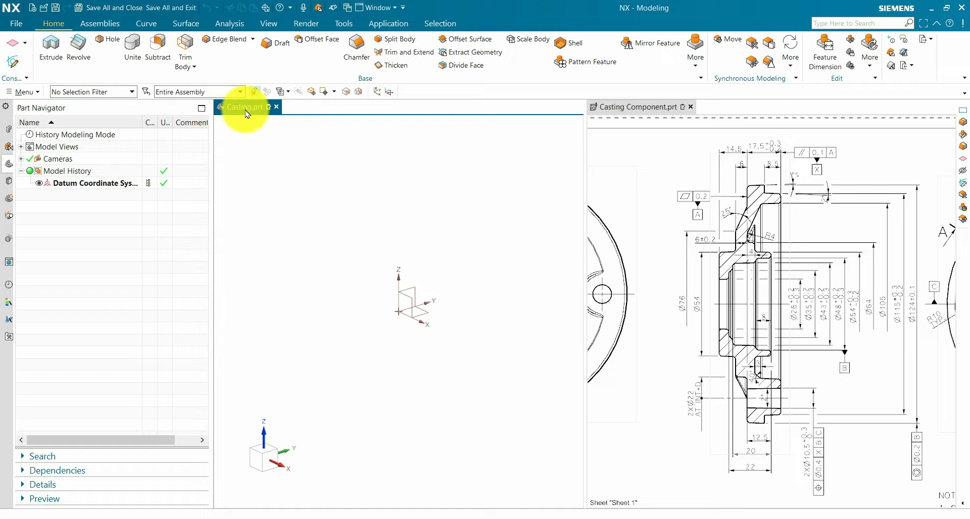
Step: Create a sketch on the YZ plane and draw a short vertical line with a horizontal line running left from its lower end
click(12, 62)
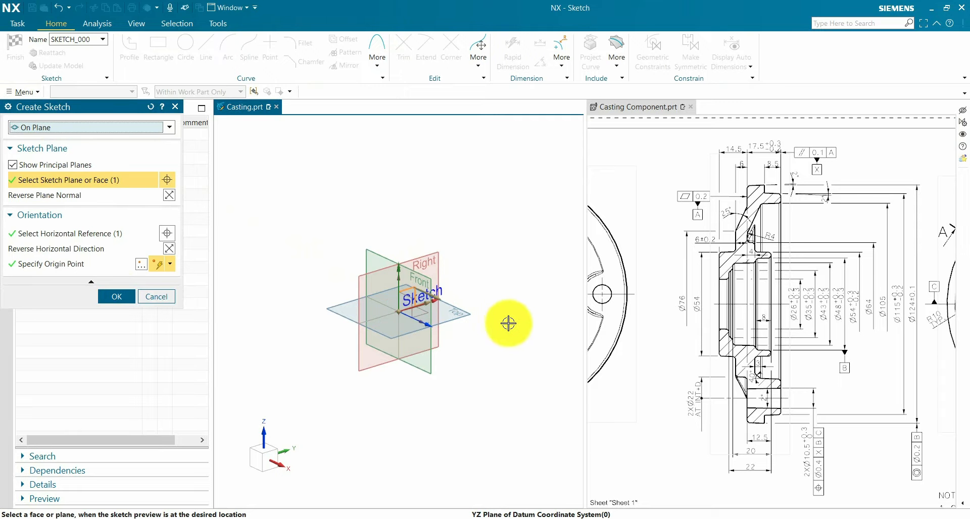
click(120, 298)
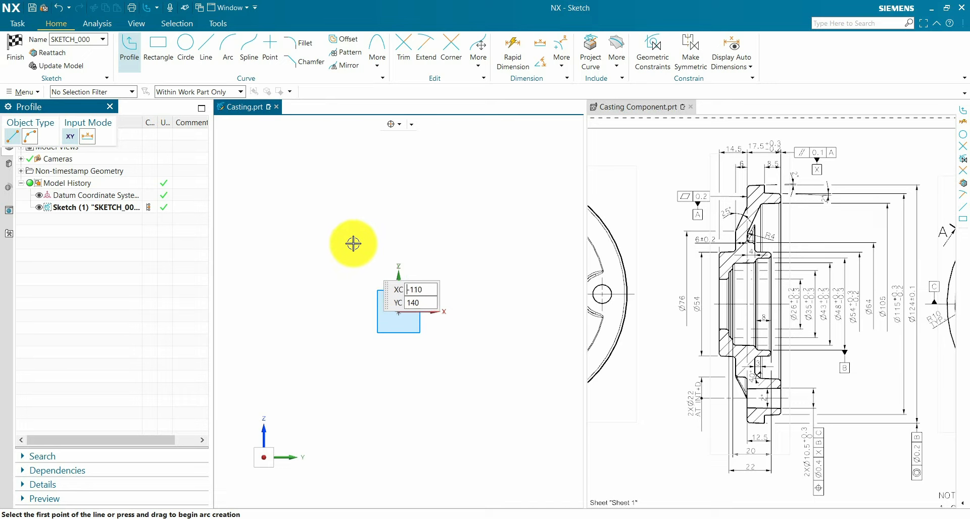
click(464, 165)
click(464, 179)
scroll(440, 178, up, 3)
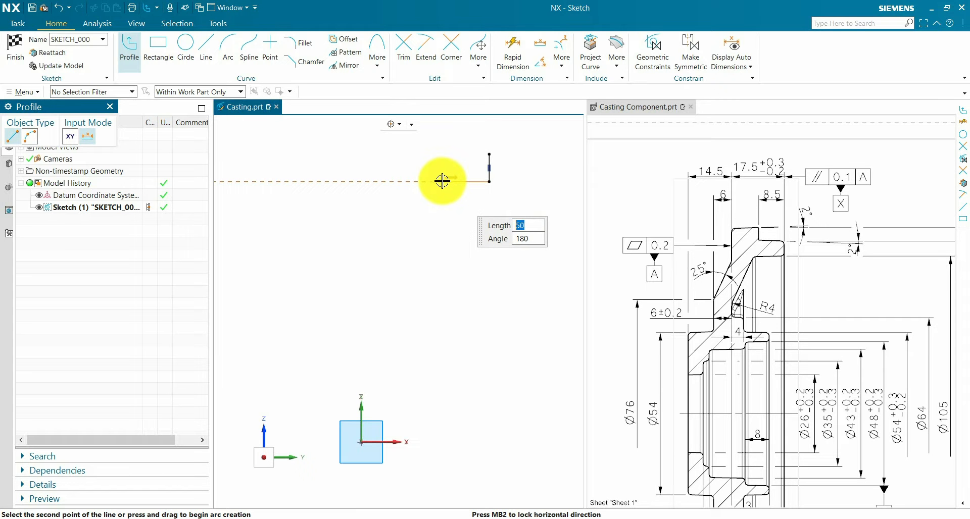
click(449, 180)
click(130, 51)
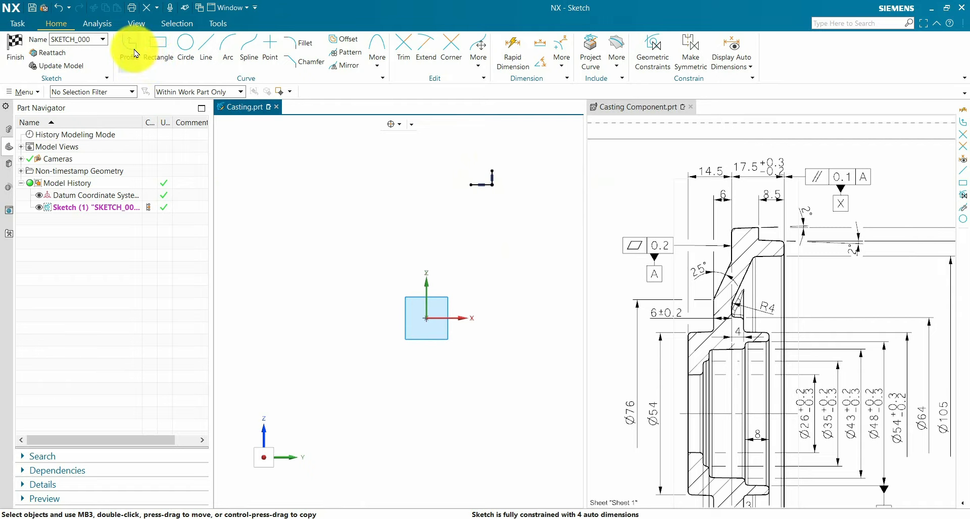
Step: Continue the profile from the top of the short vertical line with a horizontal, a rising vertical and another horizontal line, forming the stepped rim
click(130, 51)
click(523, 180)
click(524, 180)
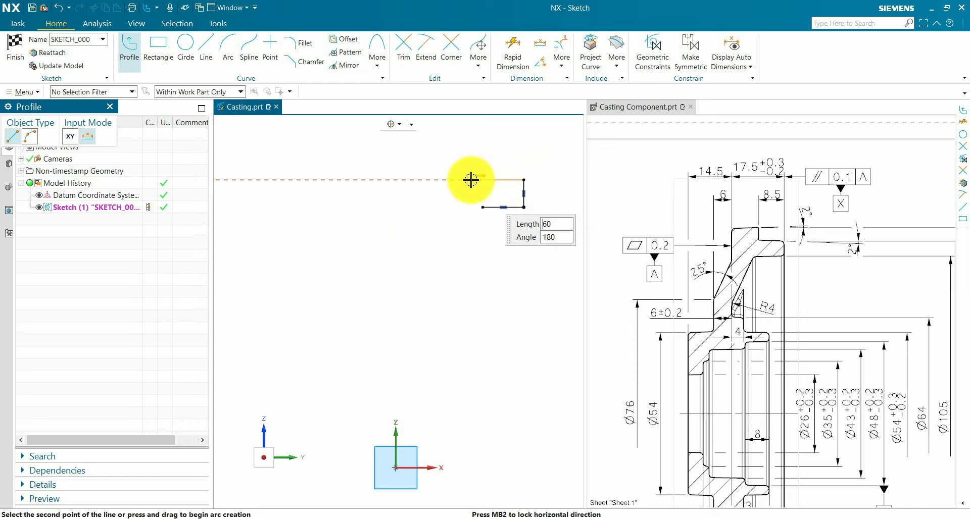
click(487, 179)
click(487, 153)
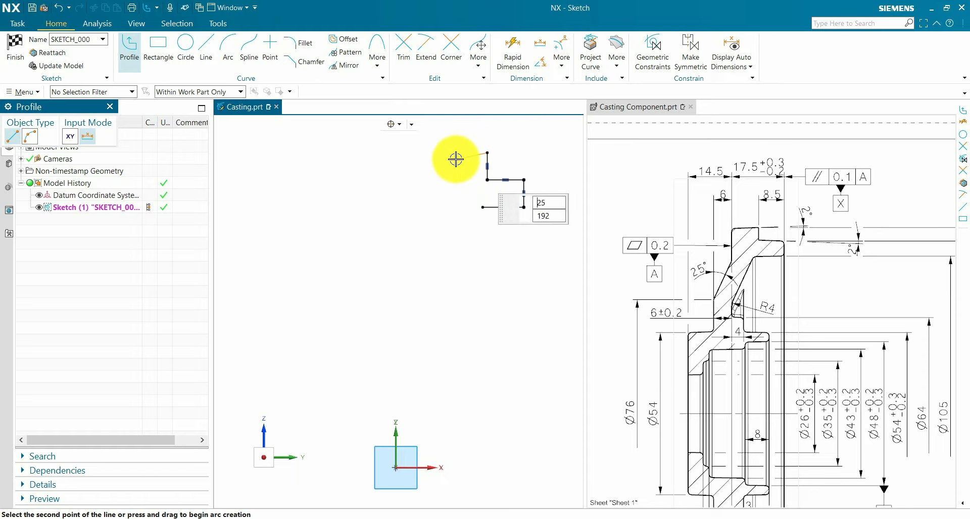
click(447, 154)
scroll(447, 153, down, 2)
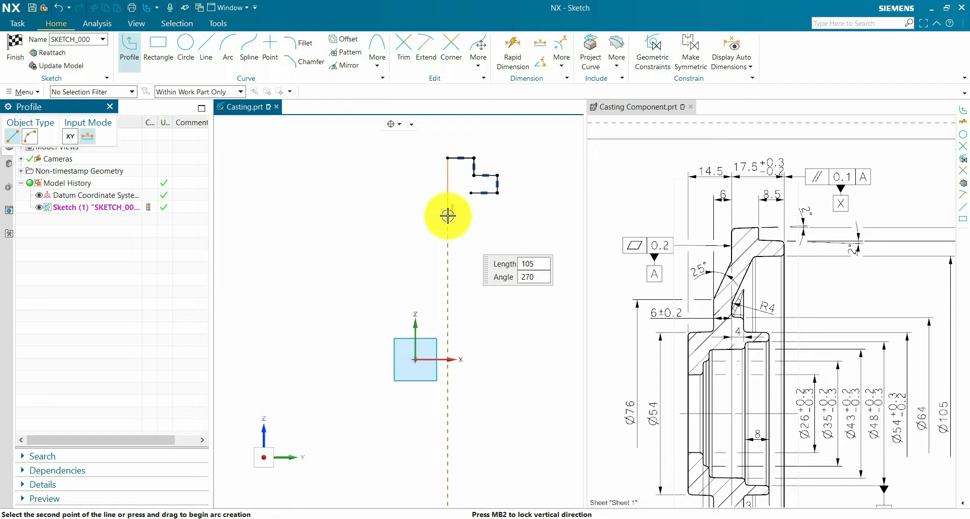
Step: Extend the profile downward with a vertical, a slanted and a vertical line, a horizontal step to the left, and a final vertical line
click(448, 202)
click(425, 249)
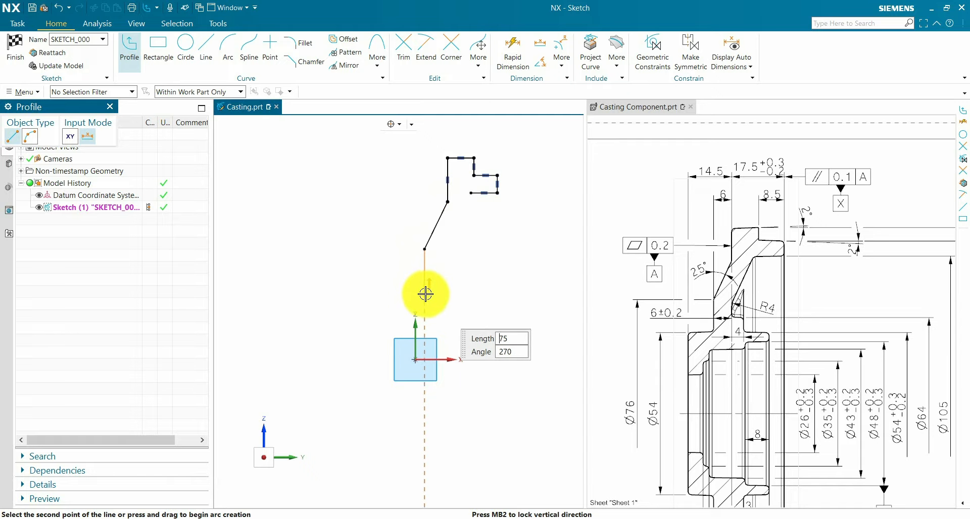
click(425, 290)
click(395, 290)
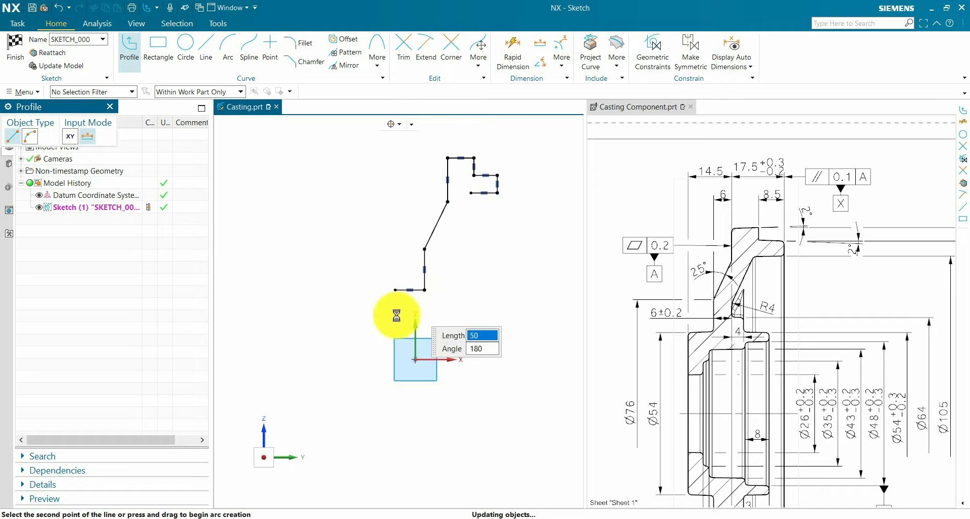
click(396, 357)
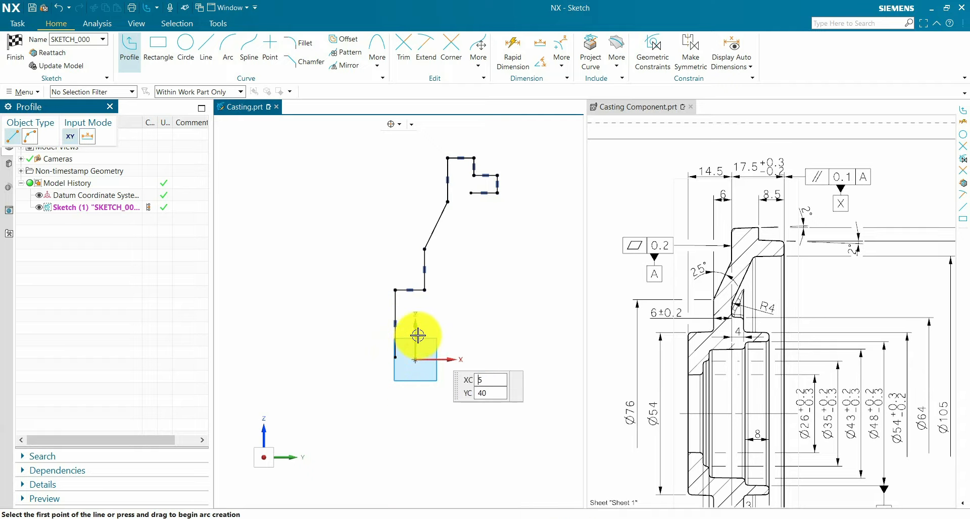
key(Escape)
Step: Dimension the overall horizontal width of the stepped rim at the top of the profile as 17.5 mm
scroll(459, 243, down, 2)
click(514, 50)
scroll(430, 207, up, 2)
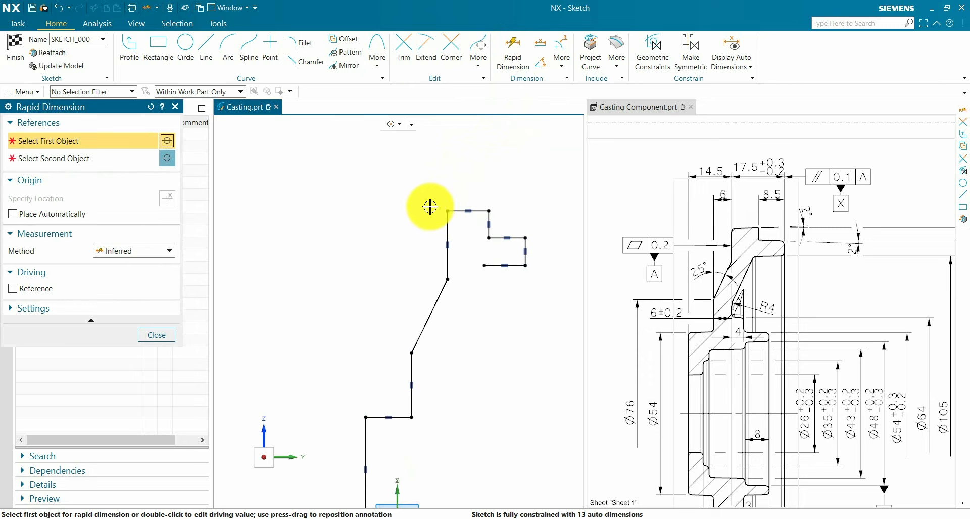
click(445, 211)
scroll(373, 223, down, 2)
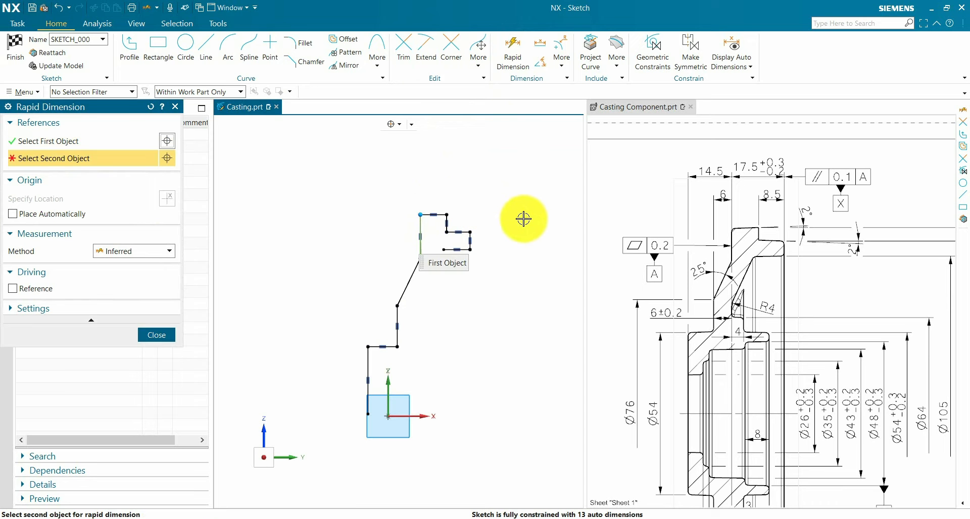
click(474, 232)
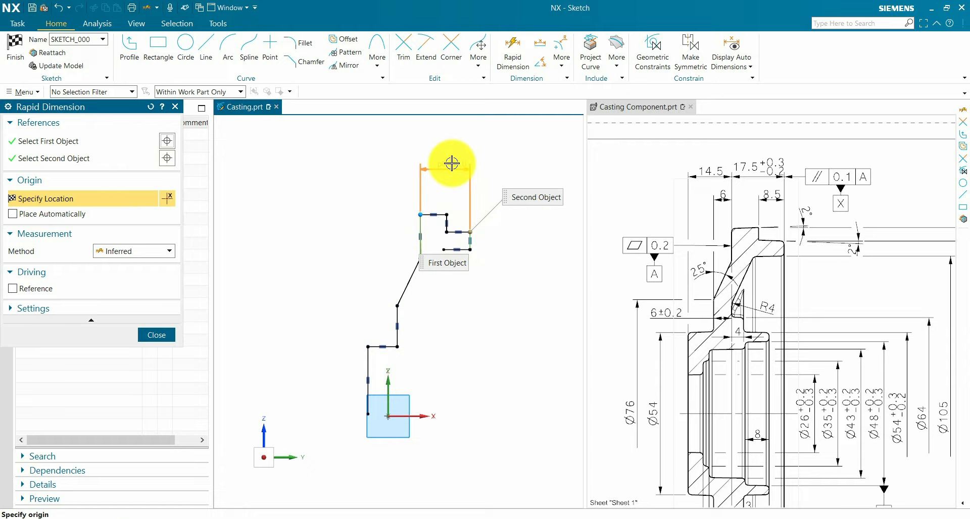
click(450, 162)
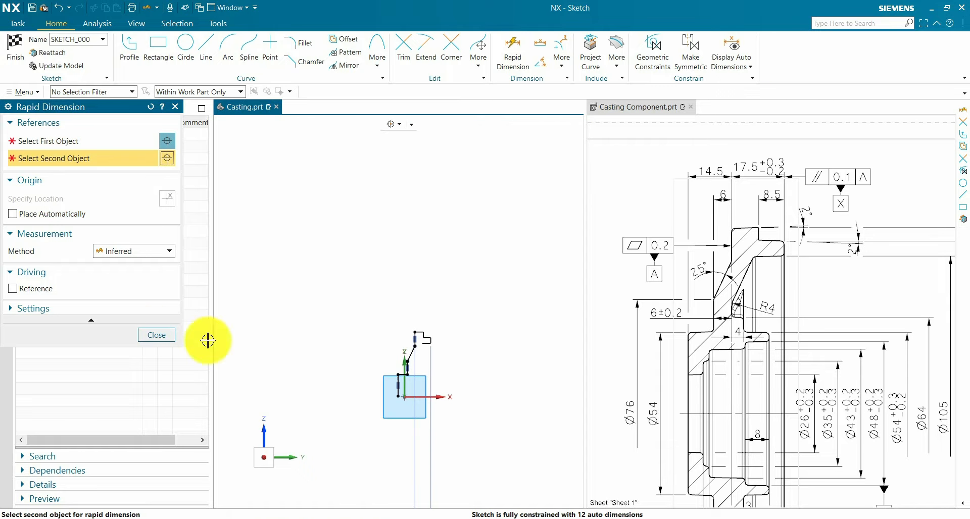
click(149, 336)
scroll(817, 222, up, 2)
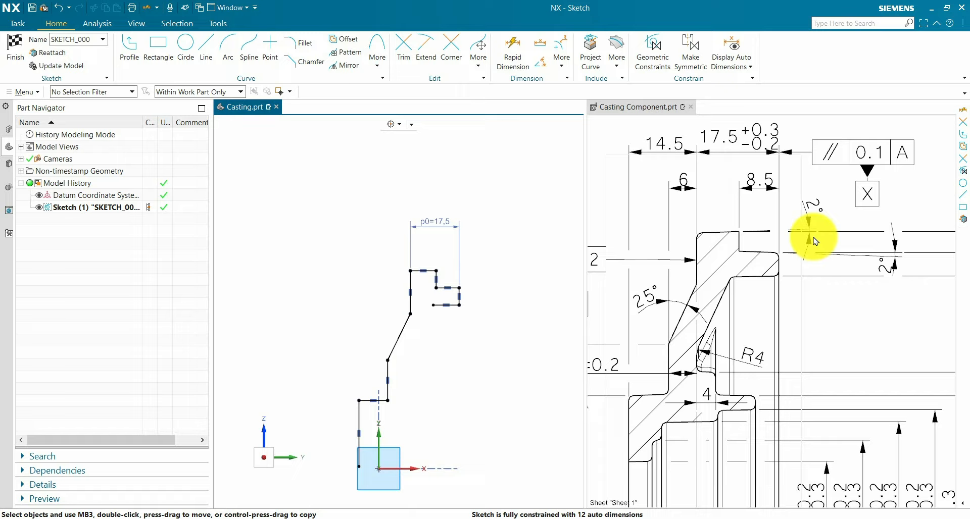
Step: Dimension the horizontal width of the rim's lower step as 8.5 mm
scroll(475, 192, up, 2)
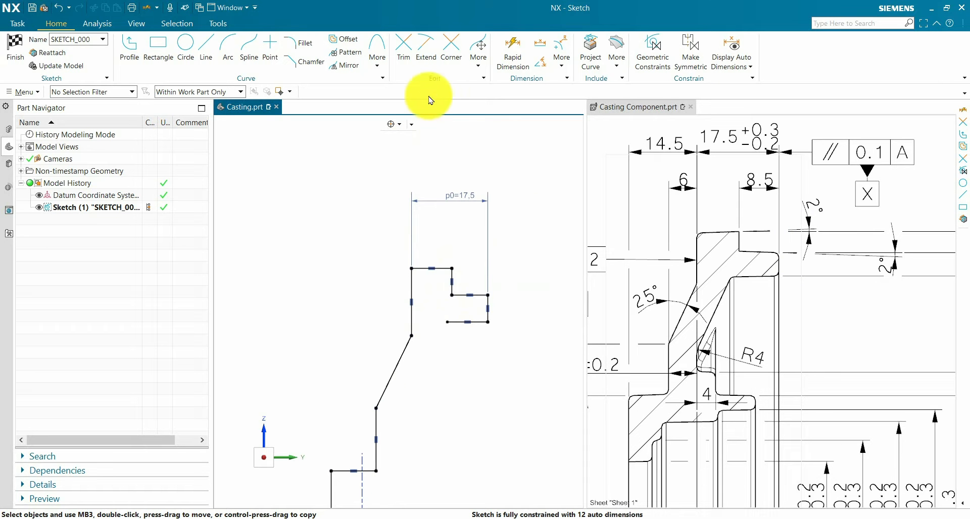
click(451, 277)
click(488, 295)
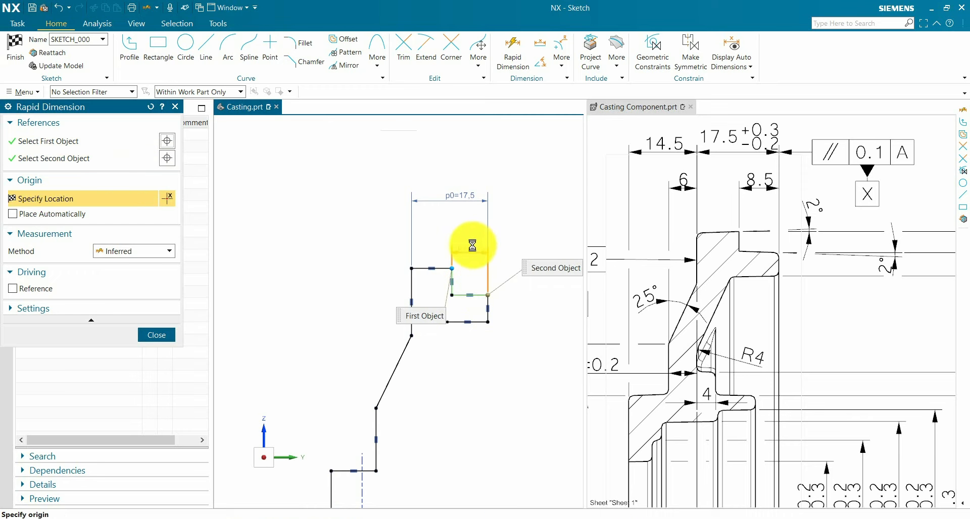
click(523, 260)
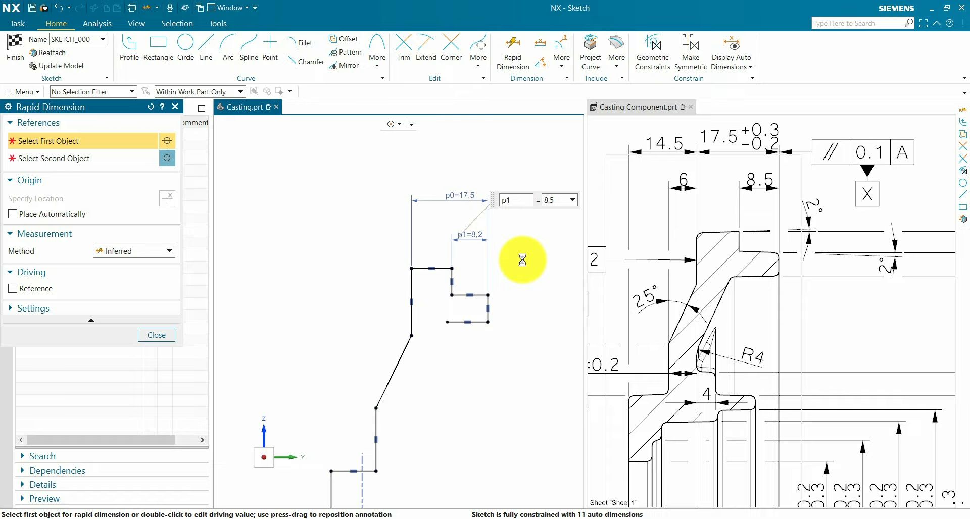
middle_click(530, 272)
scroll(526, 250, down, 1)
Step: Dimension the horizontal distance from the rim's left edge to the profile's outermost left vertical line as 14.5 mm
click(514, 53)
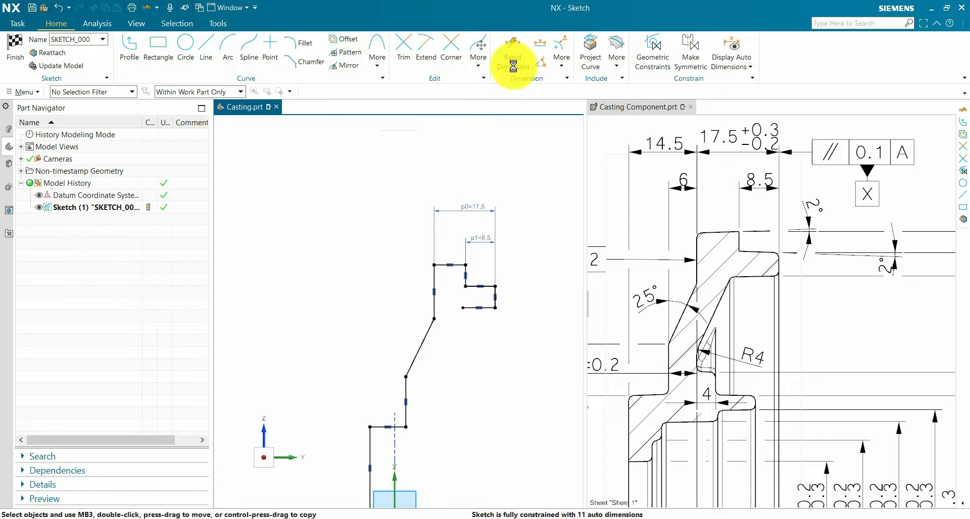
click(430, 264)
click(370, 424)
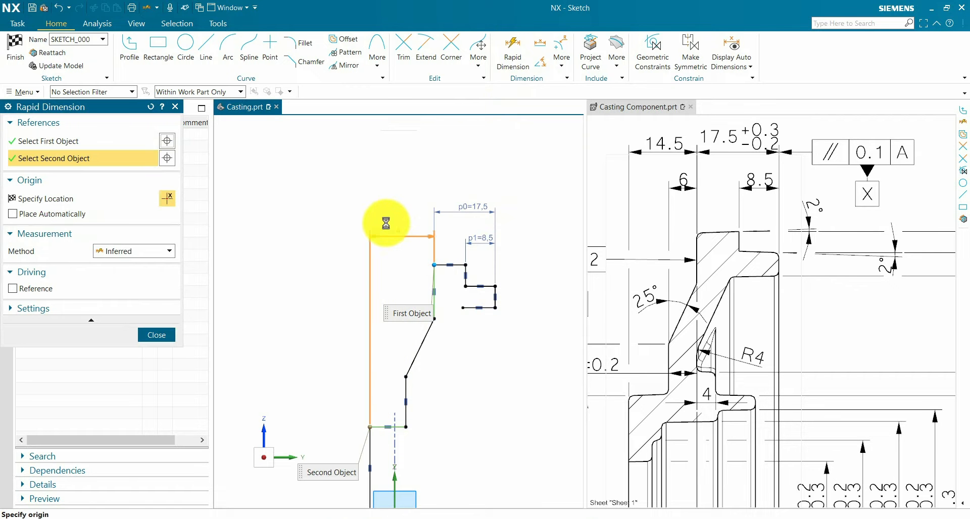
click(403, 205)
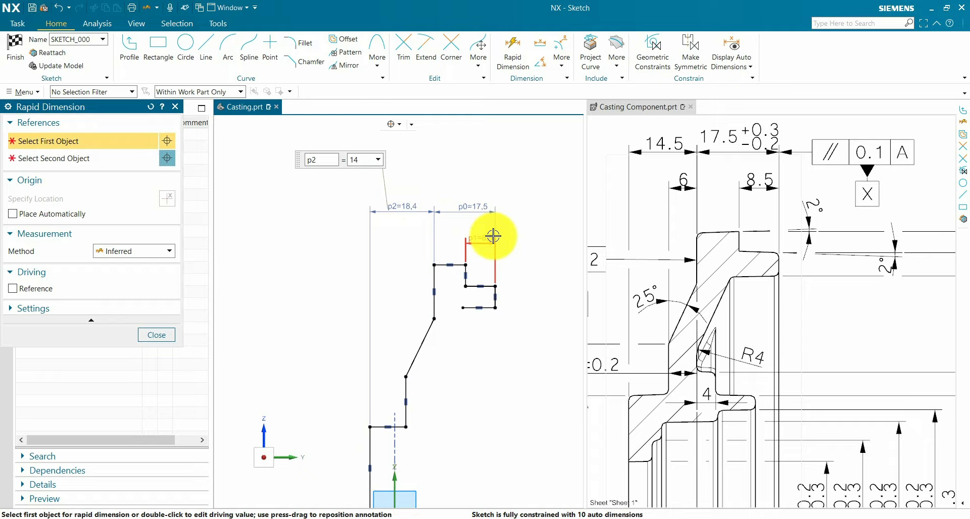
text(14.5)
key(Return)
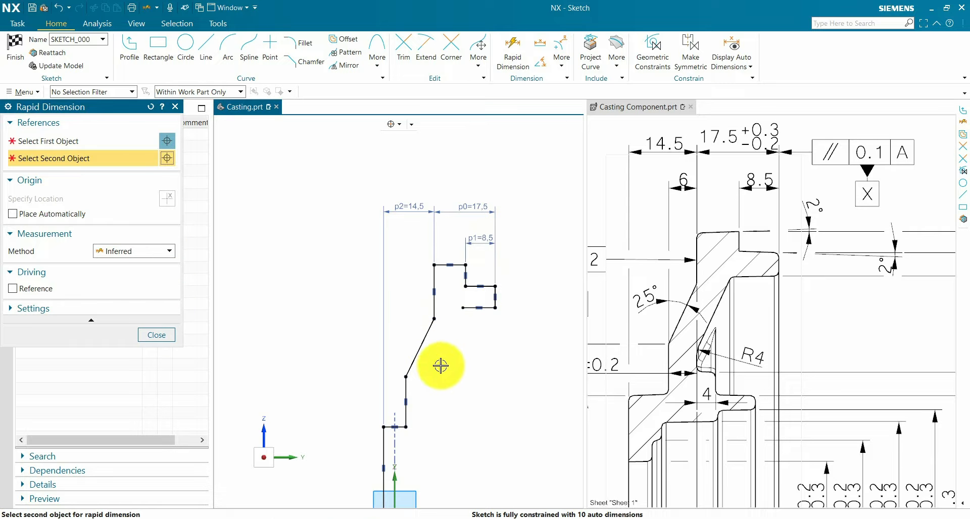
click(163, 335)
Step: Dimension the horizontal offset between the rim's left edge and the vertical line below the slanted line as 6 mm
click(512, 51)
click(434, 267)
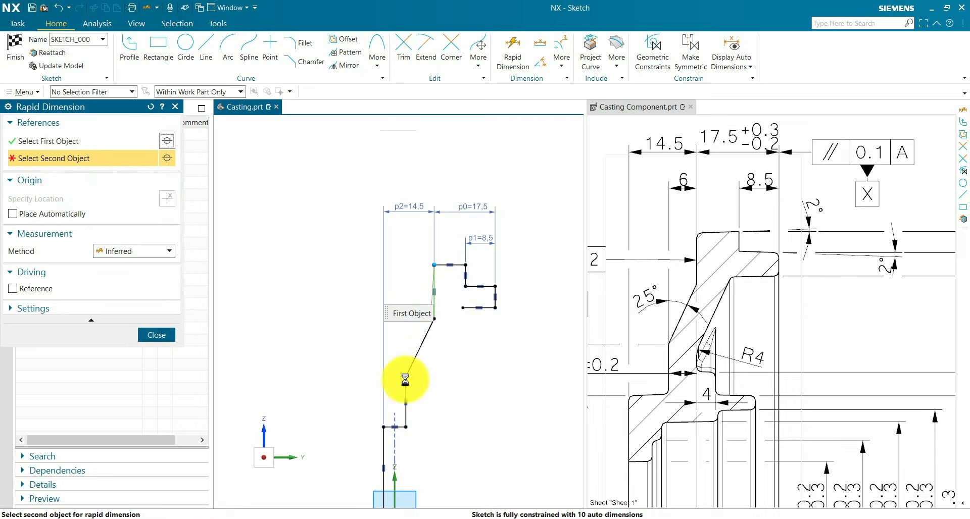
click(405, 384)
click(412, 234)
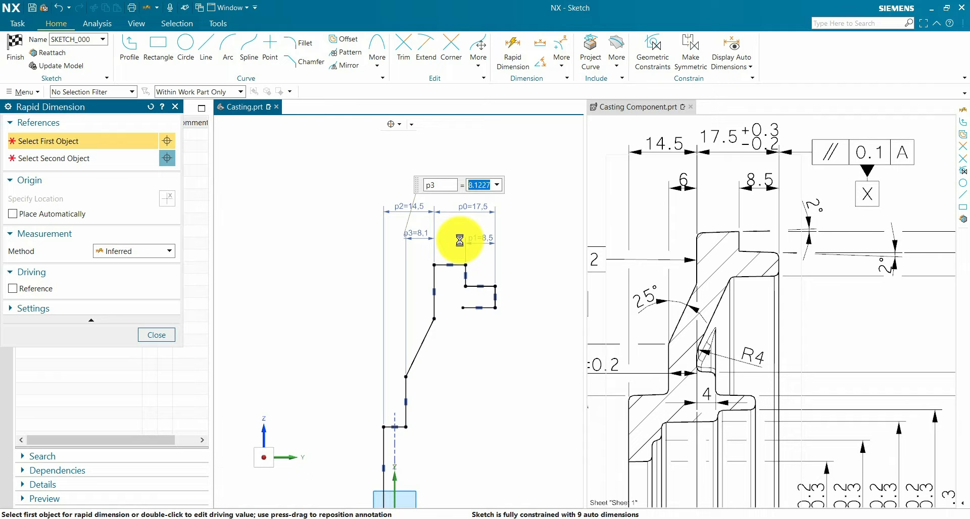
text(6)
key(Return)
click(470, 363)
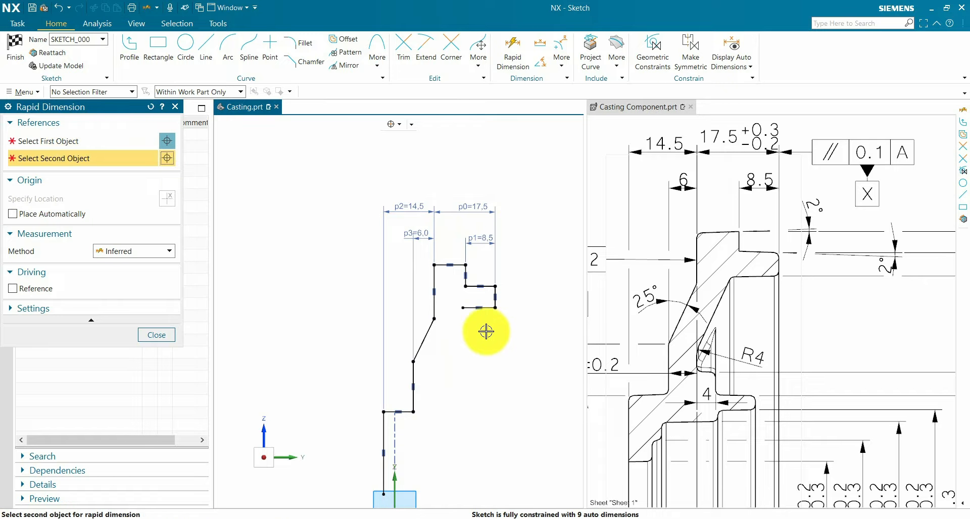
Step: Add an angular dimension of 25 degrees between the slanted line and the vertical line below it
click(141, 252)
click(112, 331)
scroll(374, 368, up, 1)
click(429, 376)
click(437, 344)
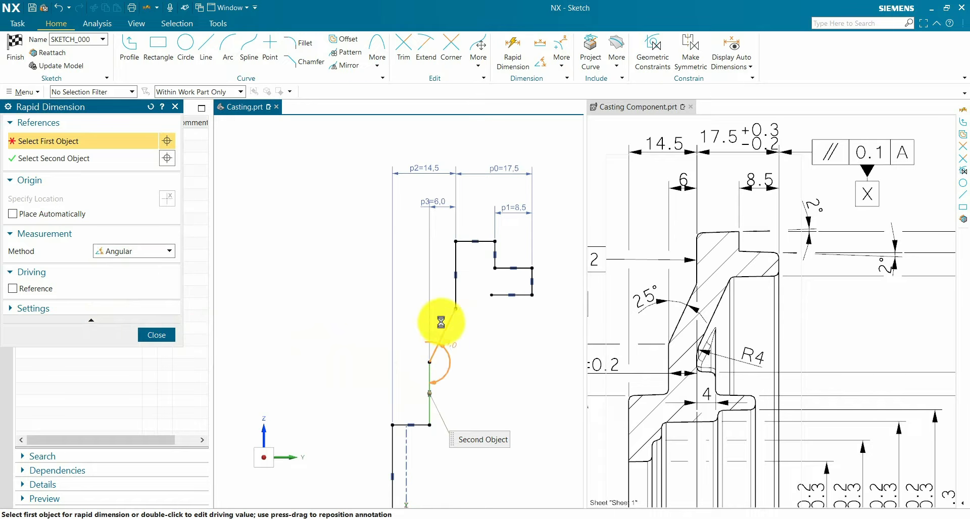
scroll(442, 300, up, 2)
click(443, 297)
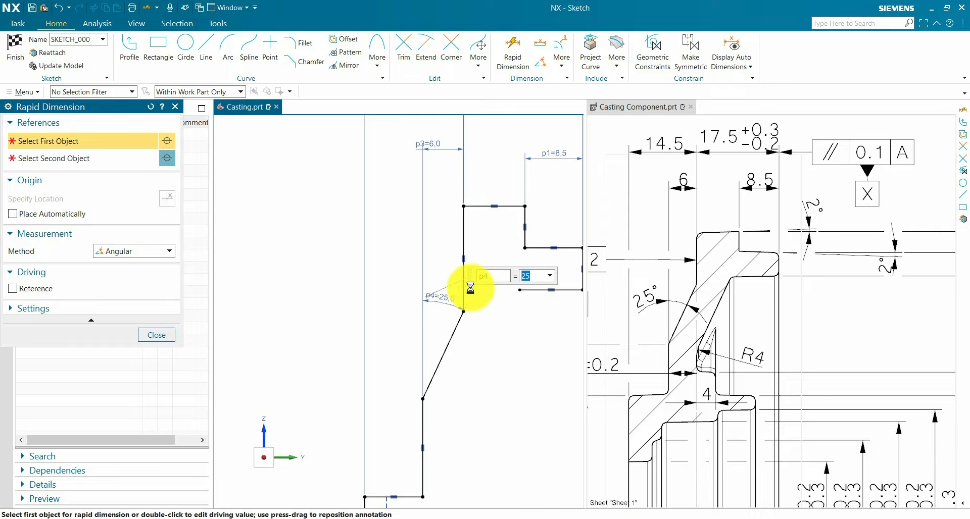
click(426, 318)
scroll(427, 283, down, 3)
scroll(718, 253, down, 4)
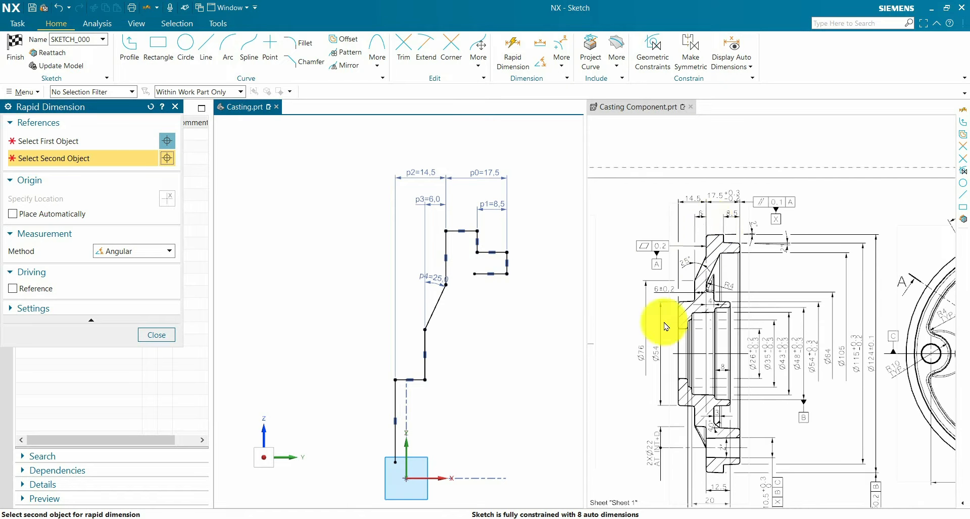
key(Escape)
Step: Dimension the height of the lower horizontal step above the sketch's horizontal axis, using the inferred method and the value 54/5
scroll(422, 271, up, 3)
click(511, 45)
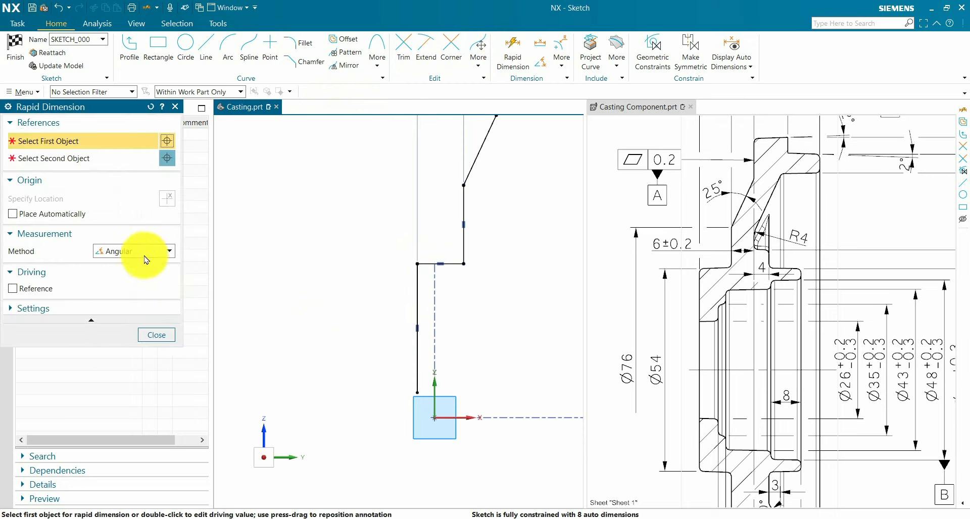
click(145, 252)
click(126, 264)
click(417, 264)
click(455, 418)
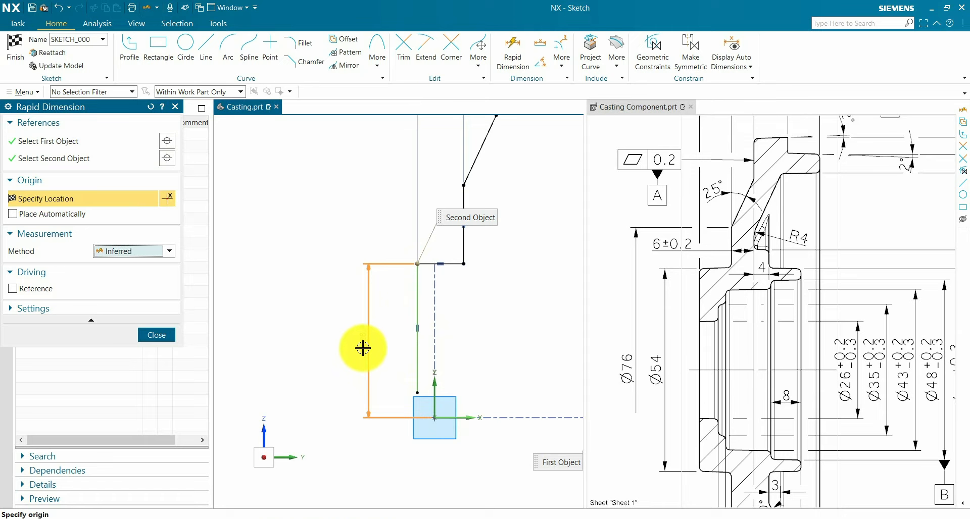
click(372, 353)
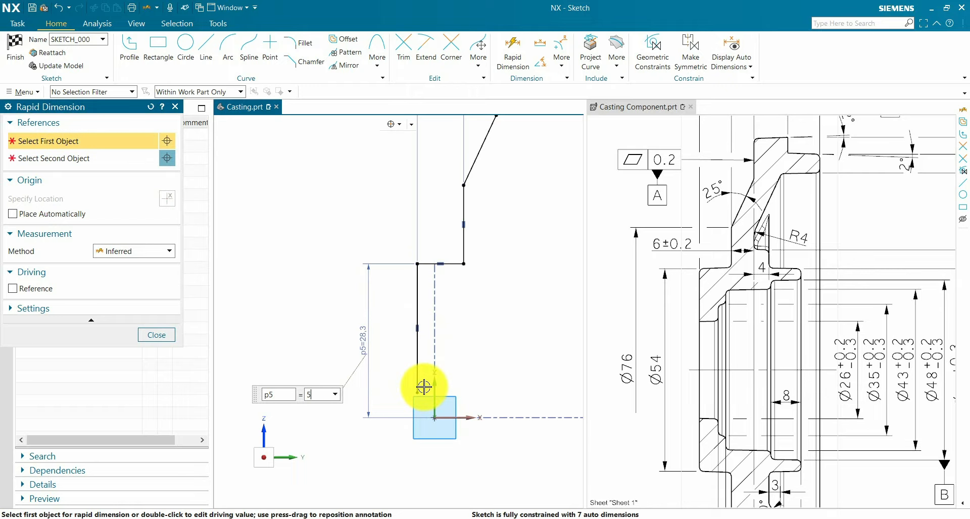
text(54/5)
key(Return)
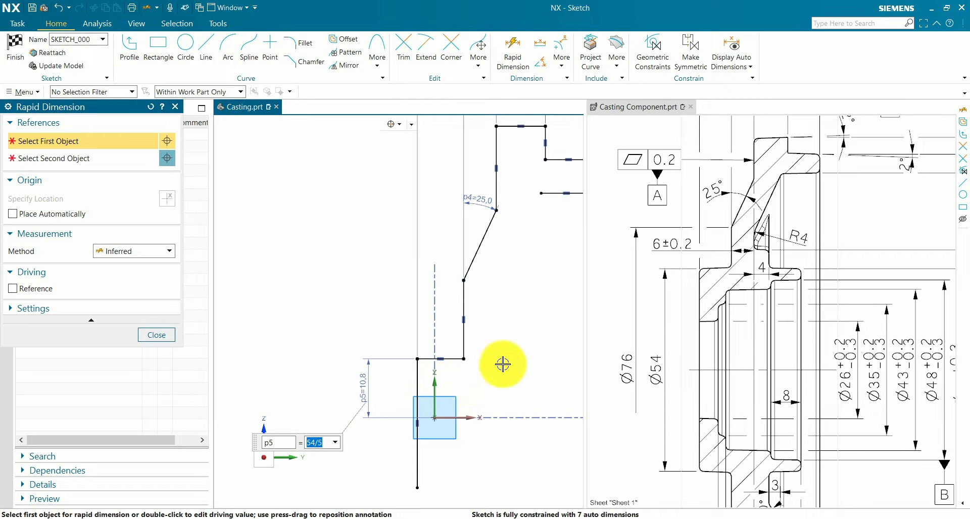
click(504, 368)
click(513, 44)
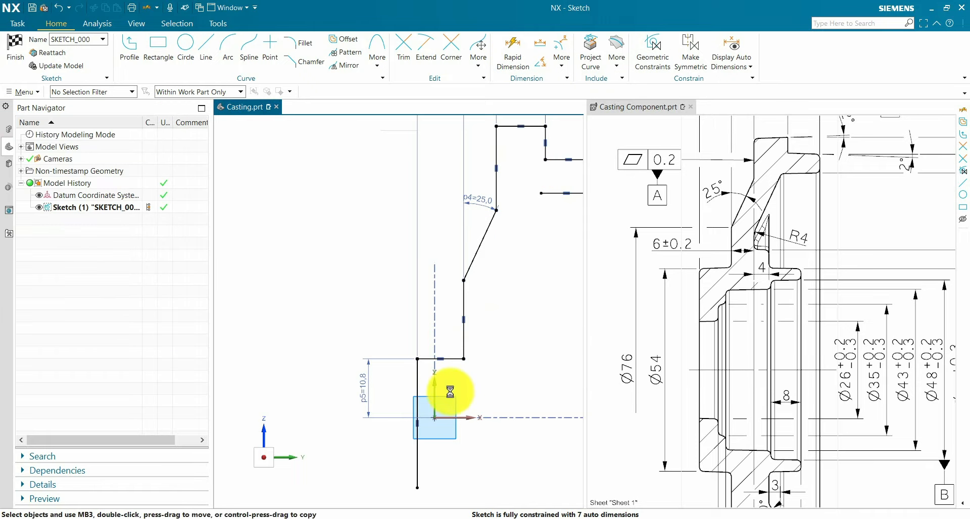
Step: Dimension the height of the slanted line's lower endpoint above the sketch's horizontal axis as 76/2 (38 mm)
click(455, 418)
click(464, 283)
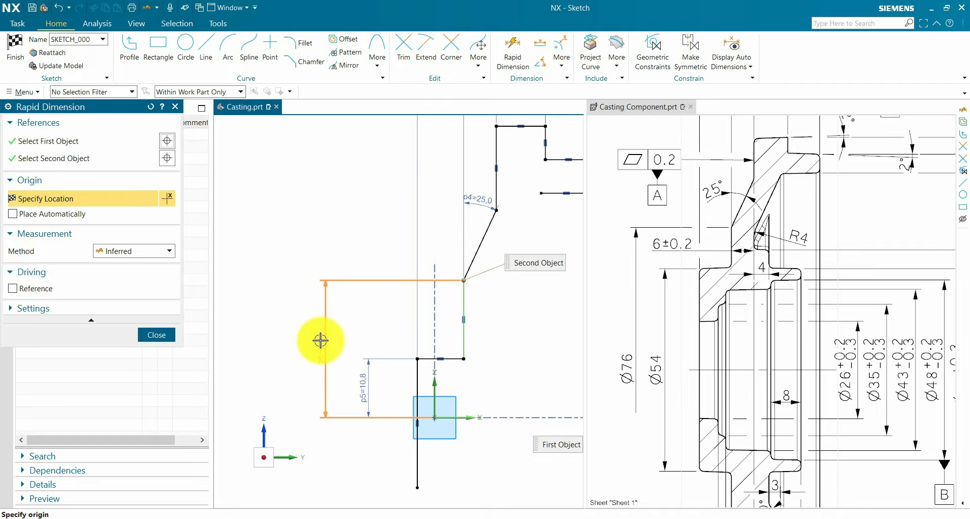
click(330, 344)
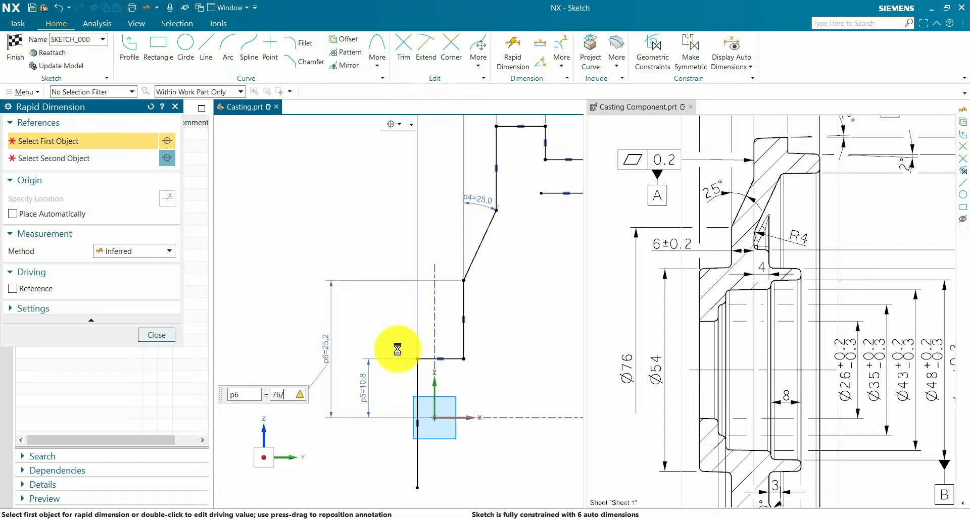
click(157, 335)
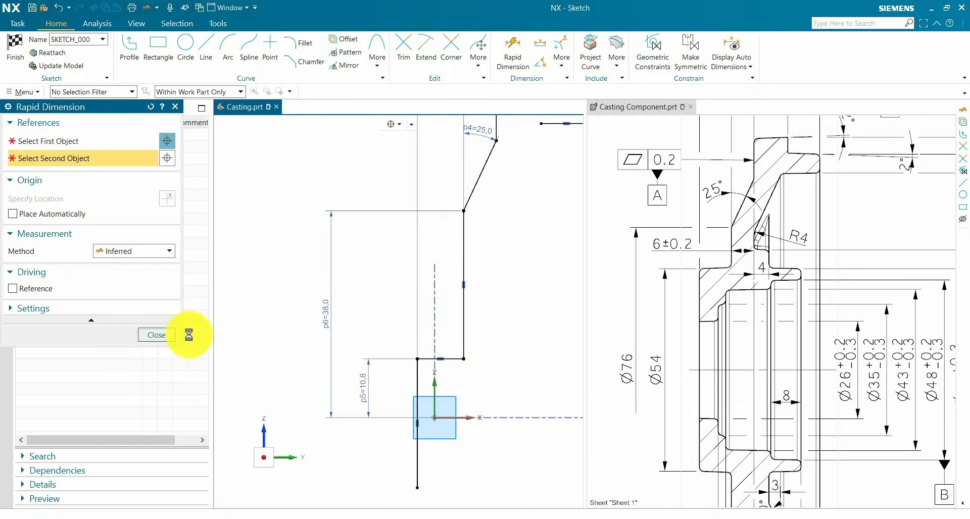
Step: Dimension the height of the rim's topmost horizontal line above the sketch's horizontal axis as 124/2
key(d)
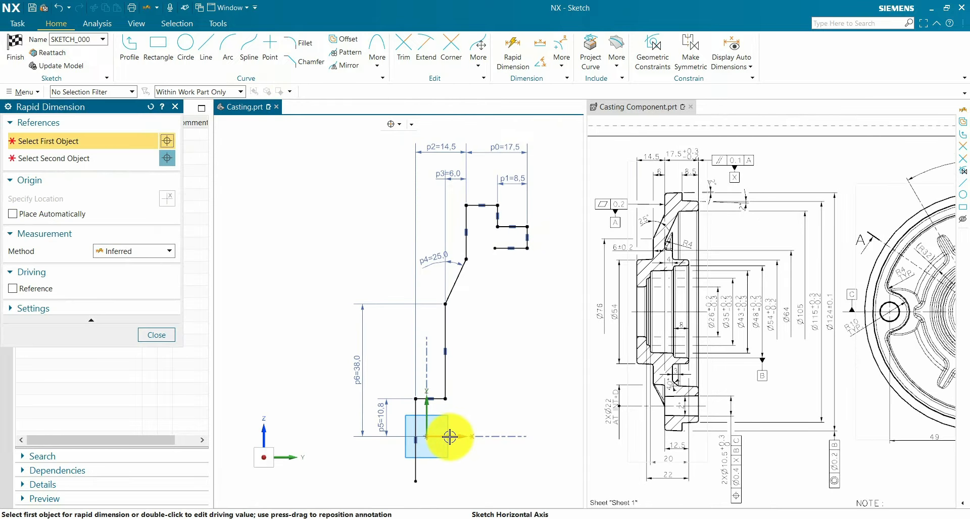
click(449, 436)
click(498, 206)
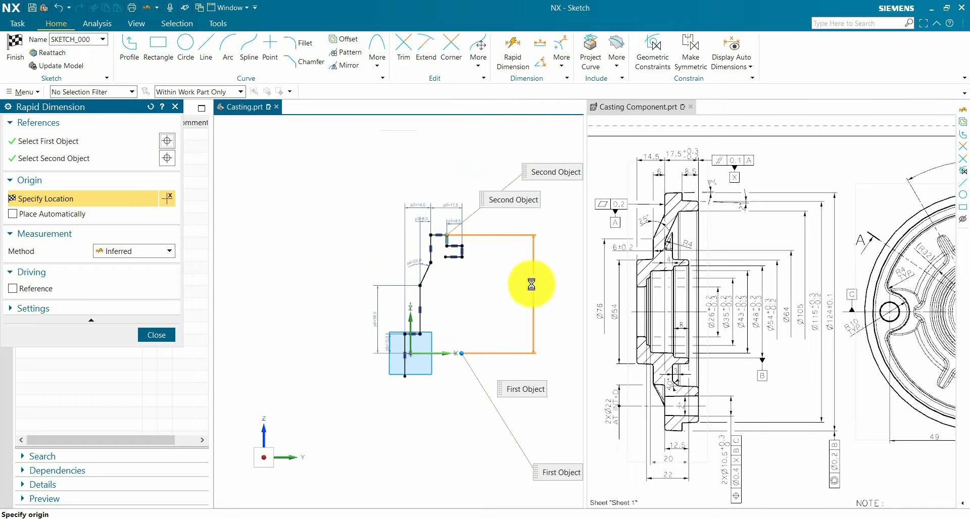
click(514, 309)
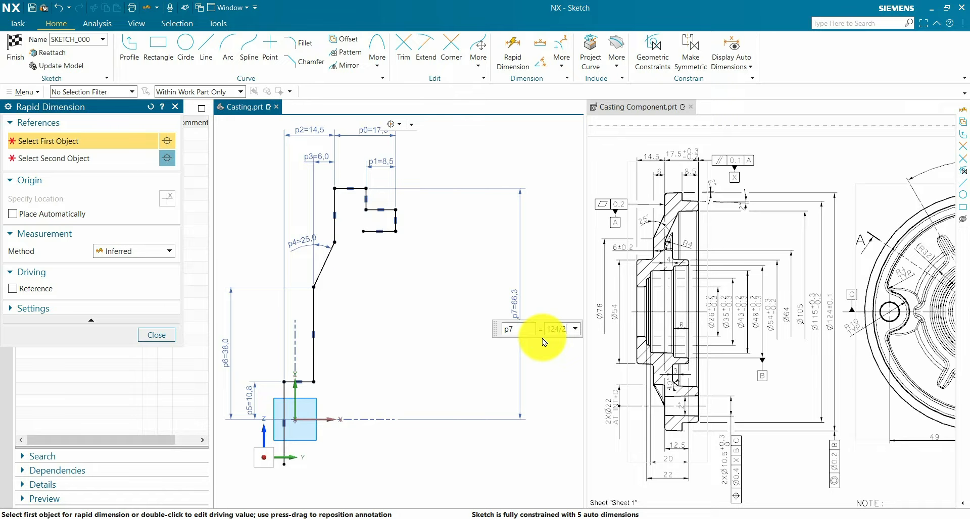
key(Return)
click(156, 335)
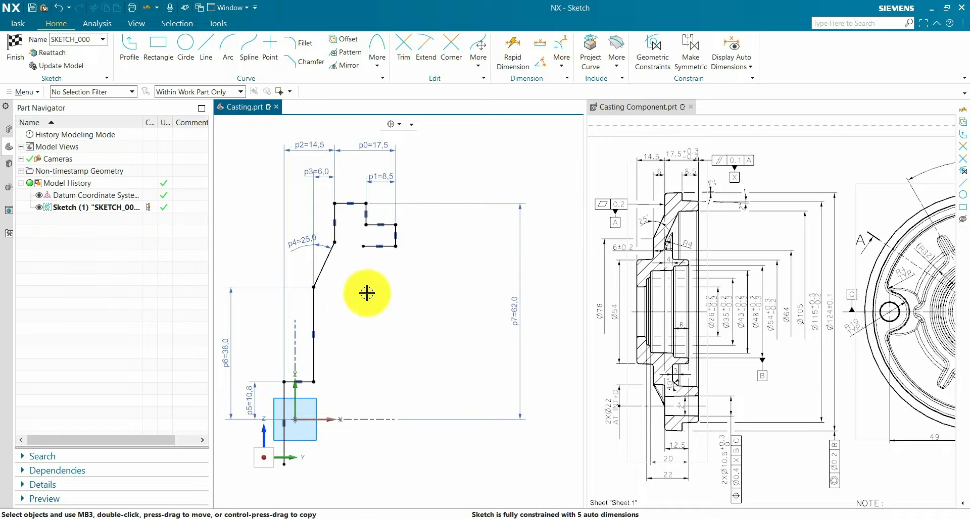
Step: Dimension the height of the rim's stepped-down upper right horizontal line above the horizontal axis as 115/2 (57.5 mm)
click(512, 50)
click(322, 395)
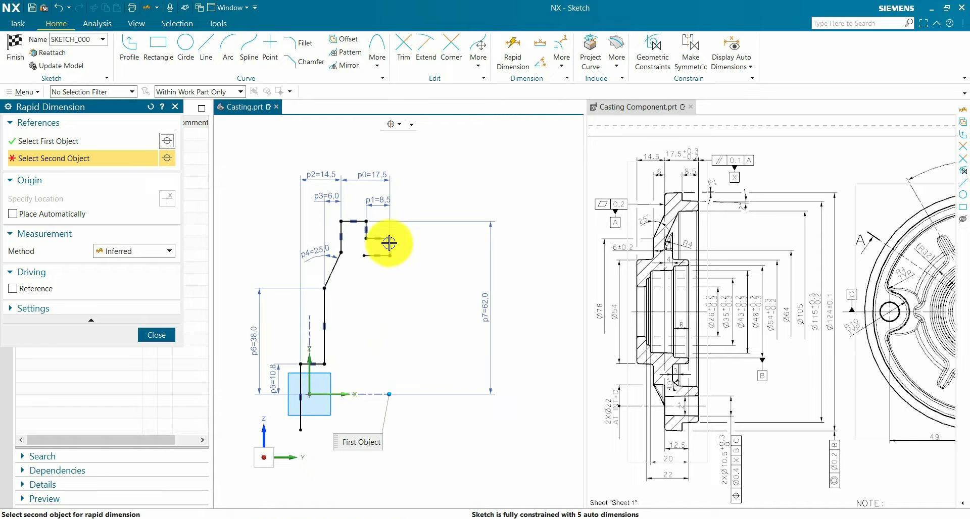
click(387, 241)
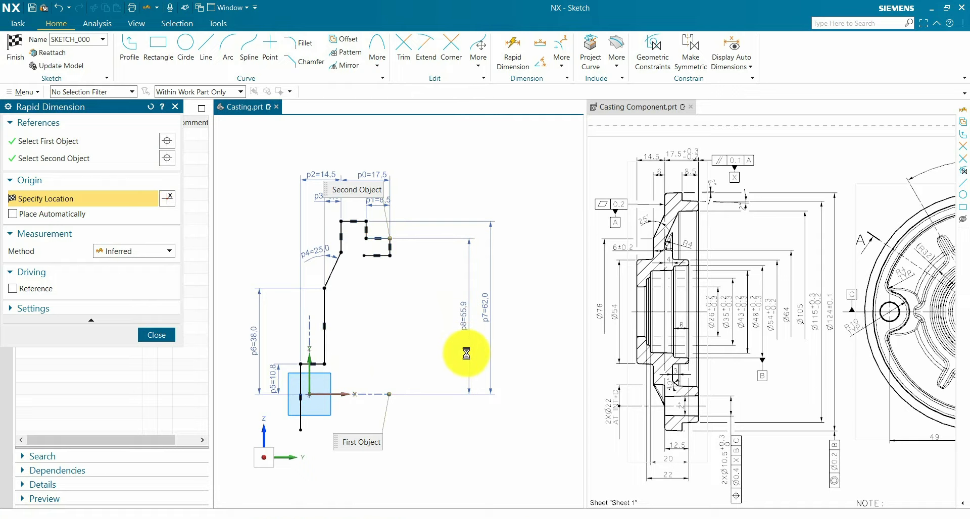
click(465, 346)
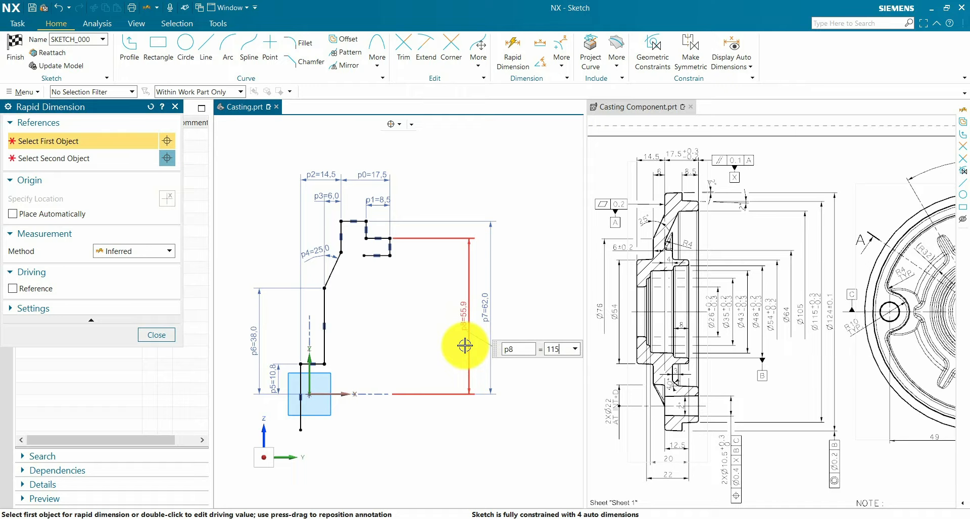
key(Return)
middle_click(500, 203)
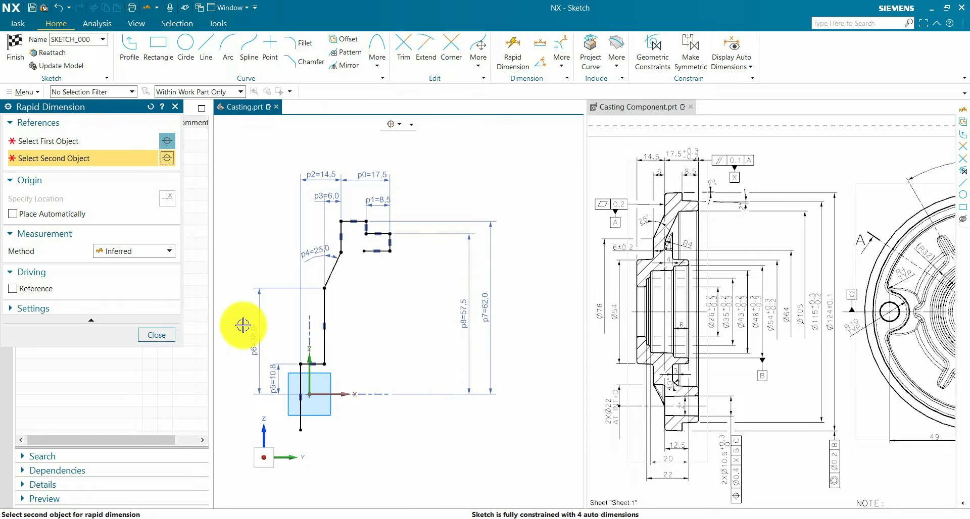
click(158, 335)
Step: Dimension the height of the rim's lower horizontal line above the sketch's horizontal axis as 105/2
click(513, 50)
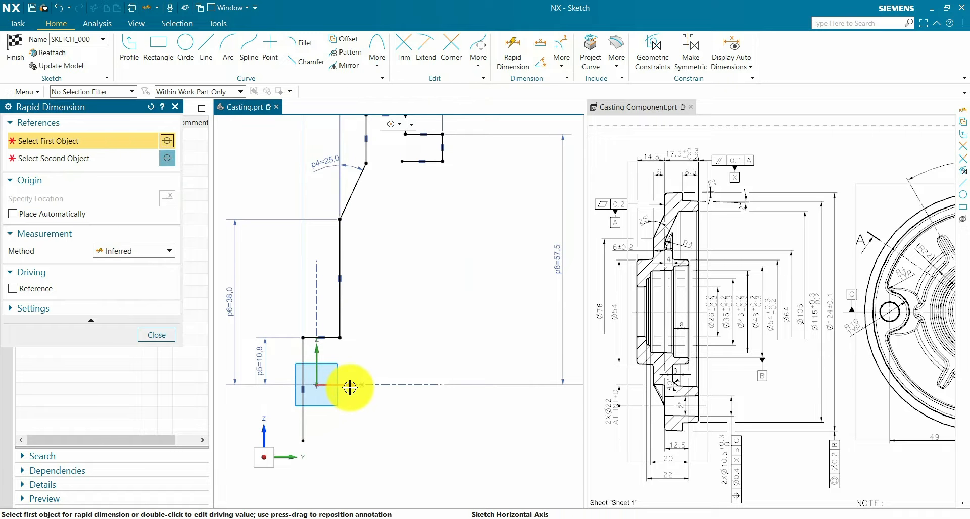
click(415, 390)
click(433, 277)
click(455, 333)
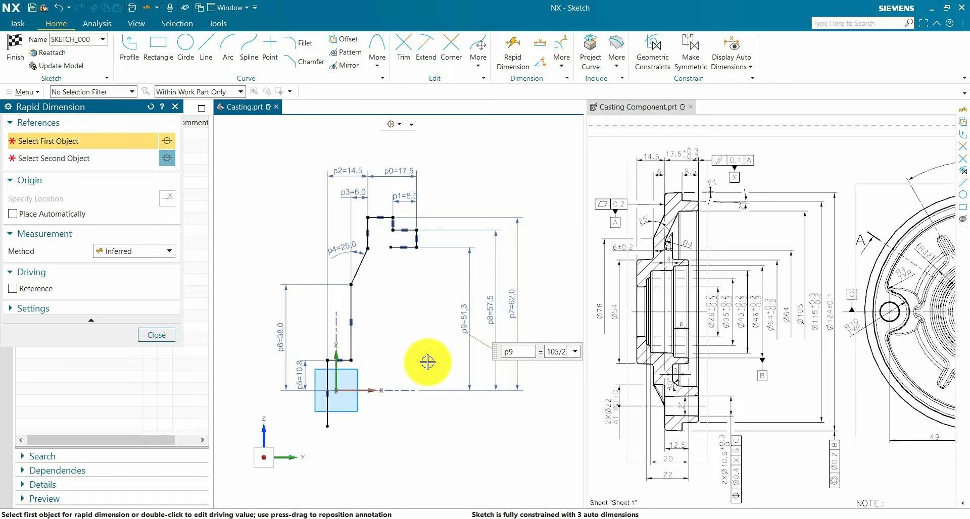
key(Return)
click(156, 335)
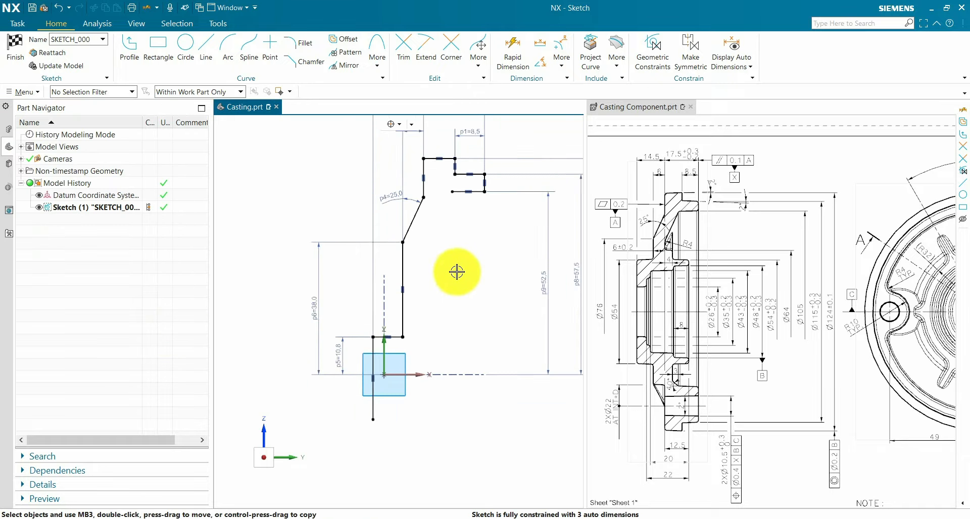
Step: Set the height dimension of the lower horizontal step above the horizontal axis to 54/2 (27 mm)
scroll(397, 368, down, 2)
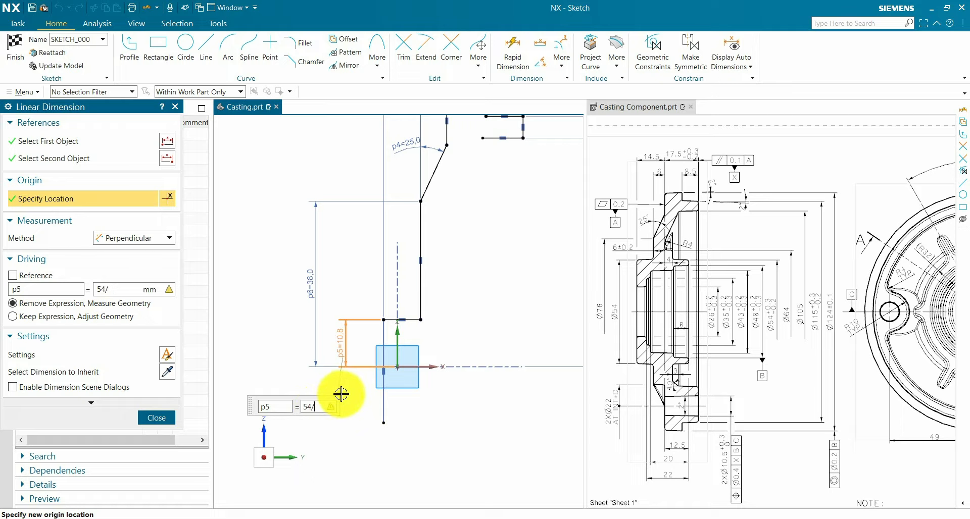
key(Return)
middle_click(498, 298)
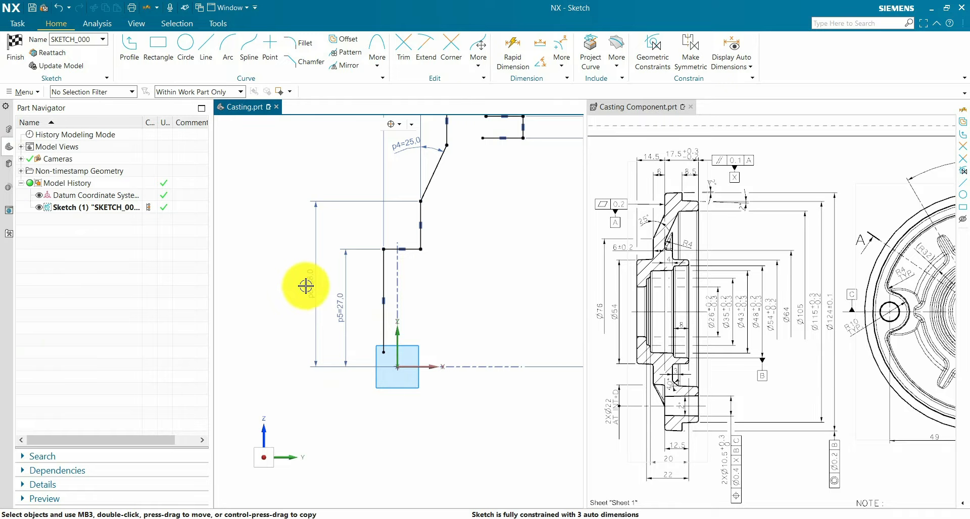
double_click(306, 286)
middle_click(422, 298)
Step: Offset the slanted line and the vertical line below it by 6 mm toward the right side of the profile, with the offset dimension created
scroll(423, 282, down, 1)
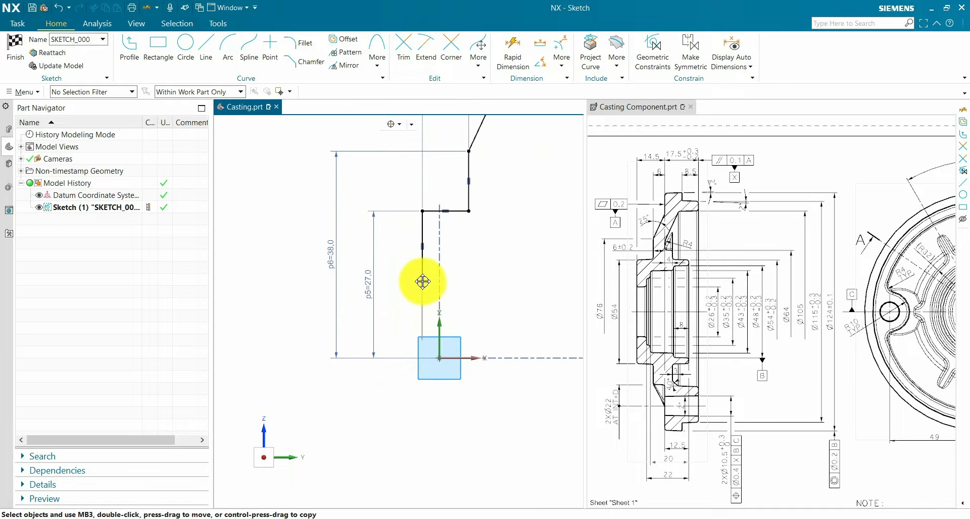
scroll(404, 318, up, 3)
scroll(427, 278, down, 3)
click(344, 39)
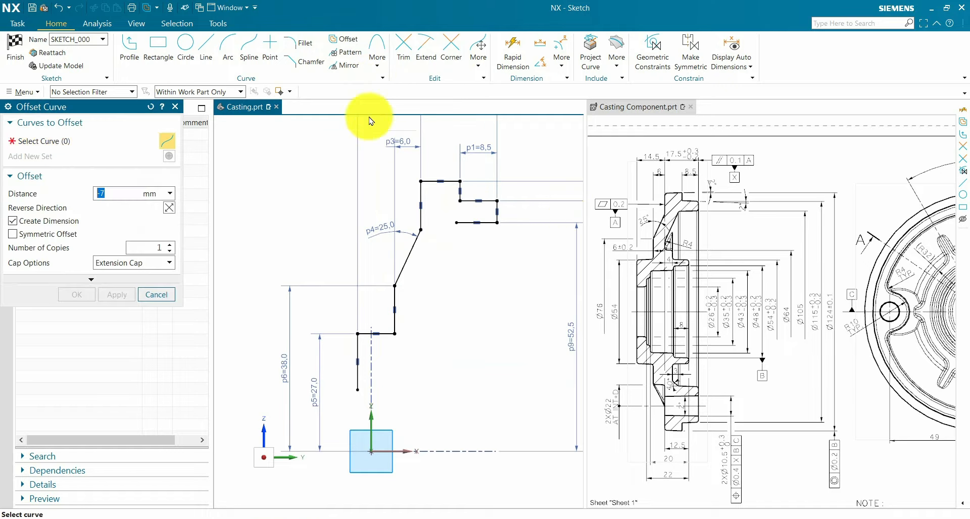
scroll(436, 249, down, 2)
click(401, 239)
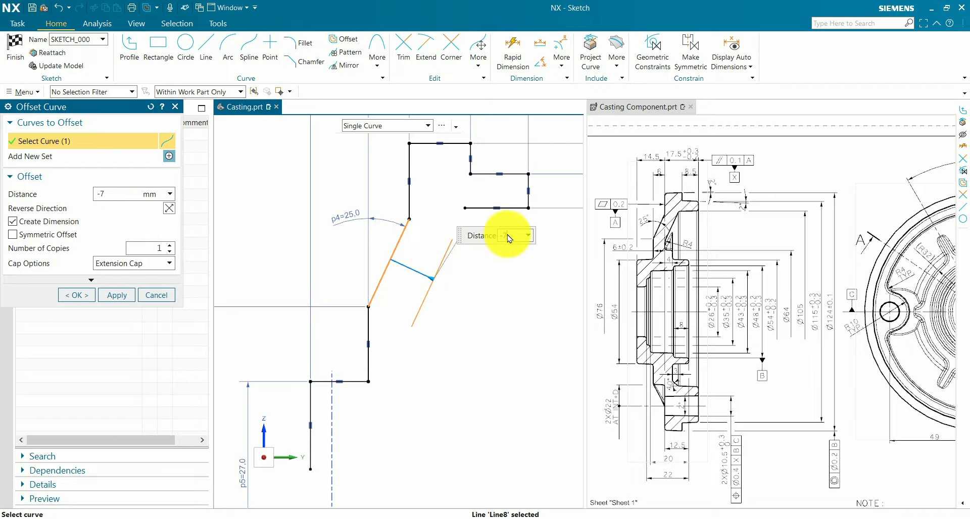
drag(115, 194, 88, 193)
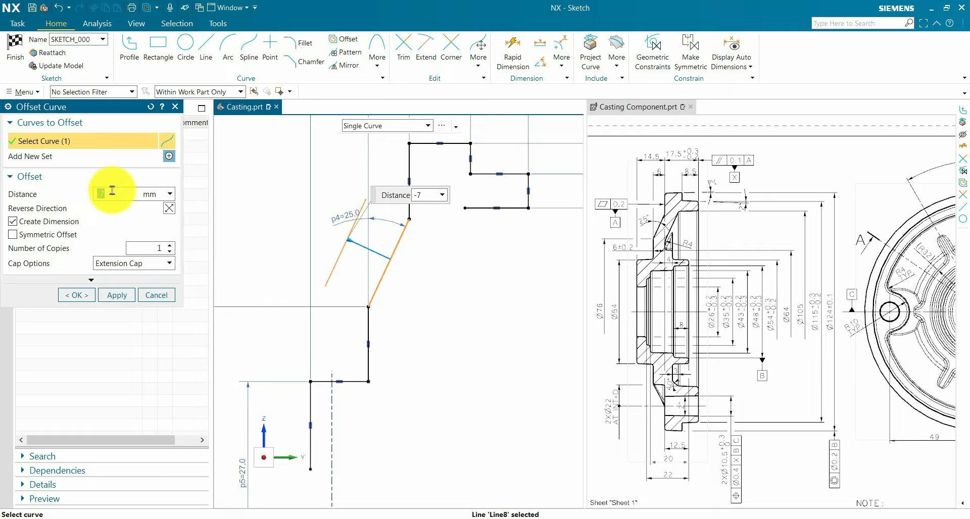
text(6)
key(Return)
click(371, 366)
middle_click(471, 377)
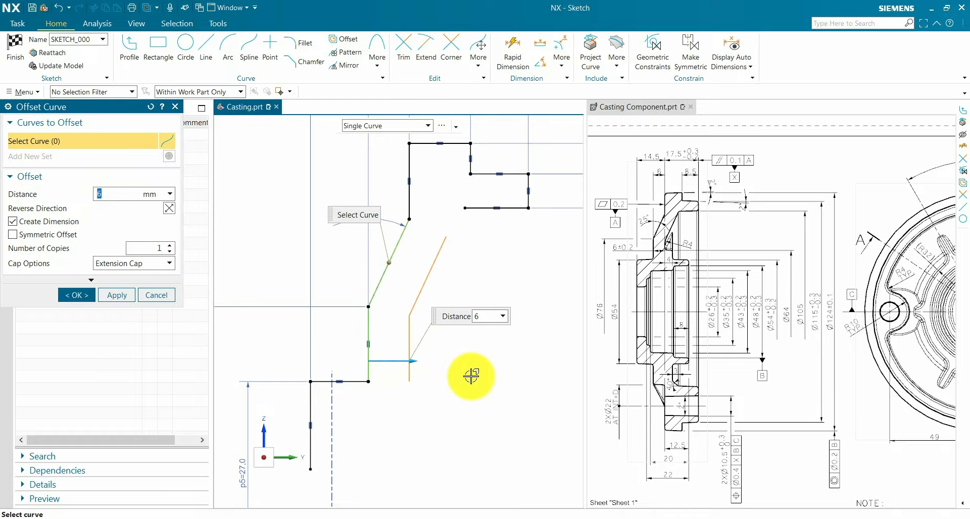
middle_click(450, 350)
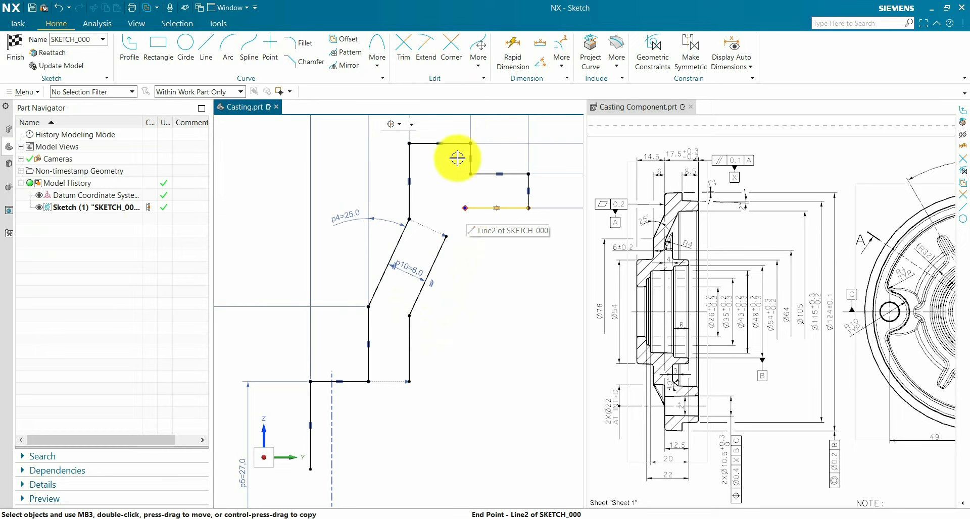
Step: Join the rim's lower horizontal line and the offset slanted line into a corner
click(454, 49)
click(483, 208)
click(444, 243)
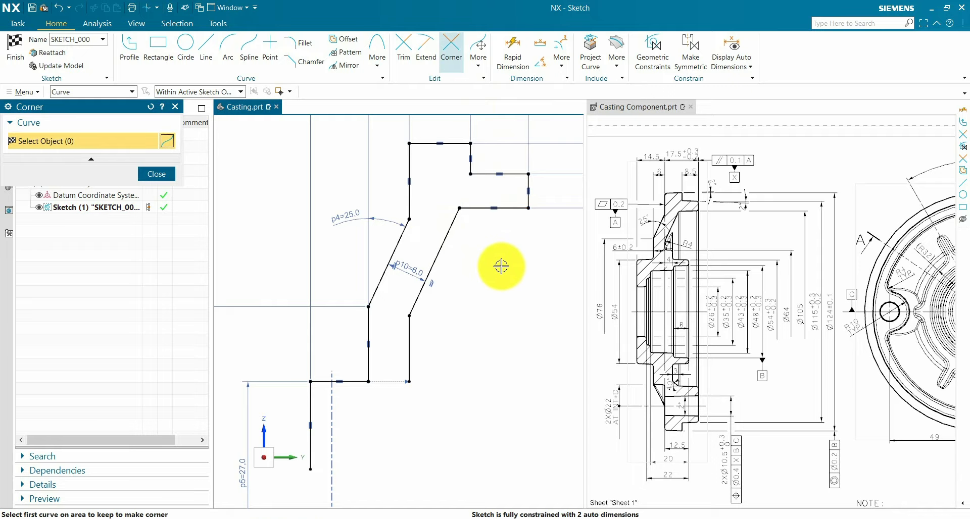
key(Escape)
Step: Draw the hub's outer outline as a line chain starting across the offset vertical line and stepping down to its right end face
scroll(441, 239, down, 2)
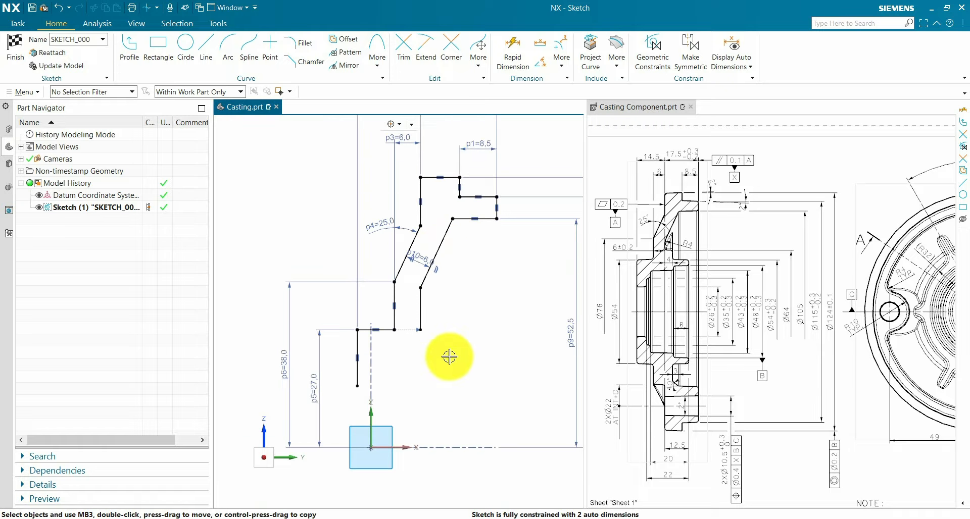
scroll(442, 495, up, 1)
click(136, 49)
scroll(404, 298, up, 3)
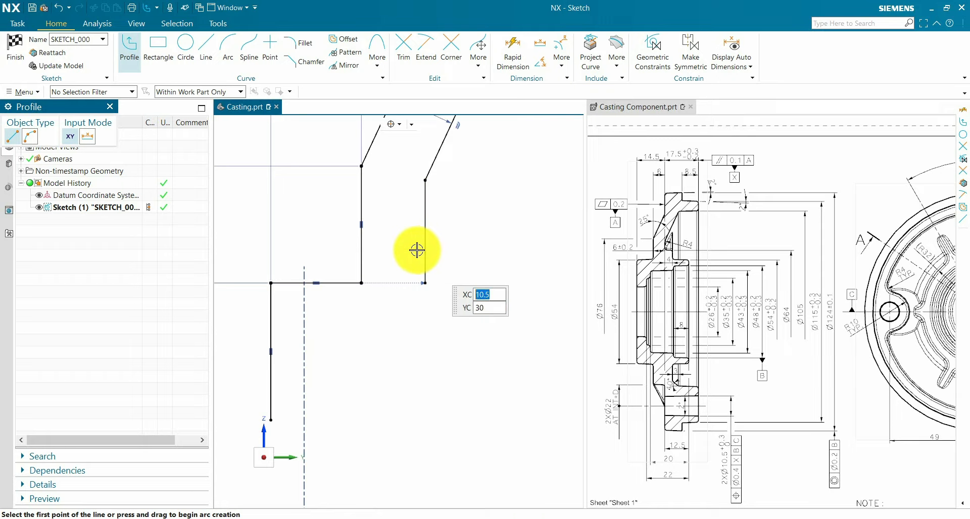
click(416, 251)
click(469, 251)
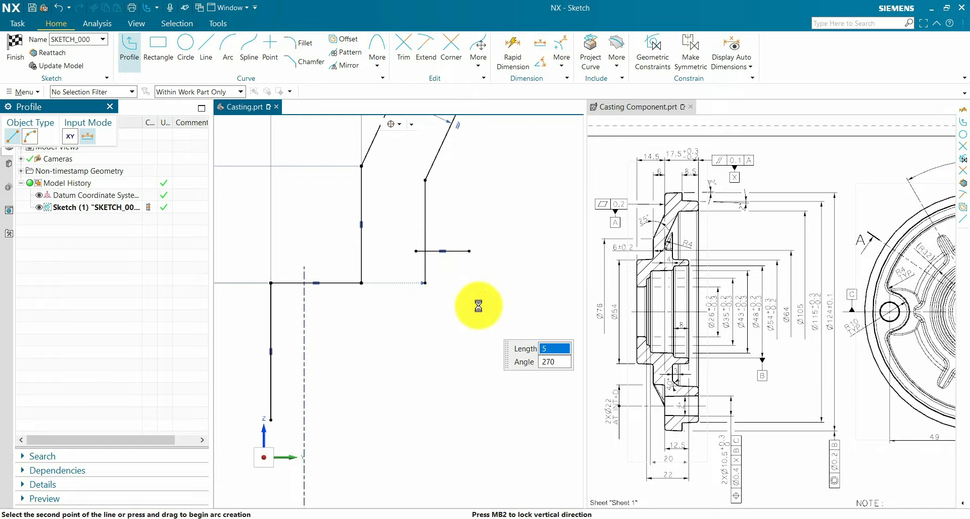
click(477, 305)
scroll(510, 303, down, 2)
click(545, 303)
click(545, 327)
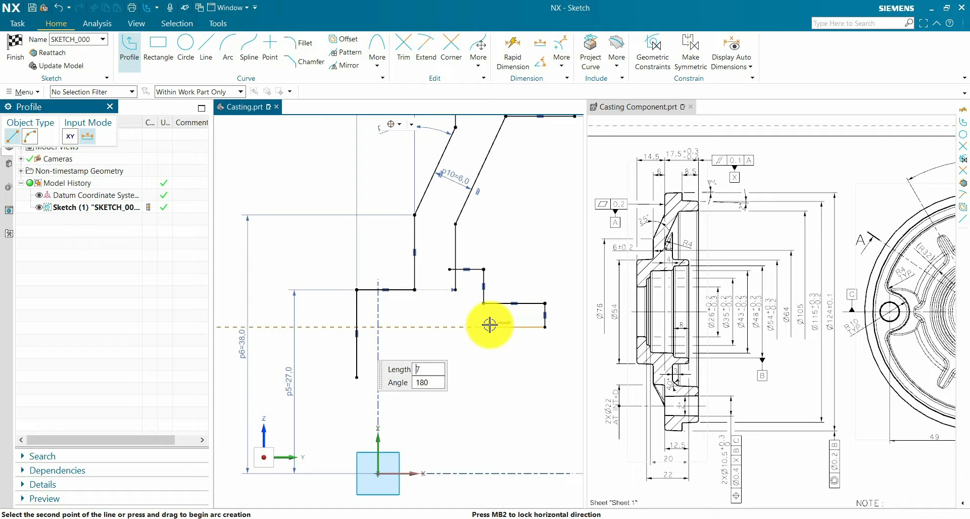
Step: Continue the line chain leftward and down through the stepped bore outline, closing it at the lower end of the outermost left vertical line
click(494, 327)
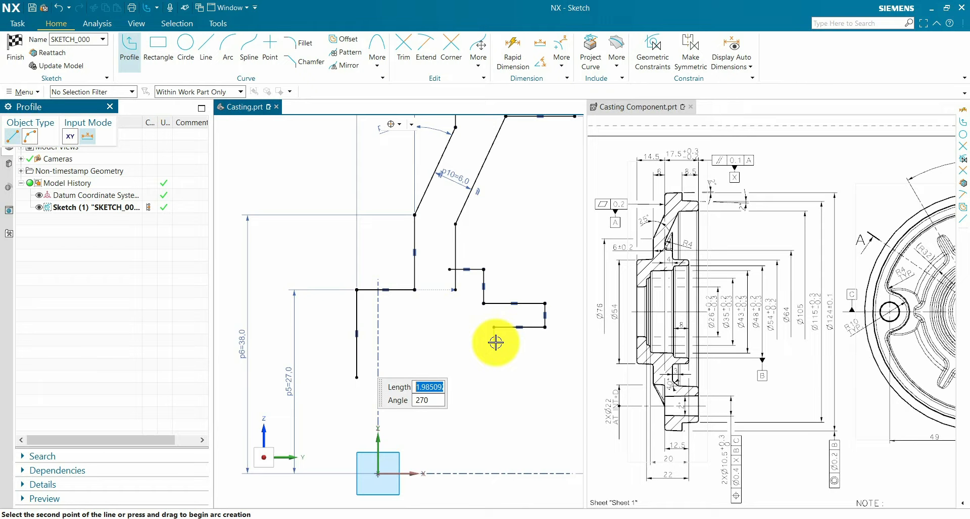
click(493, 341)
click(441, 341)
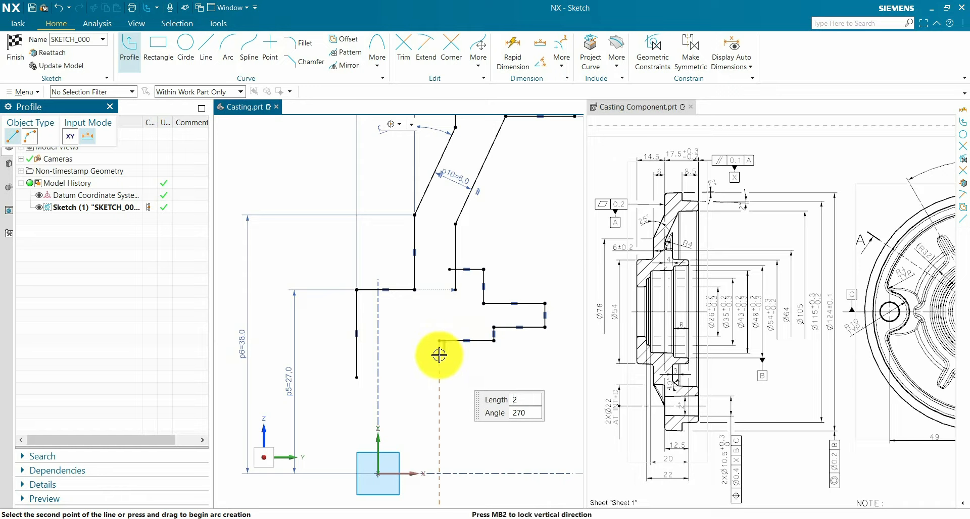
click(423, 356)
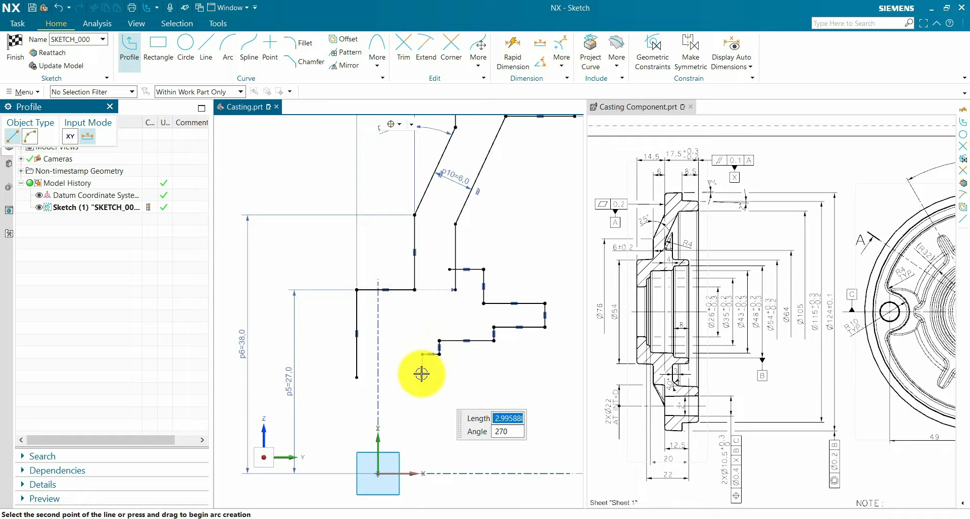
click(422, 375)
click(353, 381)
key(Escape)
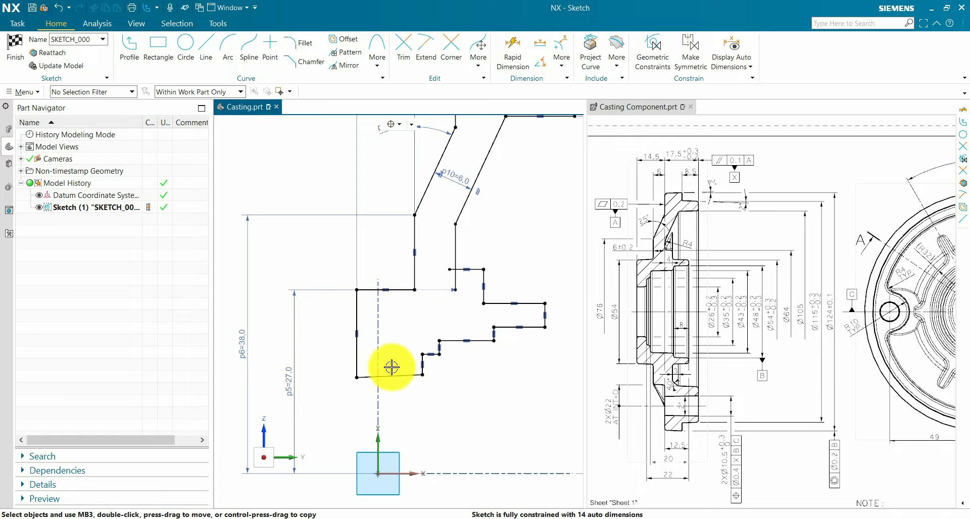
Step: Apply a horizontal constraint to the bottom closing line of the hub profile
scroll(395, 375, up, 2)
click(396, 377)
scroll(429, 308, down, 2)
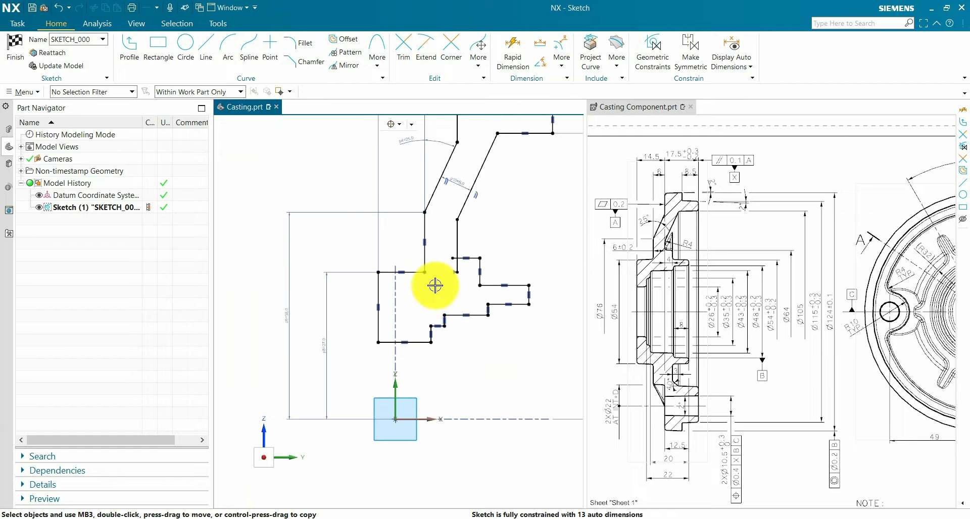
click(403, 51)
scroll(455, 235, up, 2)
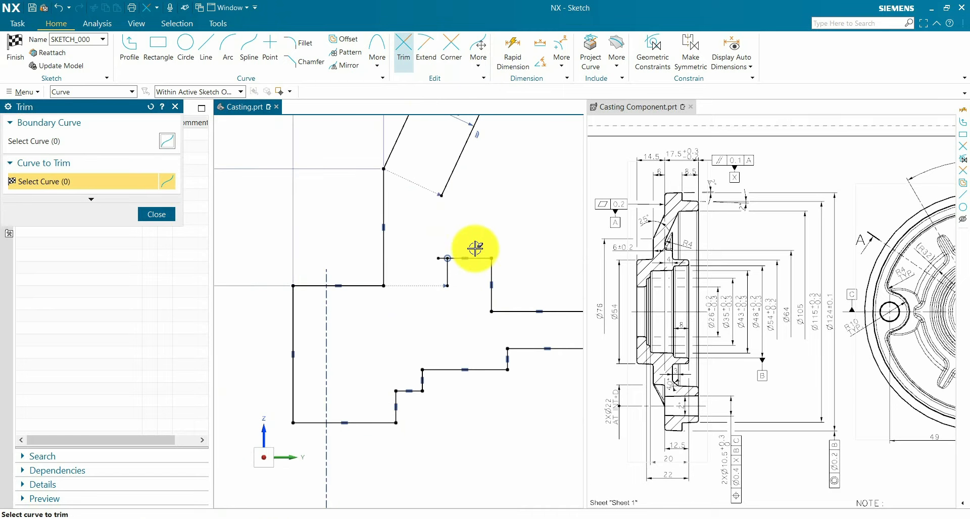
key(Escape)
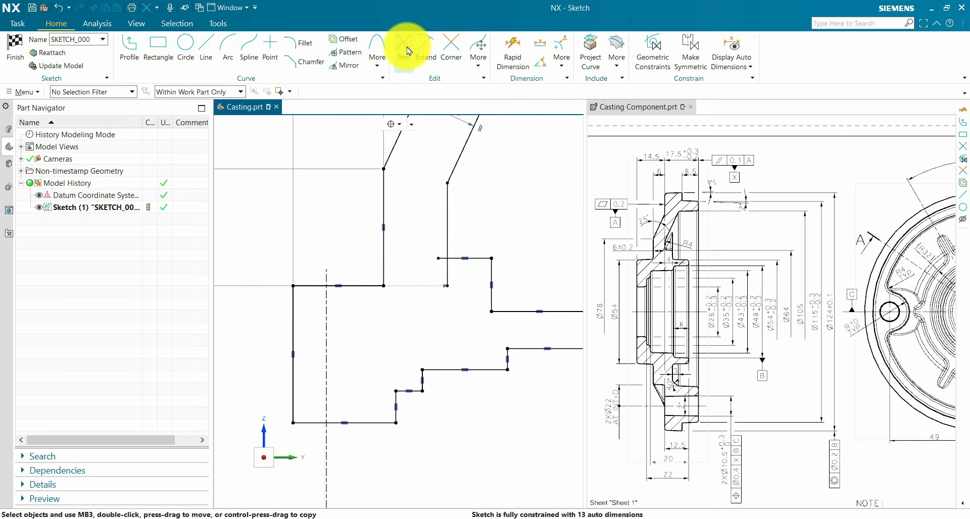
Step: Join the offset vertical line and the hub's upper short horizontal line into a corner, removing the overhanging ends
click(454, 49)
click(449, 230)
click(470, 258)
key(Escape)
scroll(422, 242, down, 3)
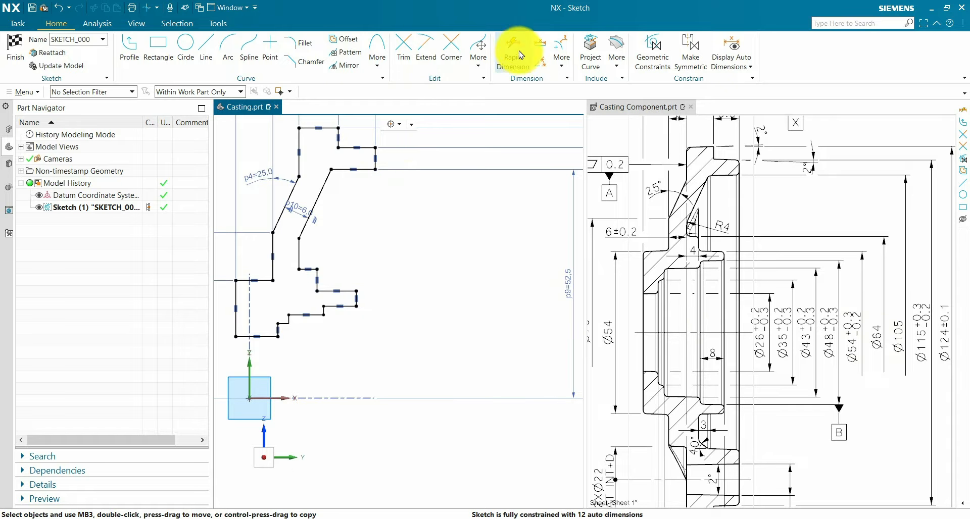
Step: Dimension the height of the hub's upper short horizontal line from the horizontal axis as 64/2 and place the dimension farther outward
click(517, 51)
click(261, 397)
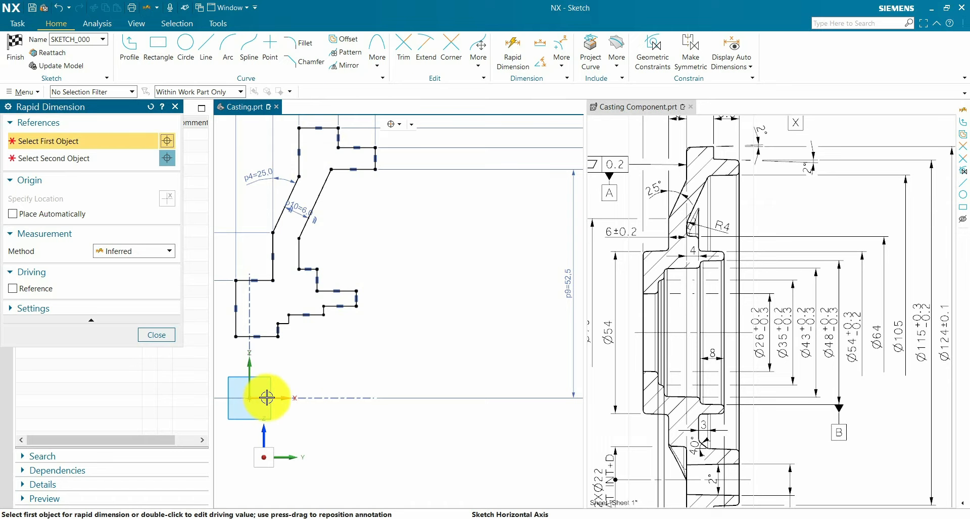
click(318, 266)
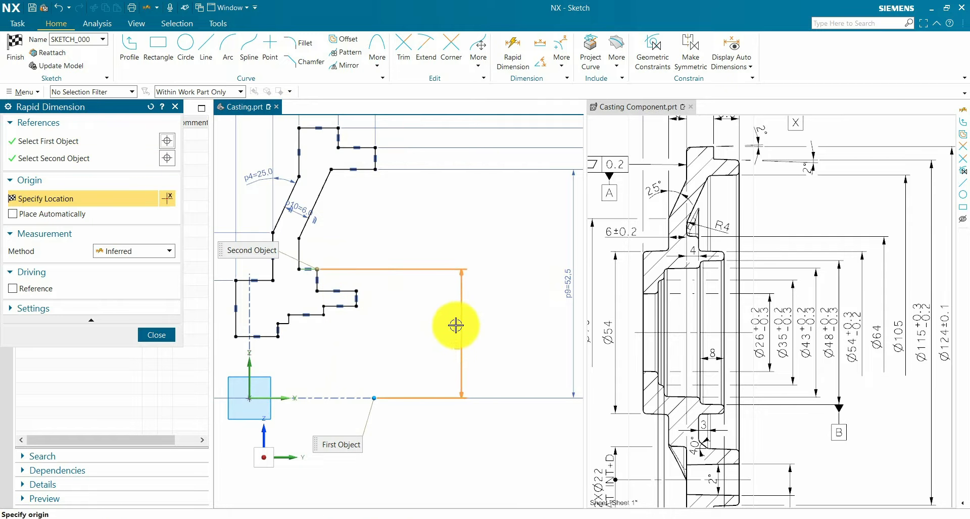
click(459, 325)
text(64/2)
key(Return)
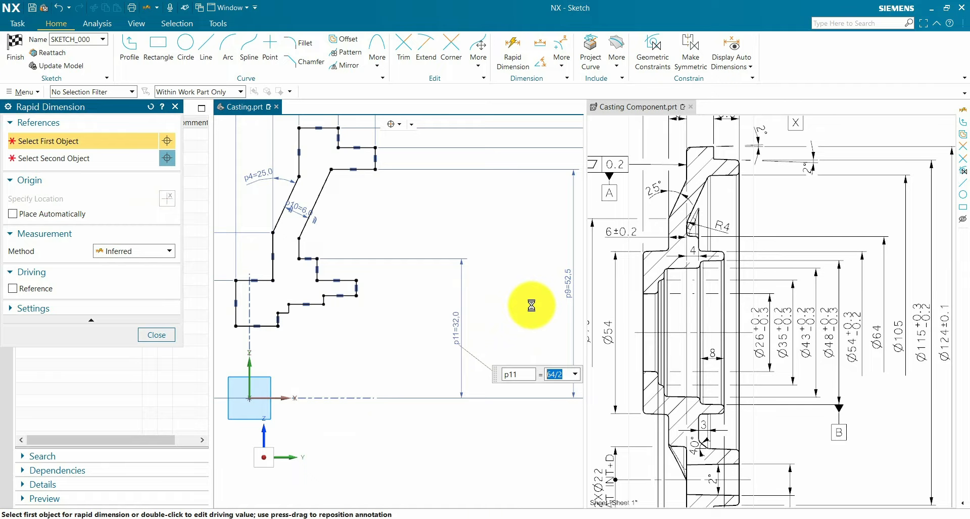
click(238, 327)
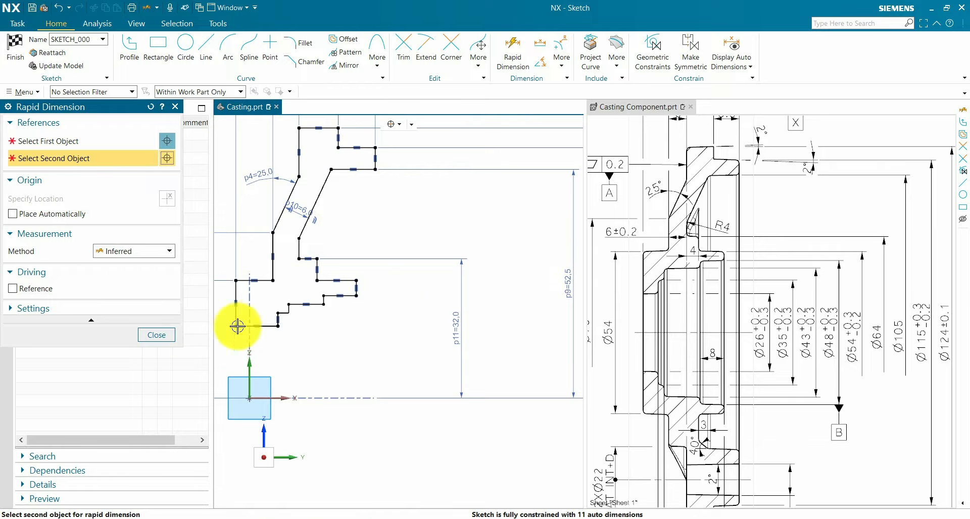
click(173, 340)
drag(450, 329, 526, 329)
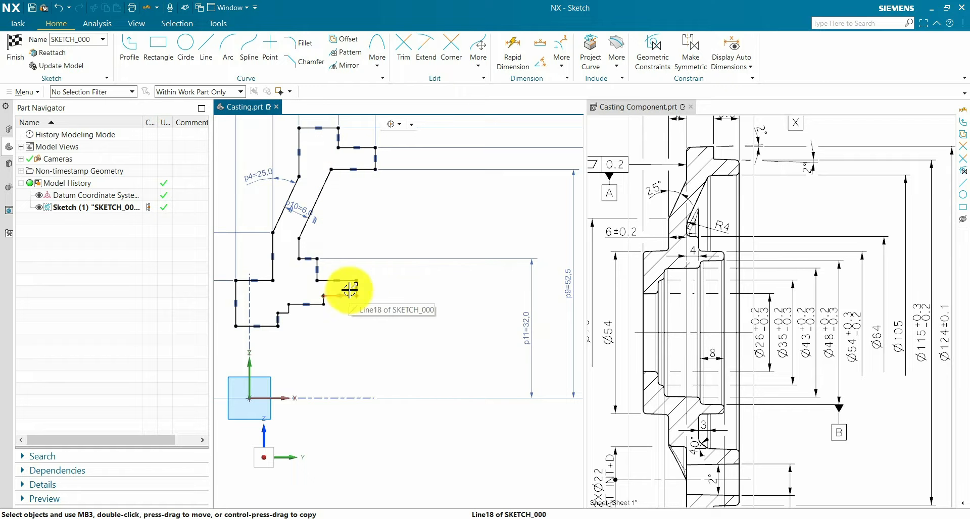
Step: Dimension the height of the hub's stepped-down outer line at its right end from the horizontal axis as 54/2
click(512, 51)
click(374, 398)
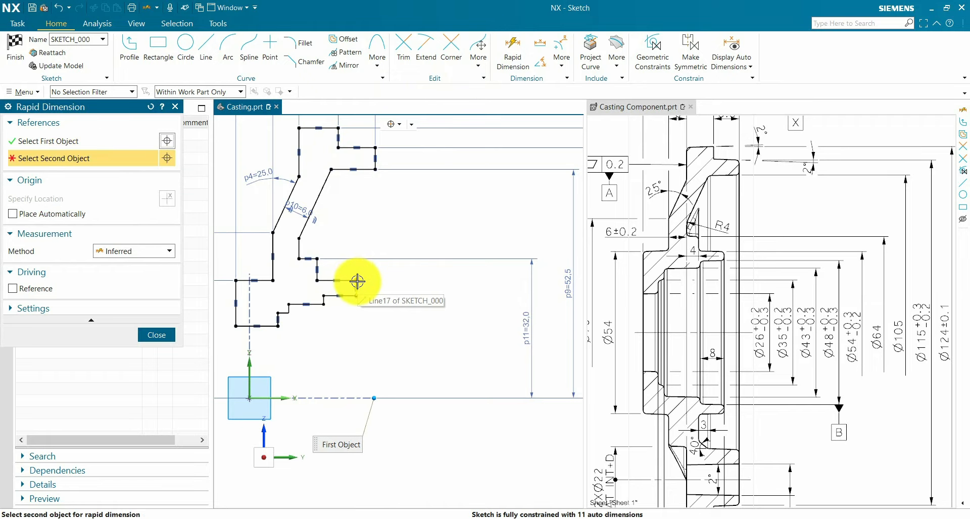
click(357, 281)
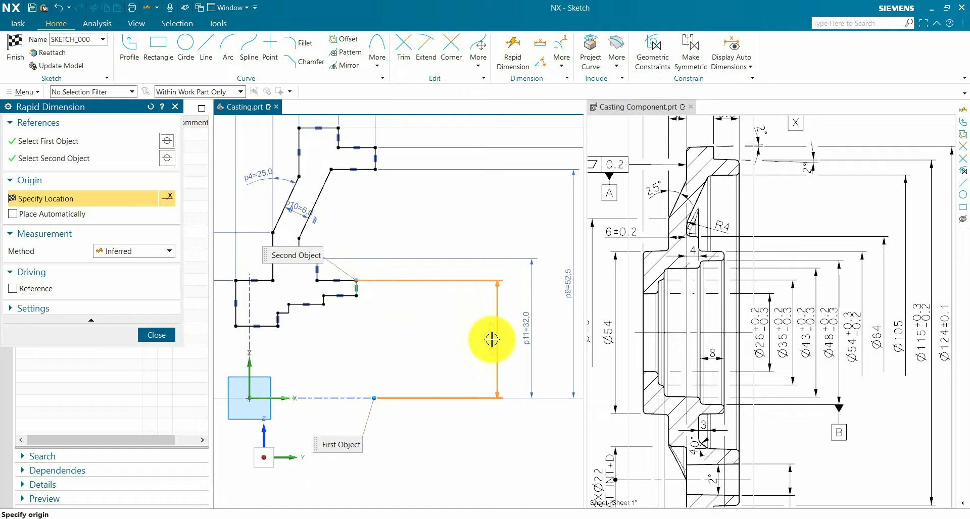
click(493, 341)
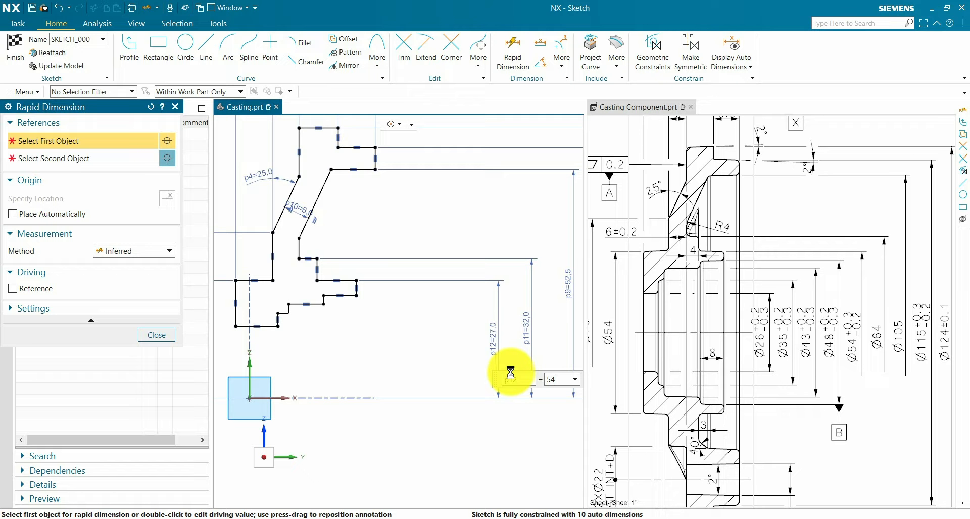
click(156, 335)
Step: Dimension the height of the outermost bore line at the hub's right end from the horizontal axis as 43/2
click(513, 41)
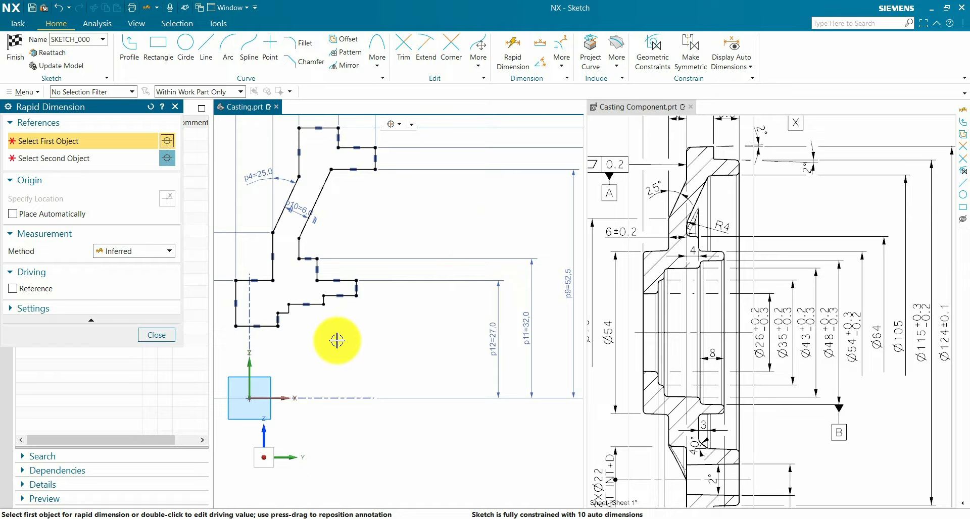
click(270, 395)
click(358, 297)
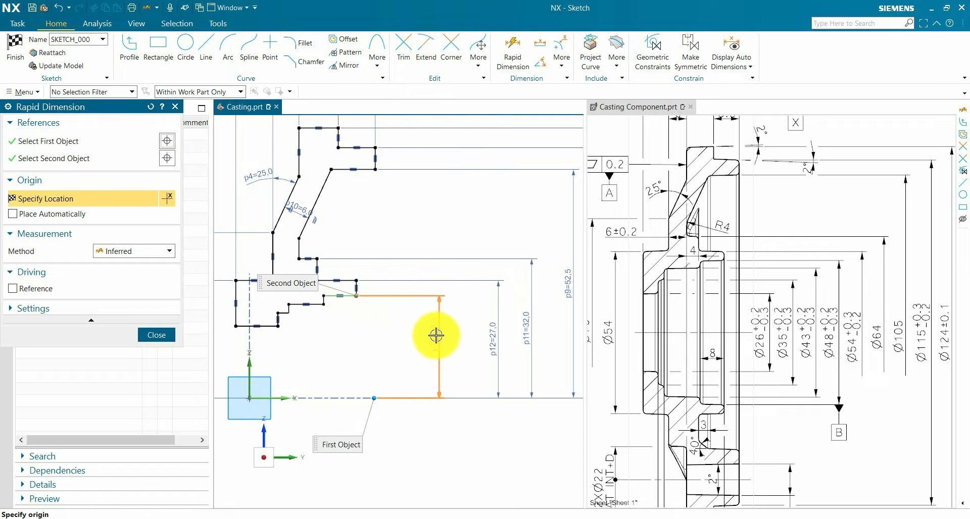
click(449, 344)
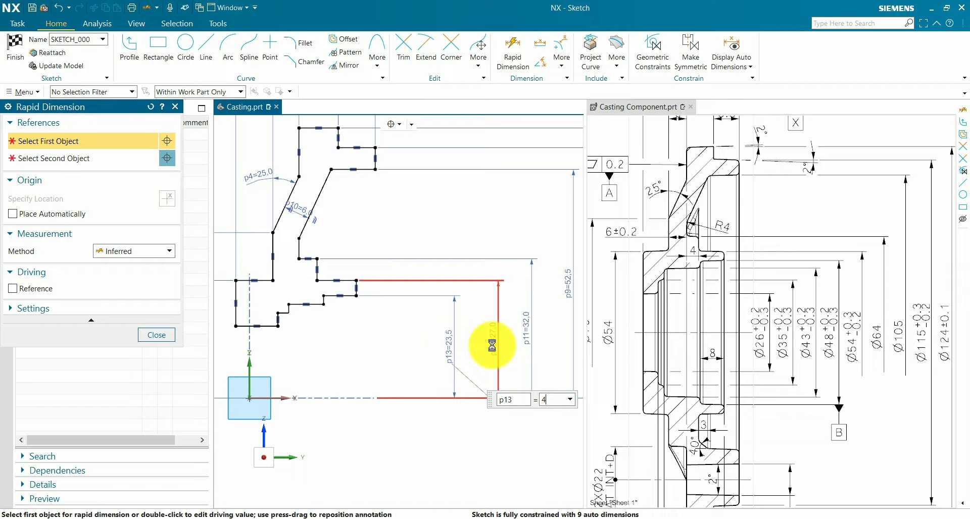
key(Return)
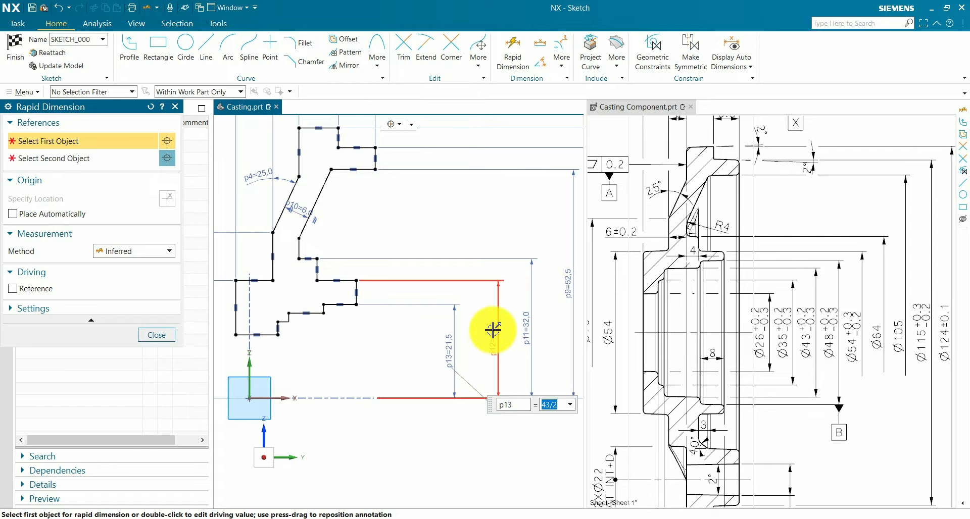
click(493, 329)
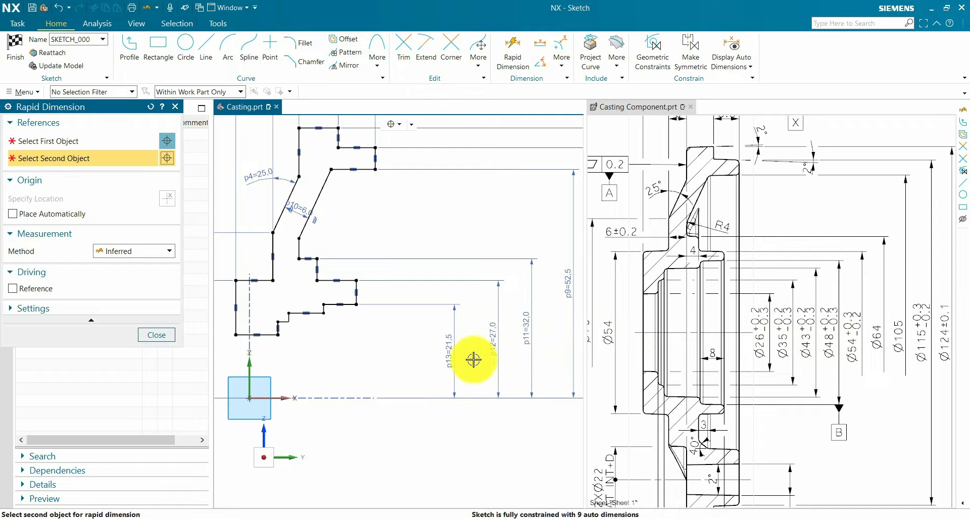
Step: Change the height dimension of the outermost bore line at the hub's right end to 24 mm
double_click(450, 354)
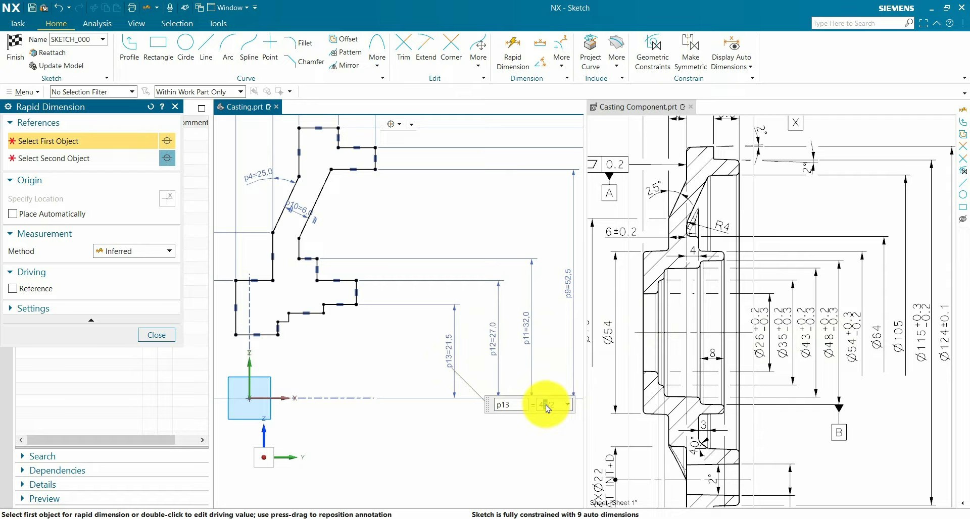
key(Return)
click(418, 347)
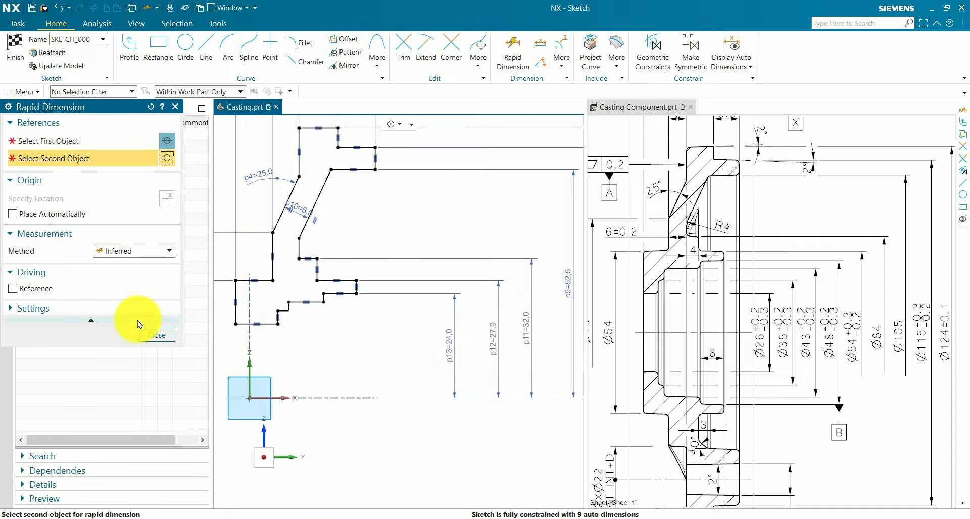
click(143, 331)
Step: Dimension the height of the second bore step line from the horizontal axis as 43/2 and place its dimension clear of the profile
click(322, 304)
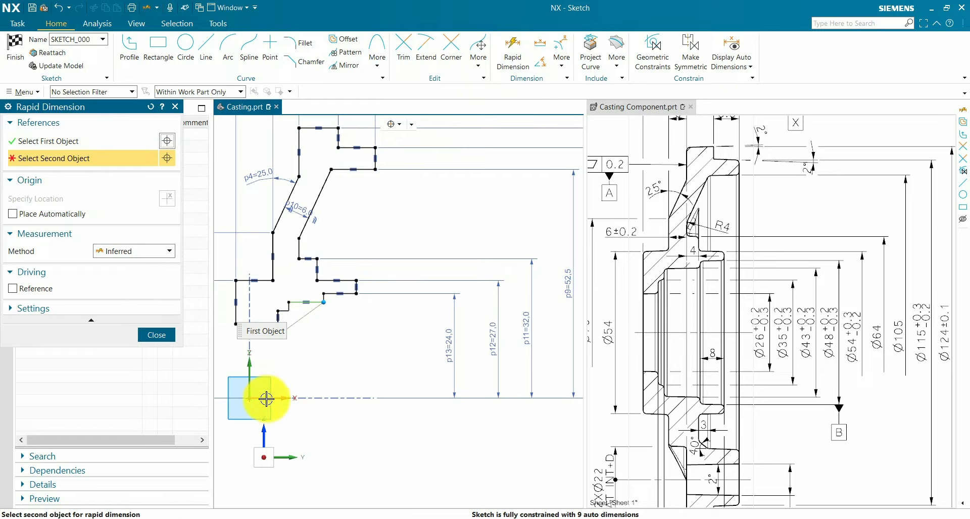
click(264, 397)
click(389, 358)
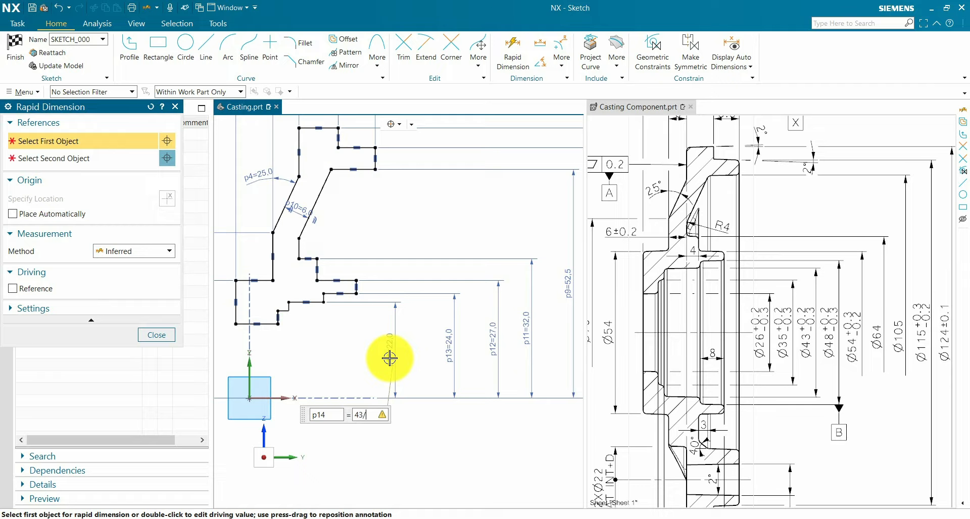
key(Return)
middle_click(425, 355)
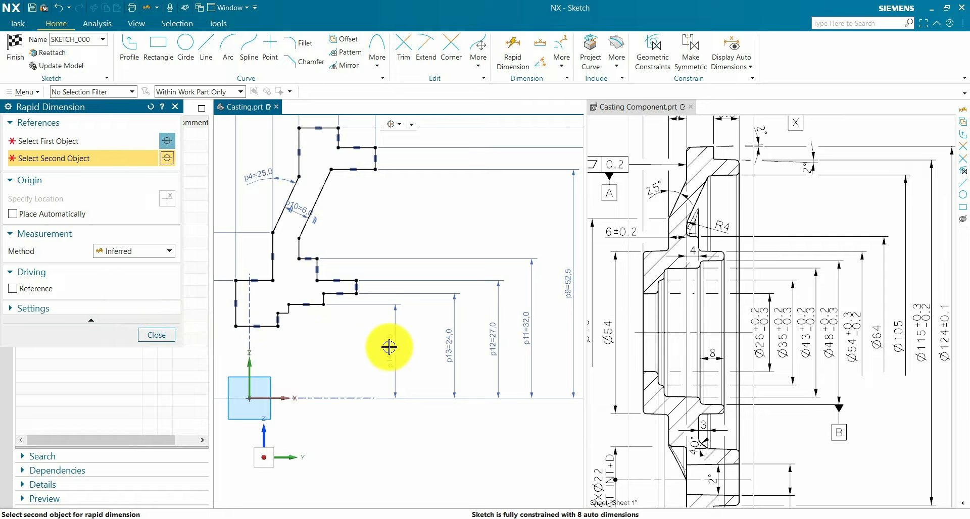
click(168, 336)
shift+middle_drag(373, 314, 383, 304)
drag(401, 338, 431, 340)
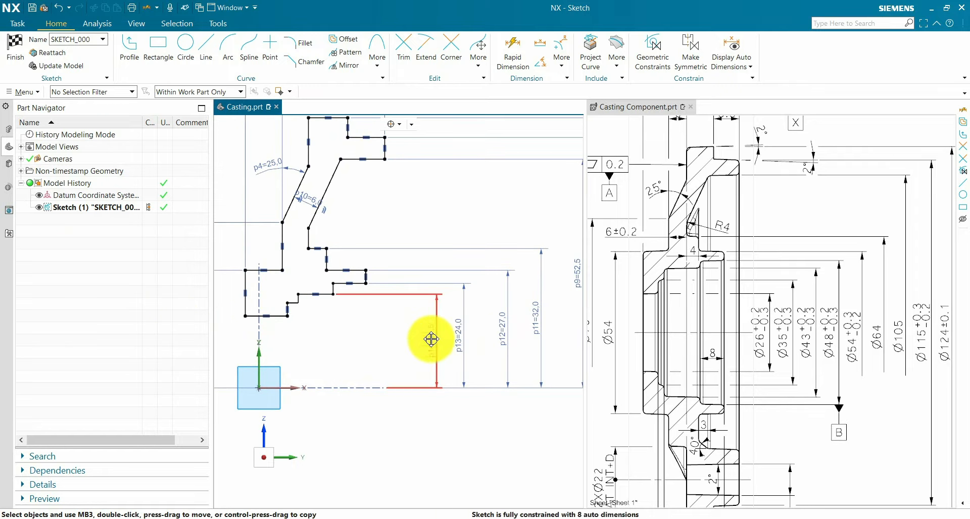
Step: Dimension the height of the third, short bore step line from the horizontal axis as 17.5 mm
click(512, 52)
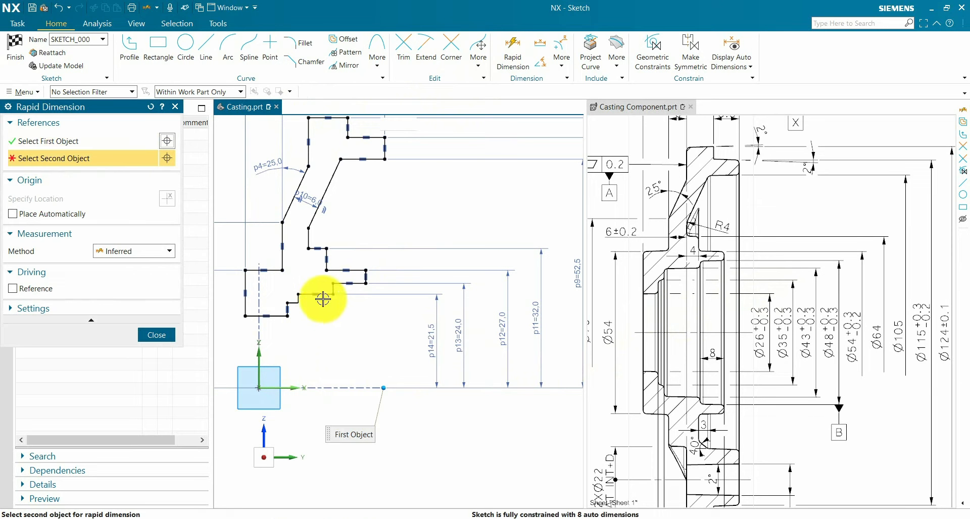
click(296, 303)
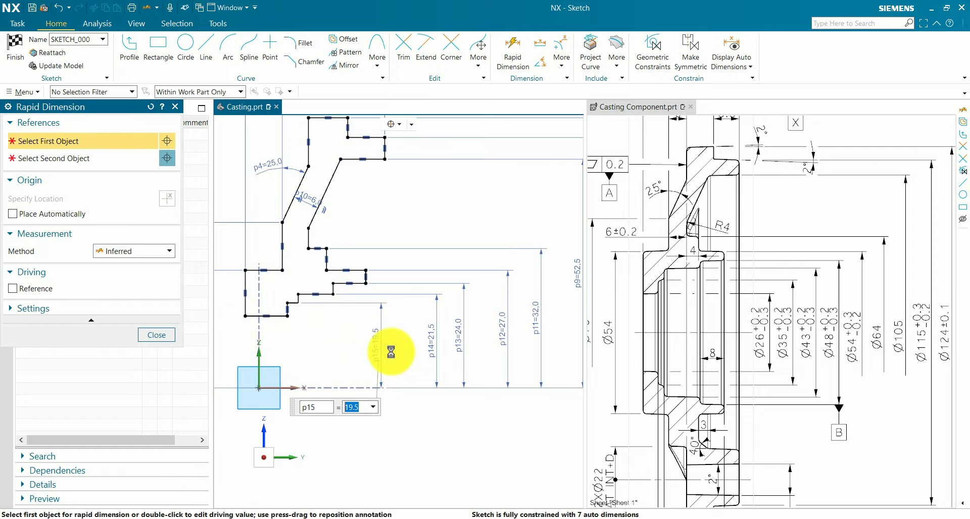
key(Return)
key(Return)
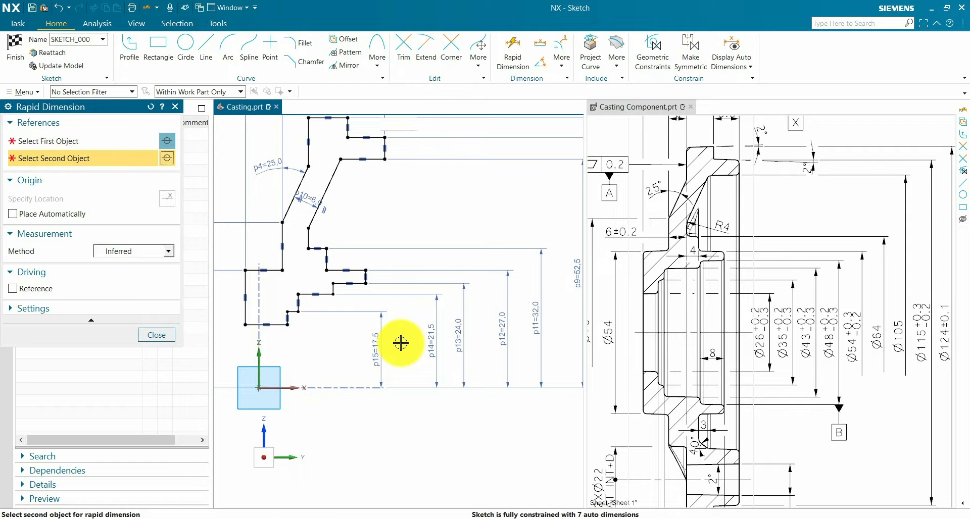
Step: Dimension the height of the bottom closing line of the hub from the horizontal axis as 26/2
scroll(275, 385, up, 2)
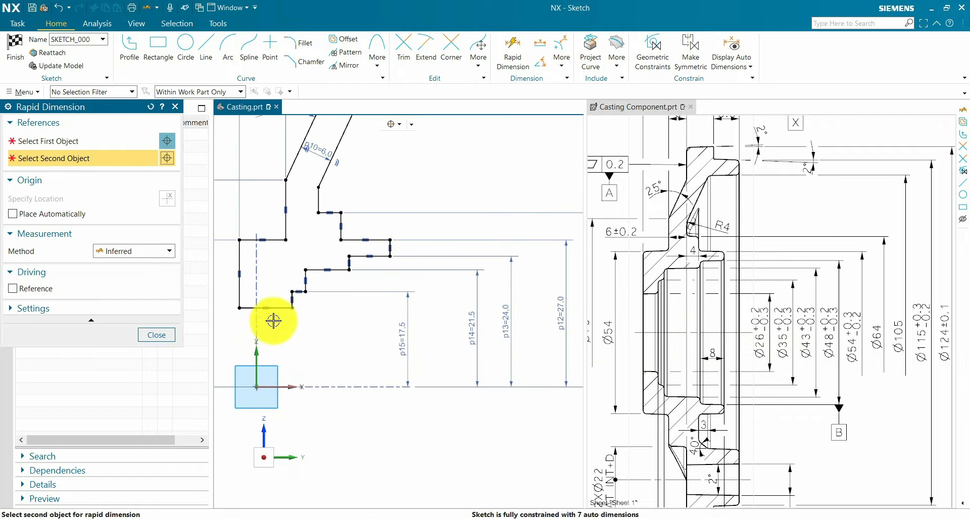
click(119, 143)
click(269, 385)
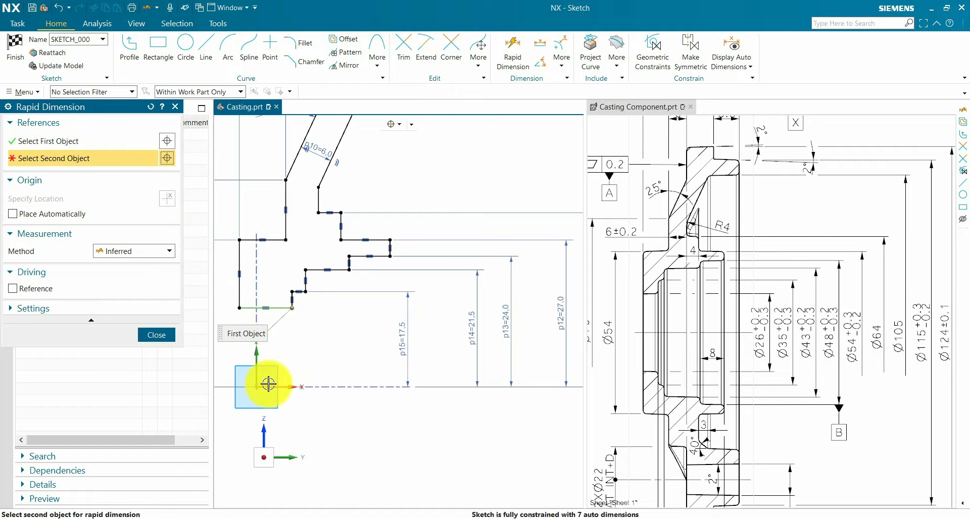
click(323, 309)
click(332, 347)
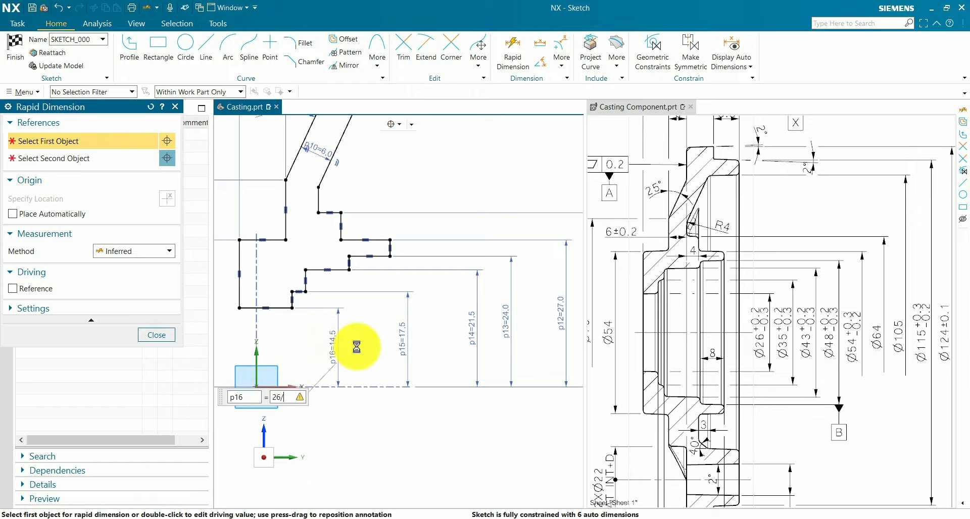
key(Return)
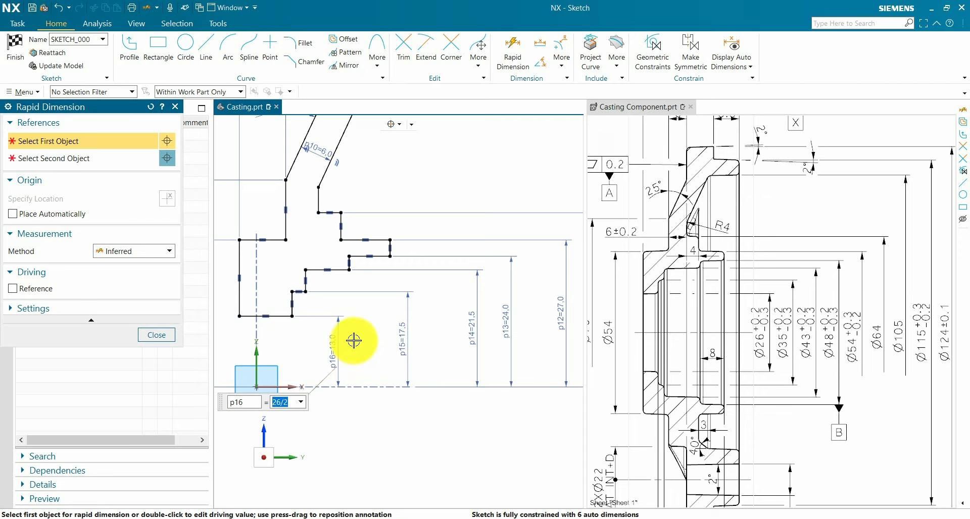
click(336, 356)
click(155, 339)
Step: Make the flange's upper left vertical line collinear with the sketch's vertical axis
mouse_move(277, 319)
shift+middle_down()
mouse_move(363, 288)
mouse_move(366, 172)
shift+middle_up()
click(365, 173)
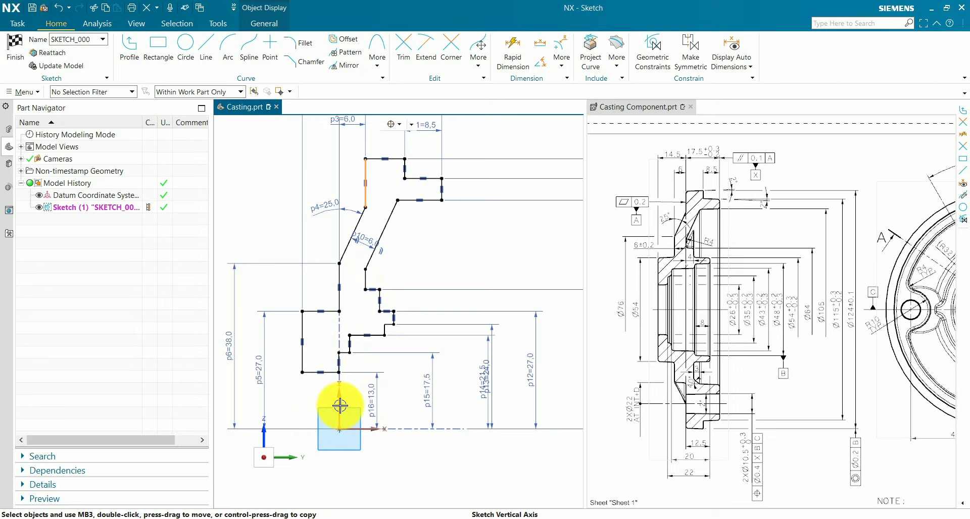
click(407, 394)
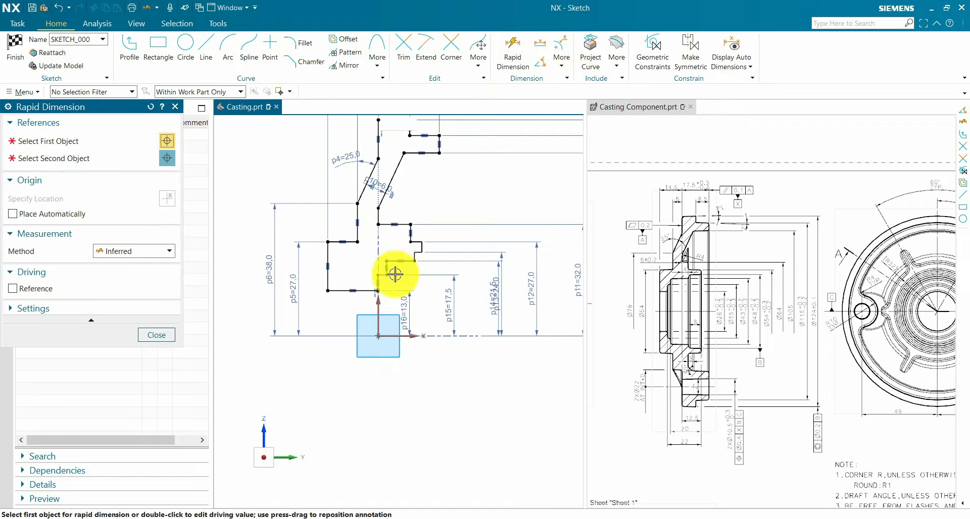
Step: Dimension the horizontal distance from the flange's left vertical line to the hub's right end face as 12.5 mm, below the profile
click(388, 180)
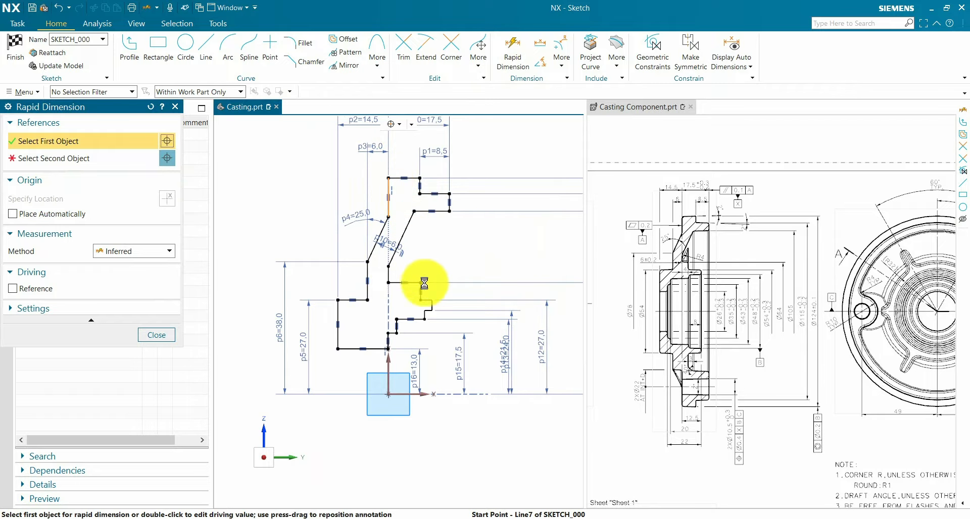
click(434, 281)
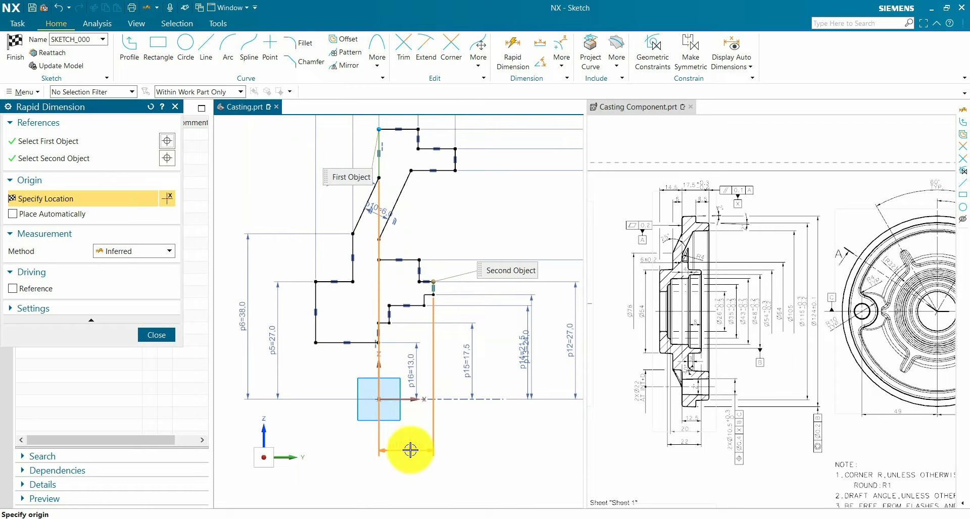
click(410, 456)
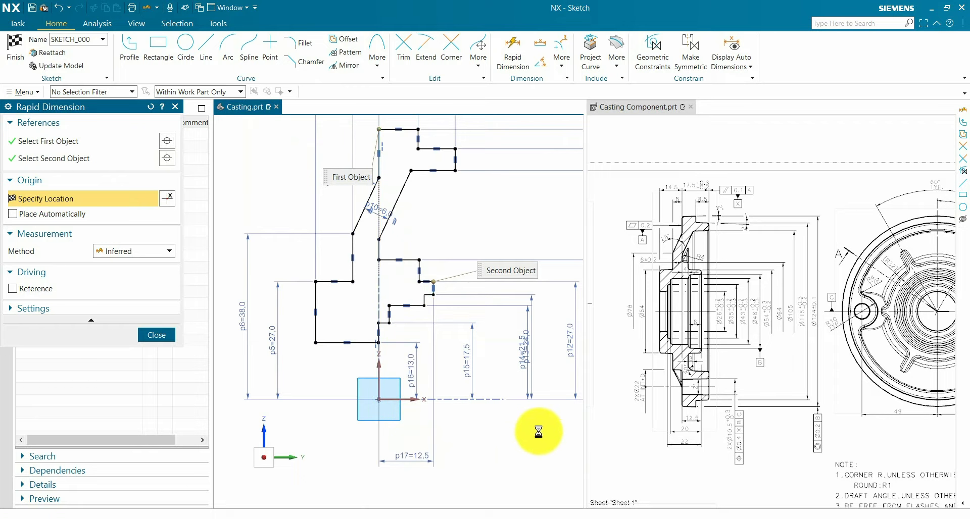
click(507, 454)
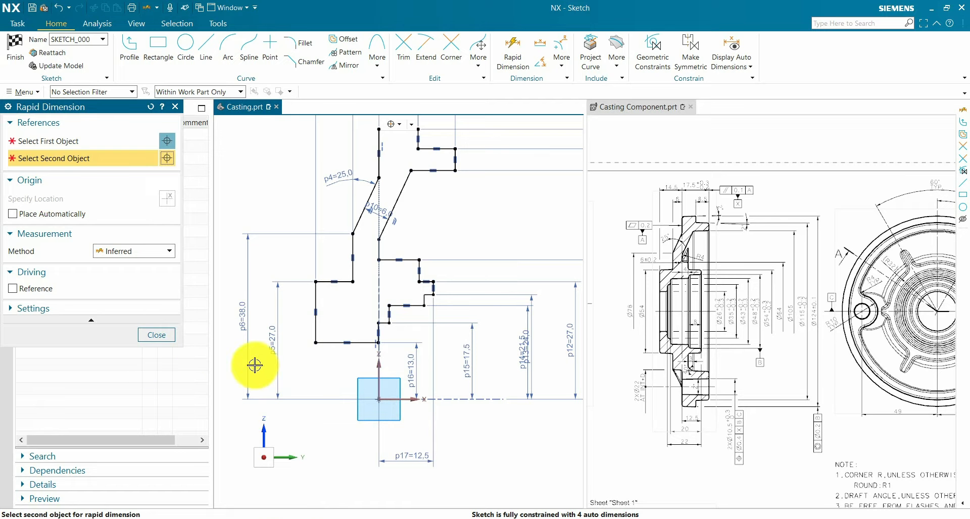
click(156, 335)
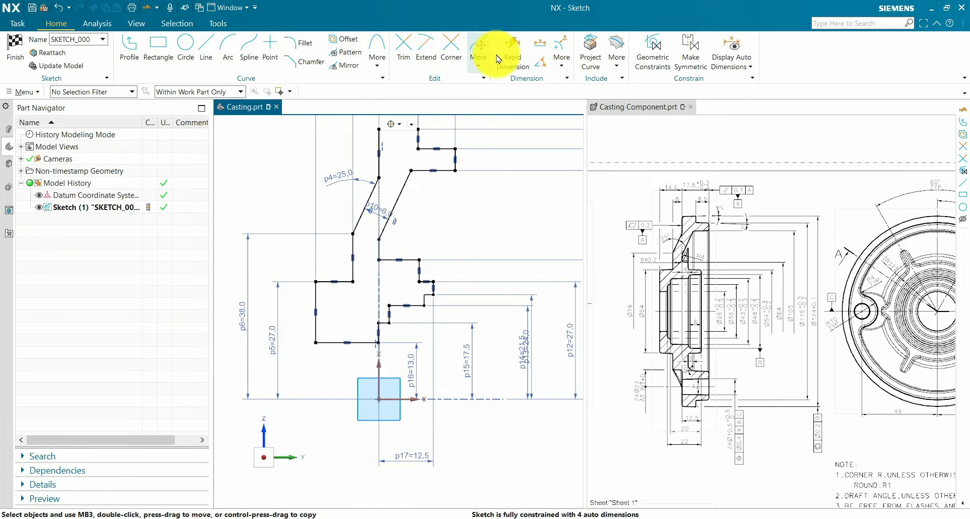
Step: Dimension the horizontal distance from the hub's right end face to the first bore step as 8 mm, below the horizontal axis
click(519, 50)
scroll(422, 270, up, 3)
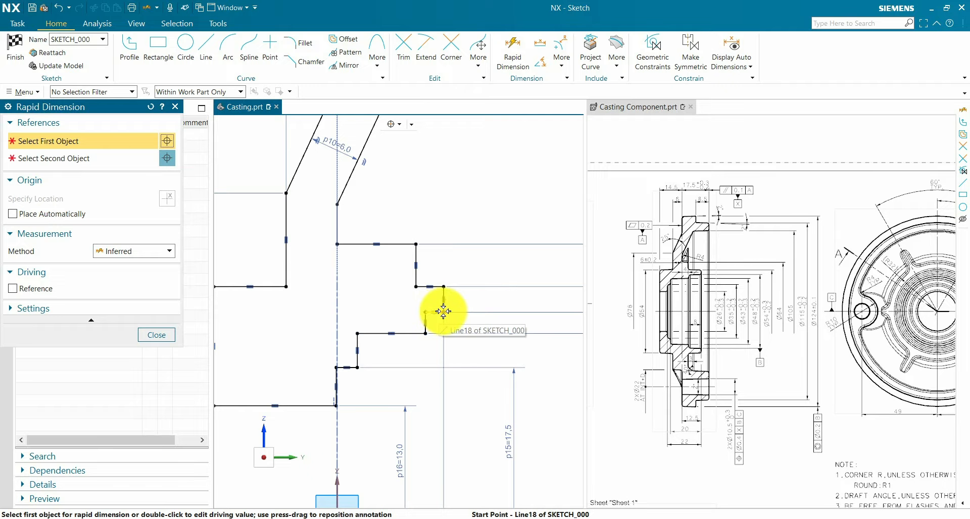
click(438, 314)
click(425, 313)
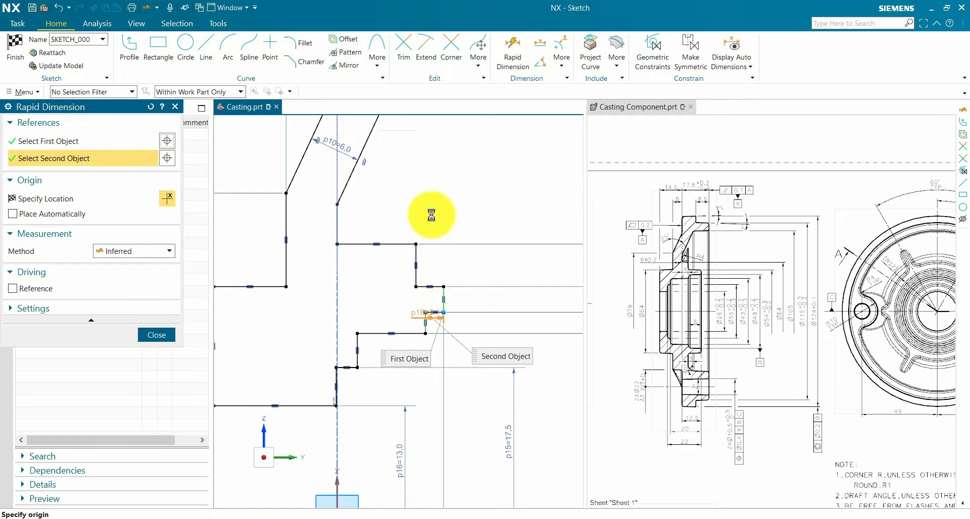
scroll(440, 180, down, 4)
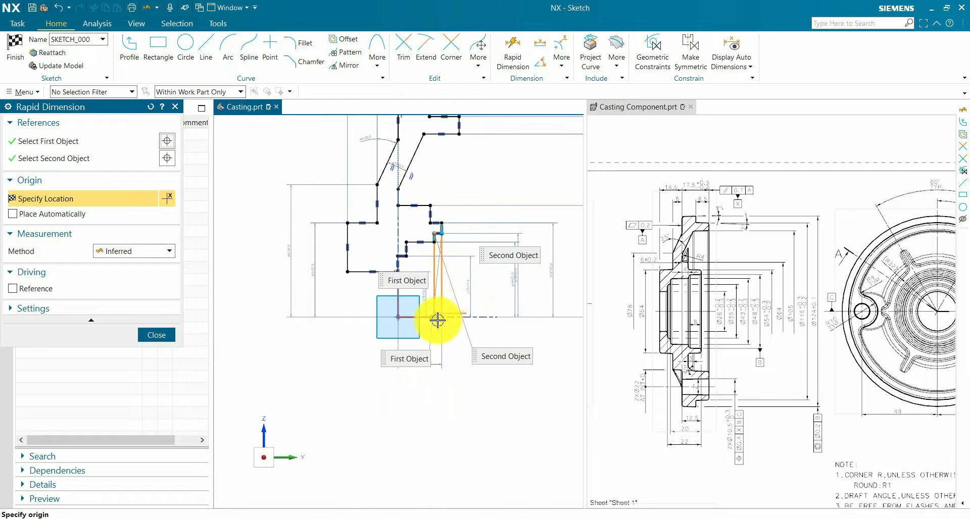
scroll(432, 323, up, 4)
click(494, 359)
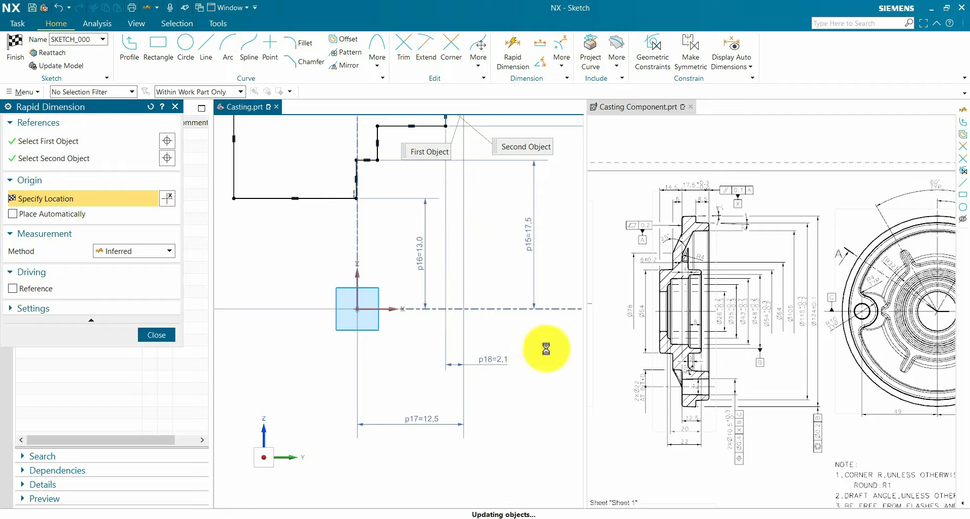
scroll(703, 328, up, 5)
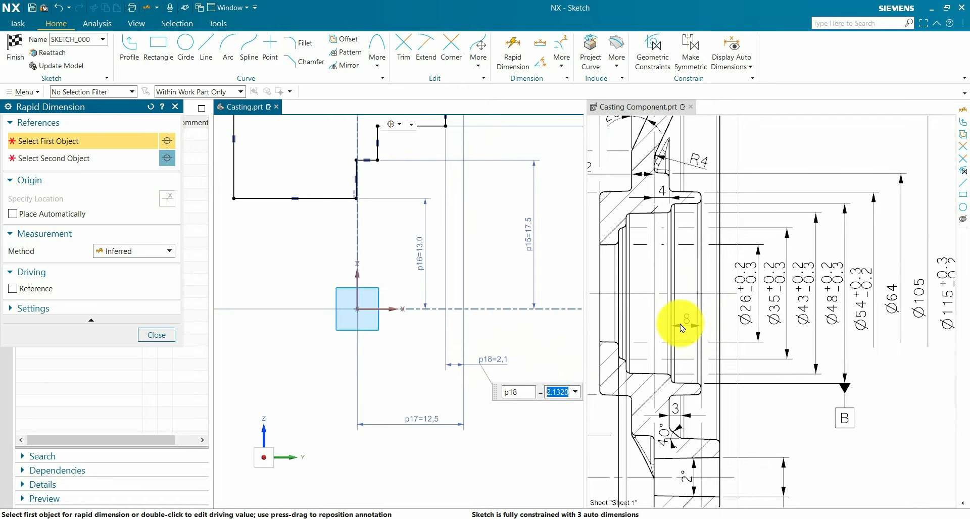
text(8)
key(Return)
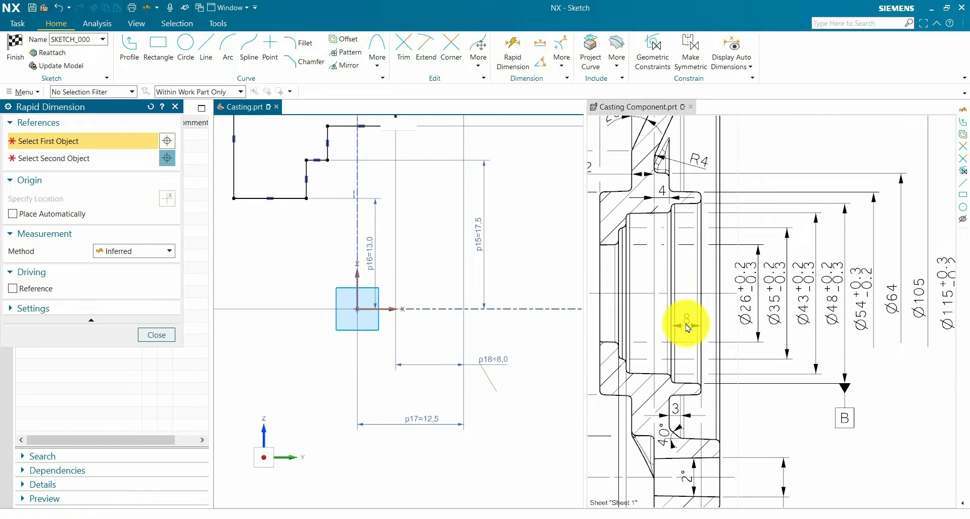
scroll(474, 385, down, 3)
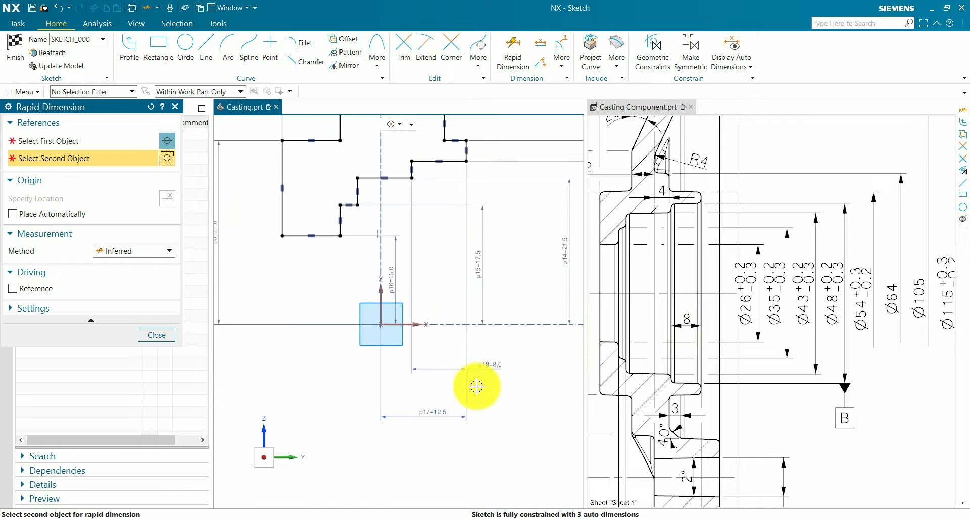
click(153, 336)
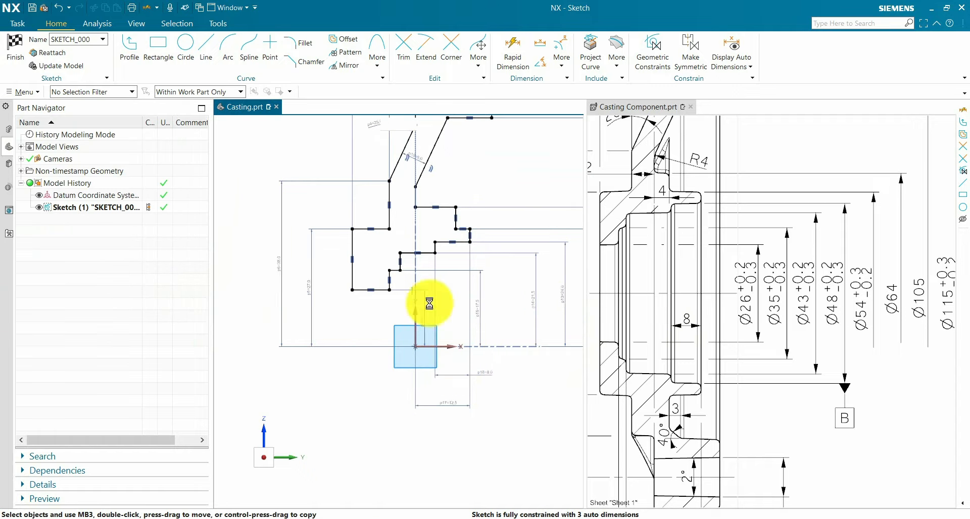
Step: Dimension the horizontal distance from the hub's right end face to the second bore step as 20 mm, below the 12.5 mm dimension
click(512, 46)
scroll(474, 231, up, 2)
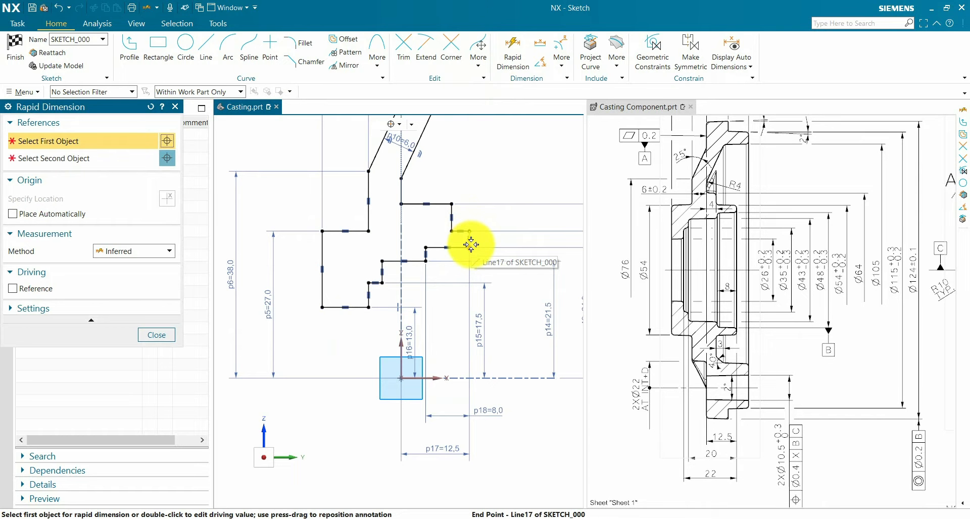
click(470, 246)
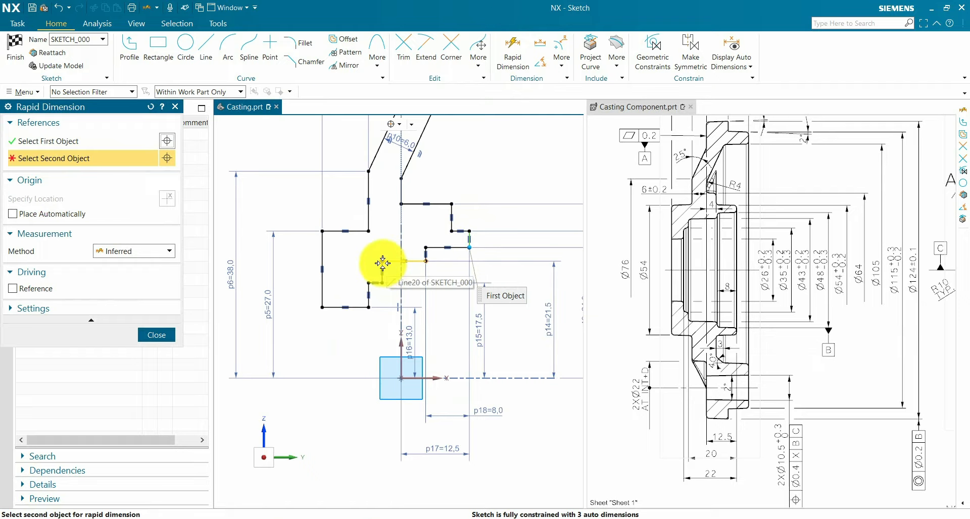
click(382, 262)
scroll(424, 249, down, 1)
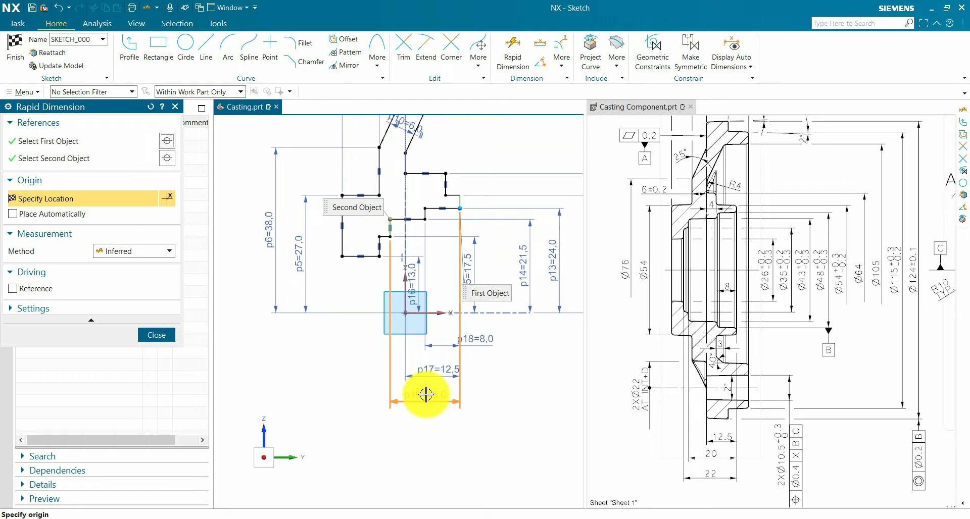
click(500, 389)
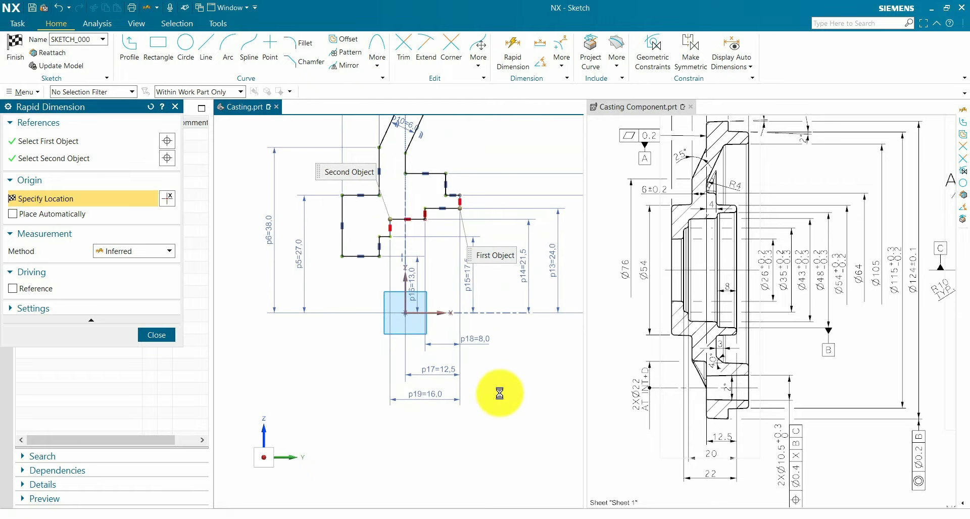
middle_click(512, 353)
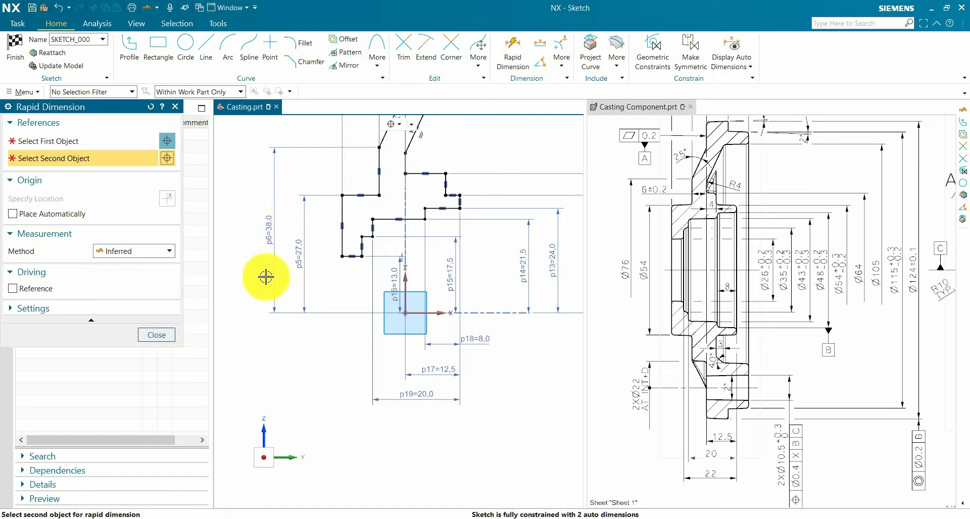
Step: Dimension the horizontal distance from the hub's right end face to the innermost bore step as 22 mm, below the 20 mm dimension
click(112, 146)
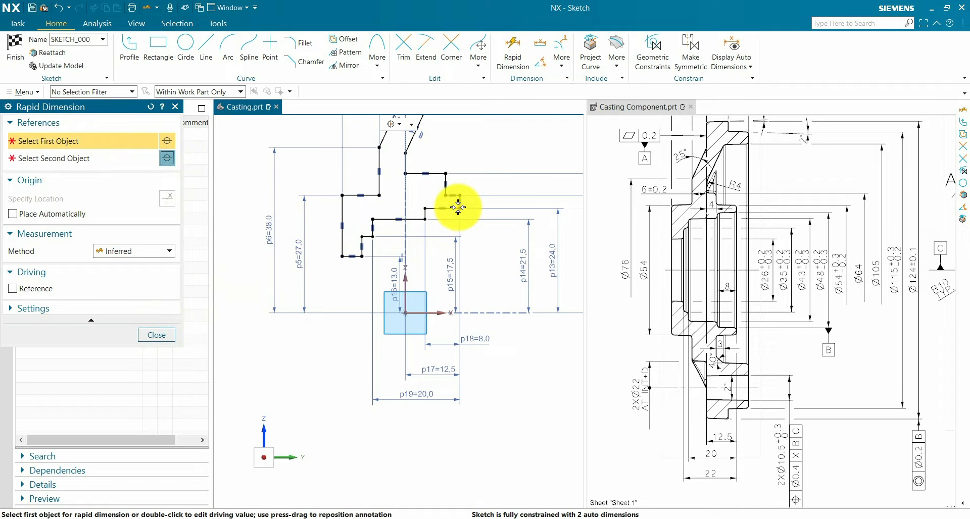
click(361, 256)
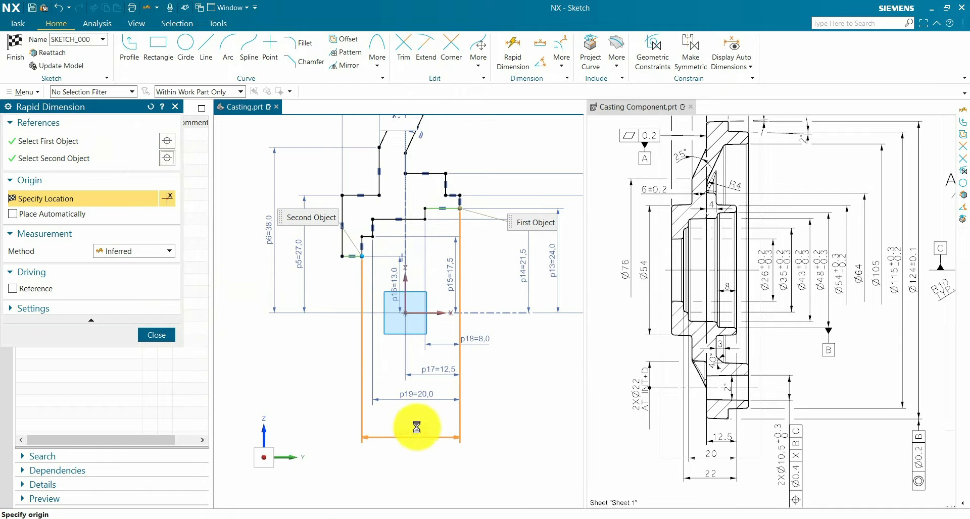
click(485, 423)
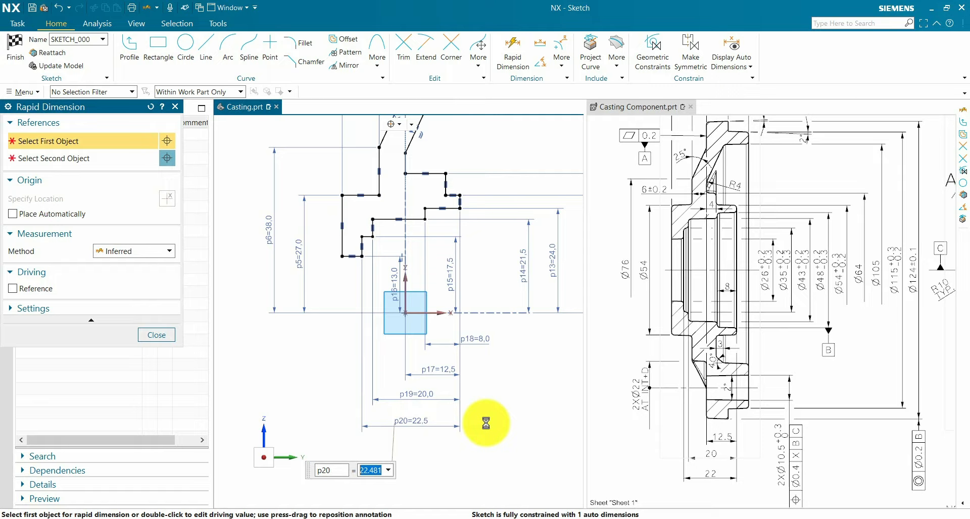
key(Return)
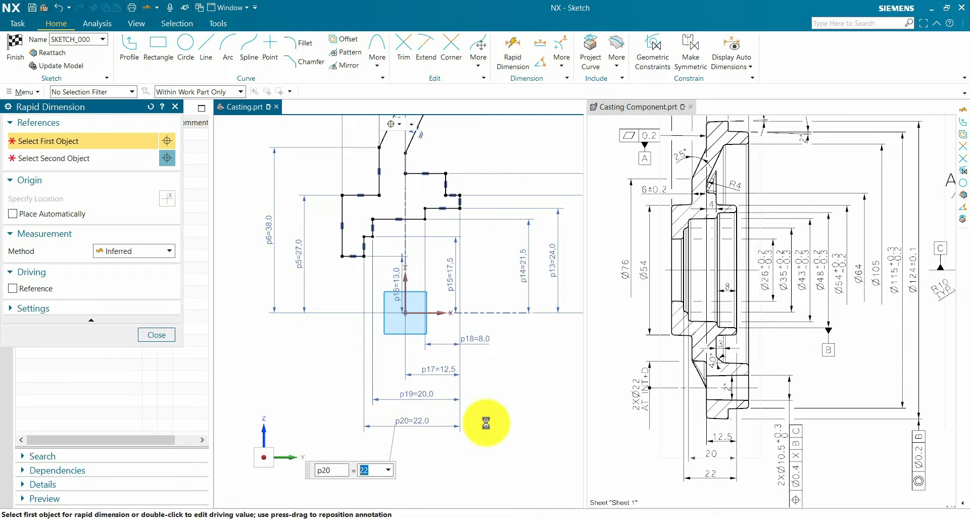
click(493, 422)
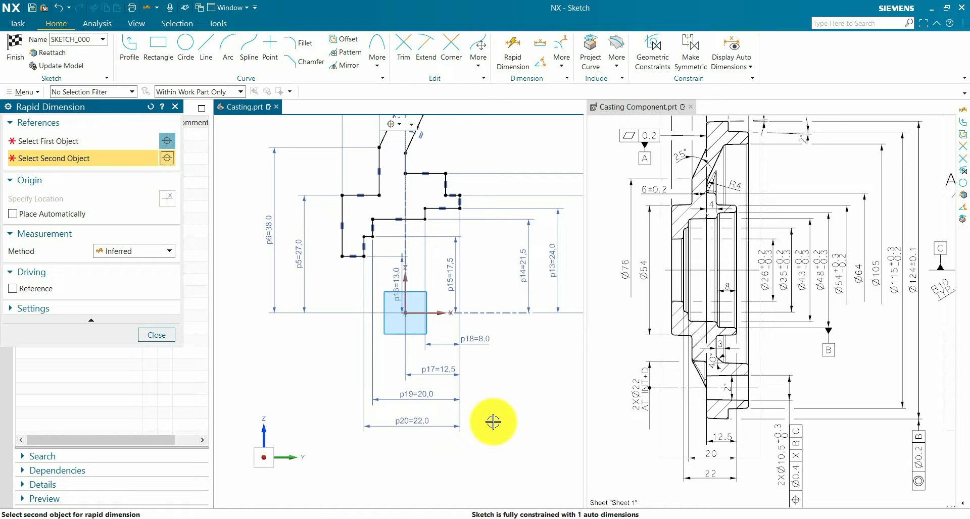
click(154, 335)
Step: Move the 13 mm height dimension of the hub's bottom line to the left of the profile
scroll(381, 304, up, 2)
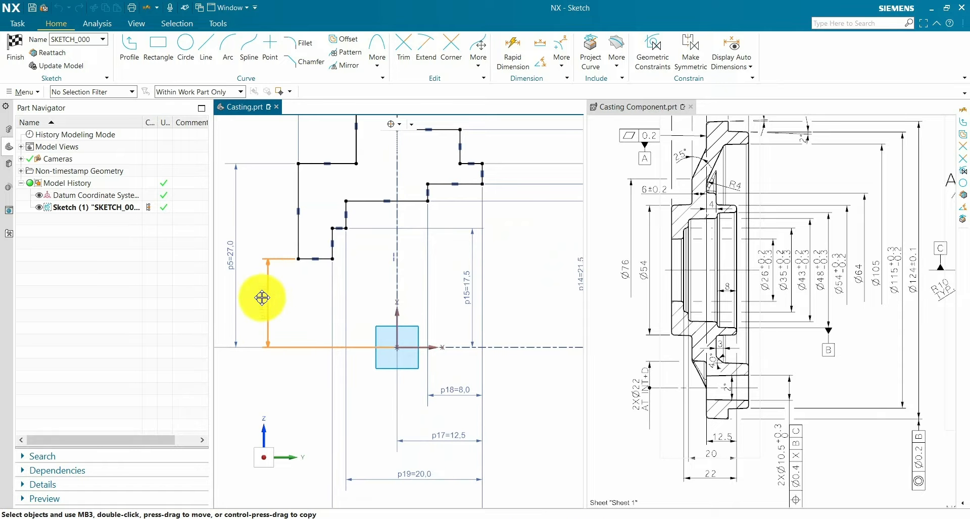
scroll(311, 283, down, 2)
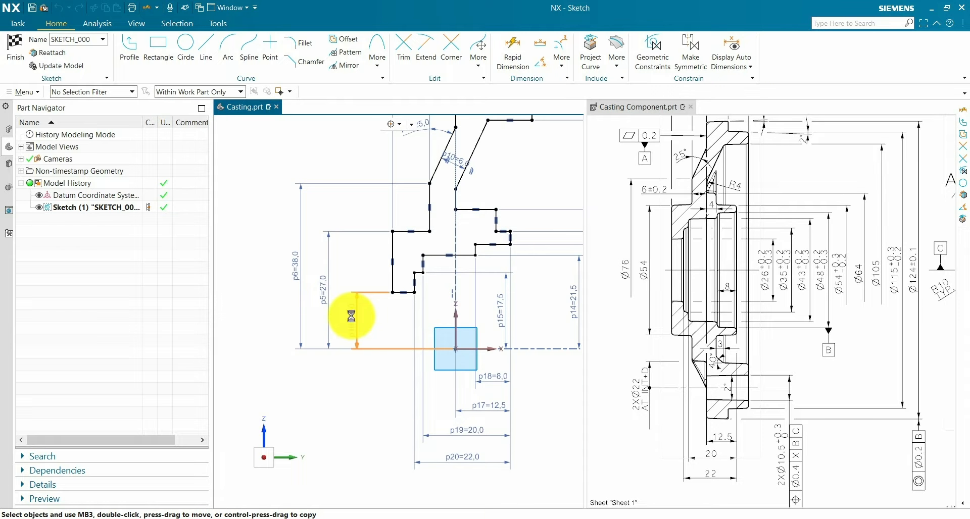
scroll(422, 191, up, 2)
scroll(401, 216, down, 3)
scroll(448, 211, up, 3)
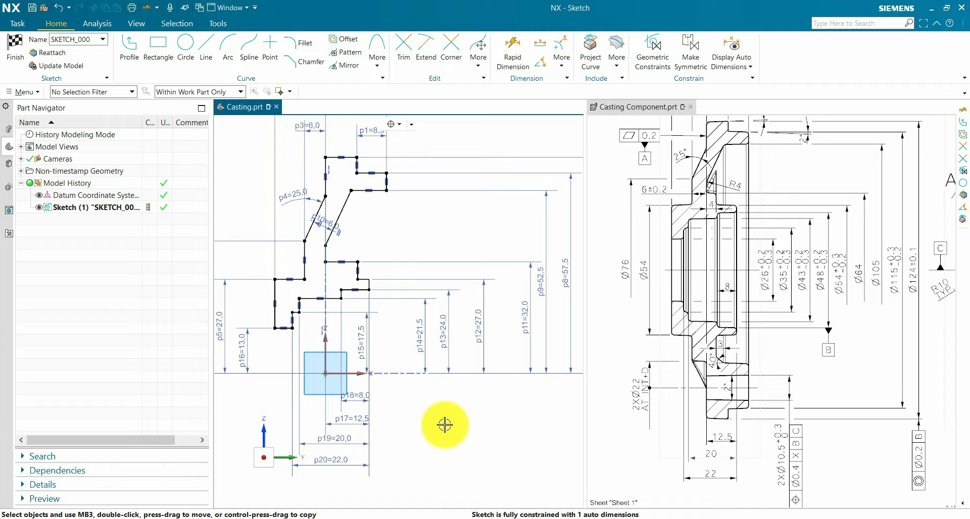
scroll(442, 425, down, 2)
scroll(399, 259, up, 2)
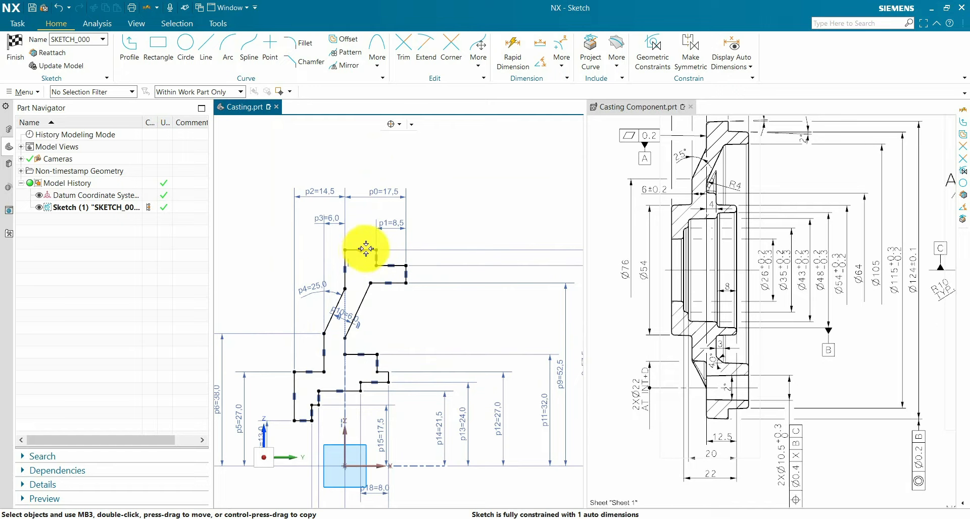
Step: Dimension the horizontal distance from the flange's left vertical line to the hub's upper step as 4 mm and place it just above the step
scroll(412, 254, up, 1)
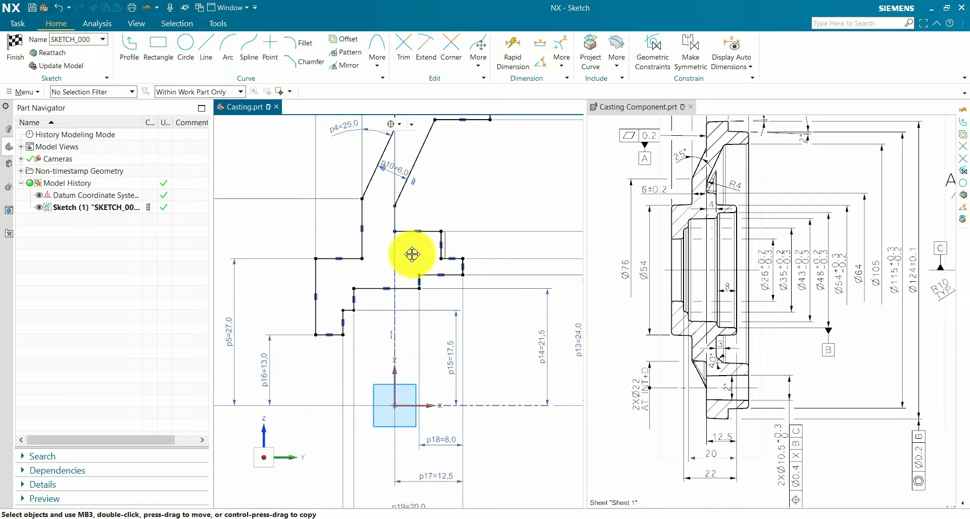
scroll(414, 256, up, 2)
scroll(390, 234, down, 3)
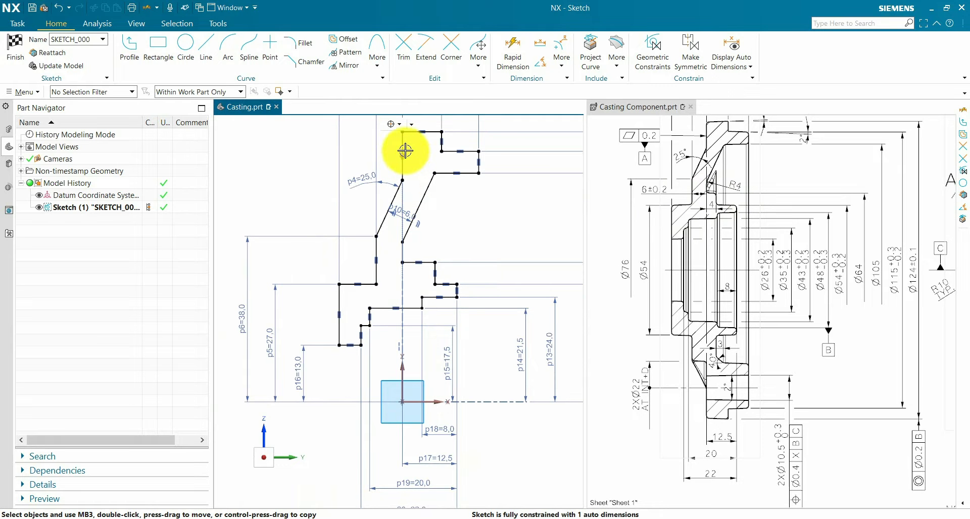
scroll(418, 182, up, 1)
click(513, 50)
scroll(424, 189, up, 1)
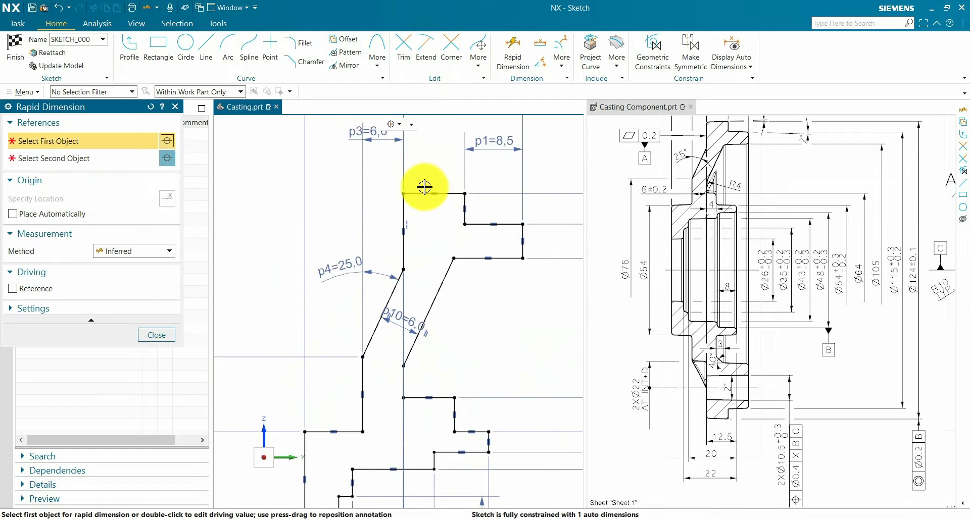
click(404, 192)
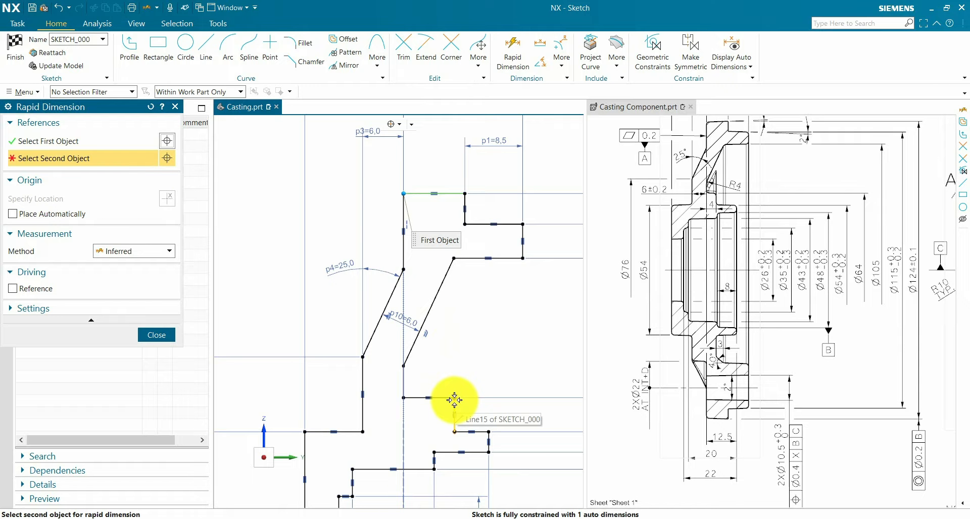
click(454, 400)
click(454, 163)
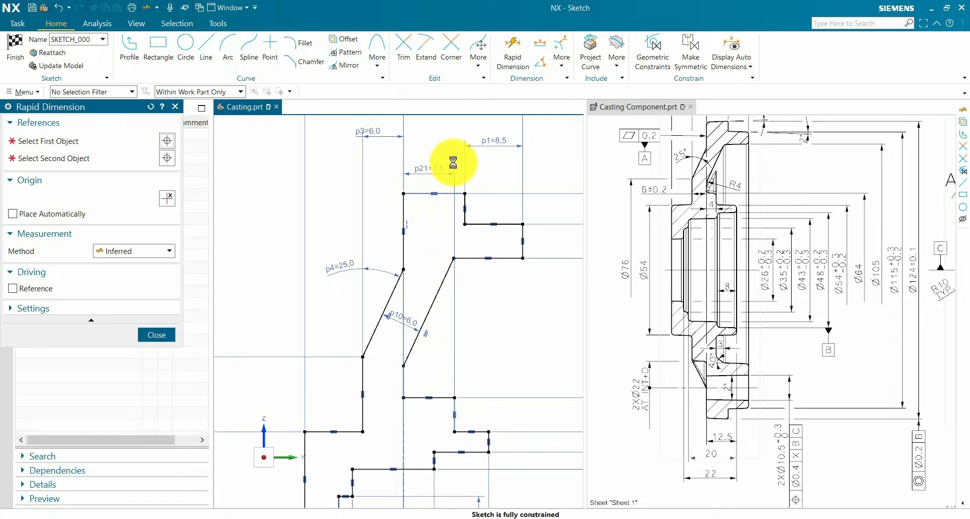
text(4)
key(Return)
middle_click(492, 339)
middle_click(434, 173)
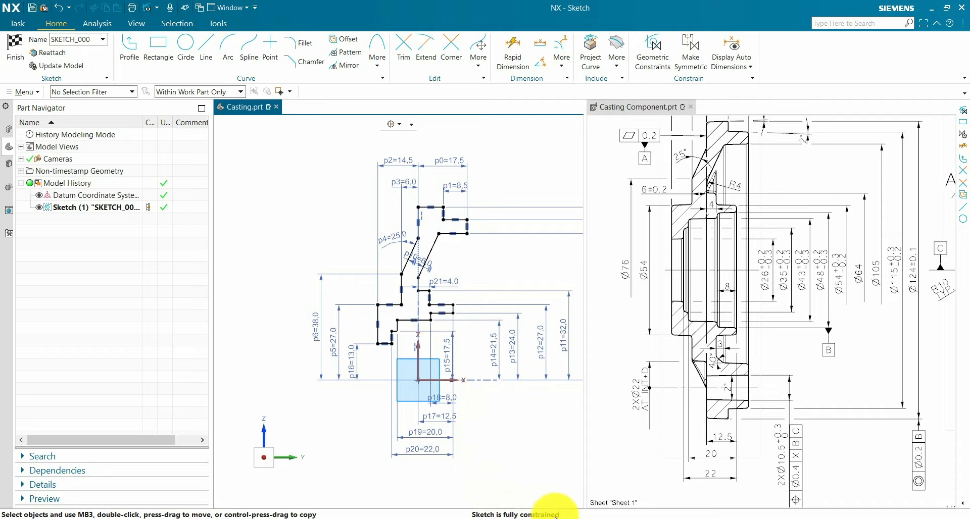
Step: Finish the sketch and revolve the closed profile from 0 to 360° about the Y axis through the origin
click(15, 53)
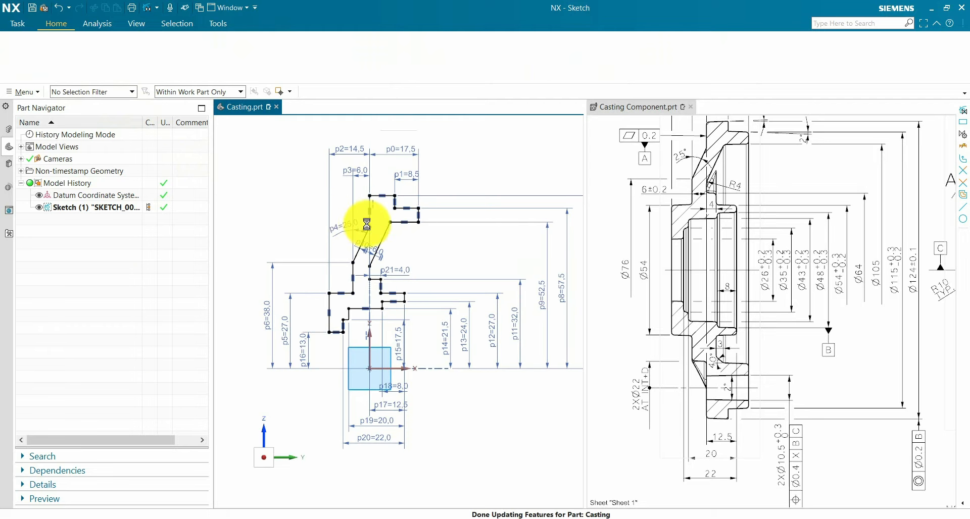
middle_drag(357, 223, 391, 294)
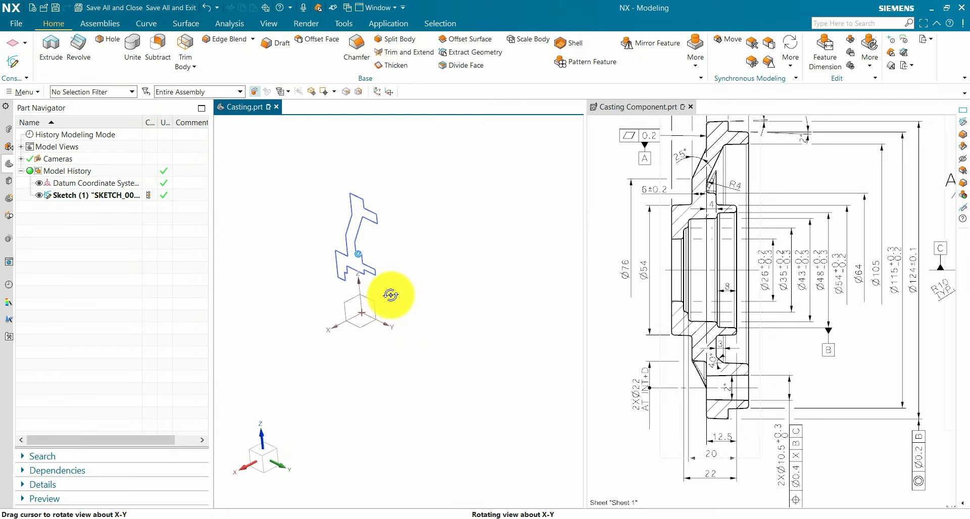
click(78, 47)
click(356, 227)
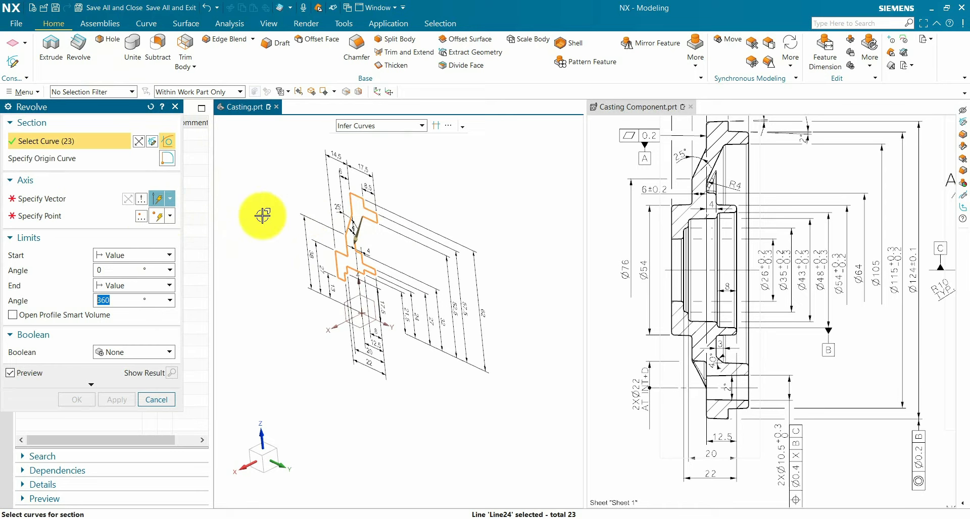
click(83, 207)
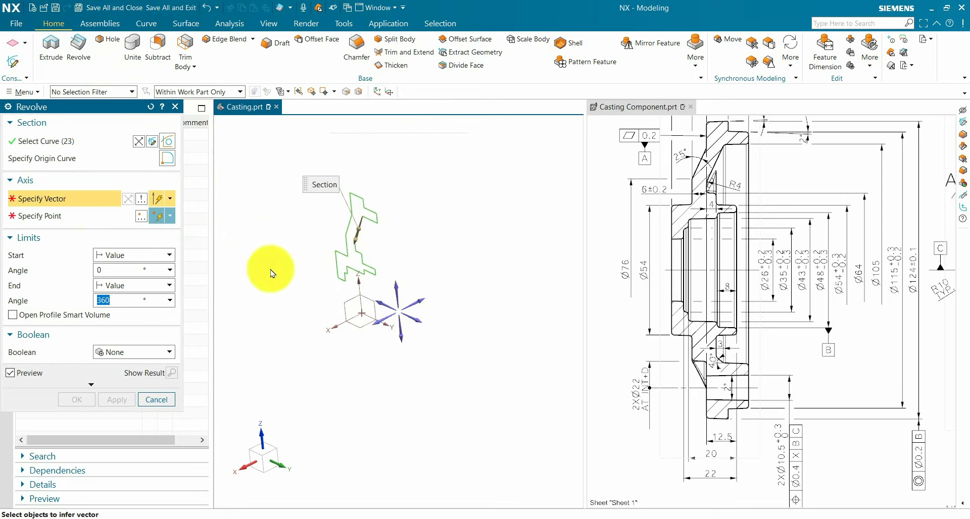
click(424, 321)
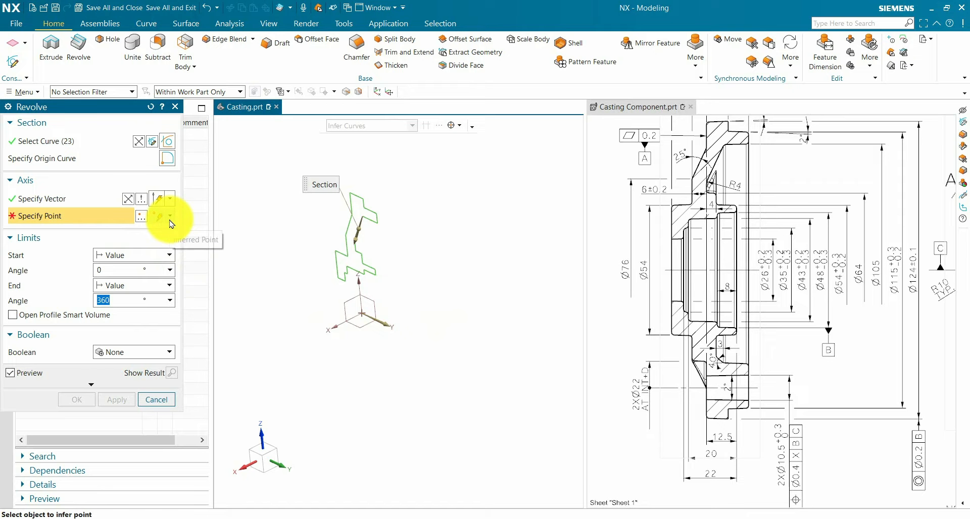
click(360, 316)
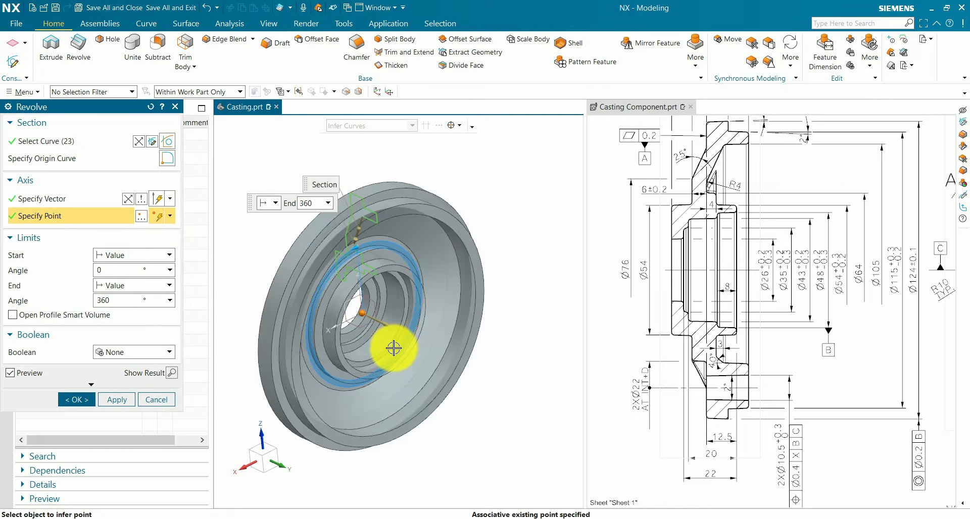
click(77, 400)
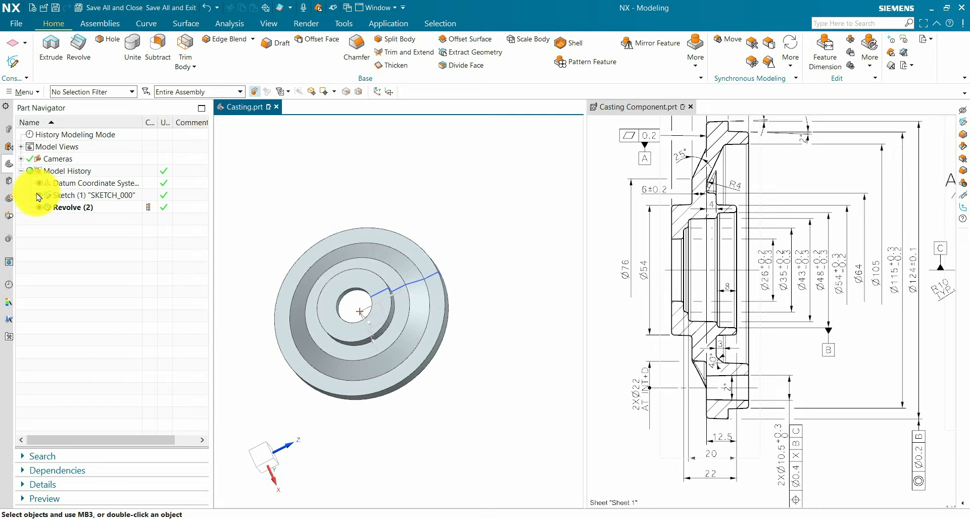
Step: Hide the profile sketch of the revolved body
click(37, 195)
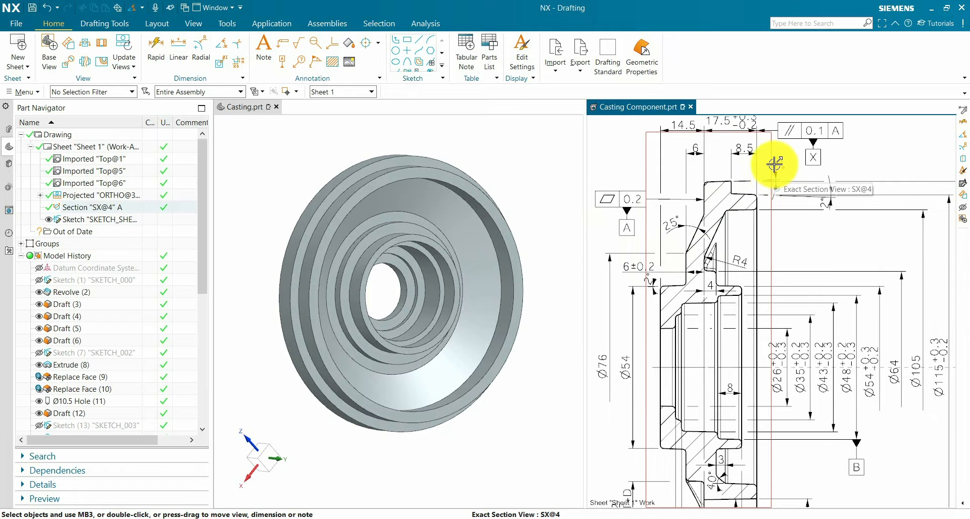
Step: Examine the casting drawing's section view and general notes for the specified draft angles
scroll(700, 180, down, 3)
scroll(737, 178, up, 3)
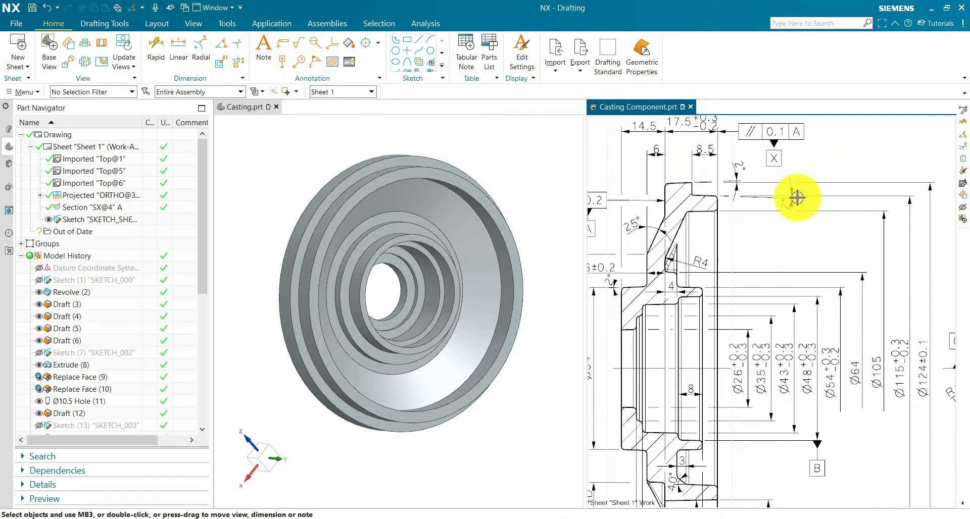
scroll(723, 215, down, 6)
scroll(750, 304, up, 5)
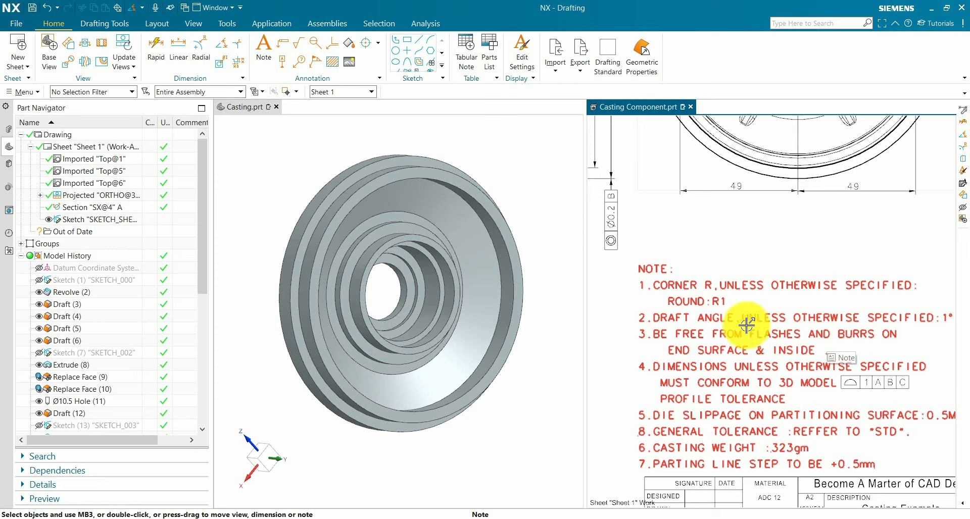
scroll(757, 322, down, 2)
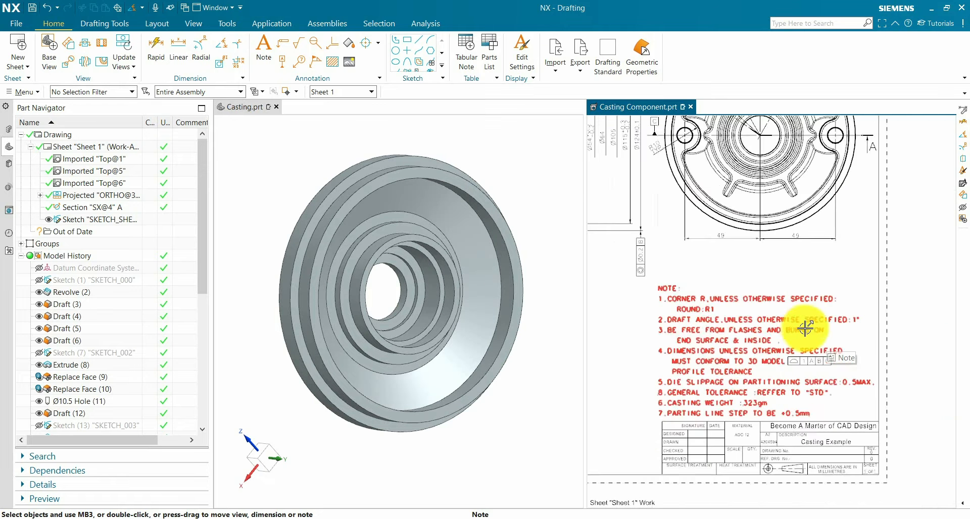
scroll(805, 325, up, 3)
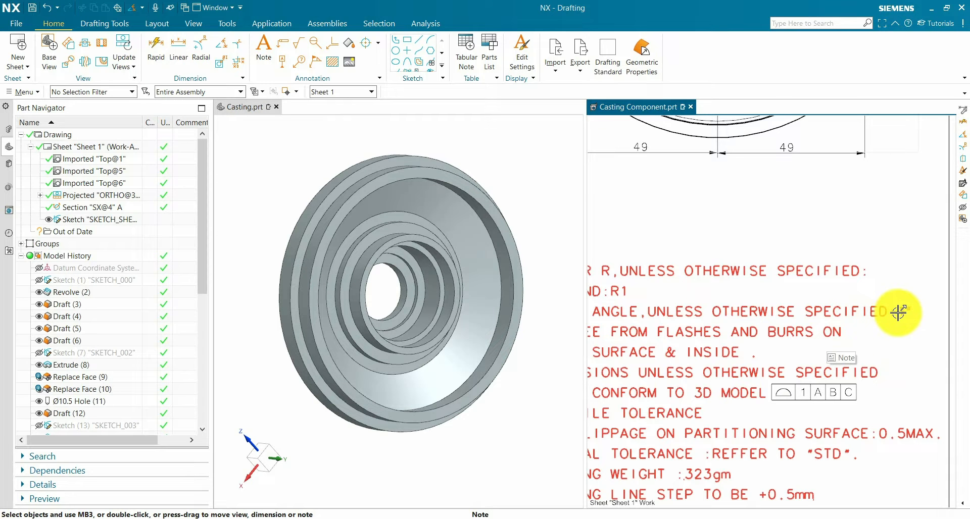
scroll(889, 318, down, 5)
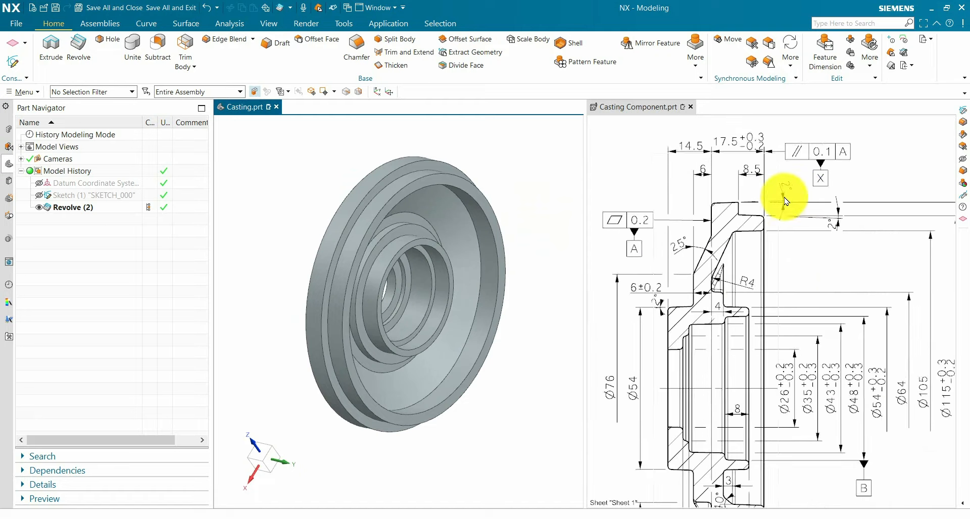
scroll(786, 202, up, 2)
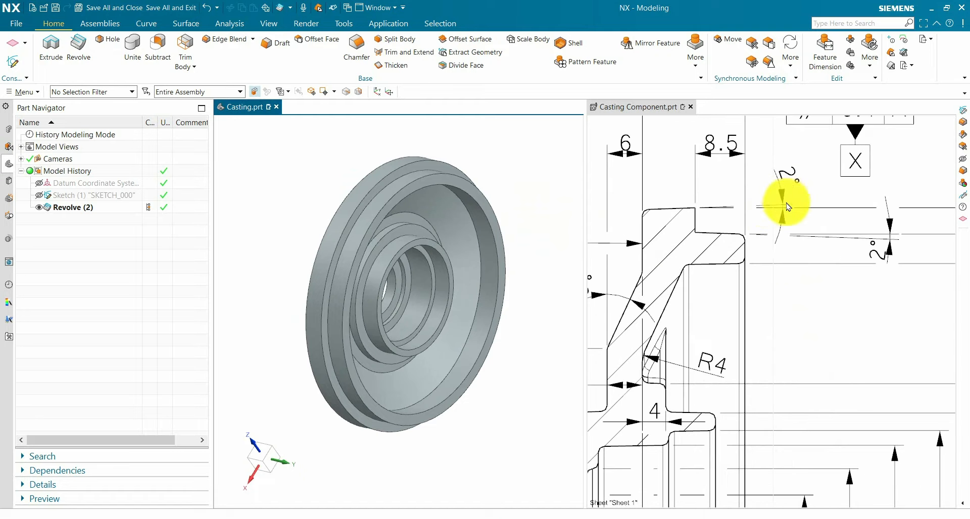
scroll(692, 211, up, 2)
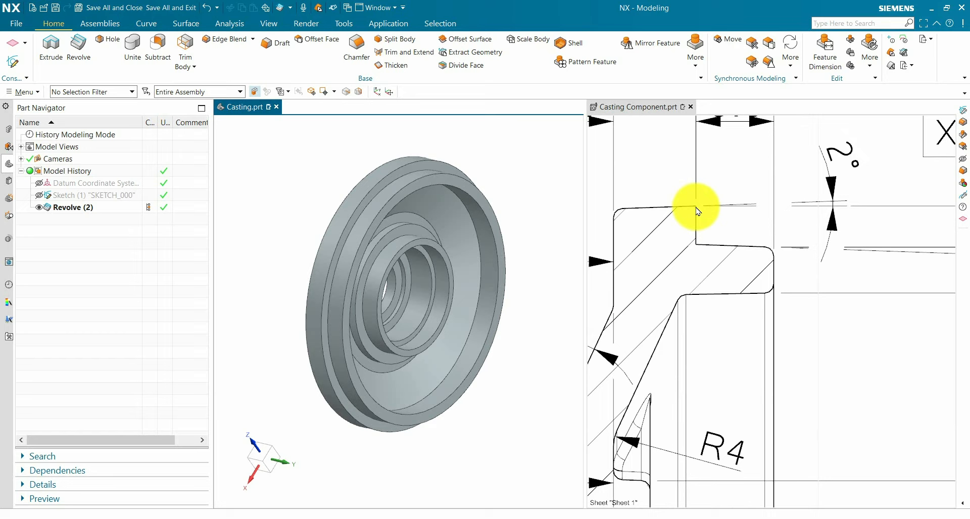
Step: Apply a 2° edge draft to the outermost rim face, using its edge at the step as stationary edge and the Y axis as draw direction
click(277, 43)
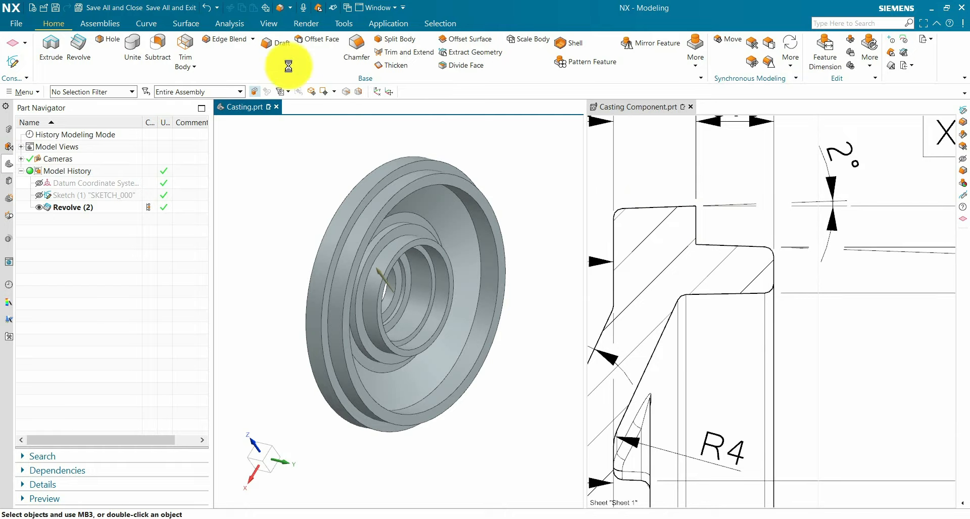
click(108, 208)
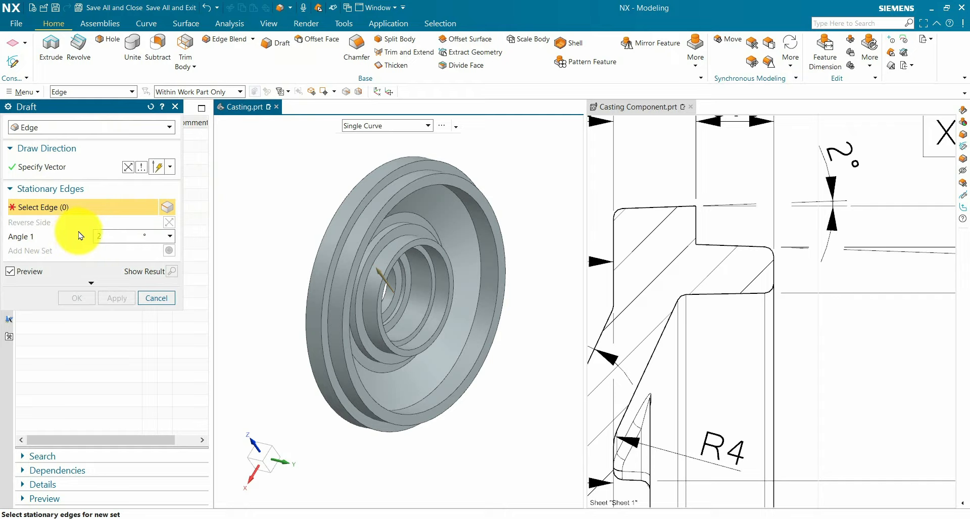
scroll(409, 129, up, 4)
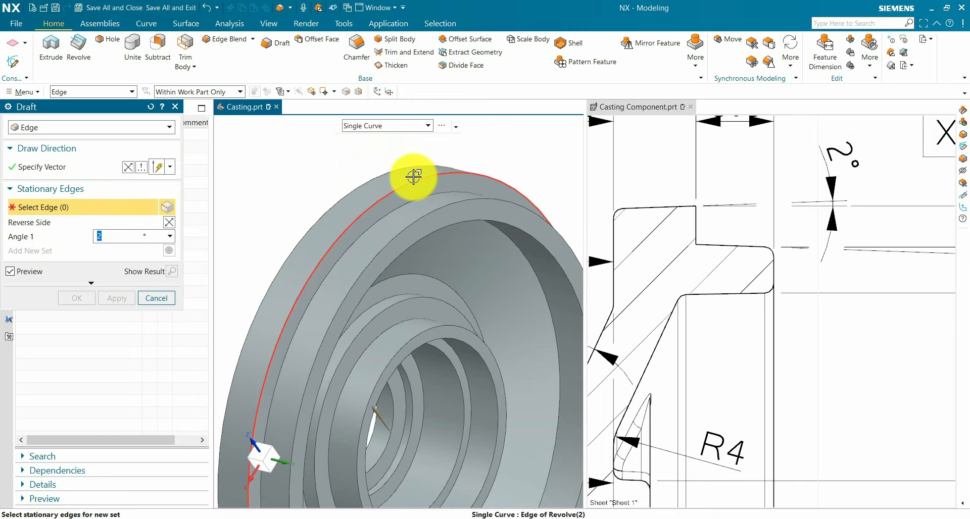
click(414, 178)
click(86, 168)
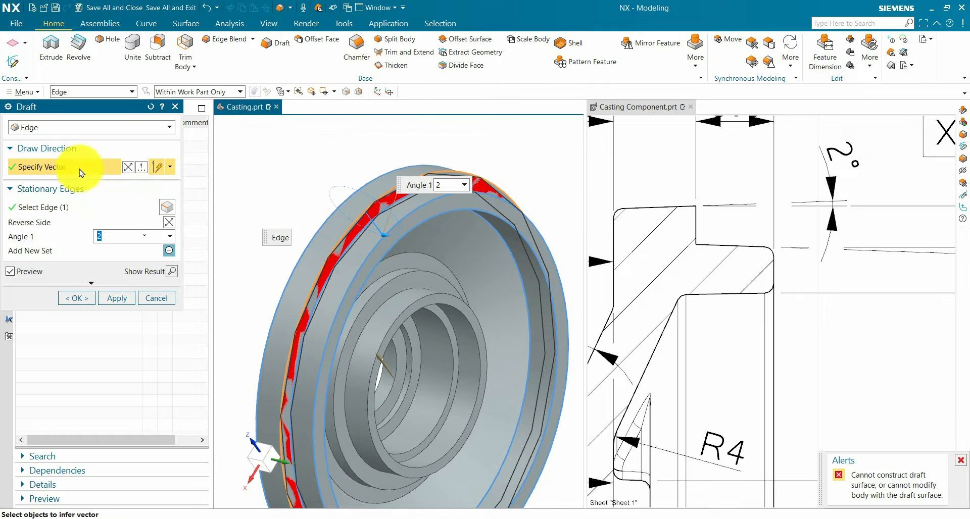
click(382, 401)
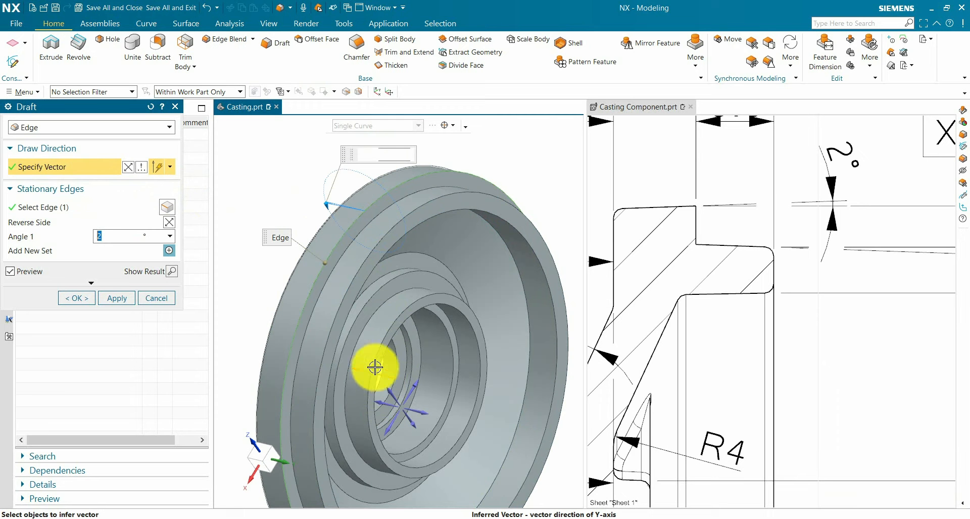
middle_click(278, 200)
middle_click(277, 201)
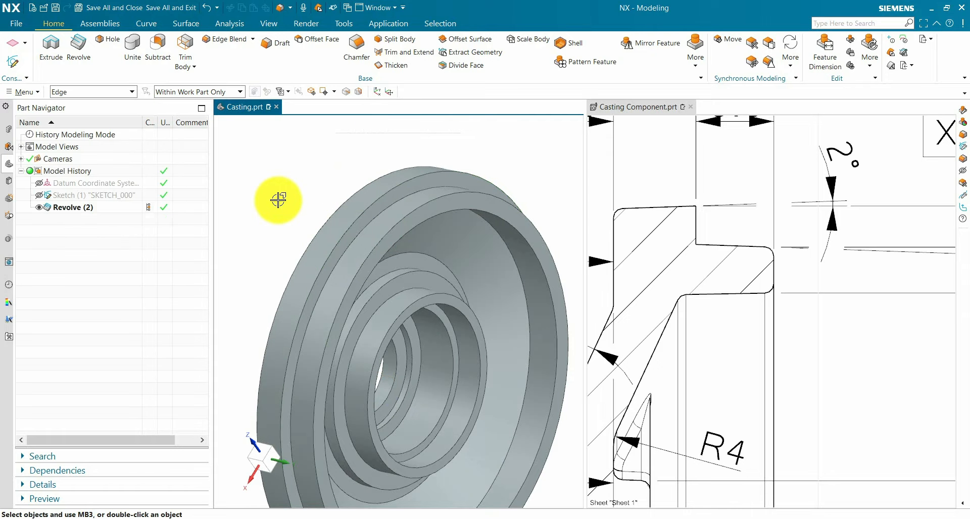
Step: Assign a yellow feature face color to the draft on the outermost rim
click(73, 222)
right_click(74, 222)
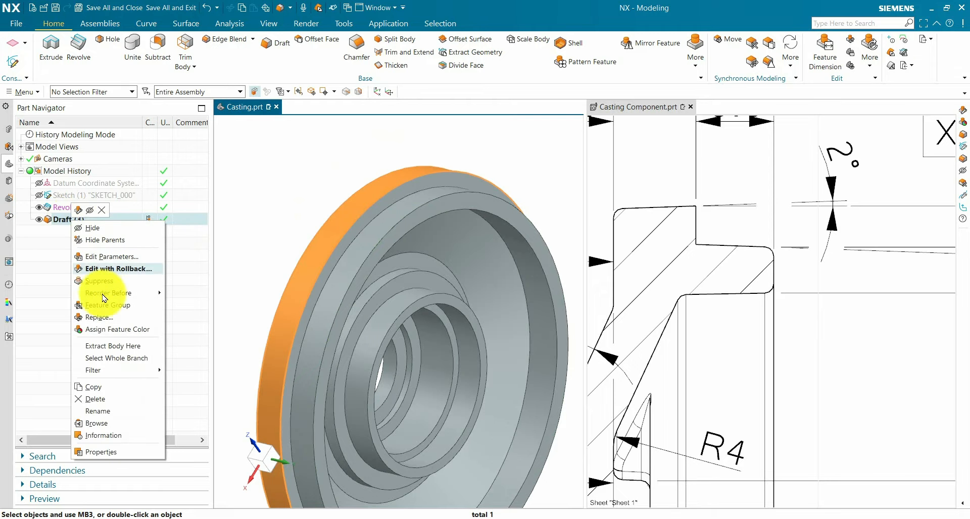
click(103, 328)
click(40, 184)
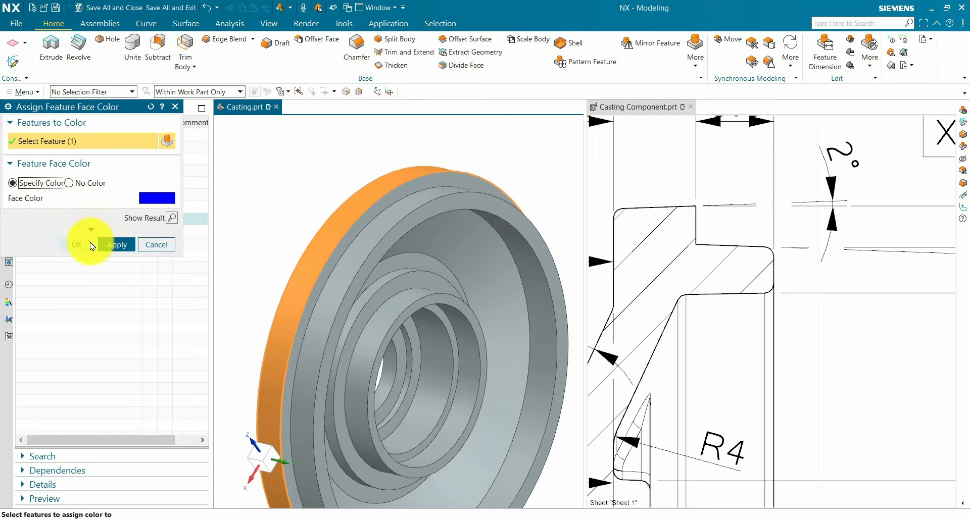
click(152, 198)
click(60, 174)
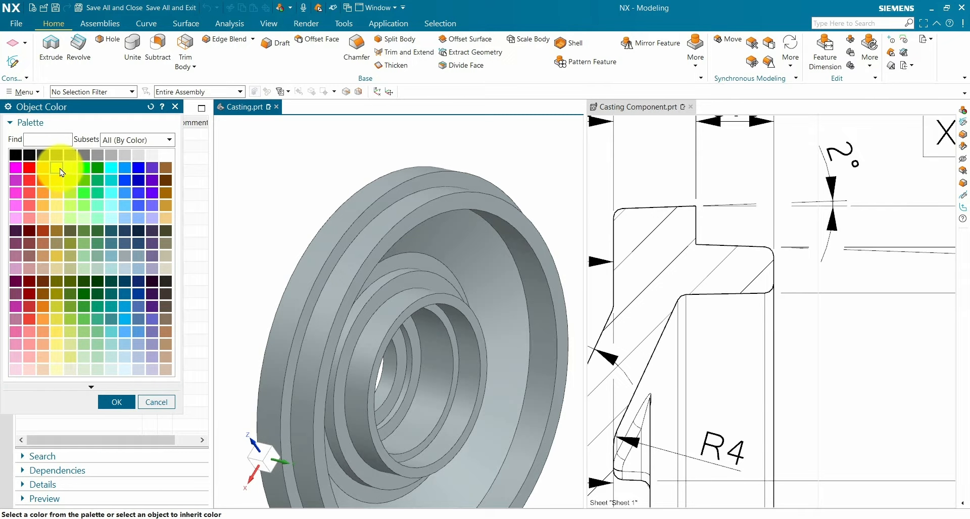
click(116, 403)
click(79, 247)
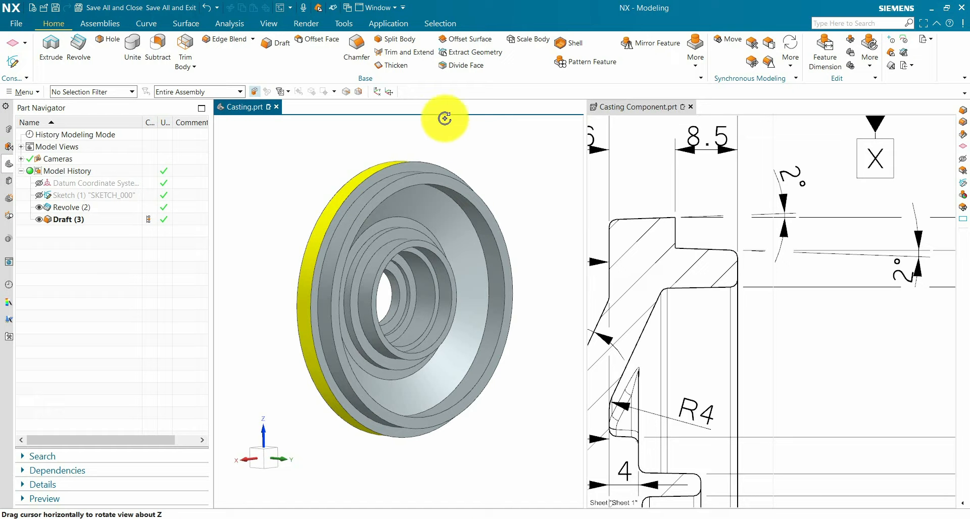
Step: Apply a 2° edge draft to the smaller stepped rim face from its open-side edge, along the Y axis with the draw direction reversed
click(272, 42)
click(71, 206)
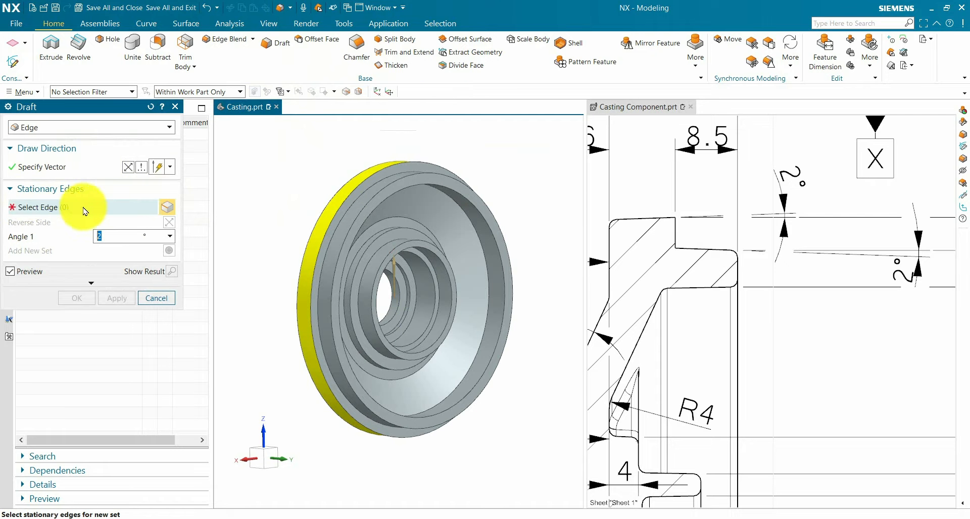
scroll(442, 186, up, 3)
click(478, 185)
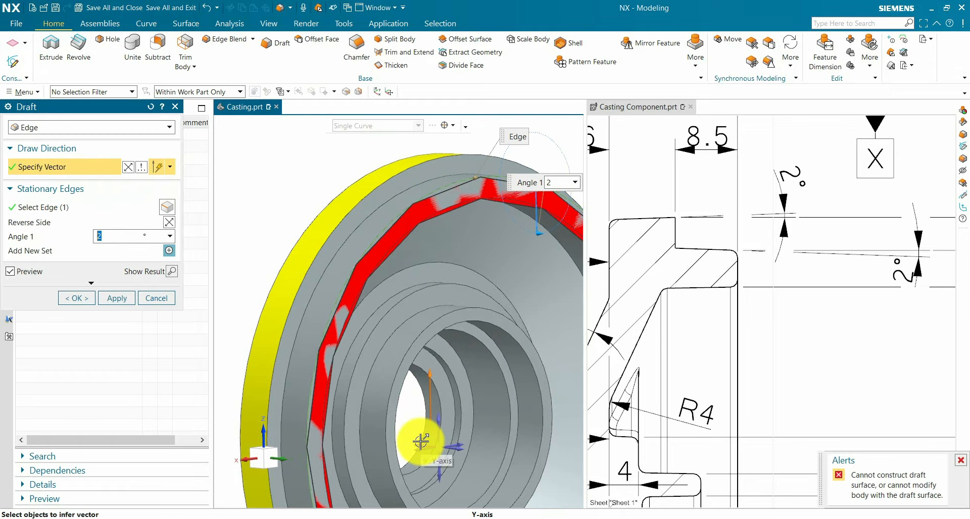
click(423, 443)
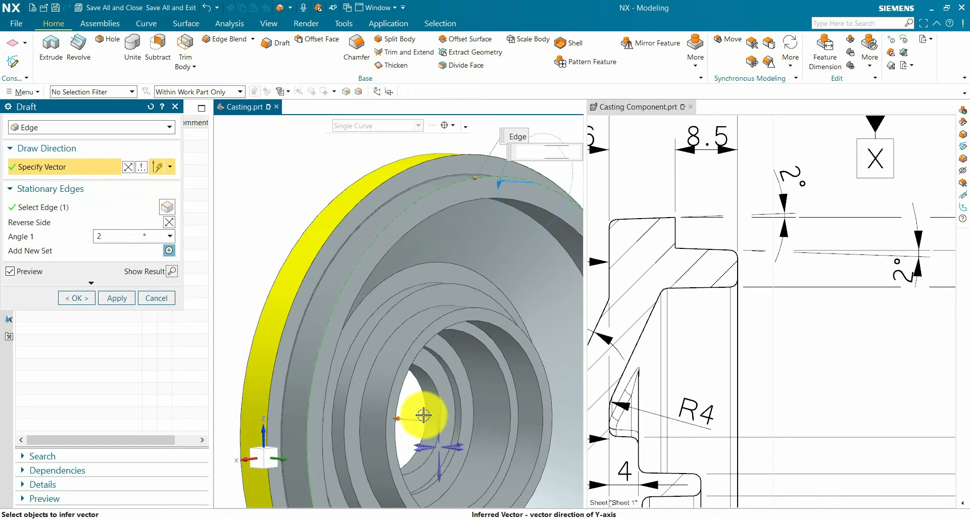
middle_drag(411, 234, 505, 236)
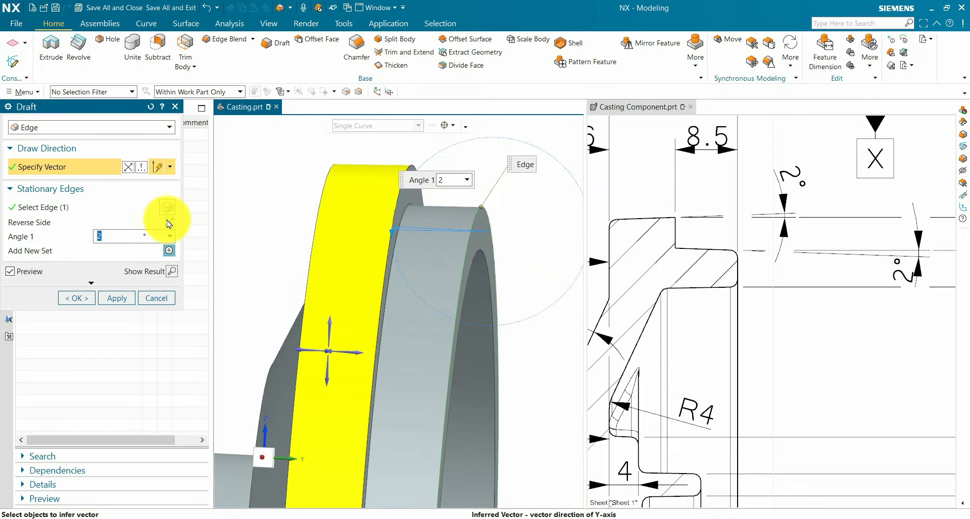
click(169, 225)
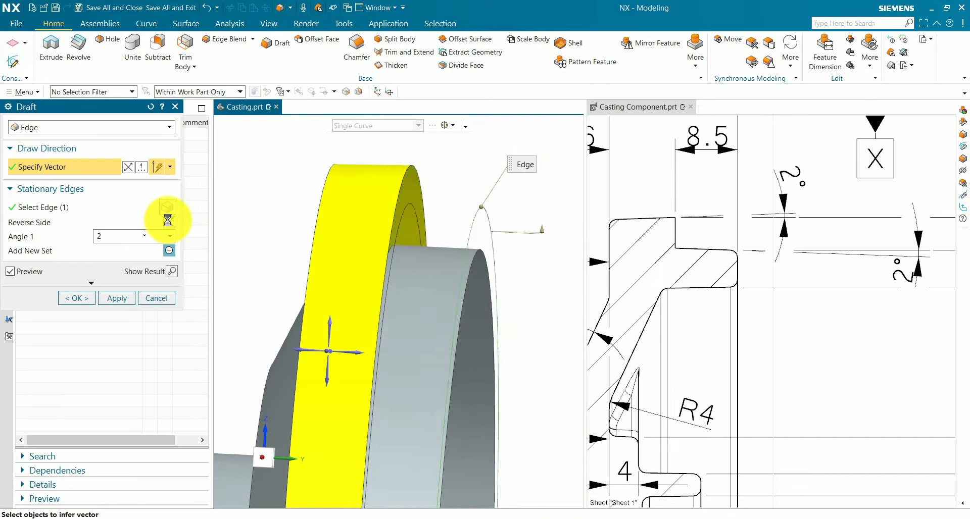
click(170, 224)
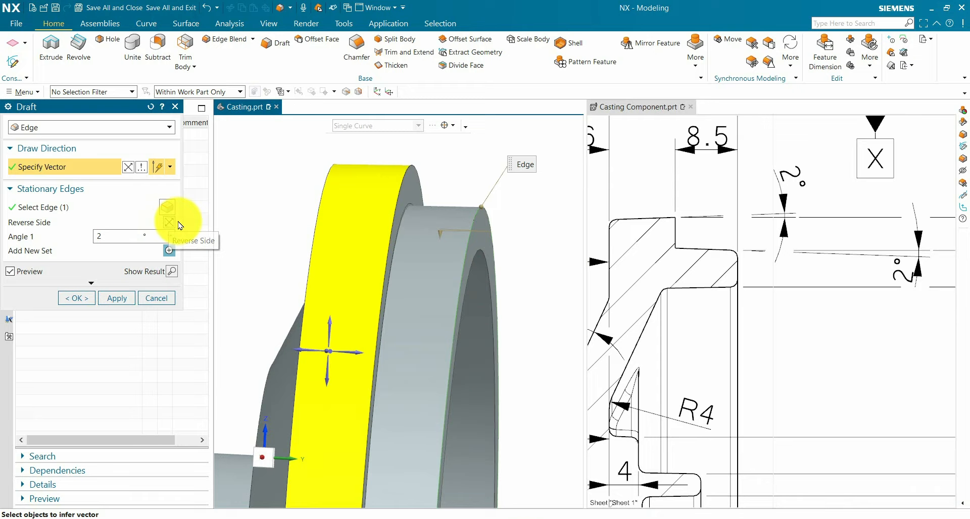
scroll(472, 225, down, 4)
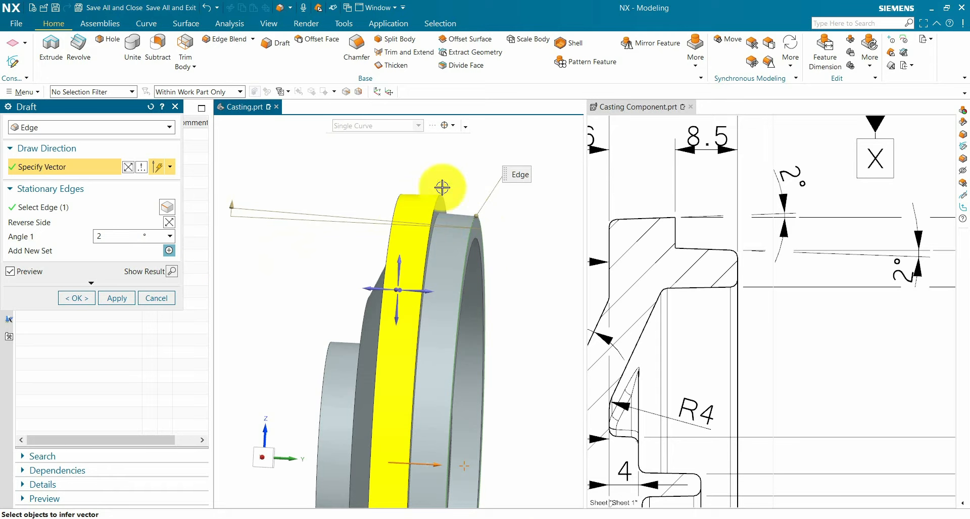
click(91, 300)
click(795, 229)
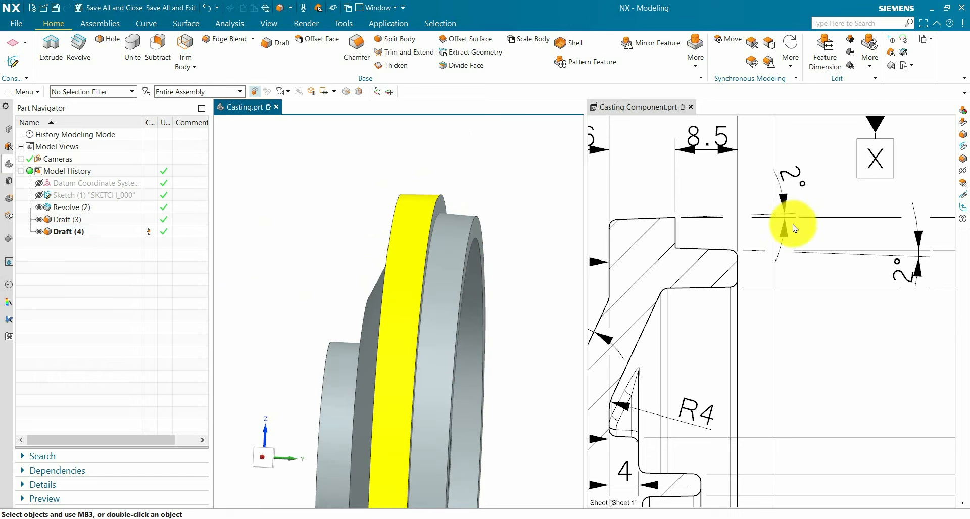
Step: Assign the yellow feature face color to the draft on the smaller stepped rim face
middle_drag(522, 232, 478, 222)
scroll(426, 221, down, 3)
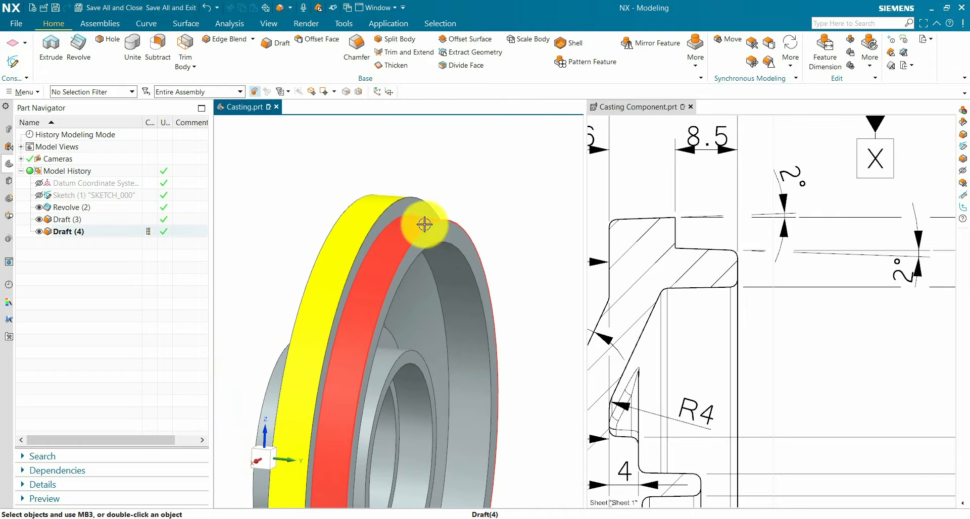
right_click(76, 231)
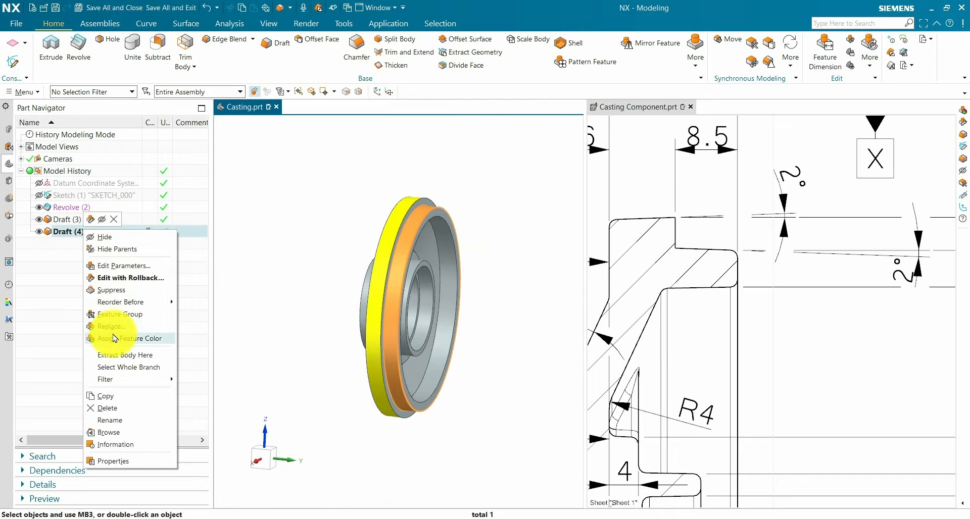
click(120, 329)
click(41, 183)
click(76, 245)
Step: Apply a 2° edge draft to the rear hub's outer face from its end-face edge, along the Y axis with the draw direction reversed
scroll(301, 196, down, 2)
scroll(869, 212, down, 4)
scroll(719, 344, up, 4)
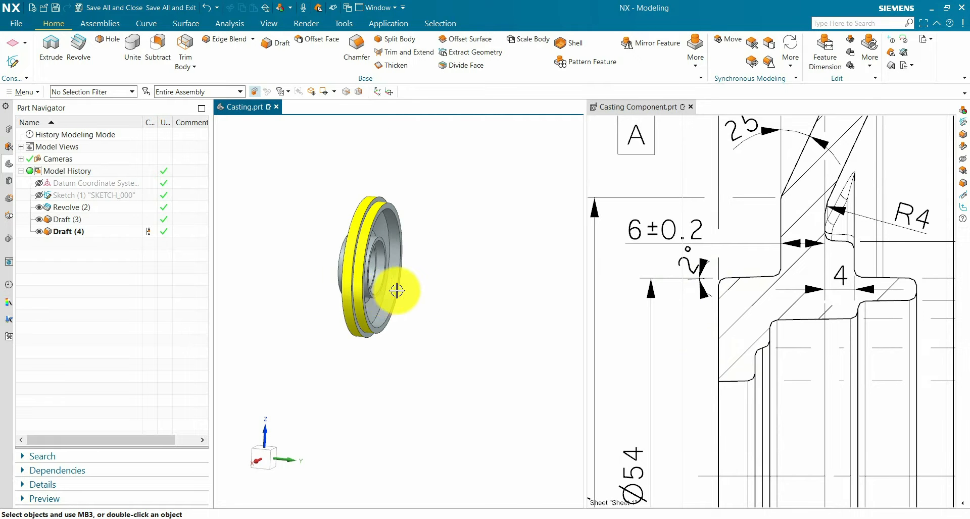
middle_drag(396, 290, 338, 243)
scroll(338, 241, up, 3)
click(277, 46)
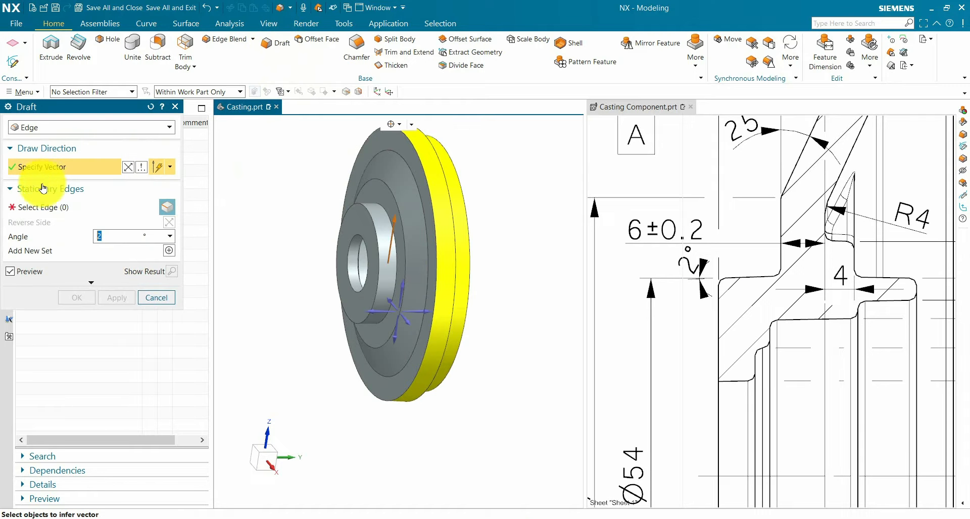
click(369, 215)
click(101, 167)
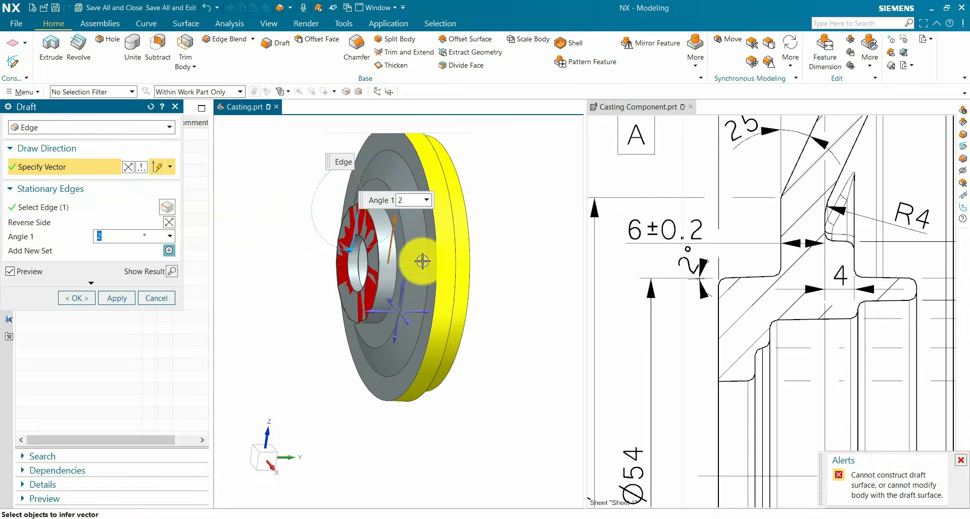
click(431, 312)
scroll(372, 193, up, 2)
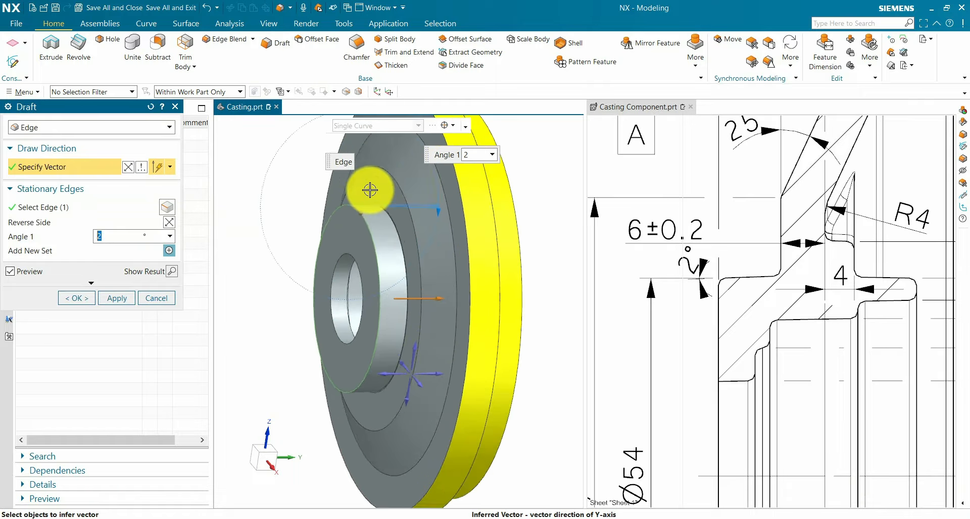
scroll(370, 190, up, 3)
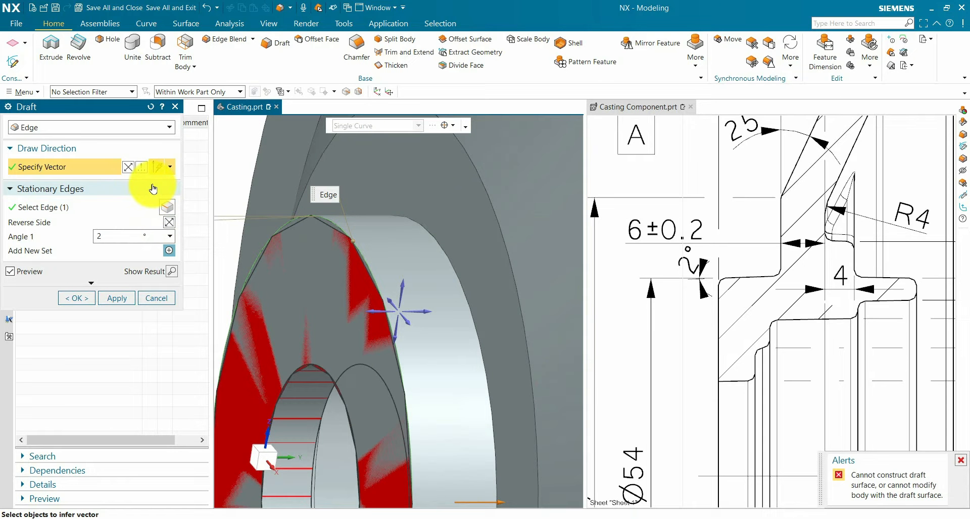
click(127, 168)
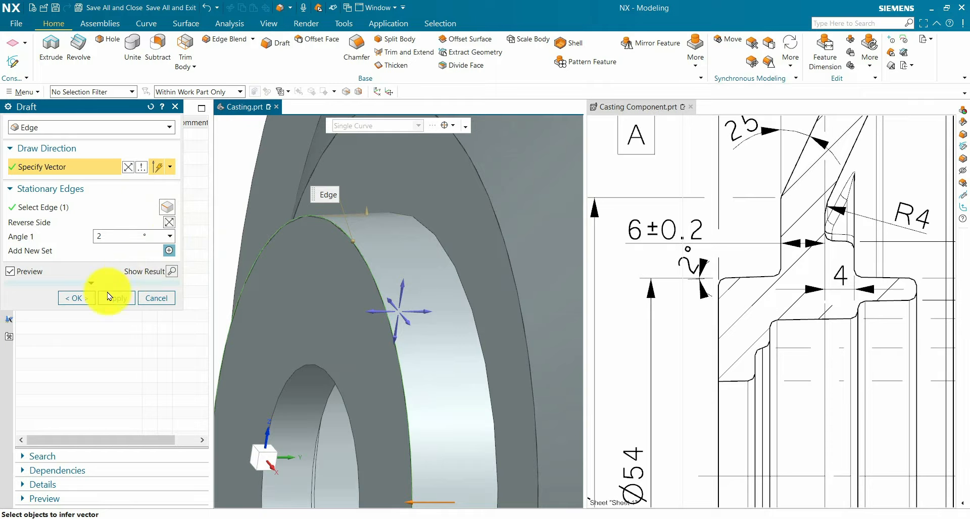
click(77, 299)
Step: Assign the yellow feature face color to the draft on the rear hub's outer face
right_click(62, 244)
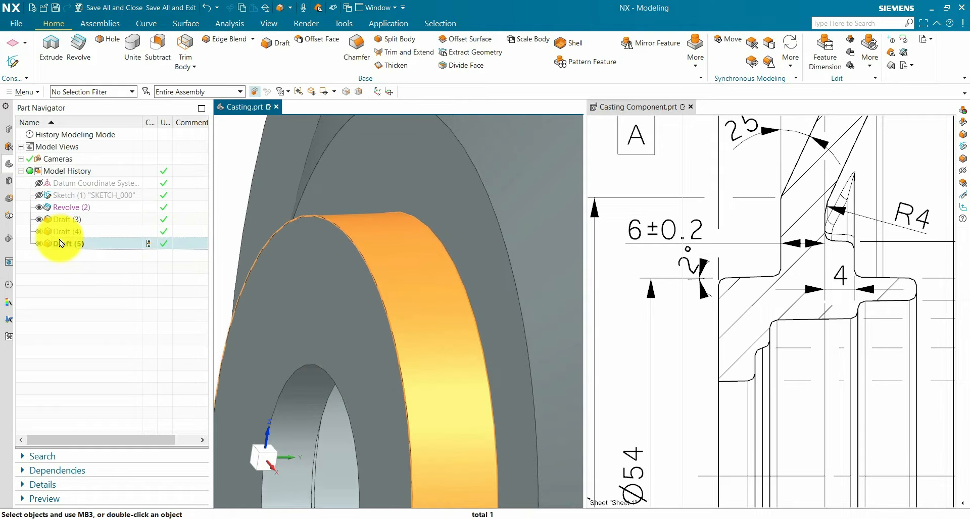
click(93, 347)
click(60, 185)
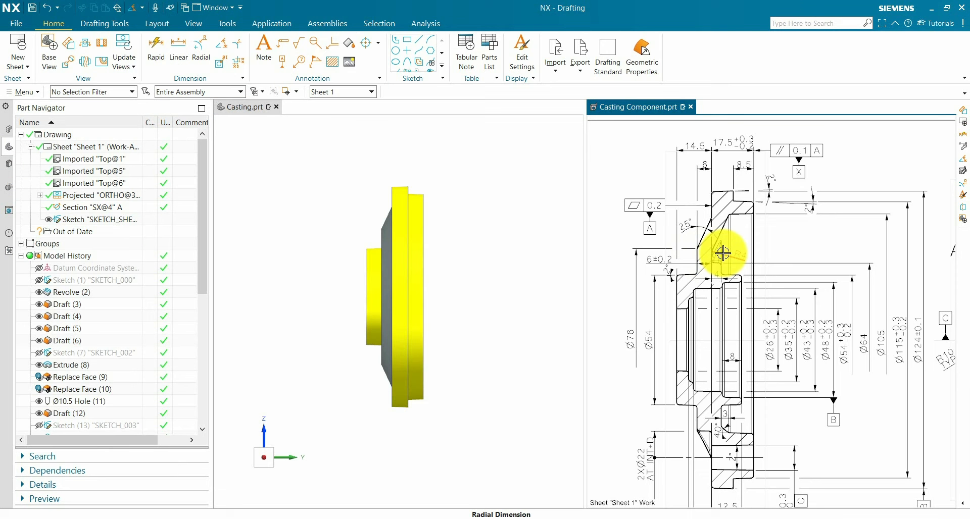
Step: Review the section view in the Casting Component drawing and switch from Drafting back to the Modeling application
scroll(849, 250, down, 2)
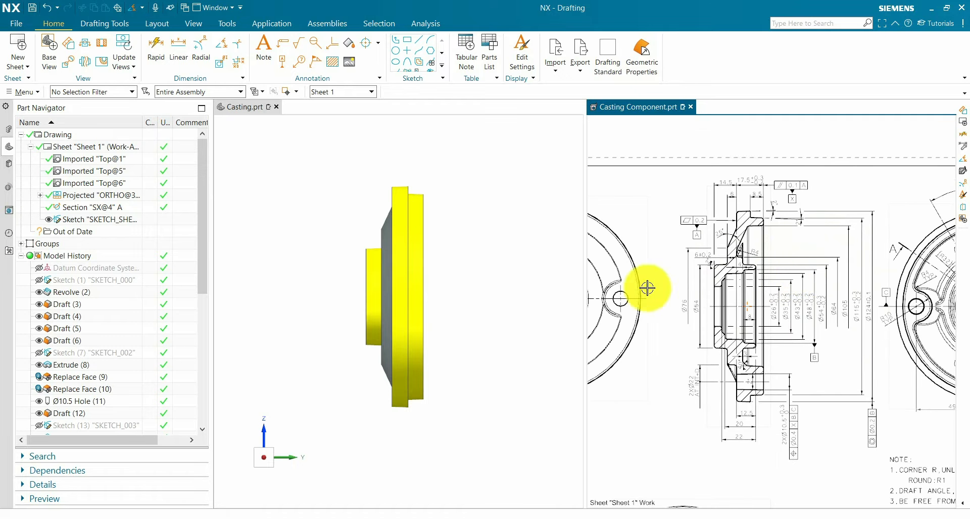
key(ctrl+m)
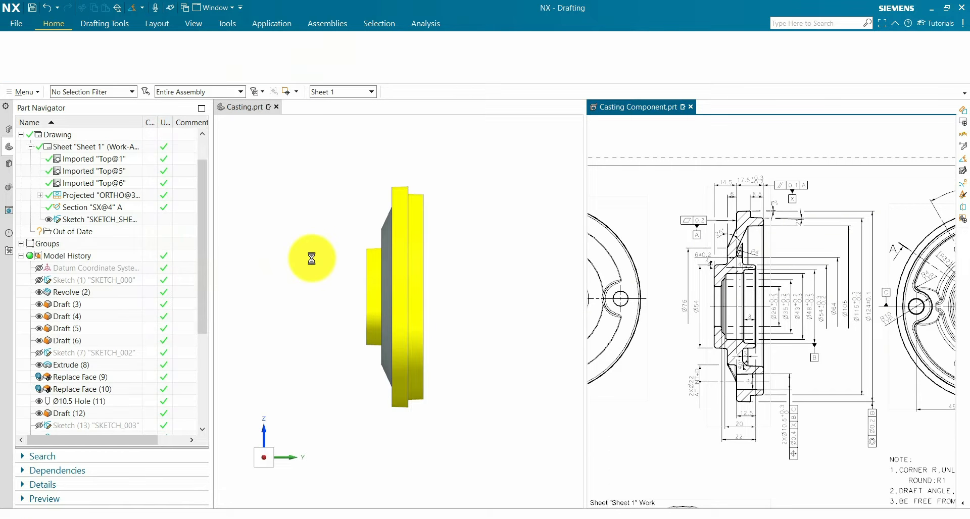
click(389, 23)
click(157, 45)
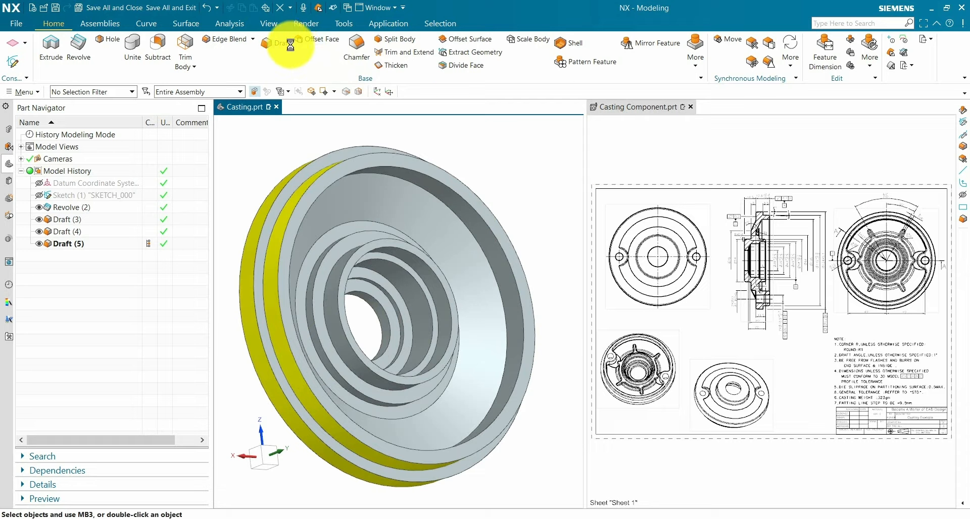
Step: Apply a 1° edge draft to the large recess's inner wall from the open-side rim's inner edge, along the Y axis
click(56, 208)
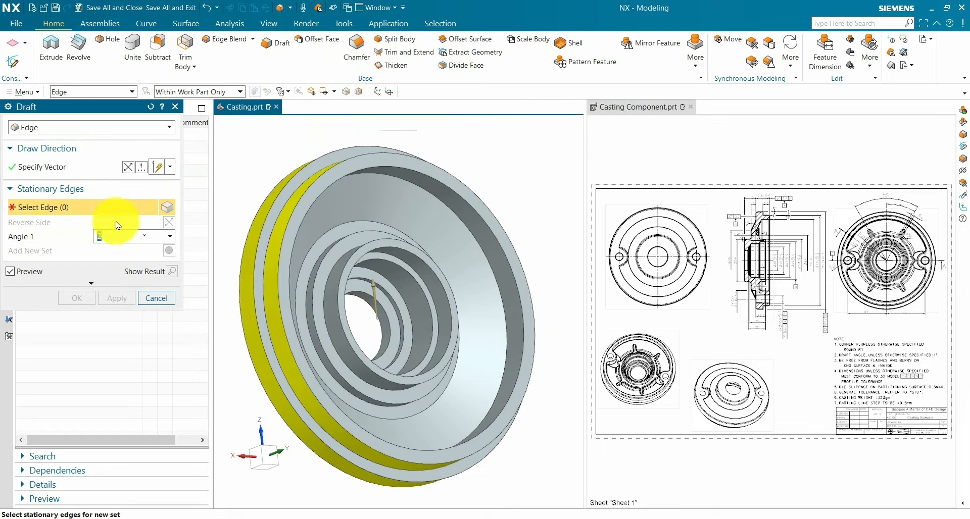
scroll(399, 163, up, 4)
click(402, 165)
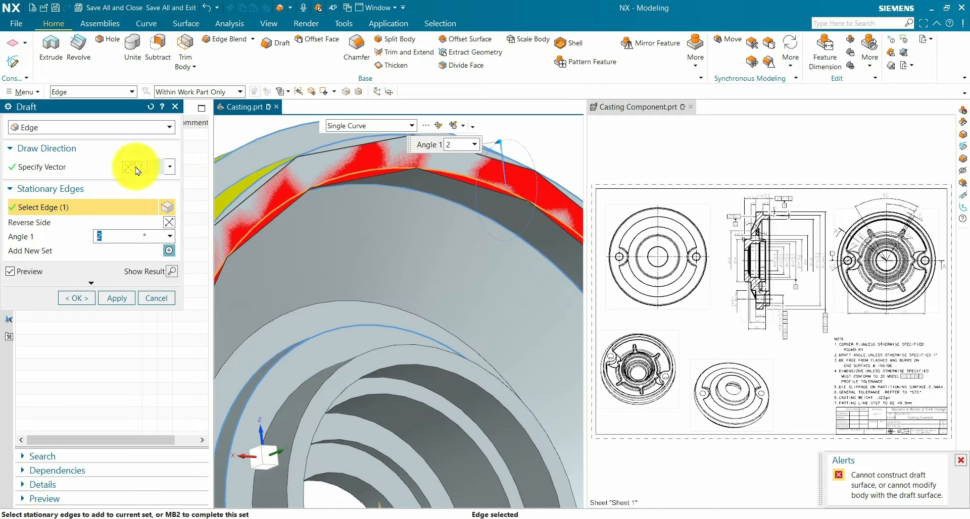
click(114, 166)
scroll(411, 216, down, 2)
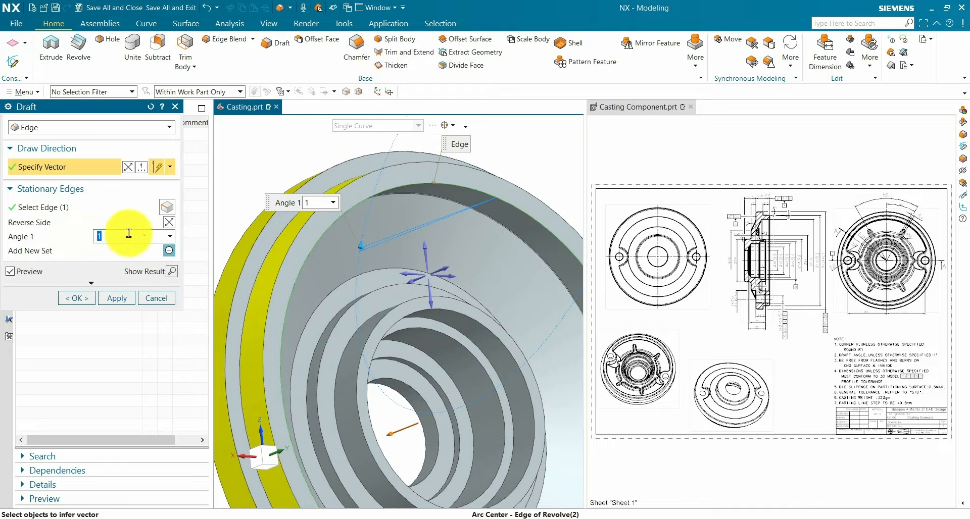
middle_drag(492, 237, 414, 223)
click(76, 207)
scroll(328, 242, down, 1)
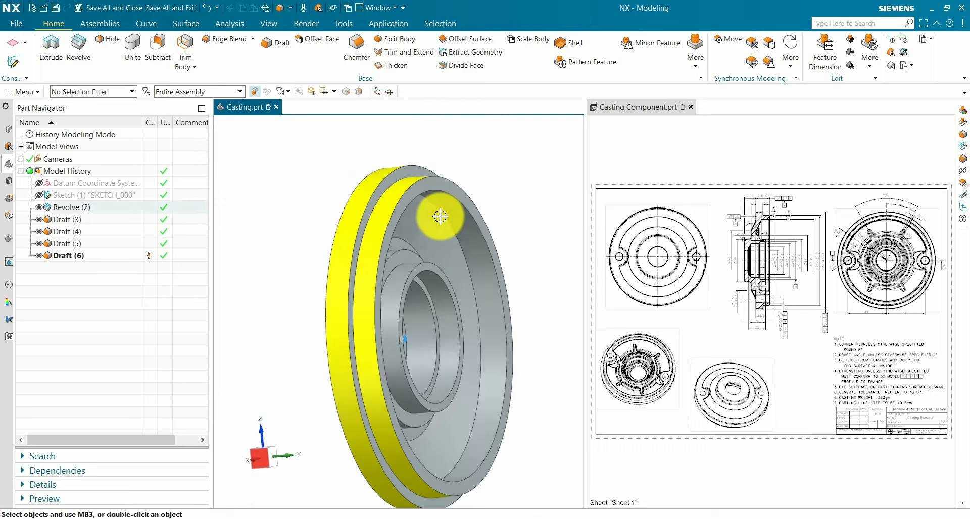
Step: Reopen the 1° inner rim draft and add the outer circular edges of the open-side stepped hub to its stationary edges
middle_drag(440, 216, 450, 191)
double_click(70, 255)
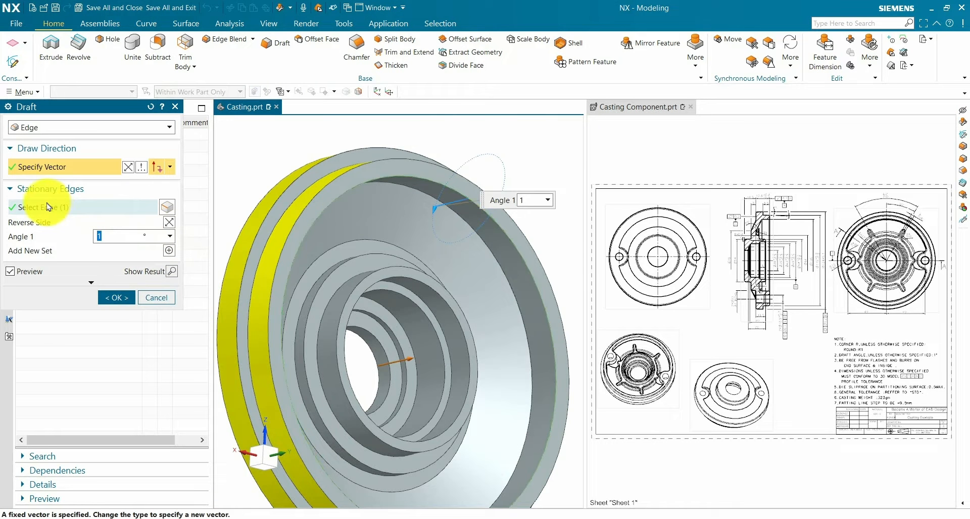
click(38, 208)
scroll(335, 265, up, 2)
click(337, 269)
scroll(325, 281, up, 5)
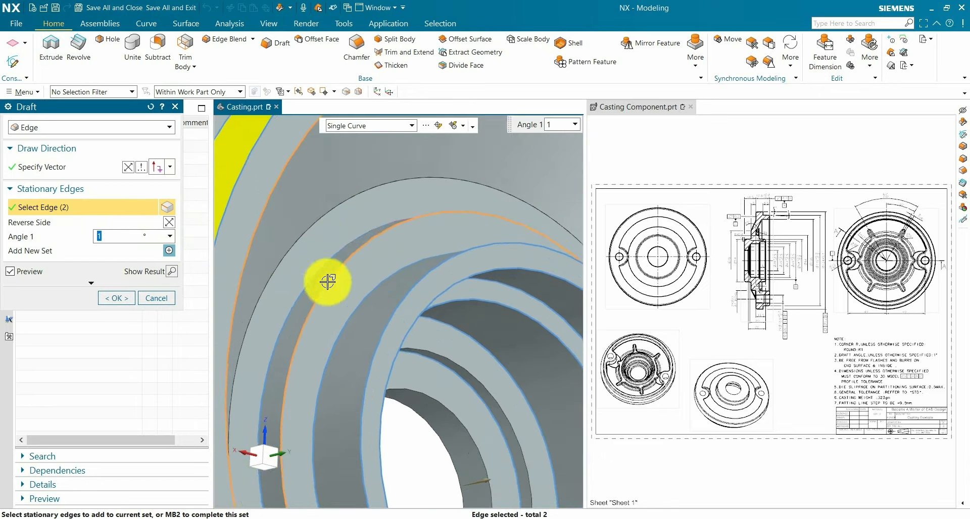
scroll(401, 276, down, 3)
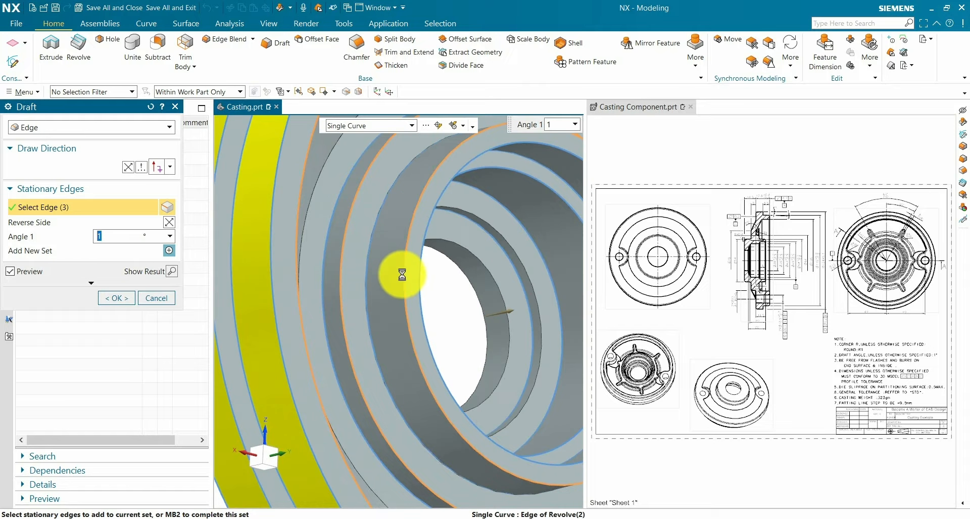
scroll(439, 227, down, 3)
scroll(490, 227, up, 1)
Step: Add the open-side hub's stepped bore edges to the 1° draft and finish editing it
click(498, 217)
scroll(454, 242, up, 3)
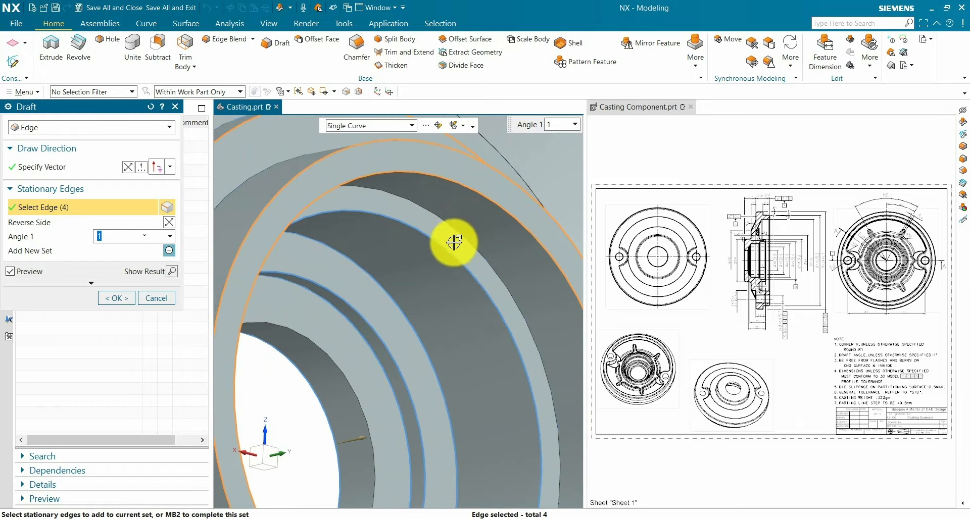
click(355, 307)
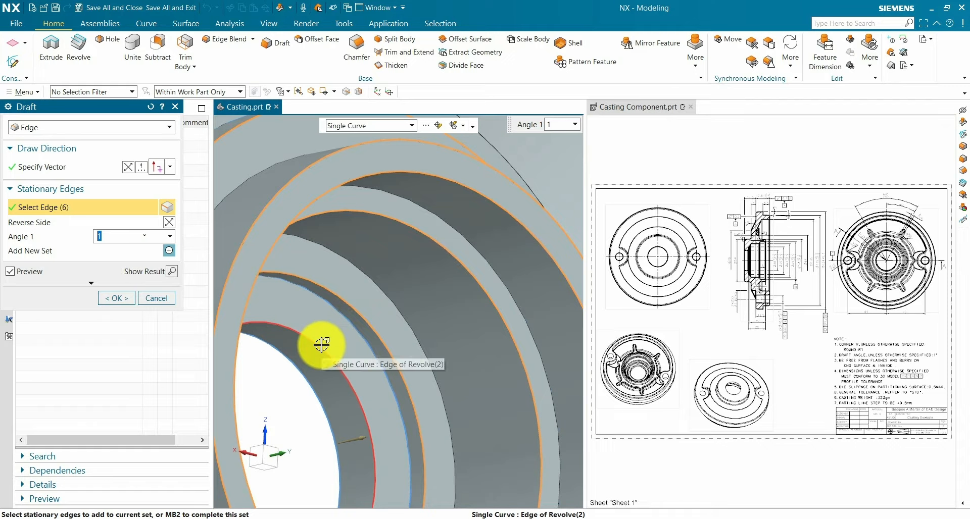
scroll(322, 345, down, 5)
click(115, 298)
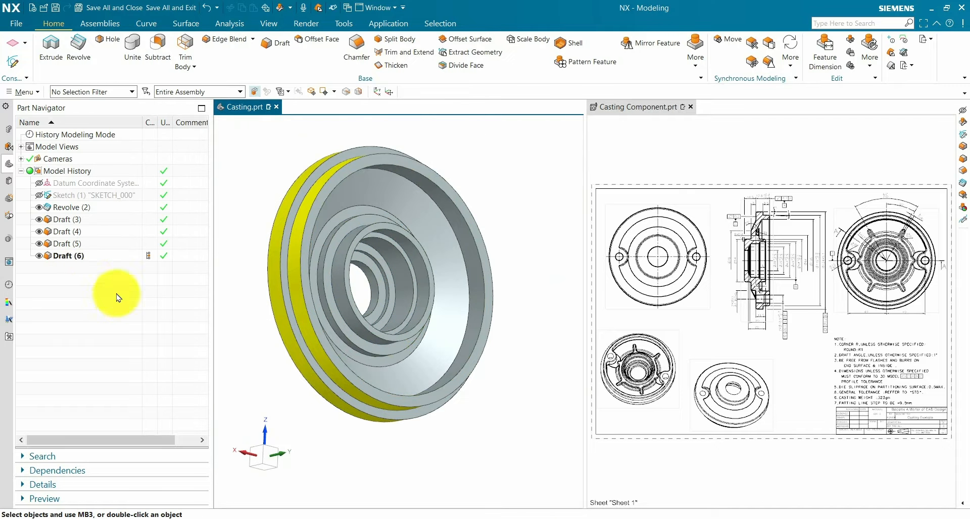
Step: Assign a yellow-green feature face color to the 1° draft on the inner rim and stepped hub faces
click(70, 257)
right_click(71, 256)
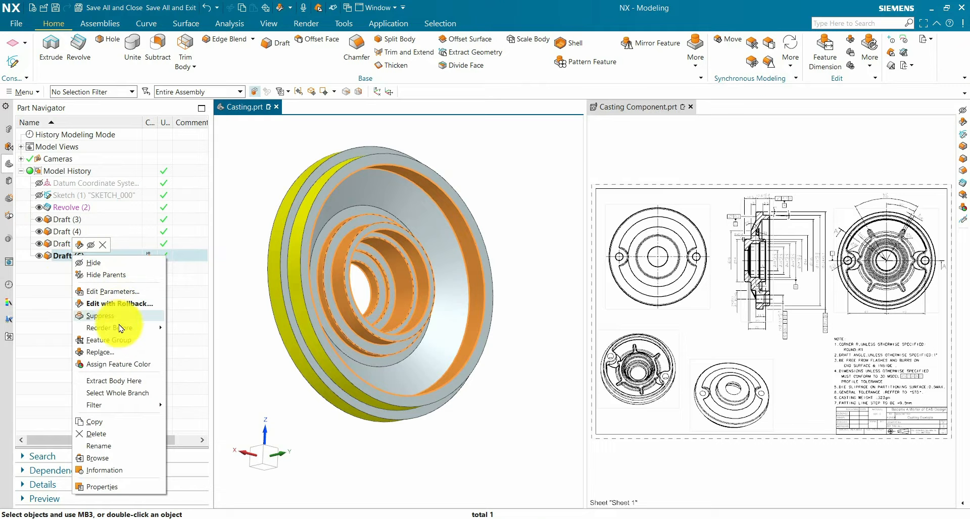
click(110, 365)
click(56, 183)
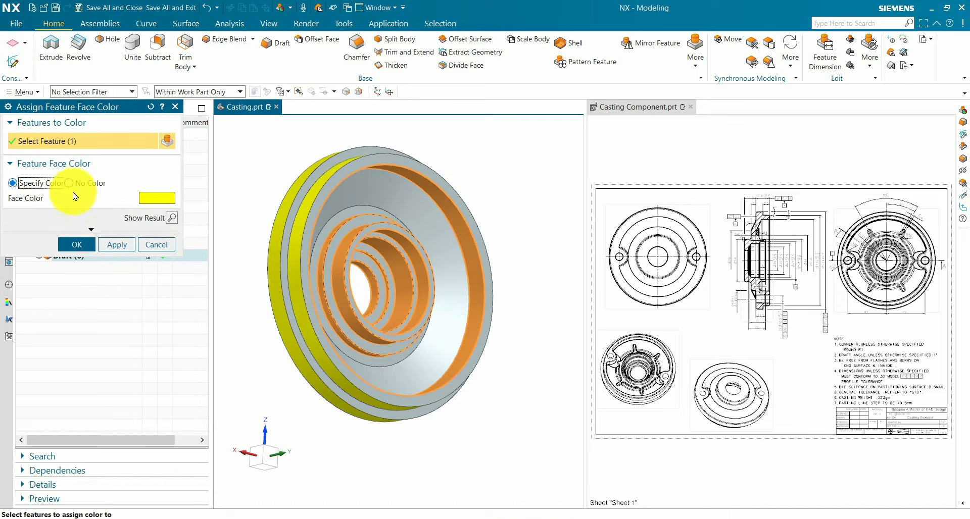
click(157, 199)
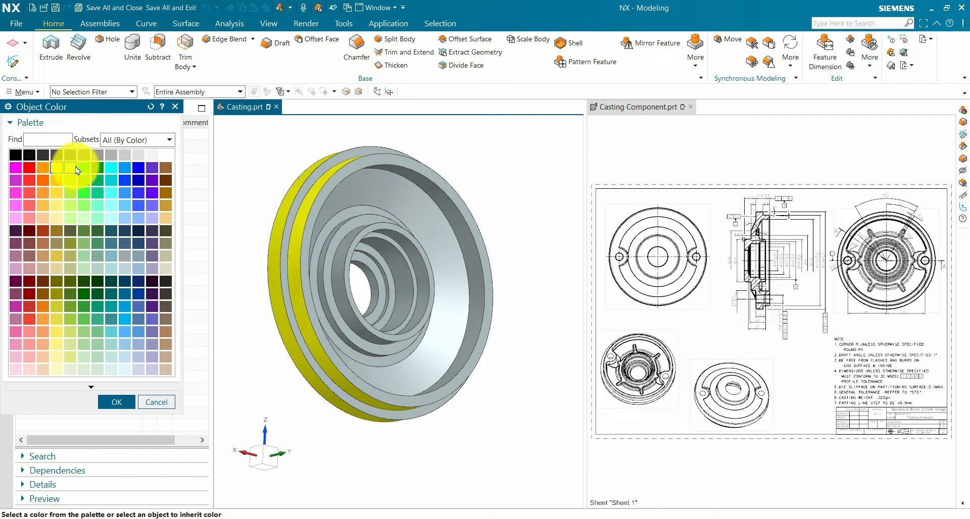
click(115, 402)
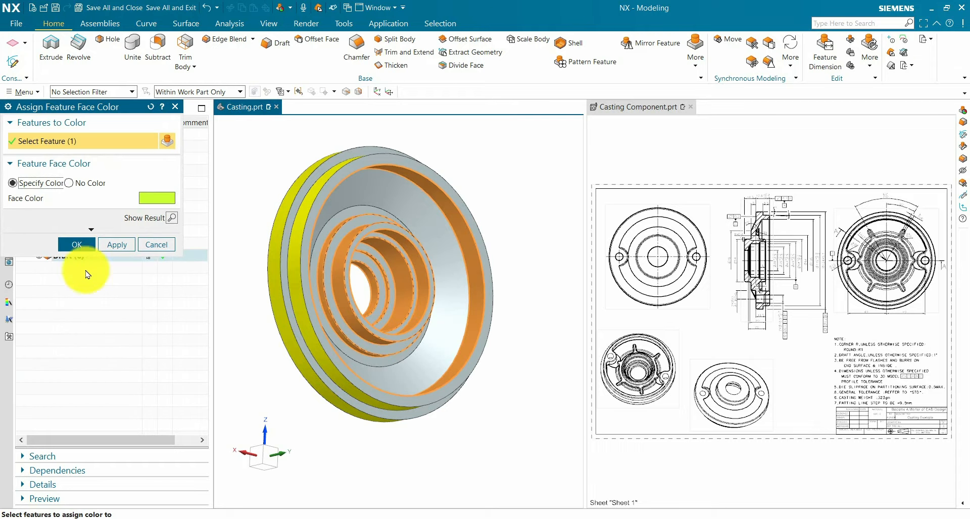
click(82, 248)
Step: Examine the colored draft faces on the casting's open side face-on and at close range
middle_drag(418, 322, 537, 264)
key(F8)
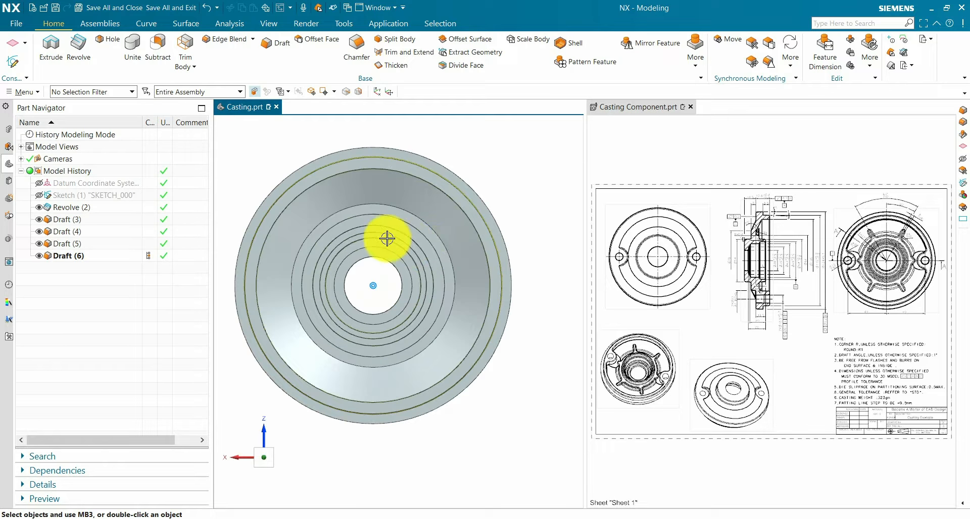
scroll(388, 238, up, 3)
scroll(404, 233, up, 3)
scroll(412, 242, down, 4)
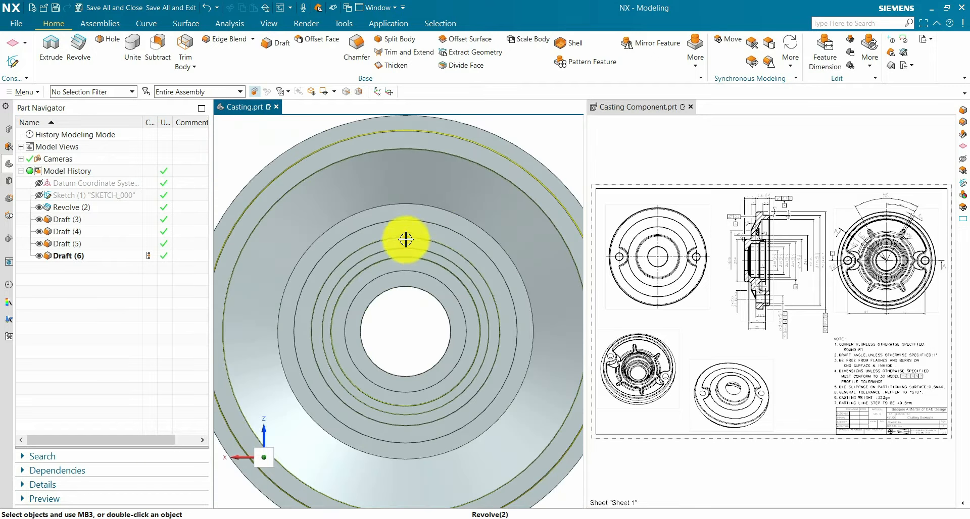
scroll(457, 149, up, 2)
scroll(437, 164, down, 3)
scroll(399, 207, up, 3)
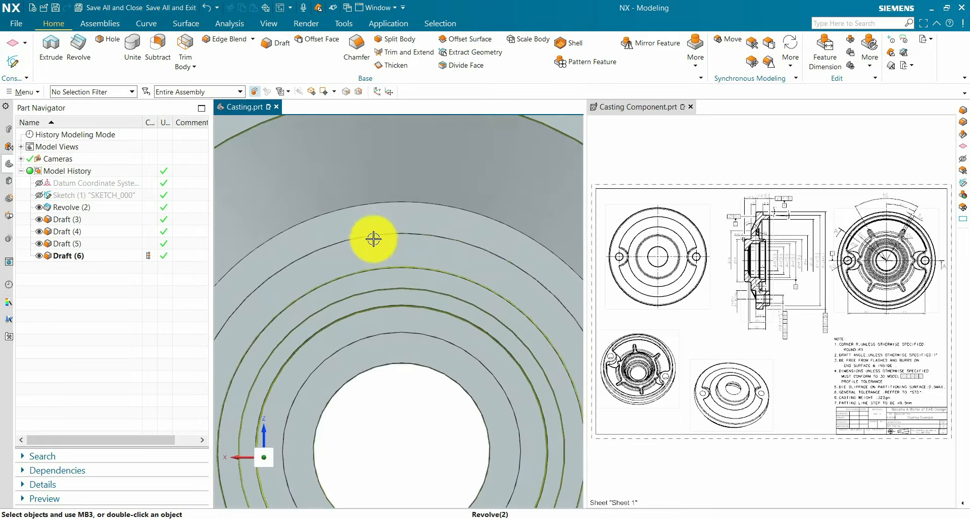
mouse_move(373, 238)
middle_down()
mouse_move(463, 264)
mouse_move(433, 281)
middle_up()
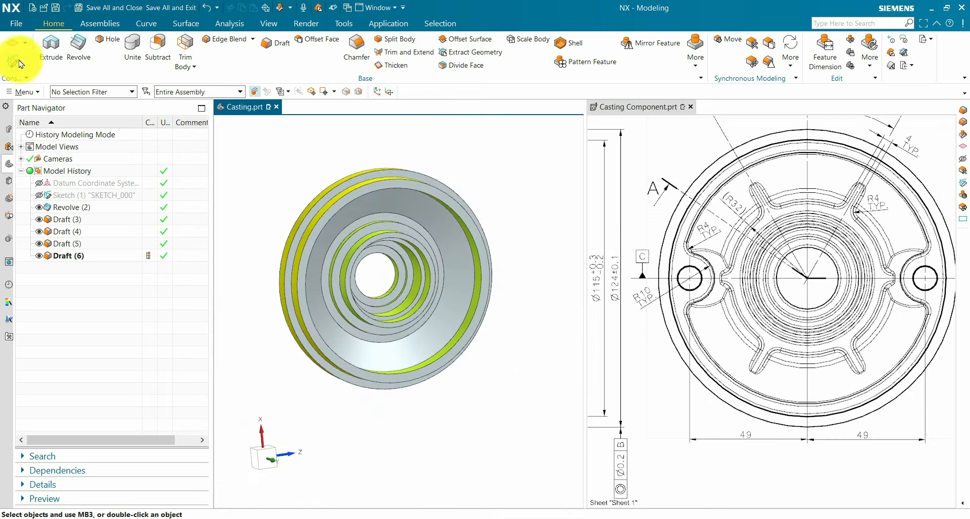
Step: Create a sketch on the open-side rim face with its horizontal direction along the X axis
click(13, 61)
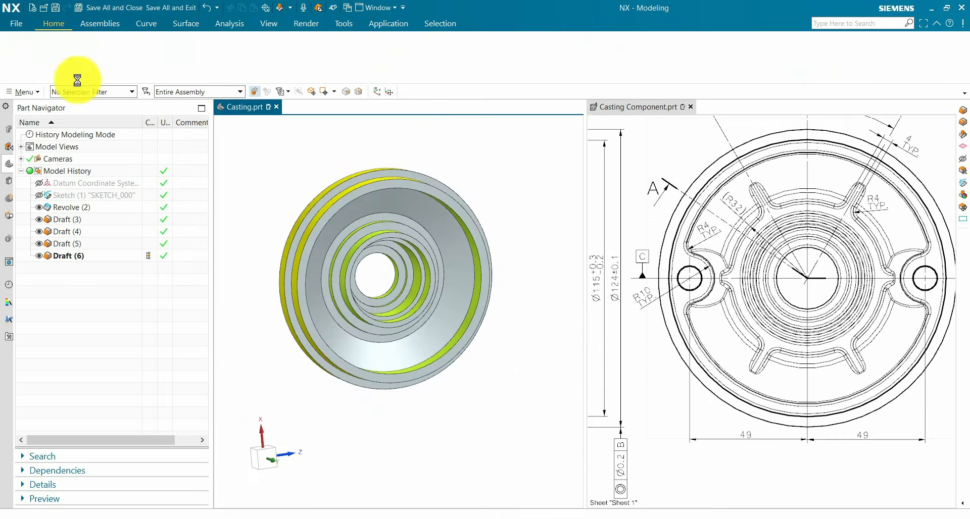
click(455, 202)
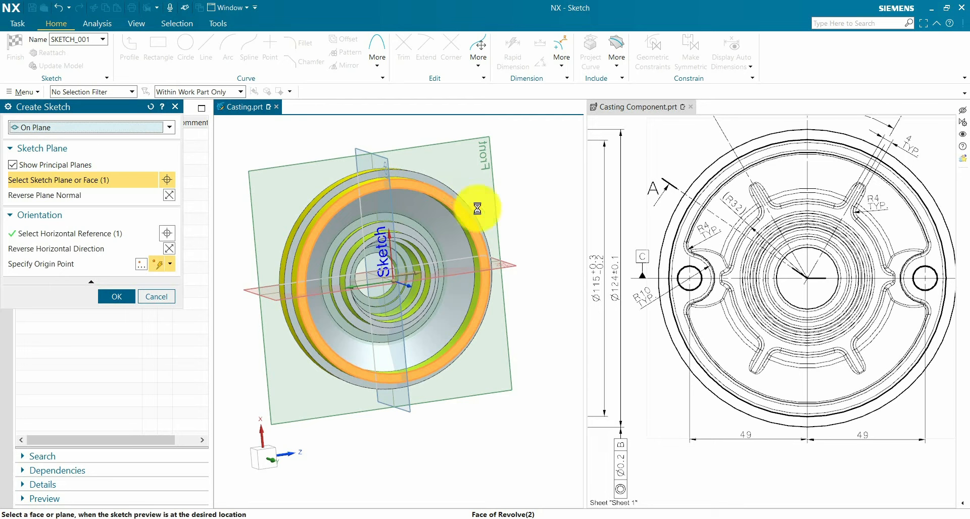
click(44, 235)
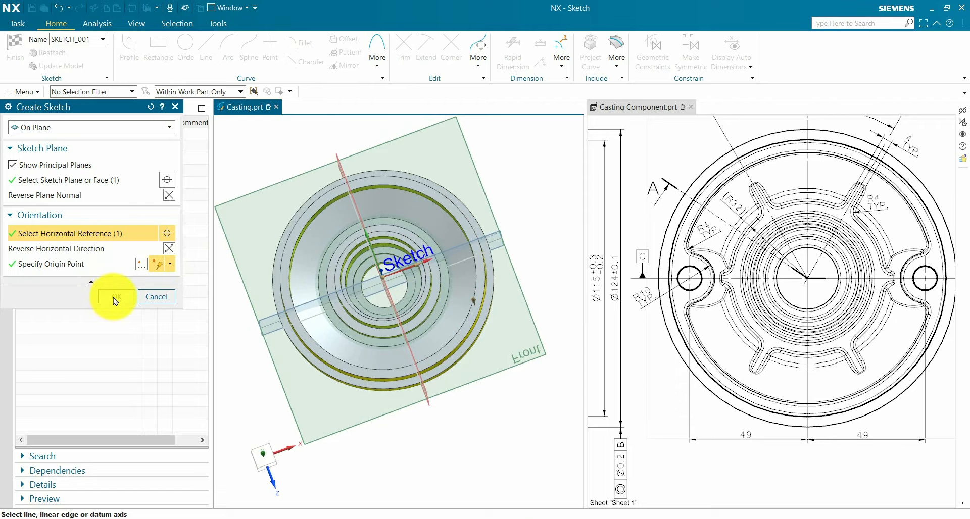
click(116, 301)
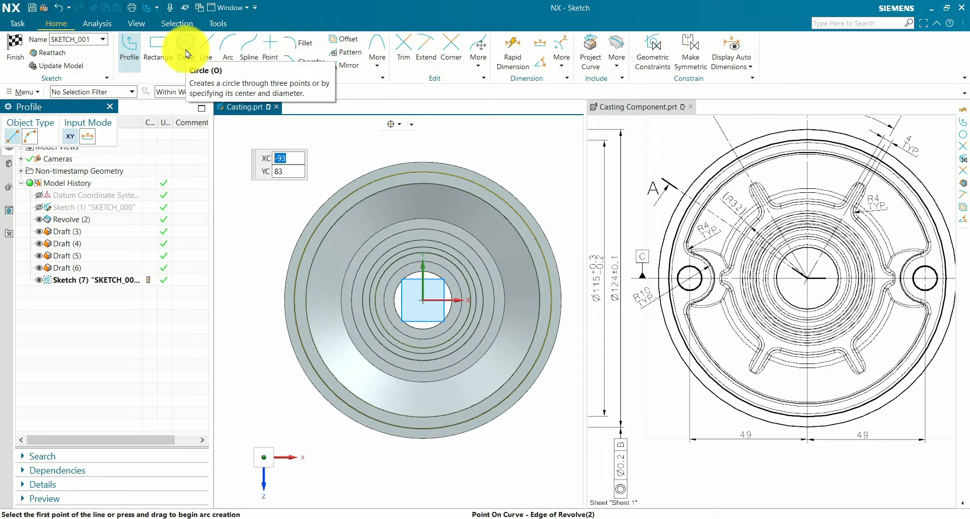
Step: Sketch two 20 mm diameter circles near the rim on opposite sides of the center, centering the second on the horizontal axis
scroll(674, 284, up, 3)
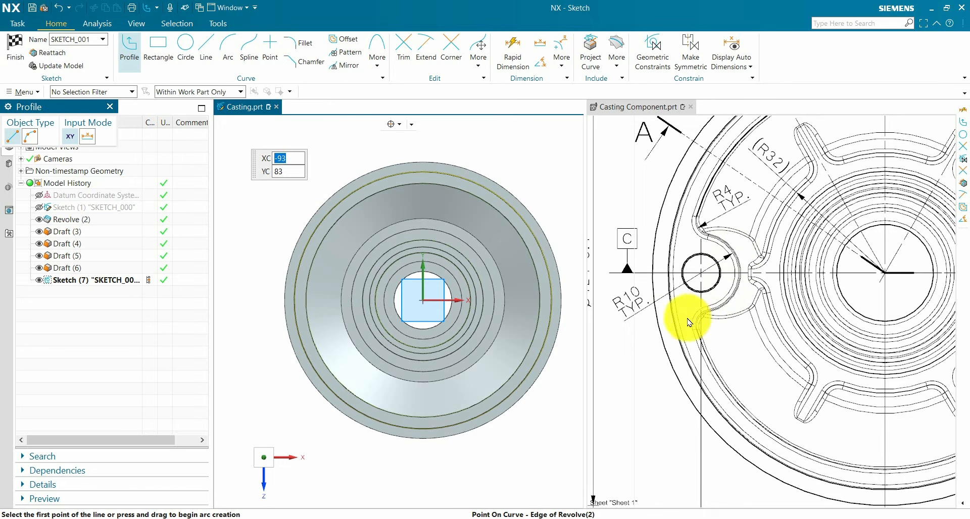
scroll(727, 271, down, 3)
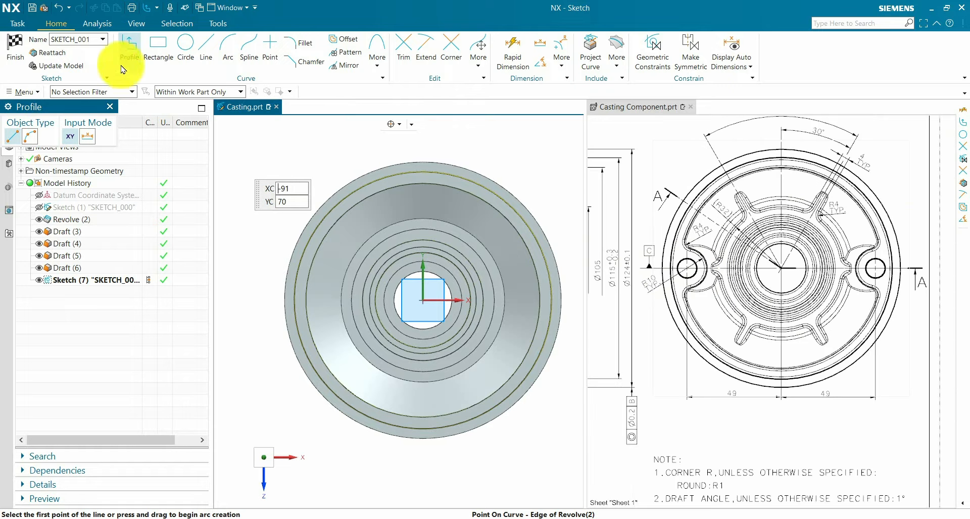
click(186, 45)
scroll(253, 299, up, 2)
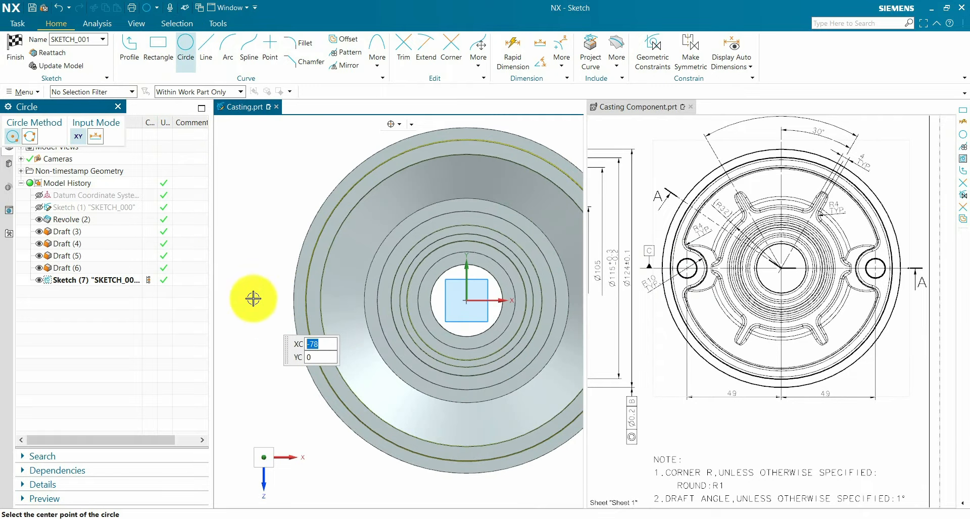
click(333, 287)
text(20)
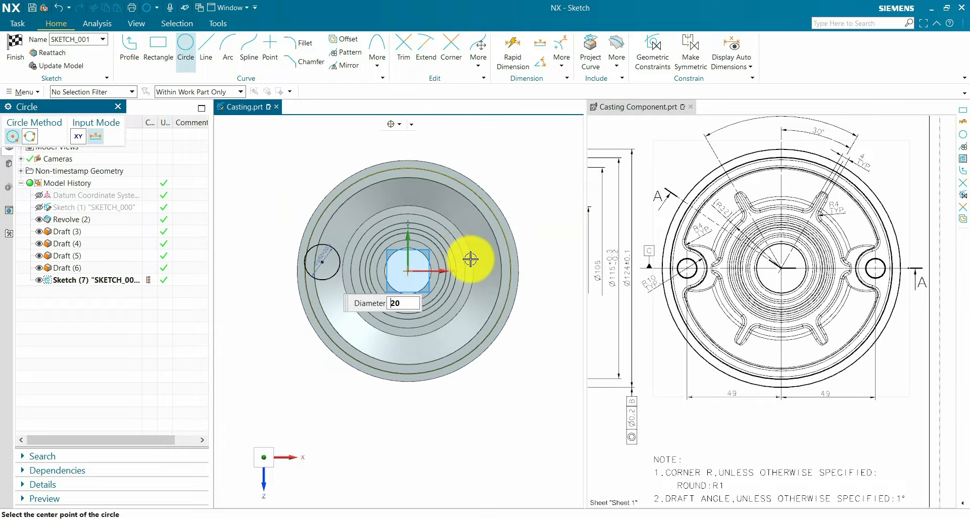
scroll(485, 272, up, 1)
click(501, 282)
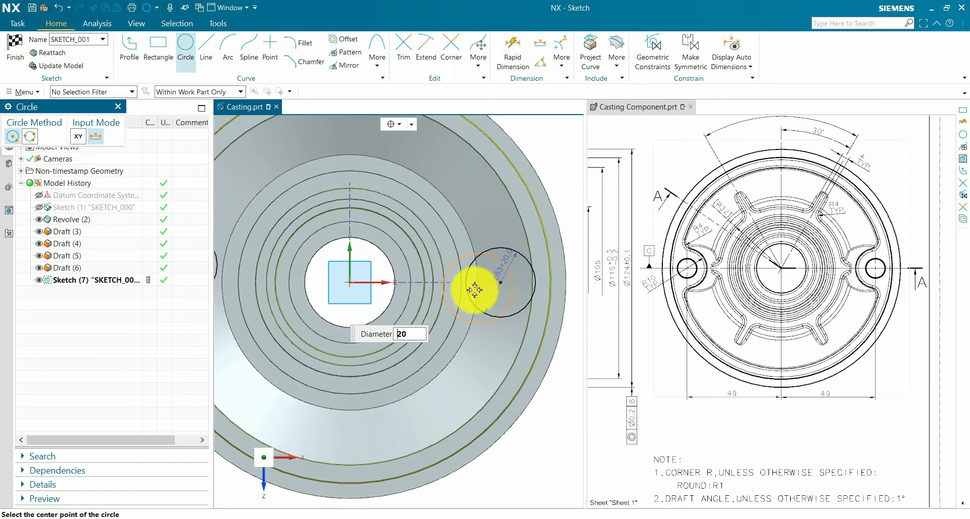
scroll(480, 283, down, 1)
key(Escape)
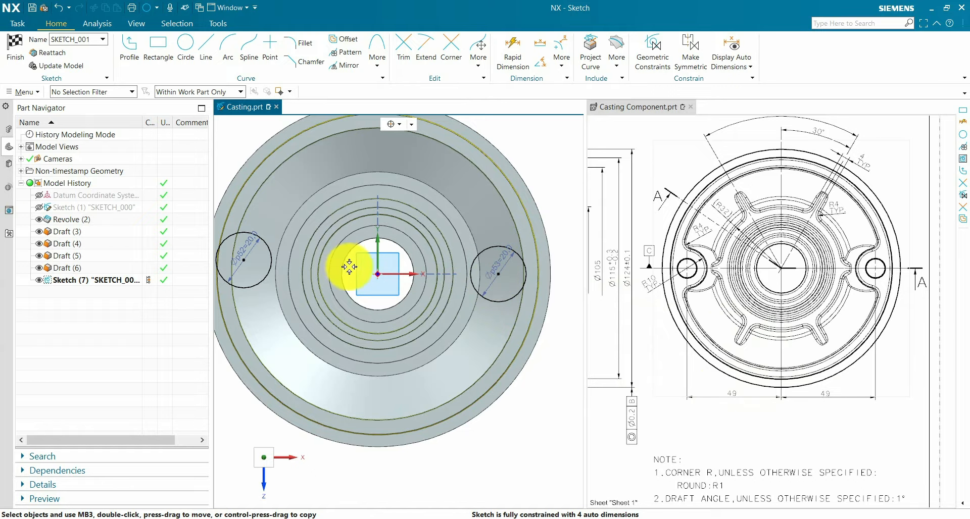
Step: Dimension the horizontal distance from the first boss circle's center to the sketch origin and set it to 49 mm
click(512, 48)
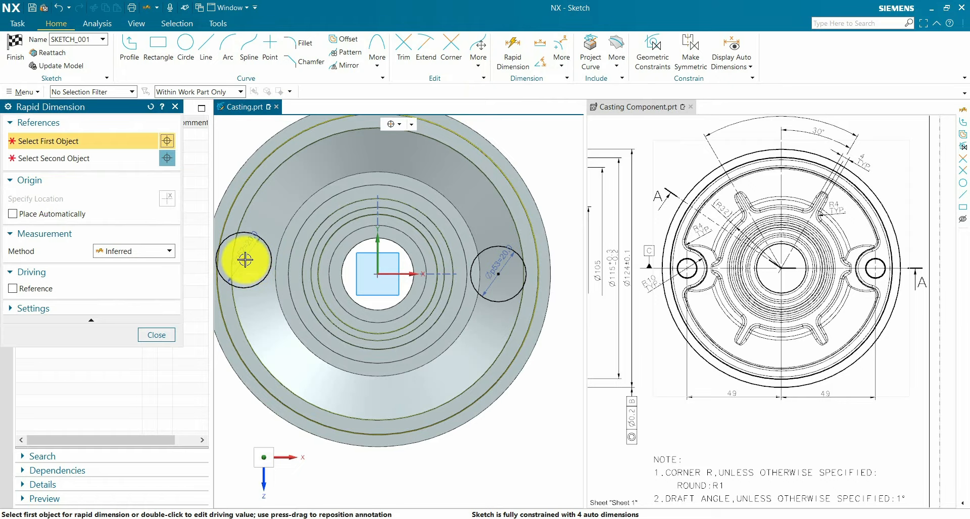
click(245, 259)
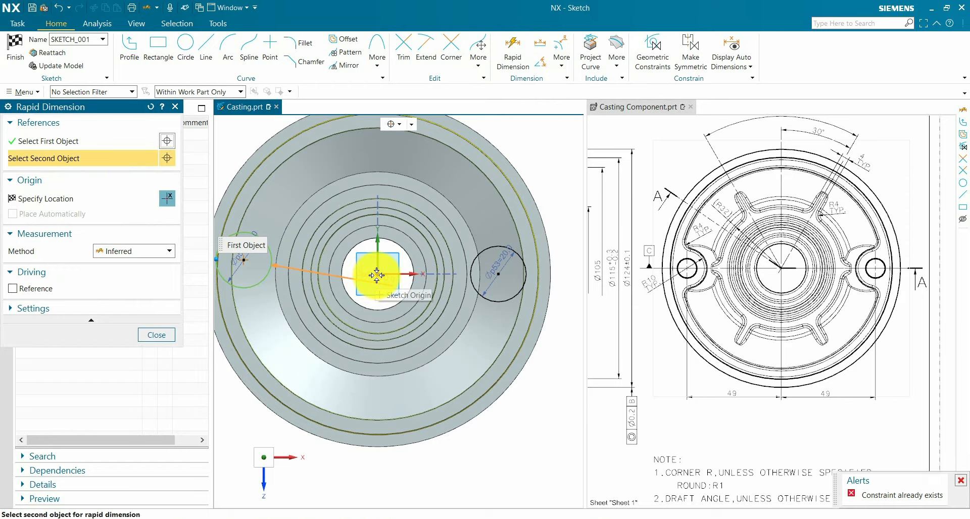
click(370, 301)
scroll(354, 329, down, 2)
click(404, 403)
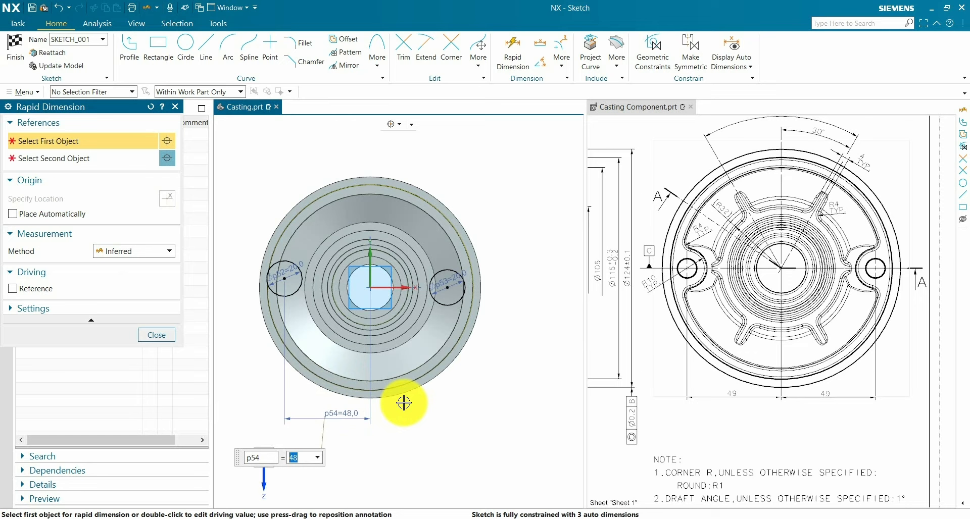
key(Return)
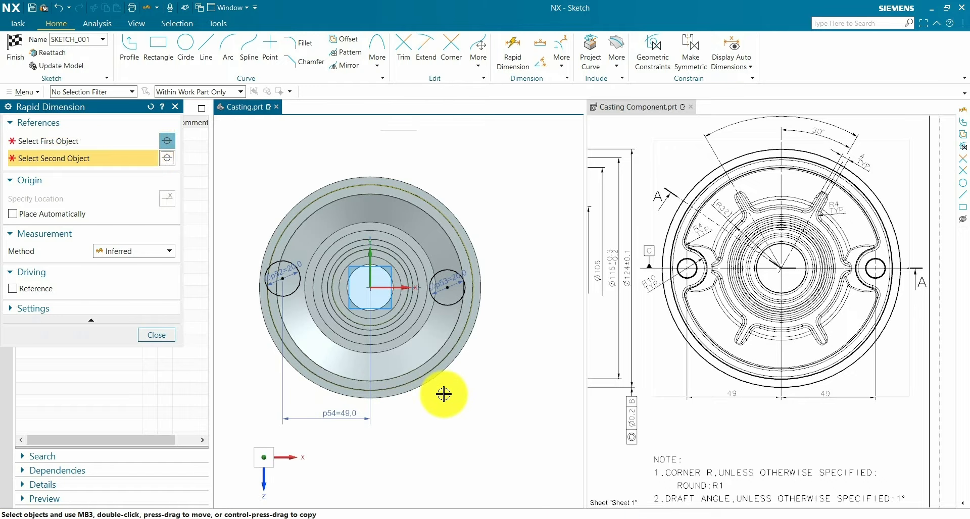
key(Escape)
double_click(349, 416)
key(Return)
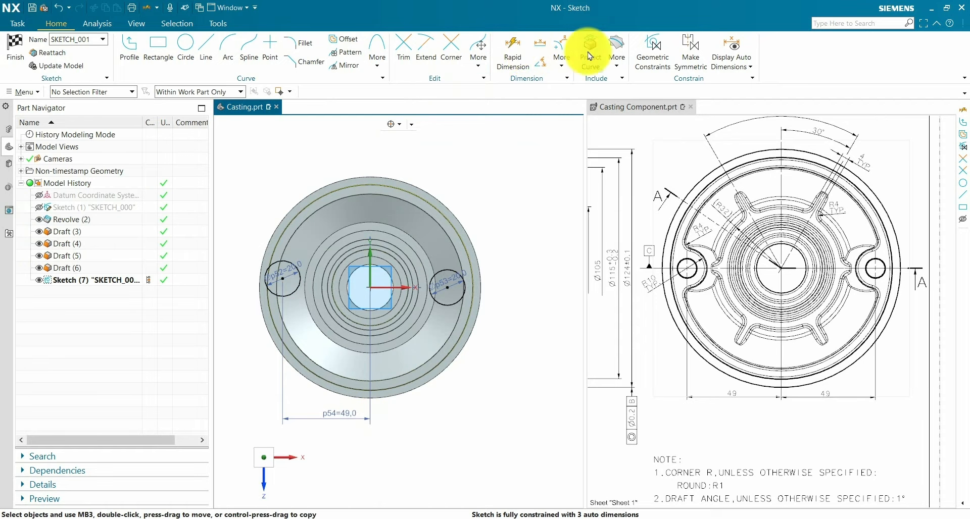
Step: Dimension the opposite boss circle's center horizontally from the sketch origin at 49 mm
click(508, 54)
click(370, 289)
click(447, 288)
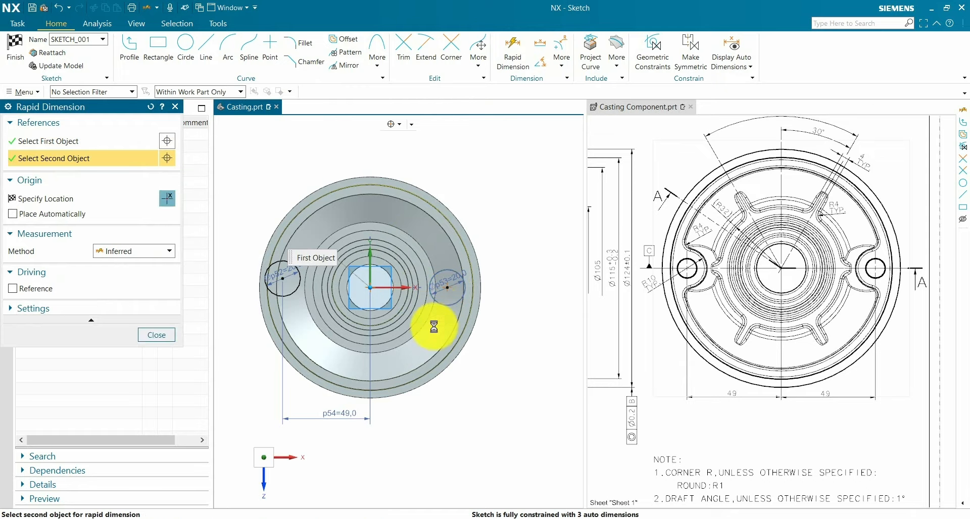
click(410, 416)
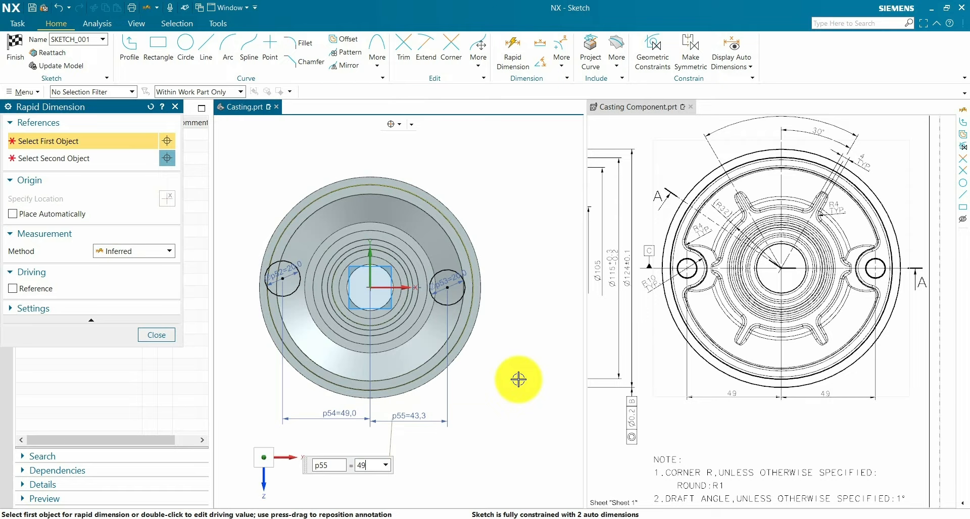
middle_click(573, 361)
middle_click(571, 362)
scroll(289, 315, up, 2)
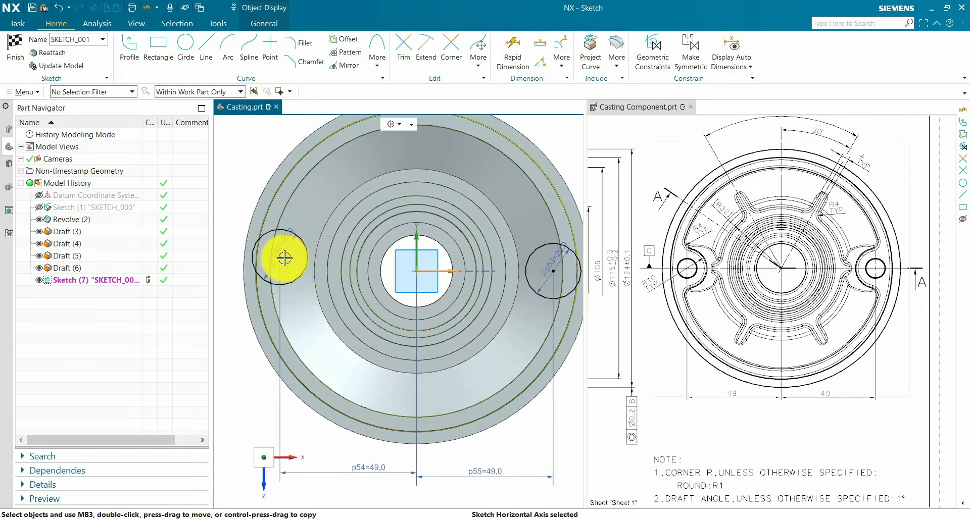
Step: Constrain the off-axis boss circle's center to the sketch's horizontal axis and finish the sketch
click(281, 259)
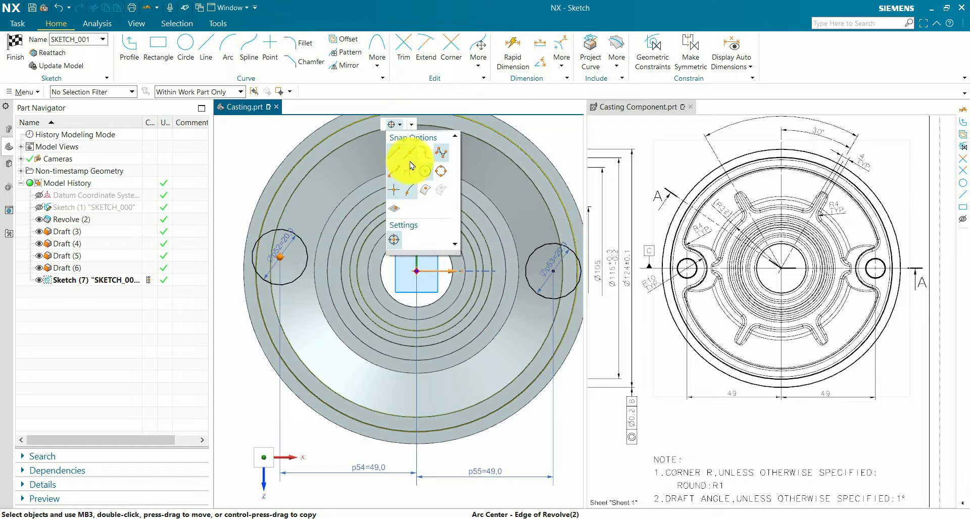
key(Escape)
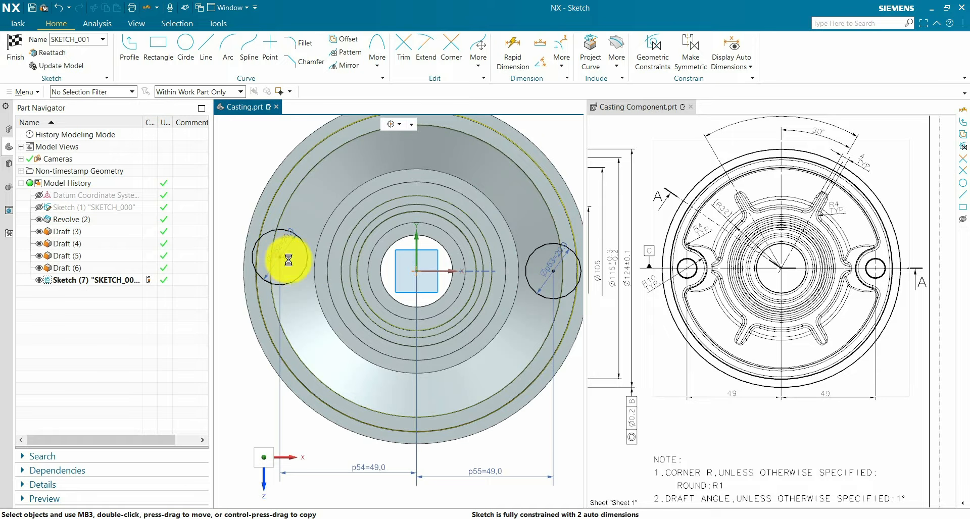
click(282, 258)
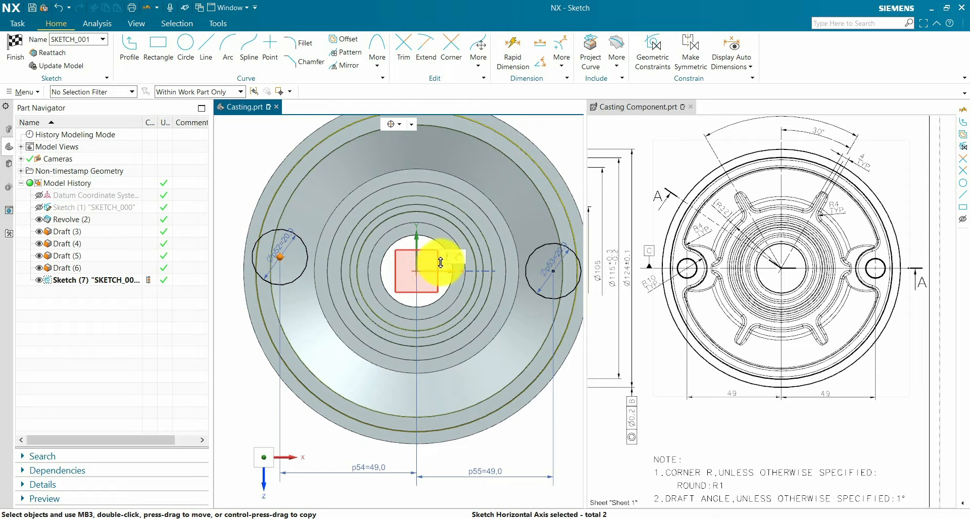
click(455, 256)
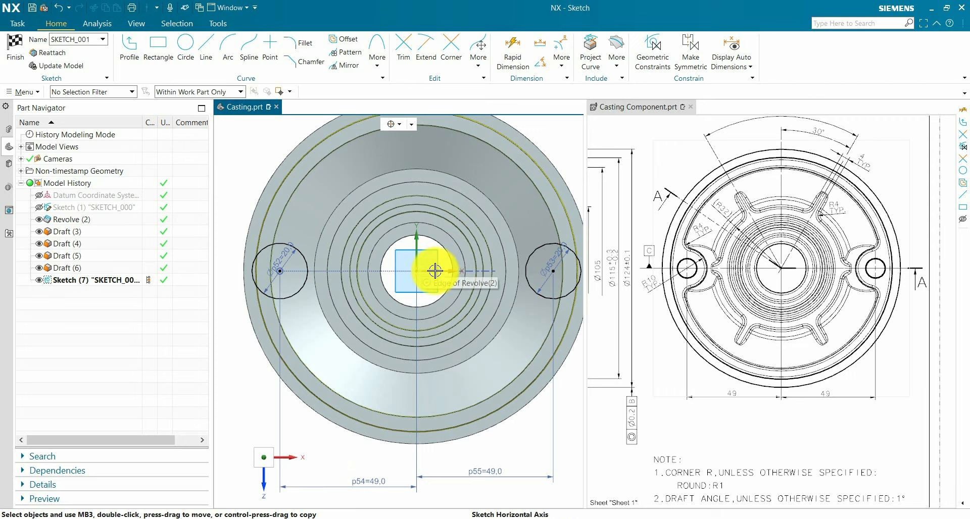
click(435, 271)
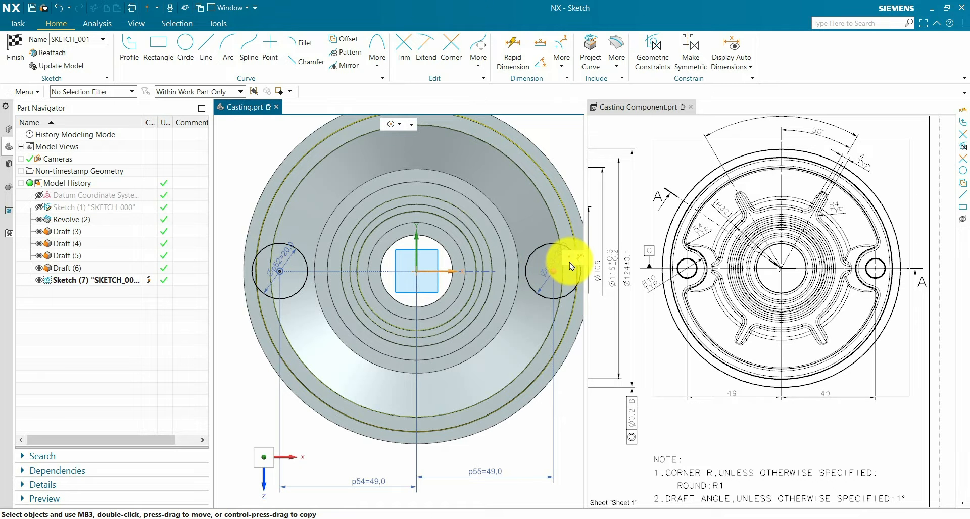
click(555, 269)
key(ctrl+f)
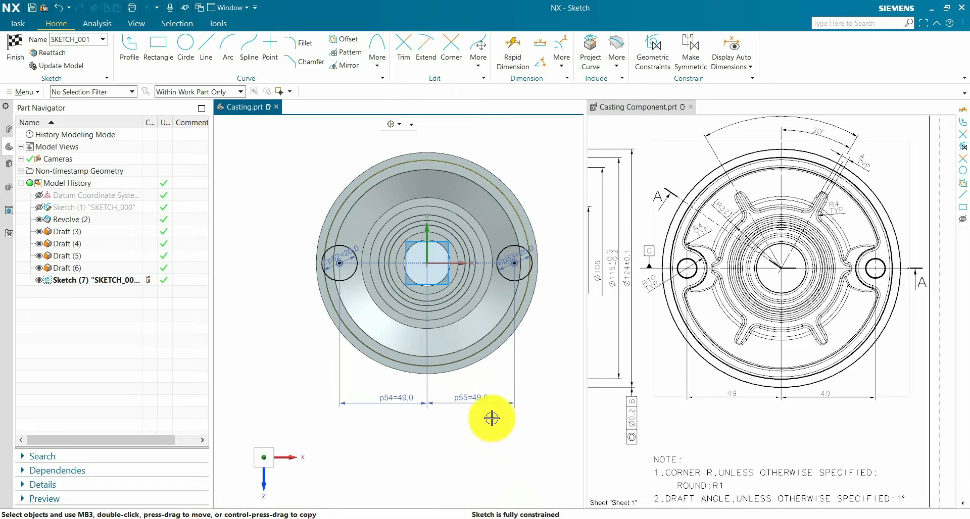
key(ctrl+q)
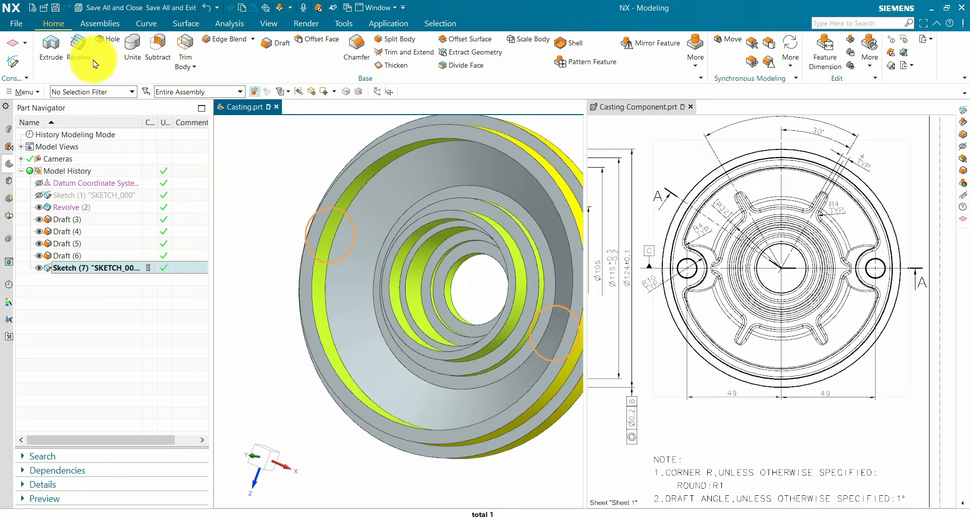
Step: Extrude both boss circles along the Y axis into the casting, Until Extended to the conical inner face, and unite them with the body
click(50, 46)
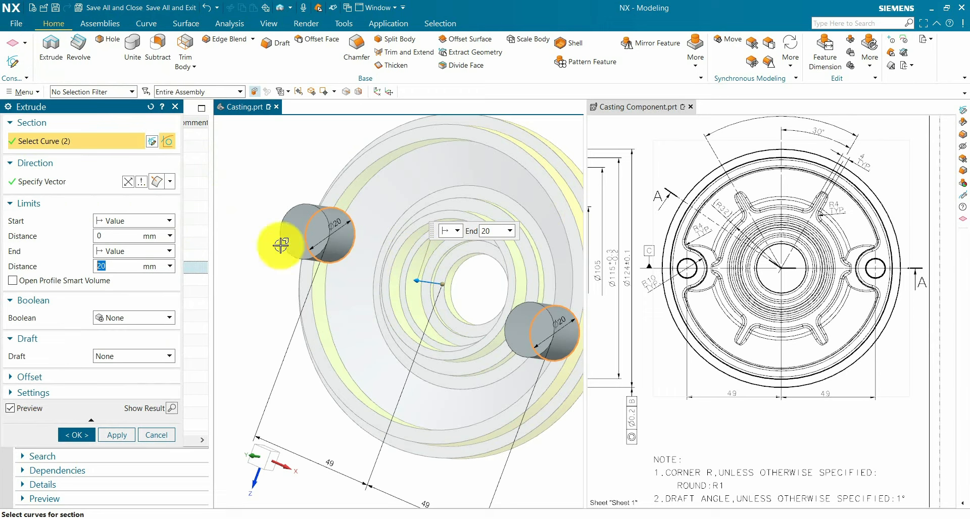
click(169, 183)
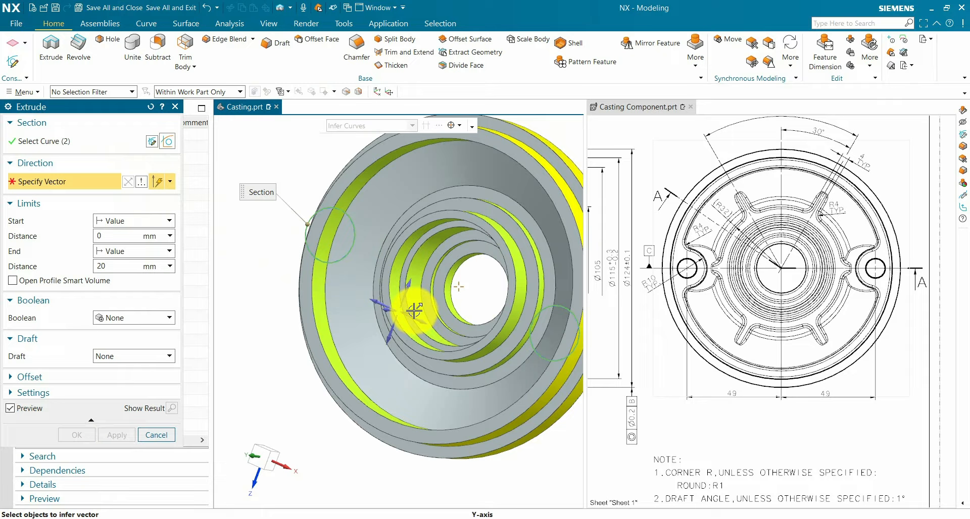
click(129, 252)
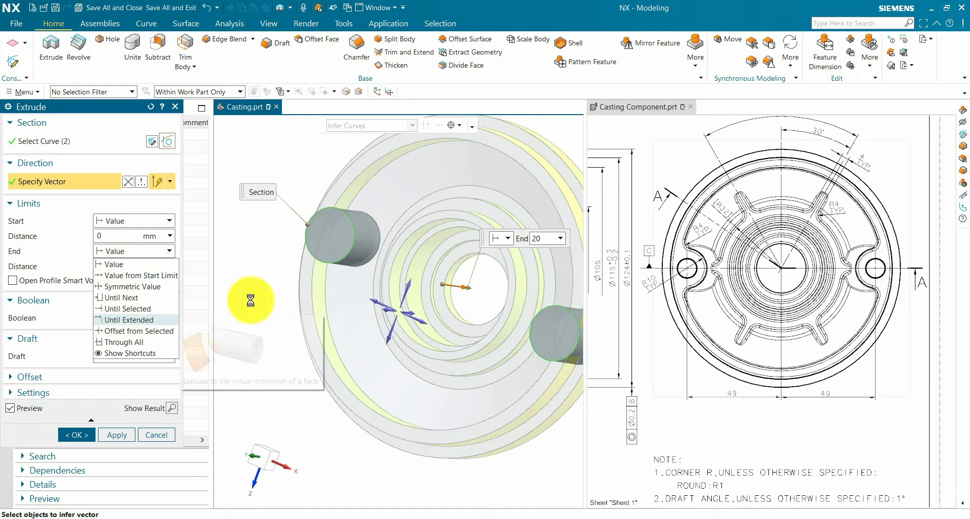
click(129, 320)
click(329, 277)
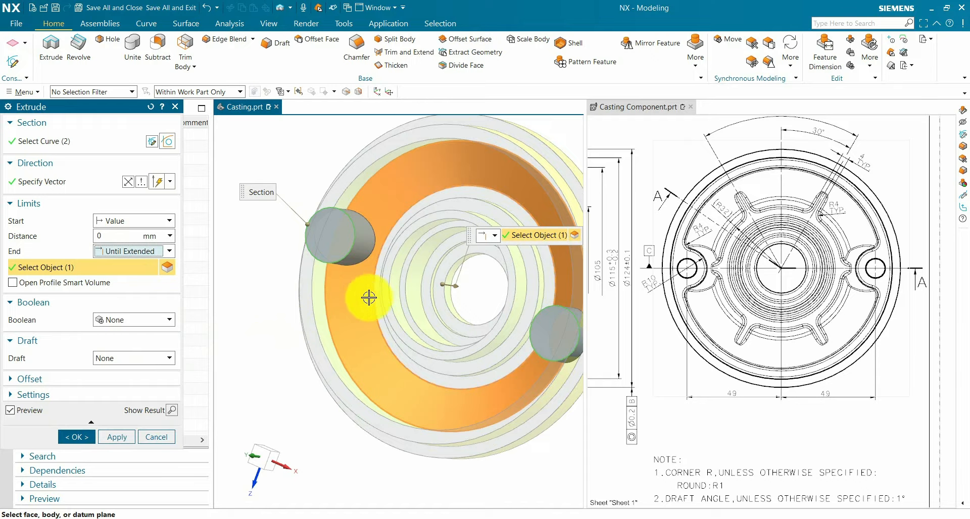
middle_drag(369, 298, 390, 238)
click(128, 320)
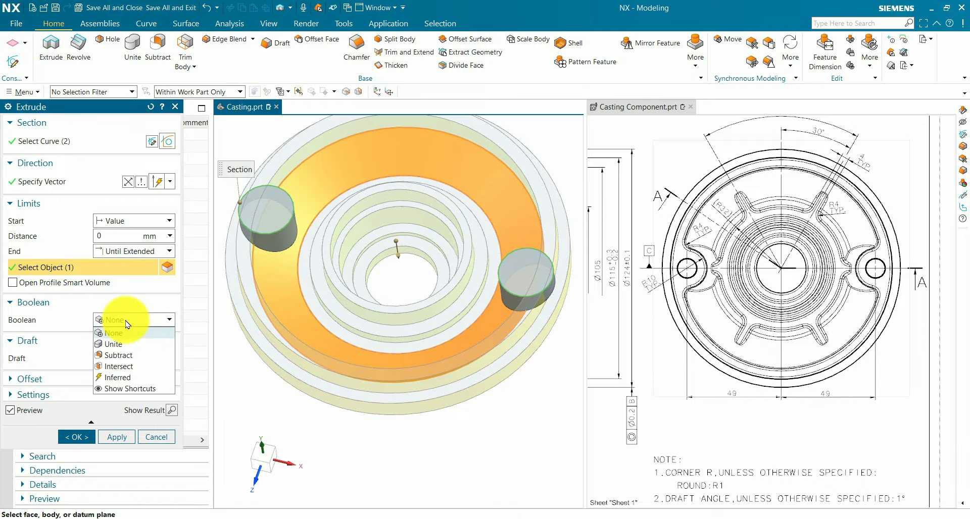
click(124, 346)
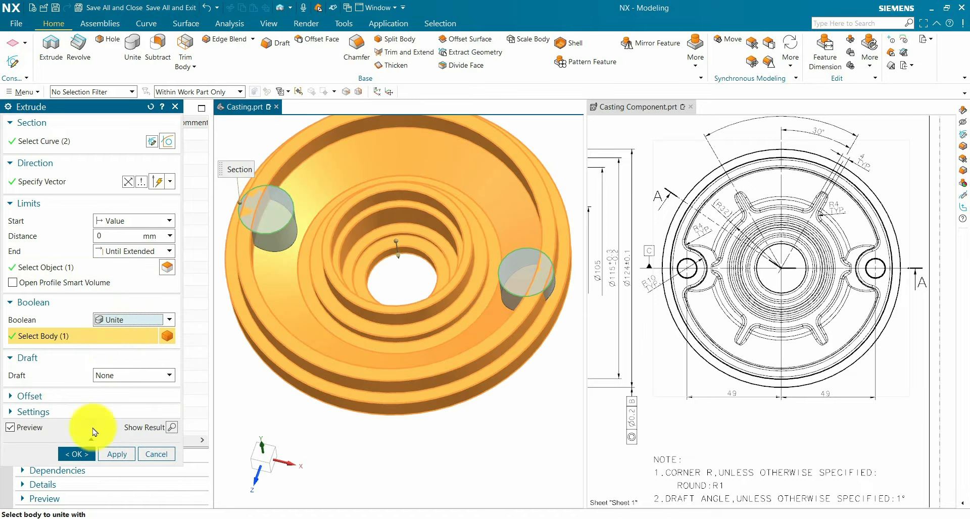
click(76, 456)
scroll(338, 253, down, 2)
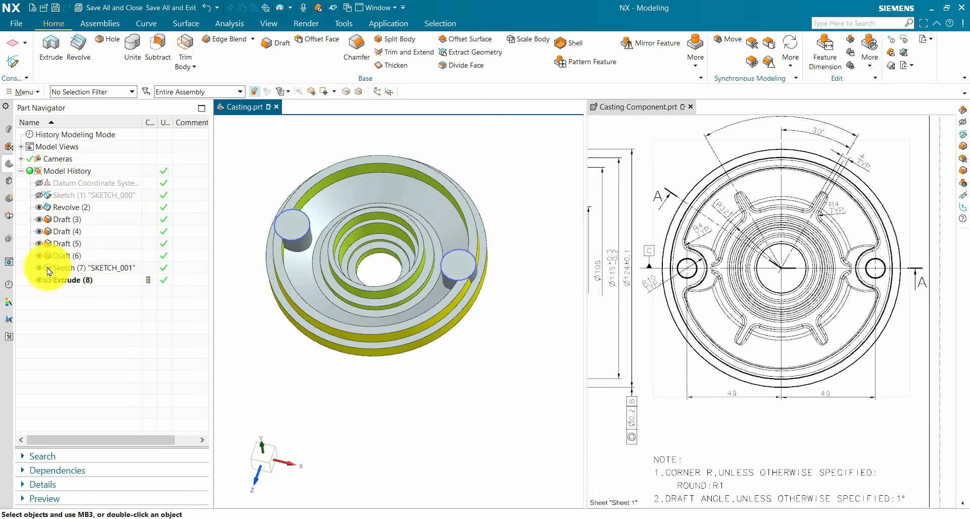
Step: Replace the first boss's face protruding through the outer wall with the adjacent yellow drafted wall face, using zero offset
scroll(458, 260, up, 5)
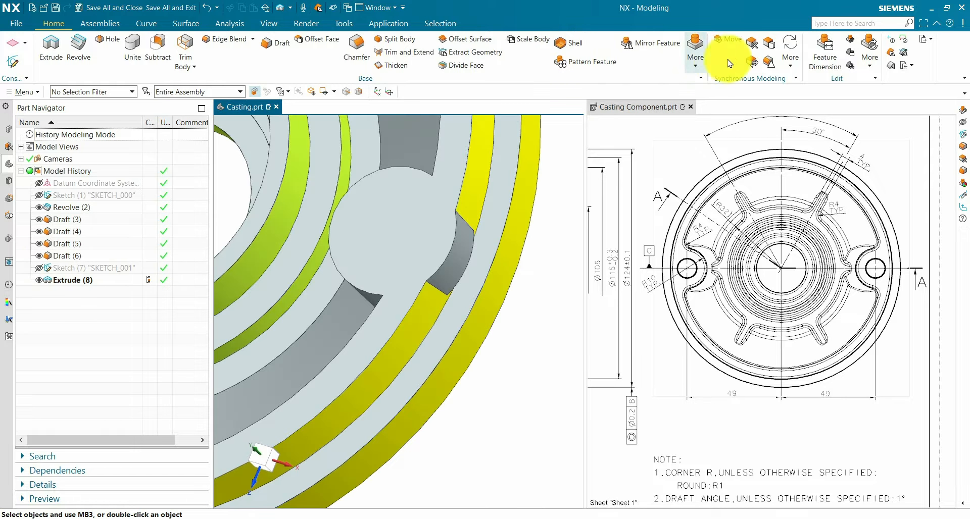
click(756, 63)
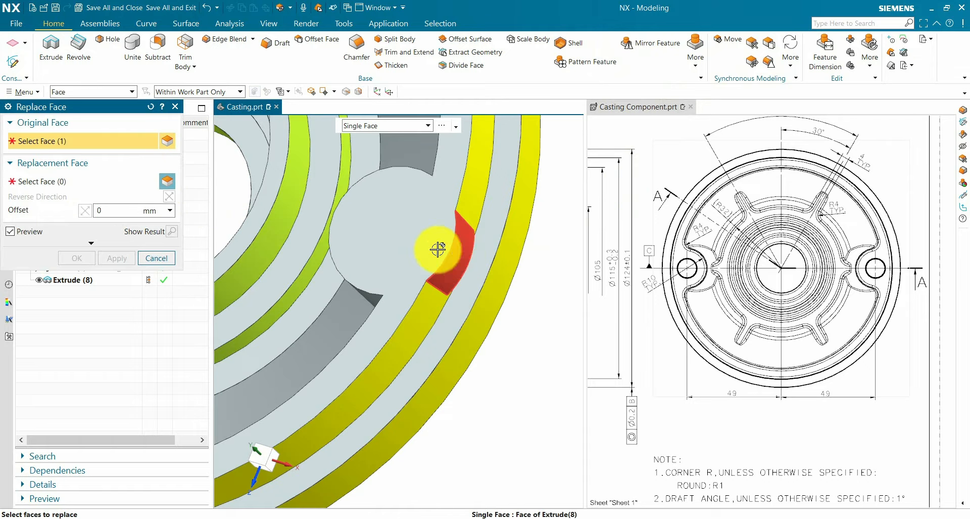
click(106, 170)
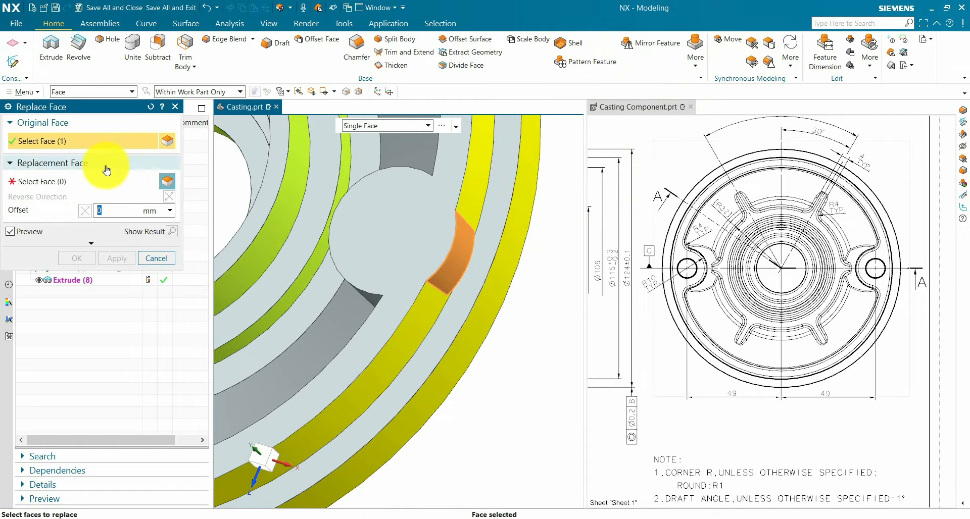
click(470, 210)
middle_click(451, 298)
scroll(450, 298, down, 5)
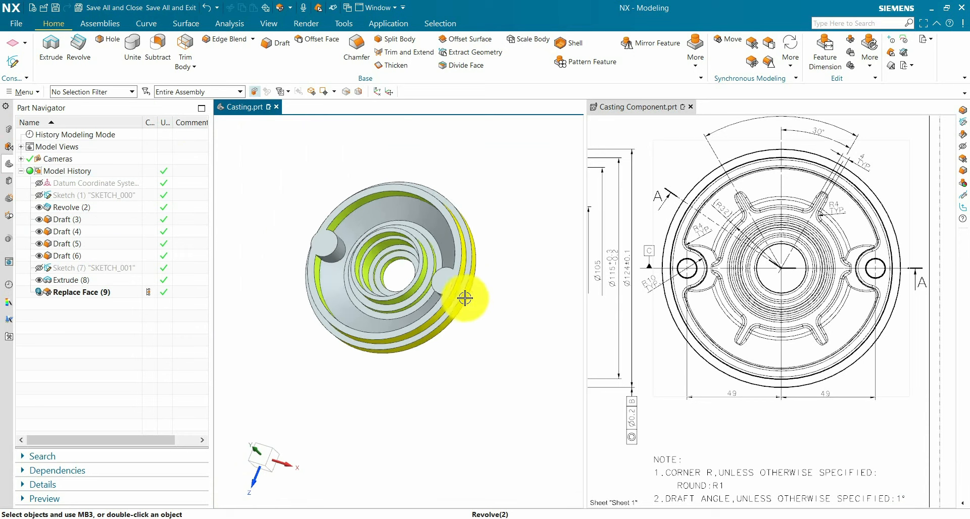
Step: Replace the opposite boss's protruding outer face with the adjacent yellow drafted wall face, using zero offset
middle_drag(450, 297, 404, 271)
scroll(404, 271, up, 5)
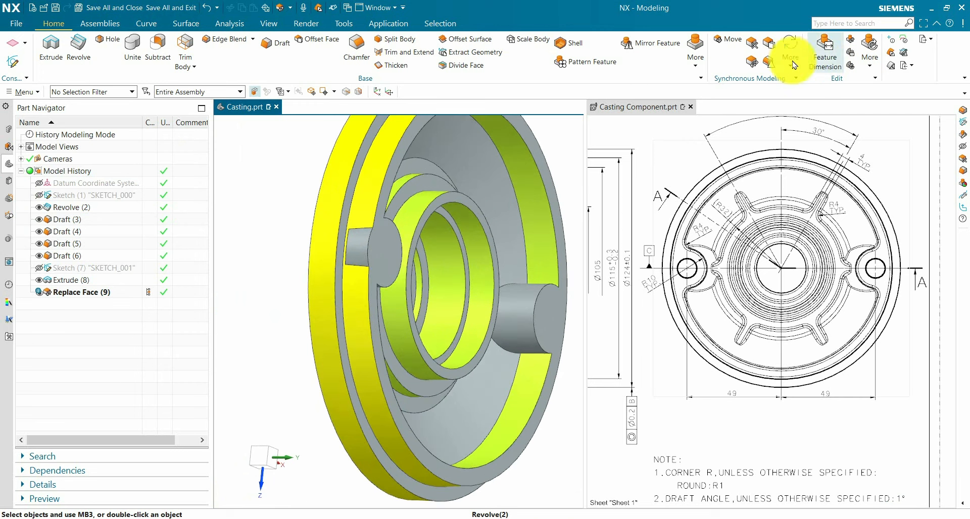
click(752, 62)
scroll(351, 224, up, 3)
click(354, 223)
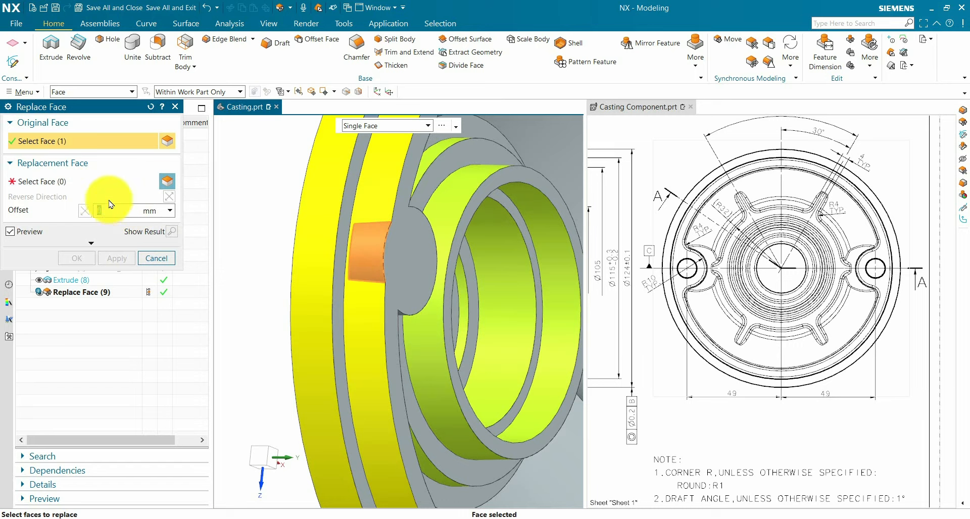
click(371, 217)
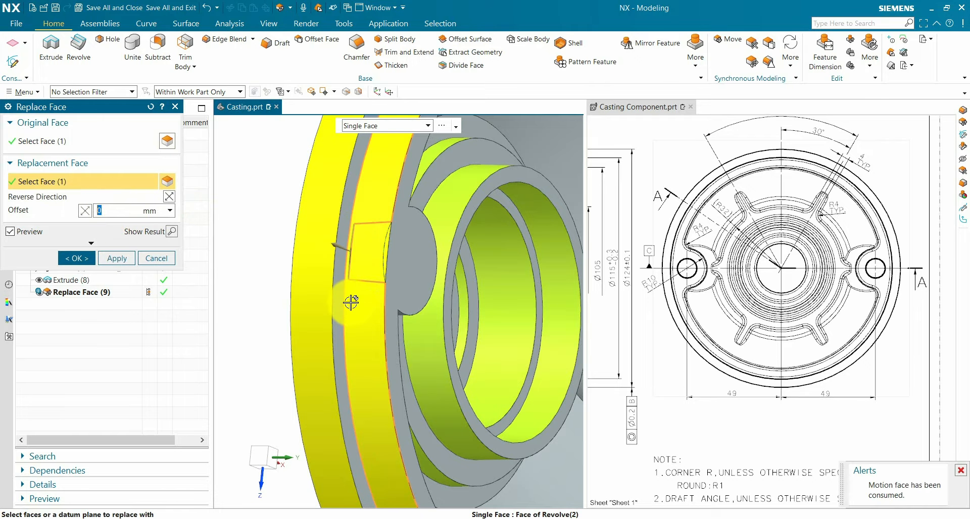
middle_click(349, 303)
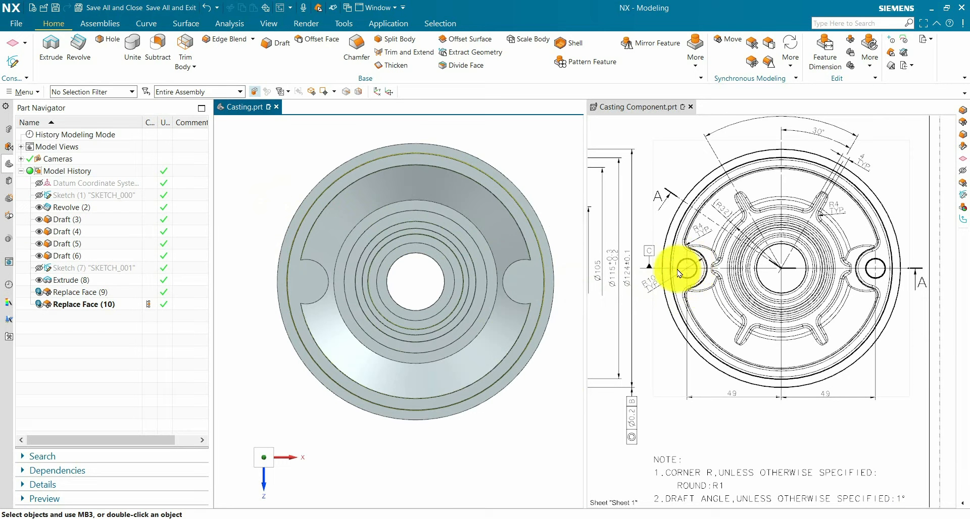
Step: Examine the drawing's section view for the boss hole's diameter and draft angle, and view the two bosses at an angle
scroll(757, 276, down, 5)
scroll(671, 299, up, 8)
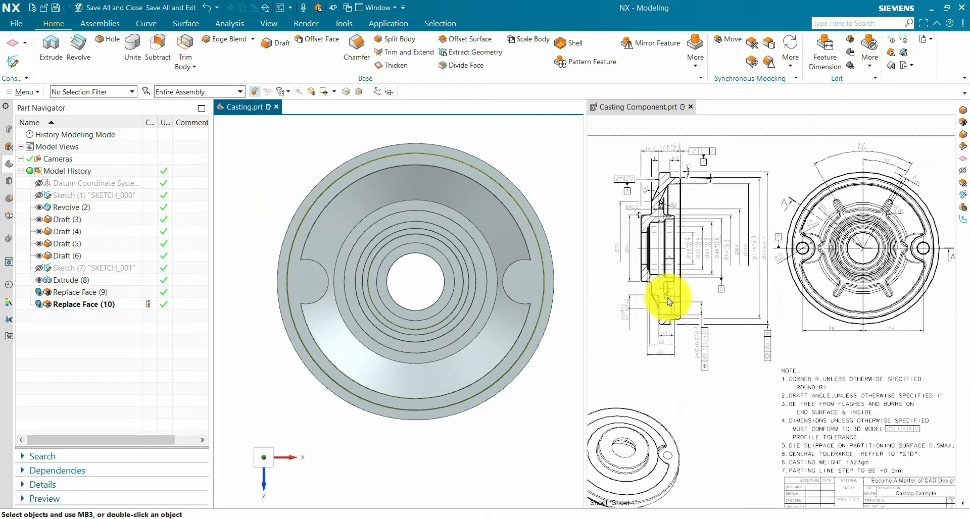
scroll(714, 283, down, 1)
scroll(751, 412, up, 2)
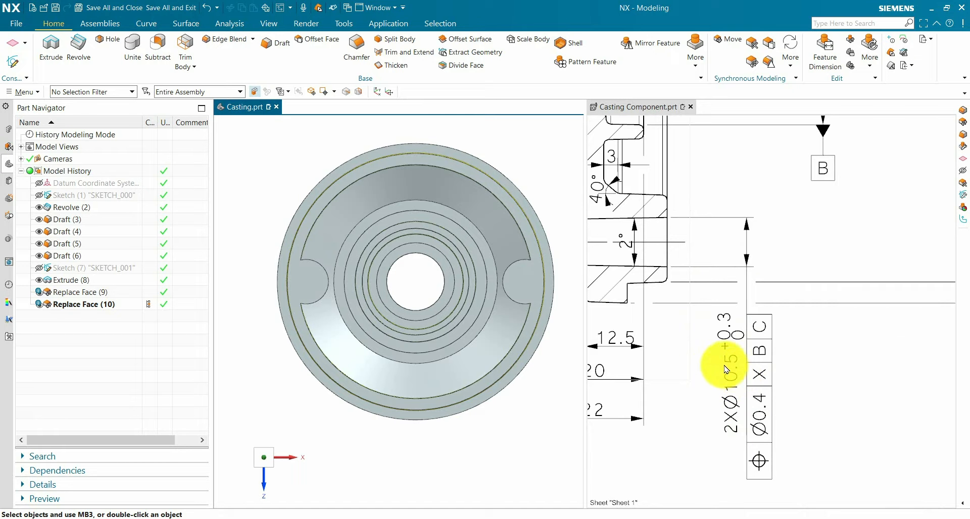
middle_drag(448, 426, 448, 411)
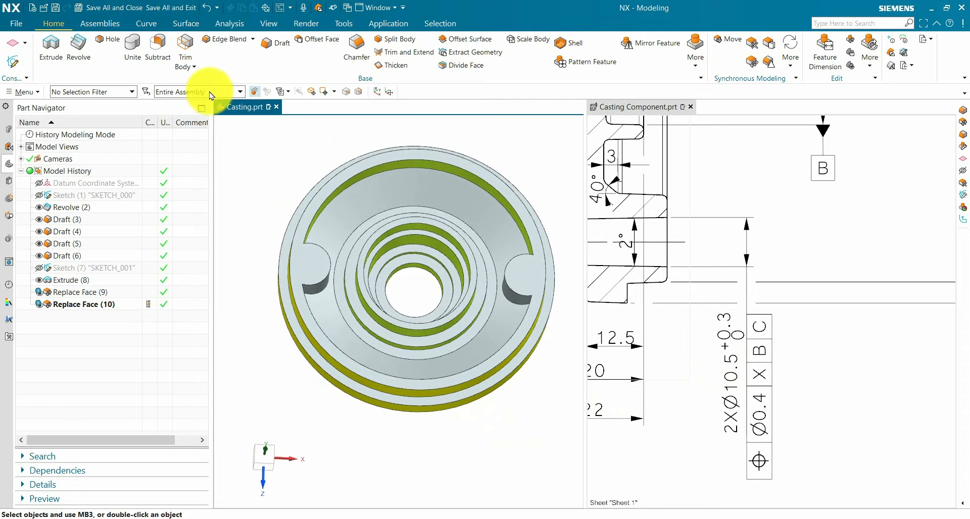
Step: Create two simple 10.5 mm holes, 50 mm deep and subtracted from the body, at the centres of the two bosses
click(116, 38)
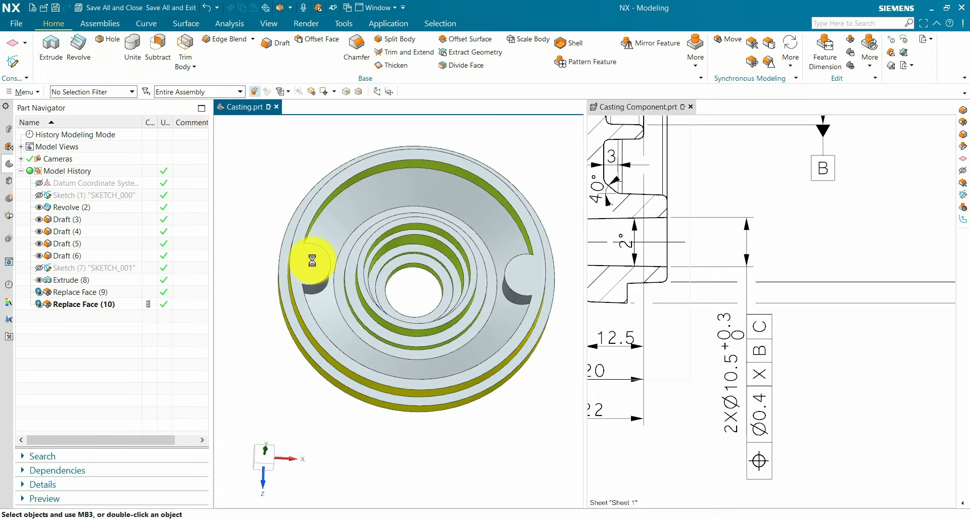
scroll(321, 250, up, 2)
click(322, 243)
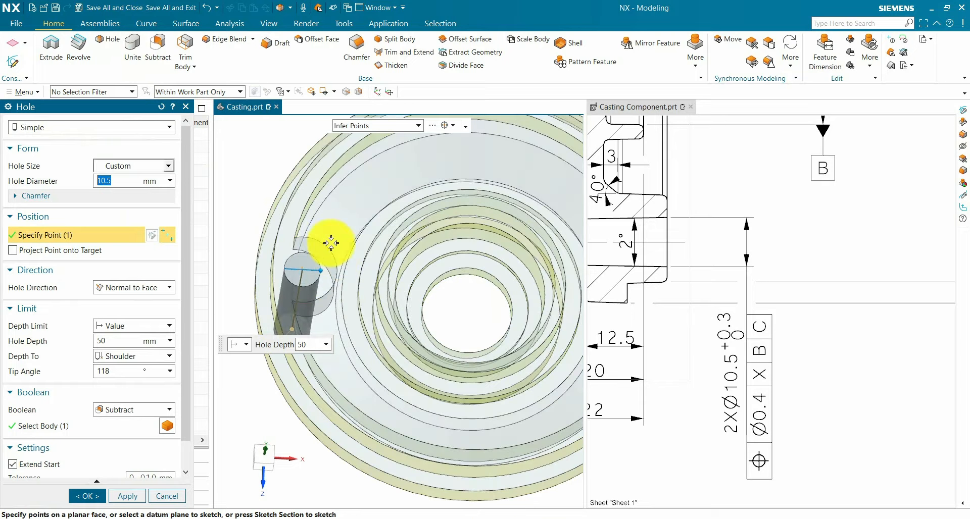
scroll(335, 258, down, 6)
scroll(389, 253, up, 4)
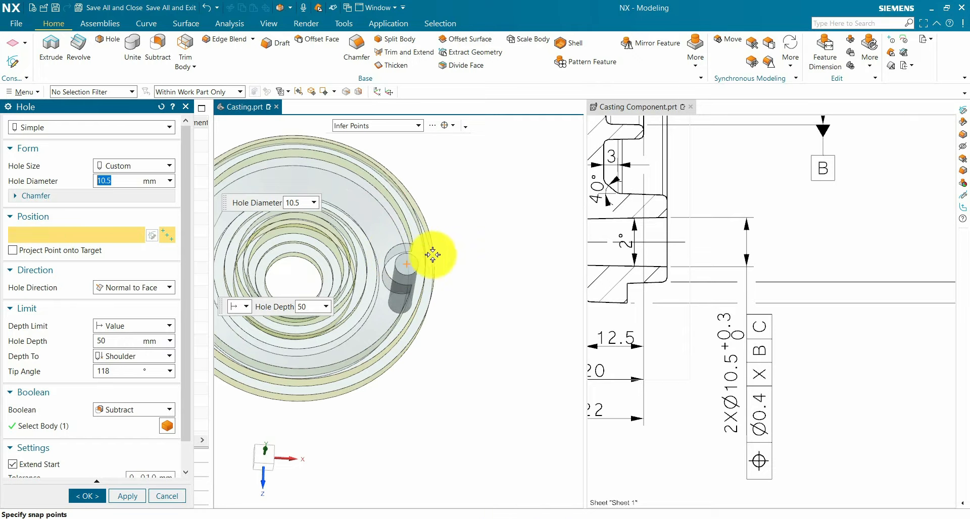
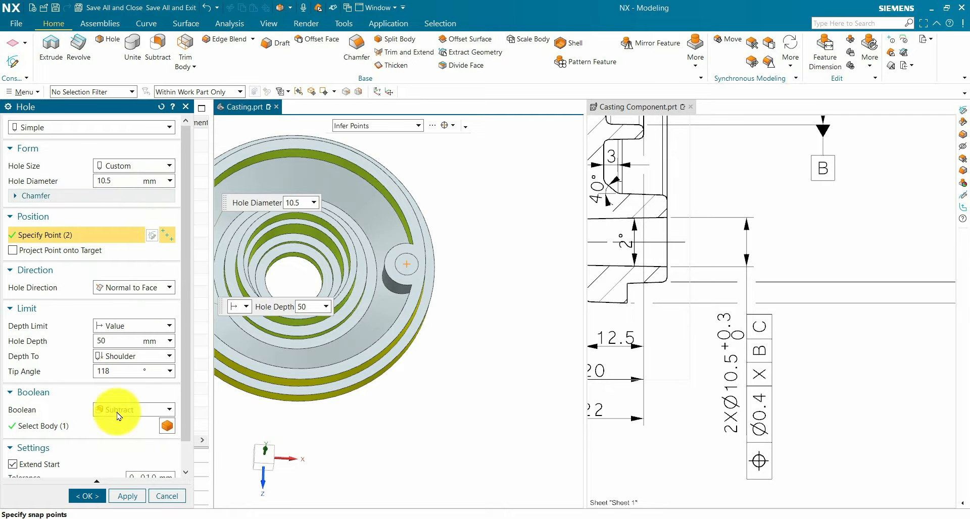
mouse_move(463, 297)
middle_down()
mouse_move(468, 259)
mouse_move(462, 279)
middle_up()
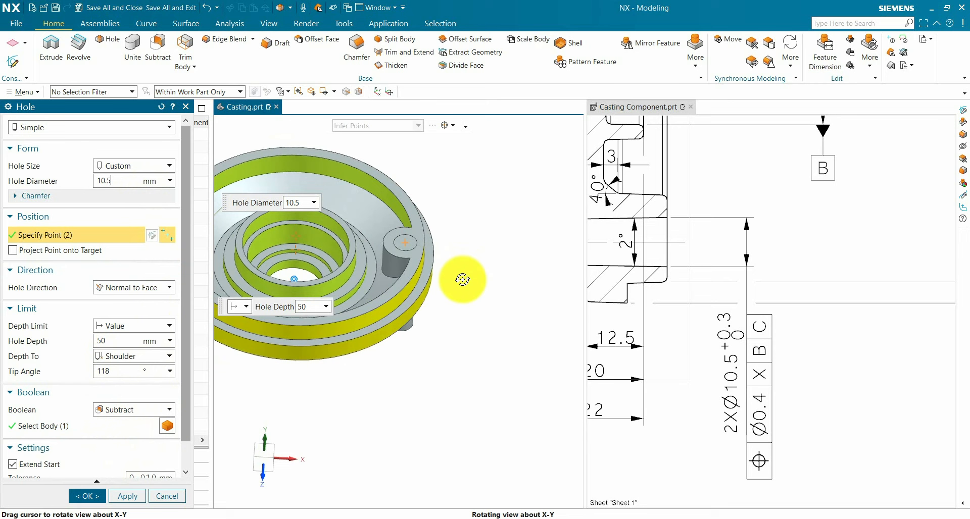
click(92, 499)
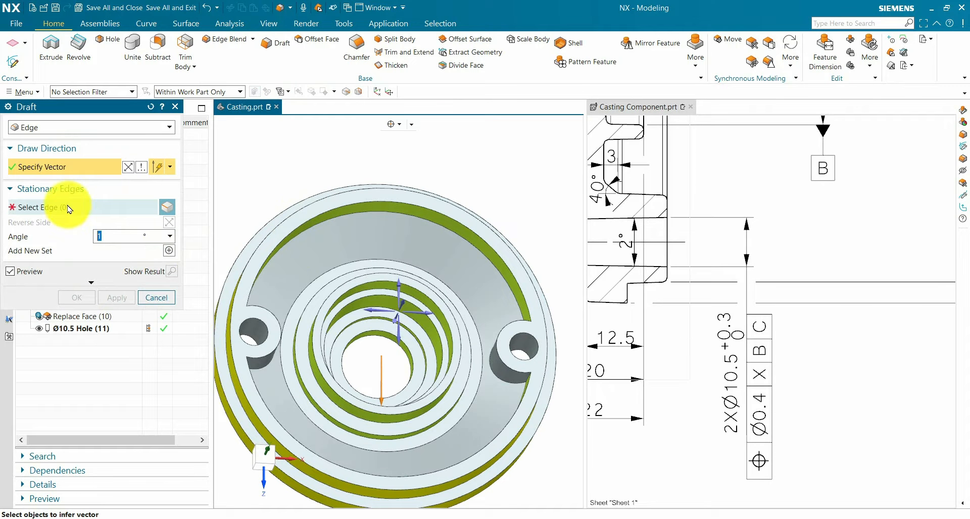
Step: Start an edge draft on the first boss hole's rim and set the draw direction normal to the flange face
scroll(254, 314, up, 3)
click(249, 318)
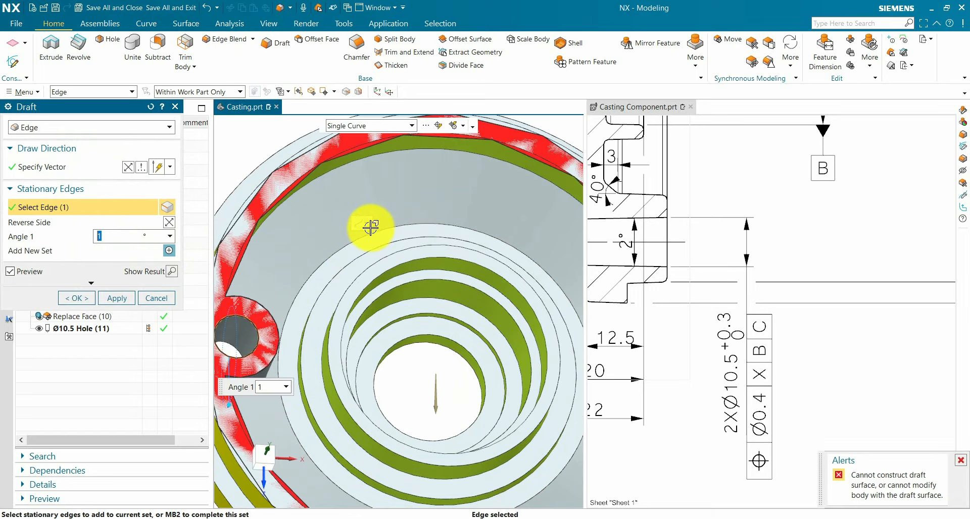
click(81, 169)
scroll(244, 317, up, 2)
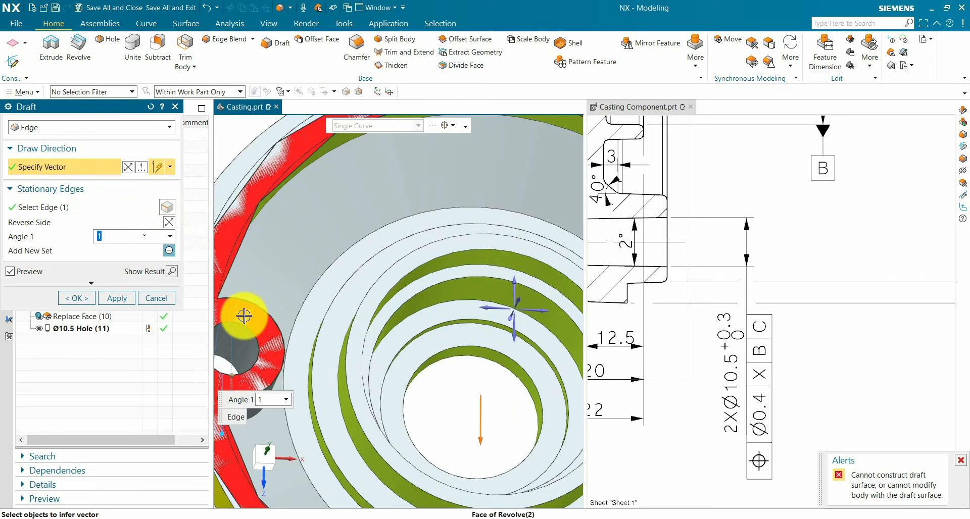
scroll(348, 242, down, 2)
scroll(217, 365, up, 3)
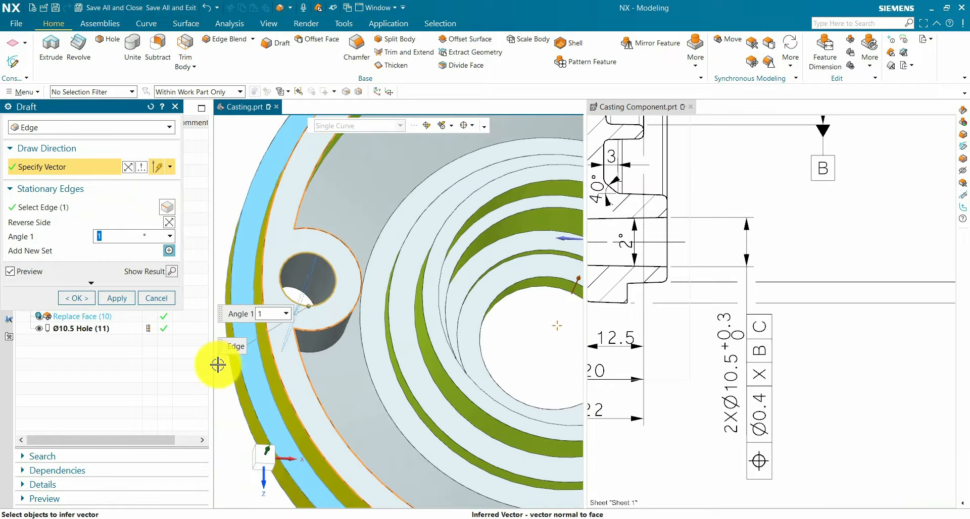
mouse_move(394, 222)
middle_down()
mouse_move(387, 237)
mouse_move(391, 227)
middle_up()
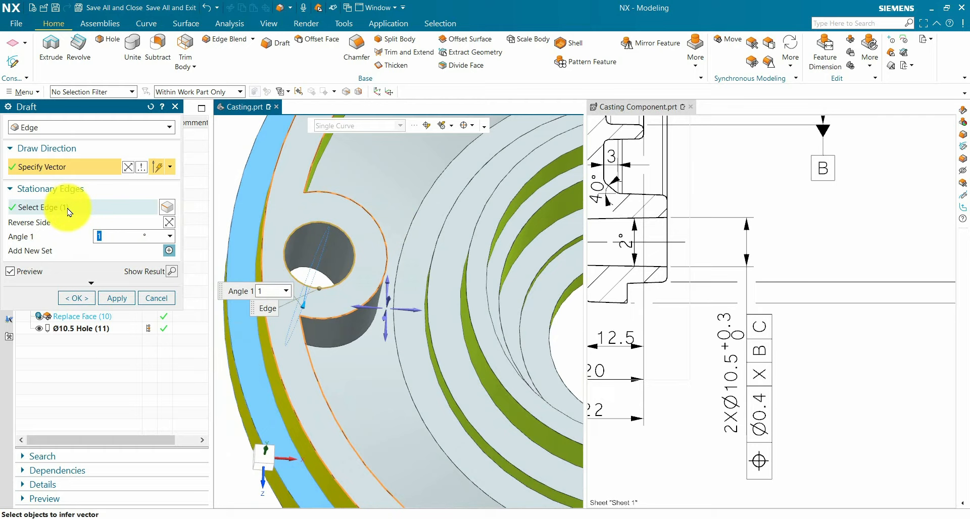
Step: Add the second boss hole's rim to the stationary edges and complete the draft at 1°
click(69, 208)
scroll(256, 216, down, 3)
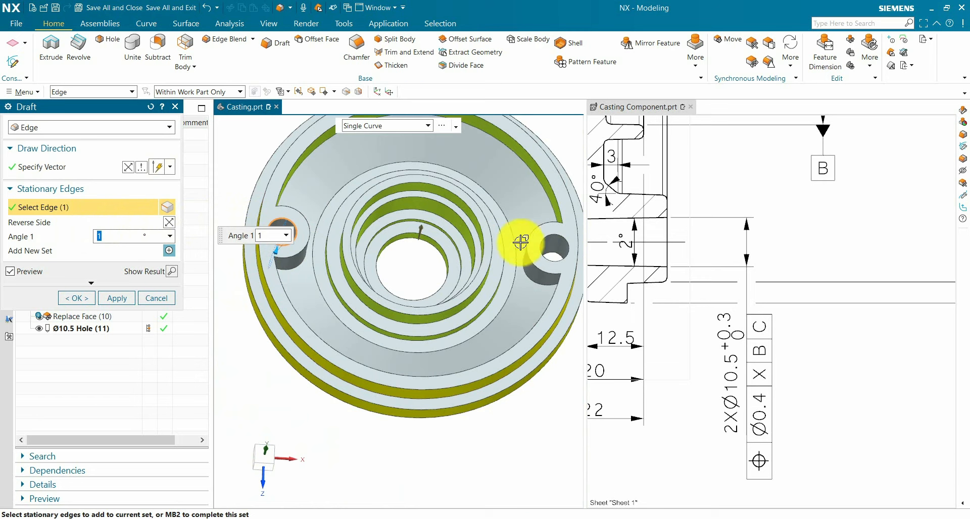
middle_click(533, 392)
middle_click(531, 391)
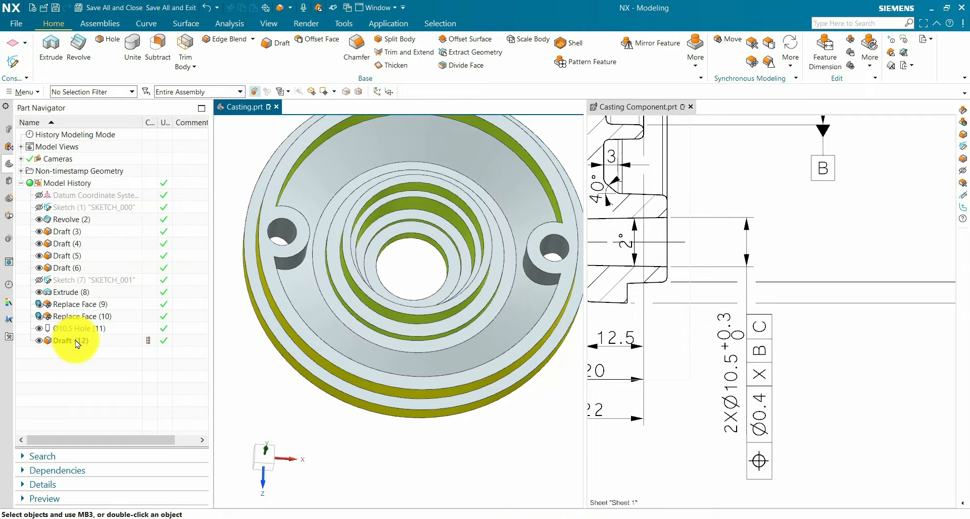
Step: Assign a bright green face colour to the draft feature of the two boss holes
right_click(77, 345)
click(111, 206)
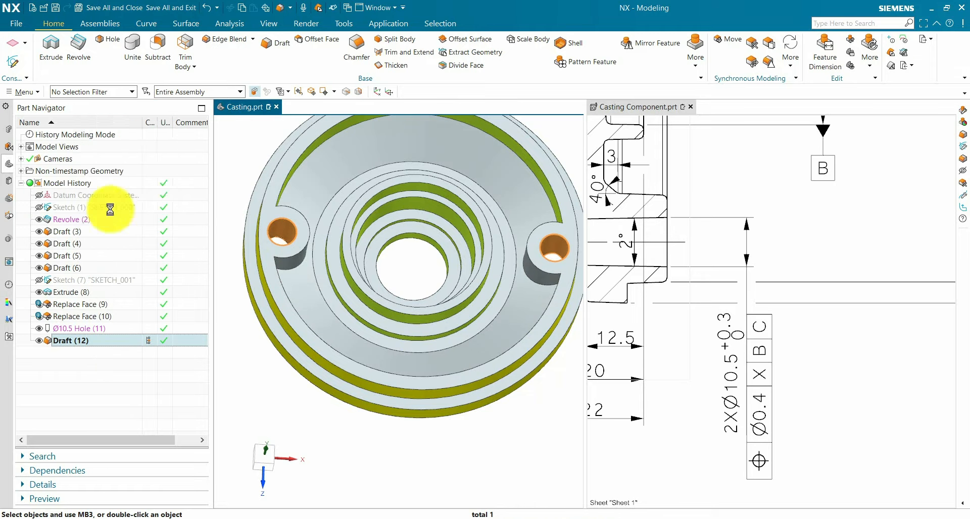
click(36, 184)
click(144, 191)
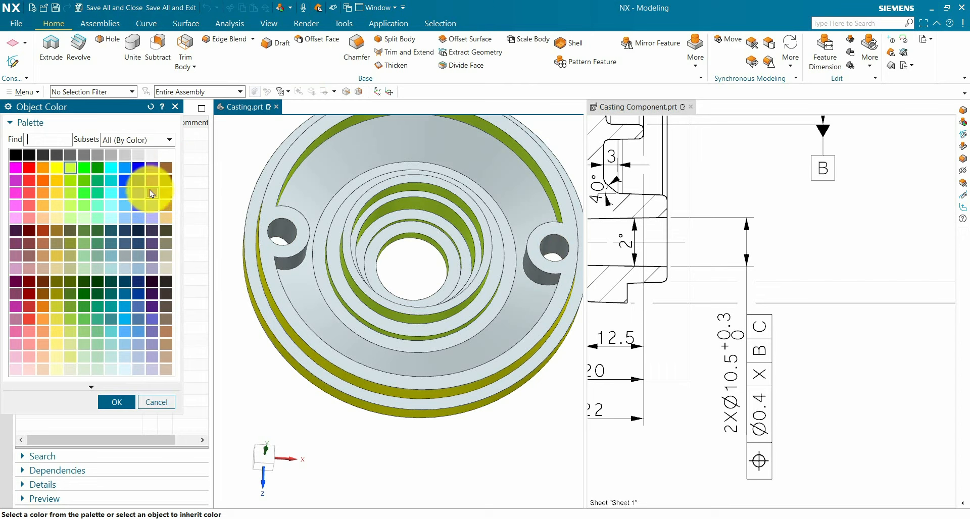
click(118, 403)
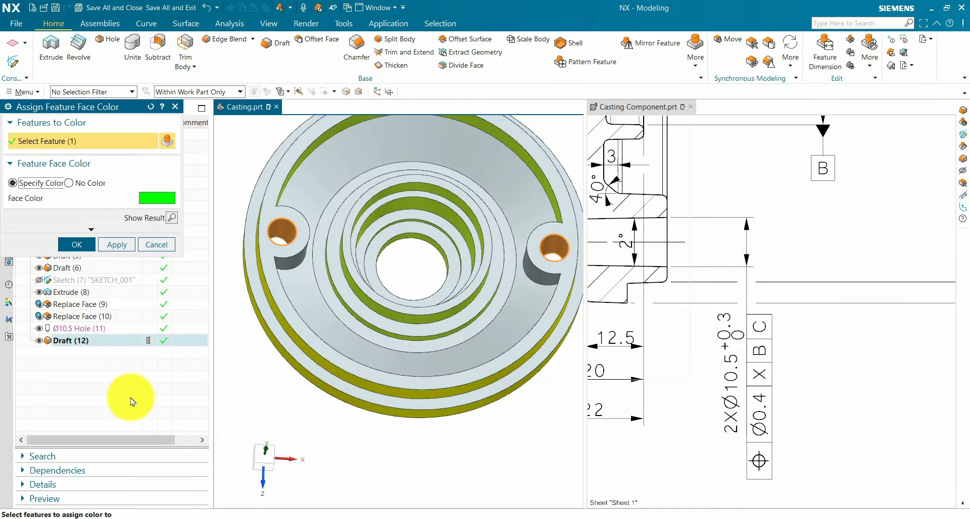
click(90, 247)
Step: Create a sketch on the outer ring face of the casting's back side, with its origin at the outer edge's arc centre
middle_drag(259, 399, 313, 383)
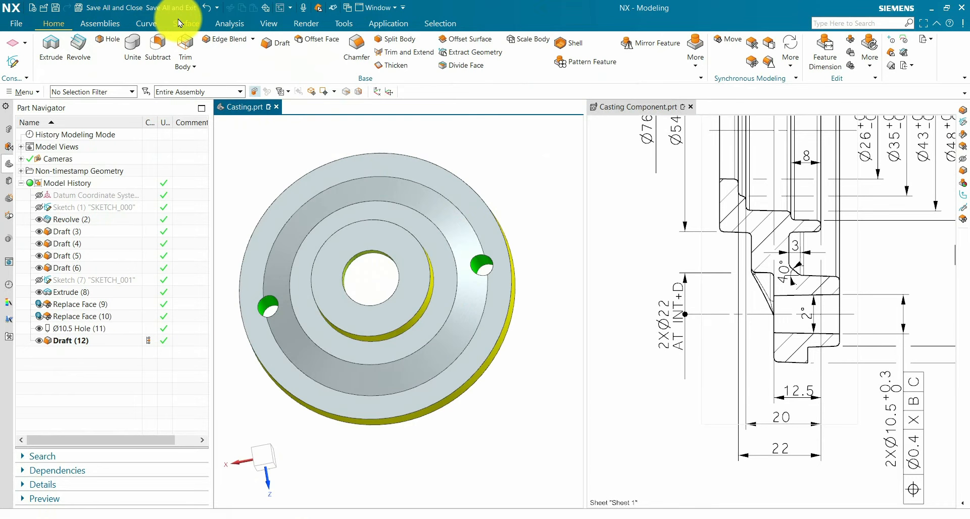
click(184, 23)
click(50, 47)
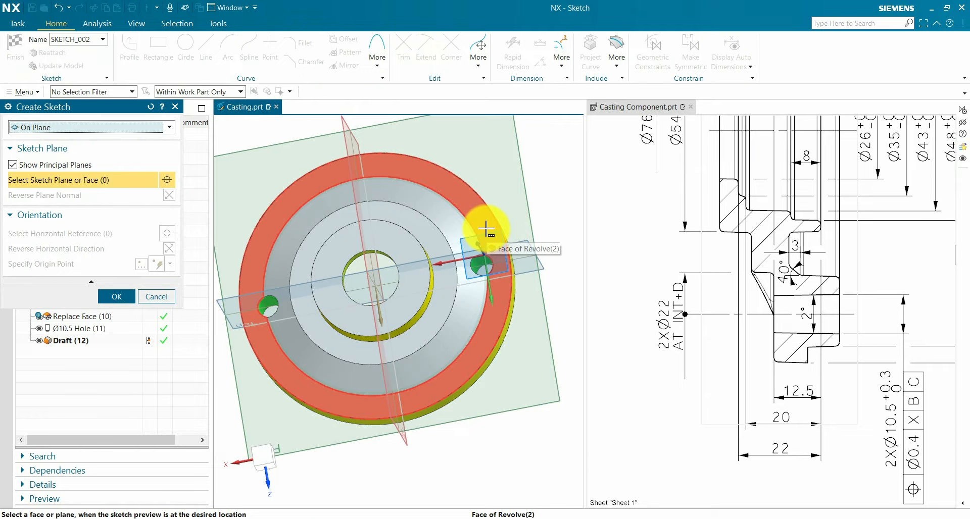
click(487, 229)
click(808, 136)
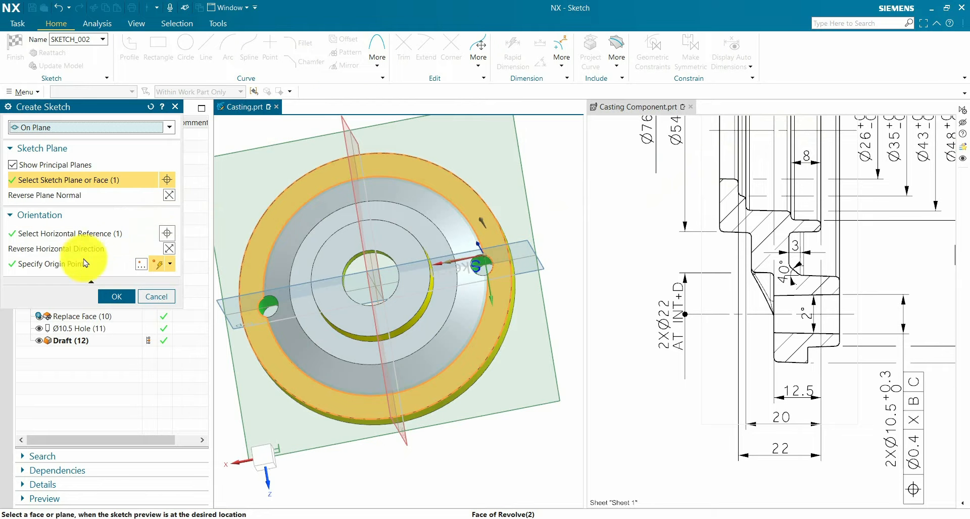
click(171, 265)
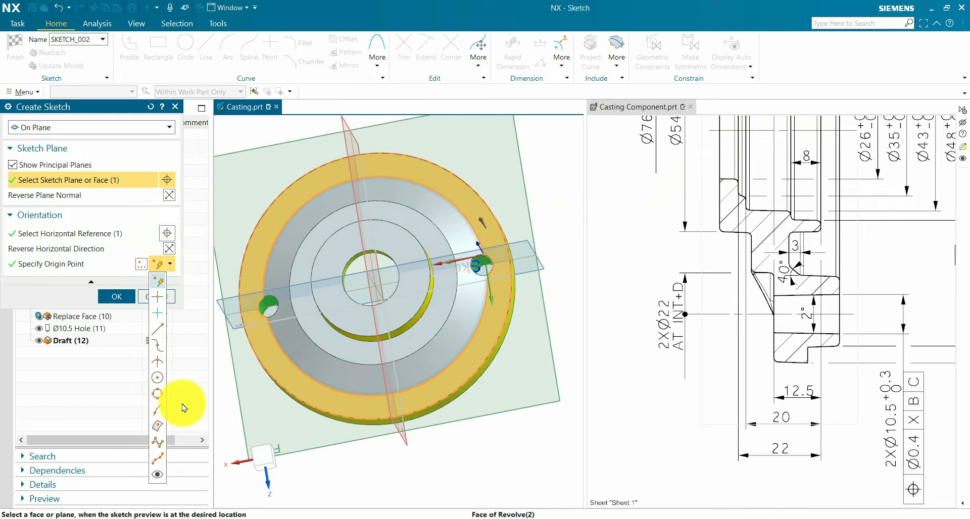
click(158, 378)
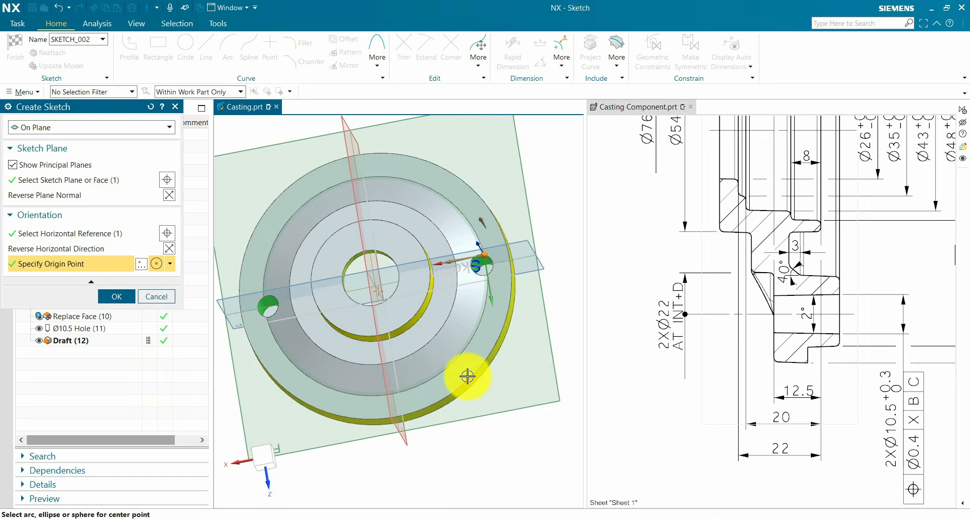
click(500, 347)
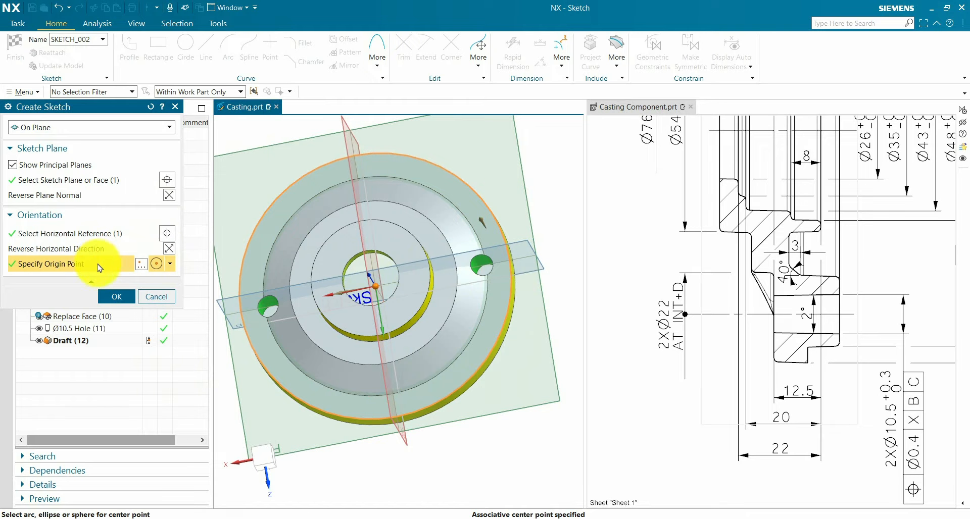
click(116, 297)
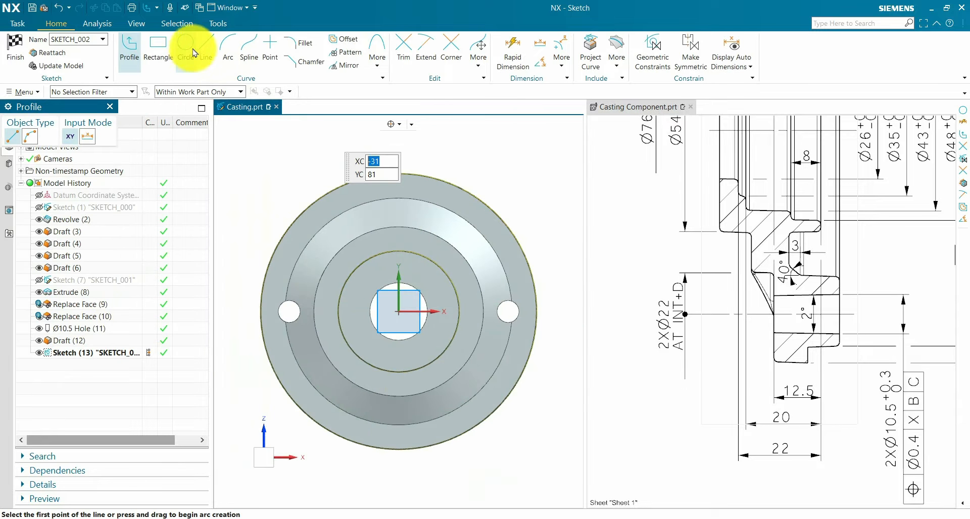
Step: Sketch a 22 mm diameter circle centred on each of the two boss holes and finish the sketch
click(185, 45)
scroll(501, 278, up, 3)
click(502, 279)
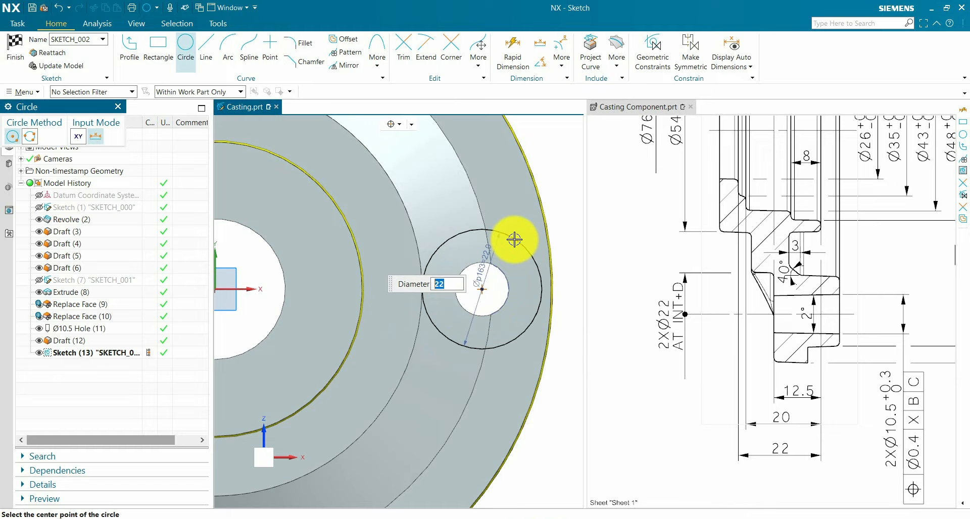
scroll(552, 314, down, 5)
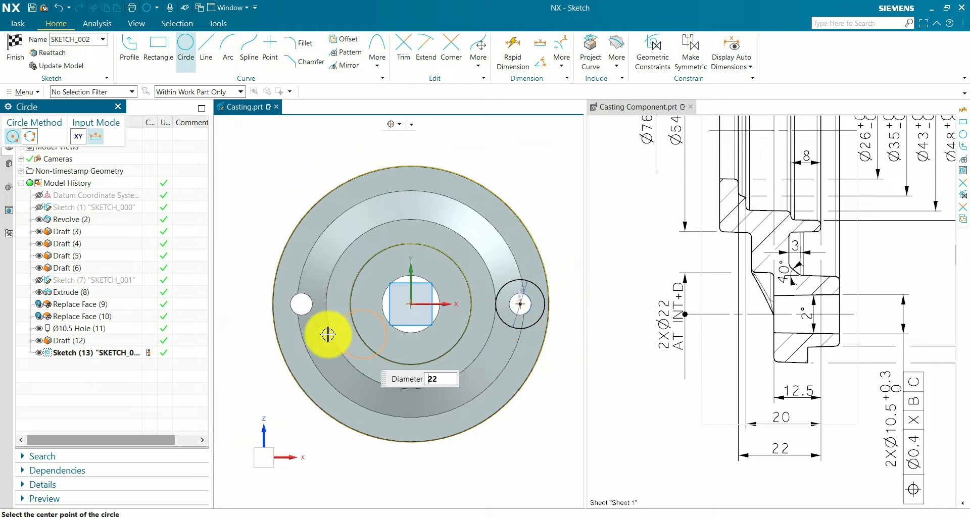
scroll(289, 314, up, 5)
click(306, 290)
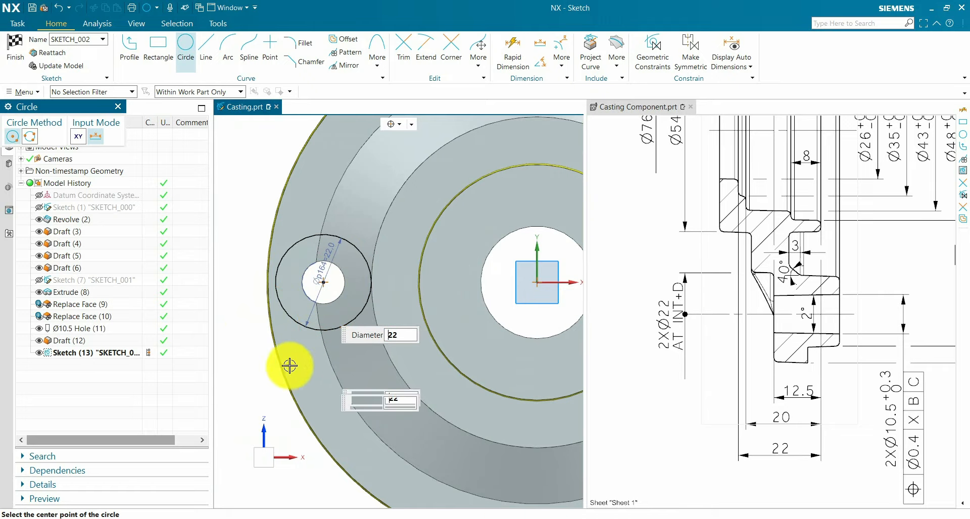
click(118, 107)
scroll(498, 448, down, 5)
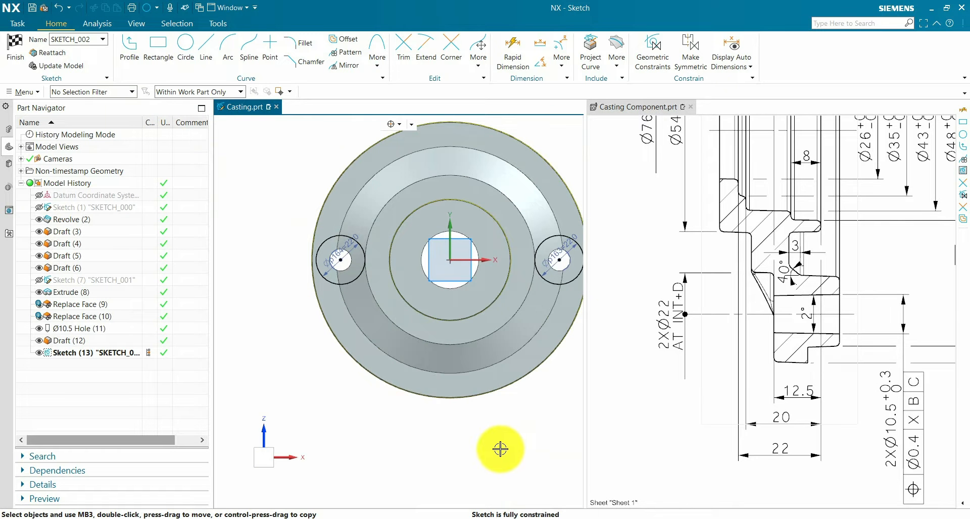
scroll(526, 298, up, 2)
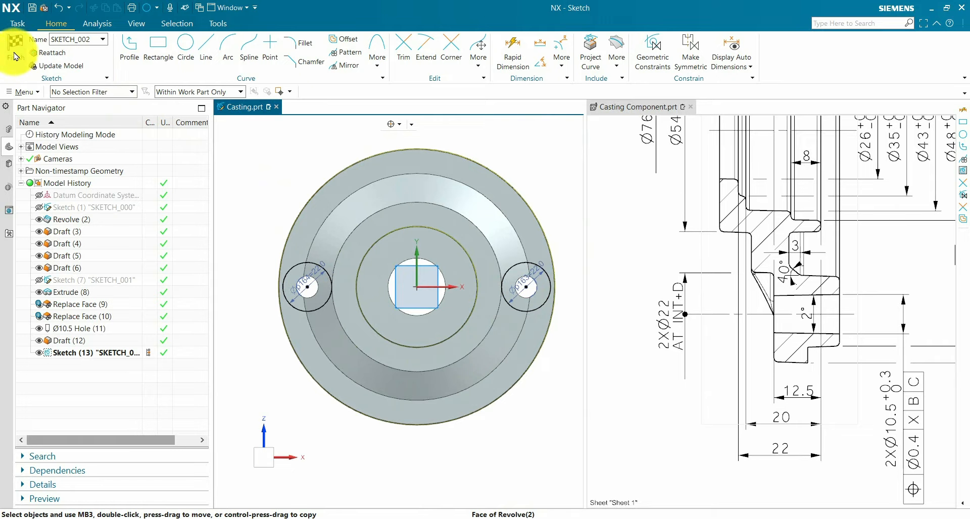
click(16, 55)
Step: Extrude the two 22 mm circles from 0 to 25 mm and set the Boolean operation to Subtract
click(96, 339)
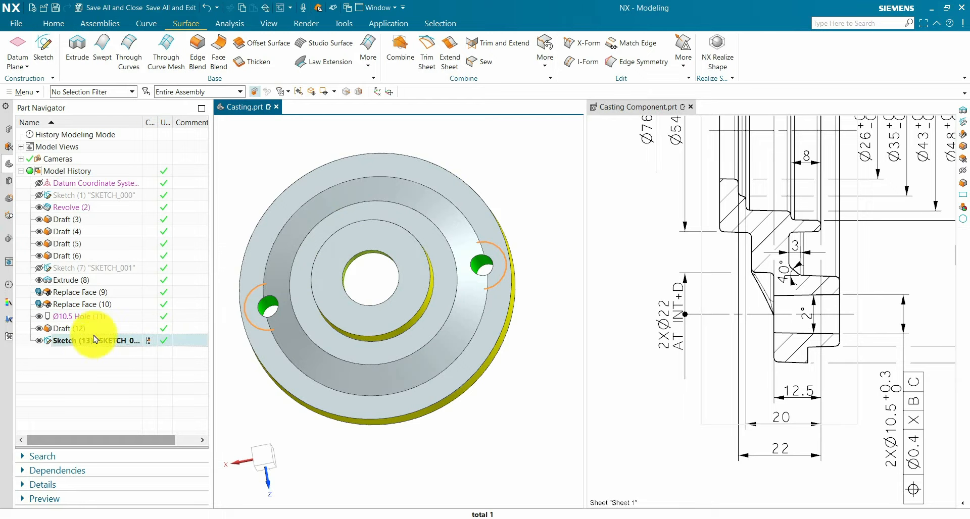
click(74, 61)
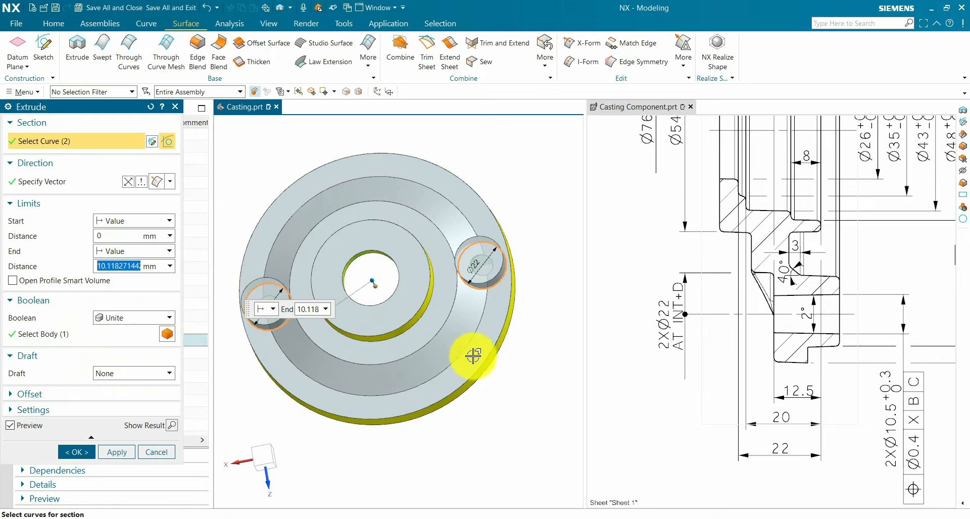
middle_drag(487, 341, 494, 314)
text(18)
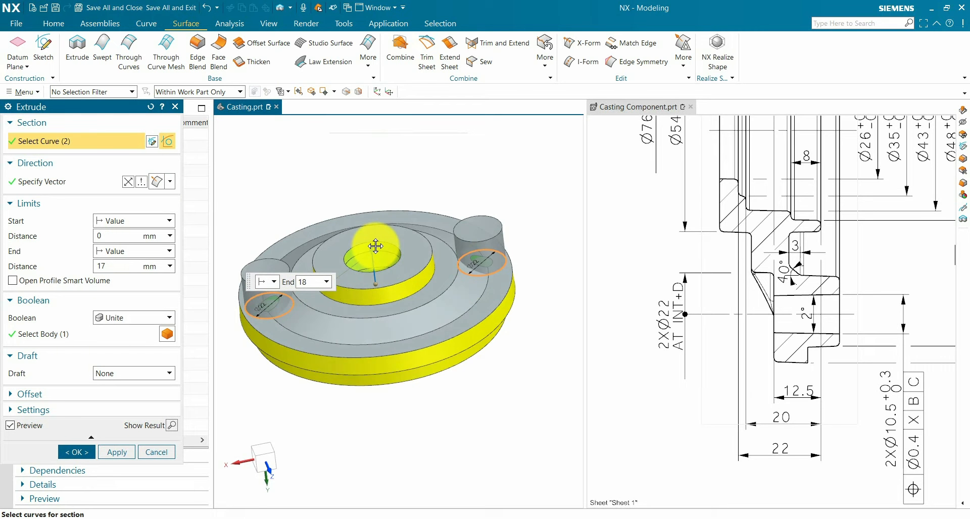
text(25)
key(Return)
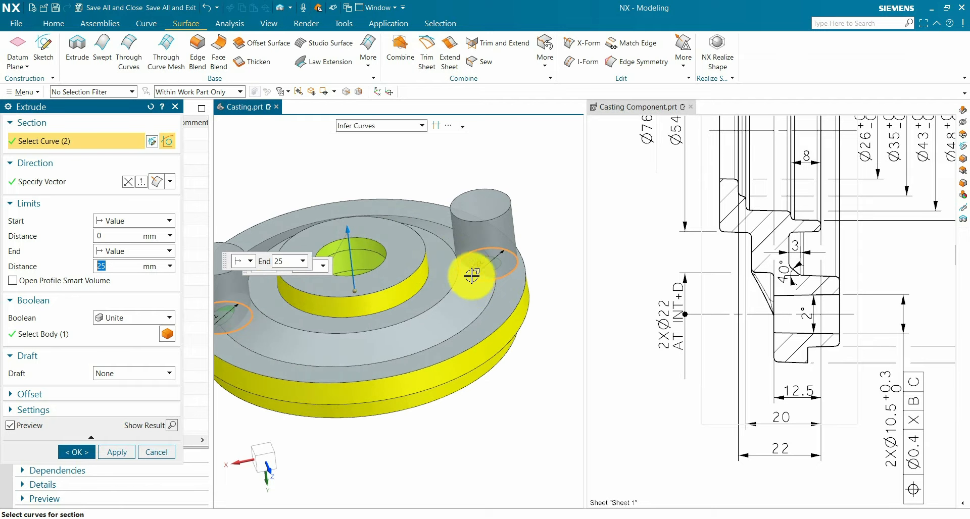
scroll(256, 318, up, 2)
click(132, 318)
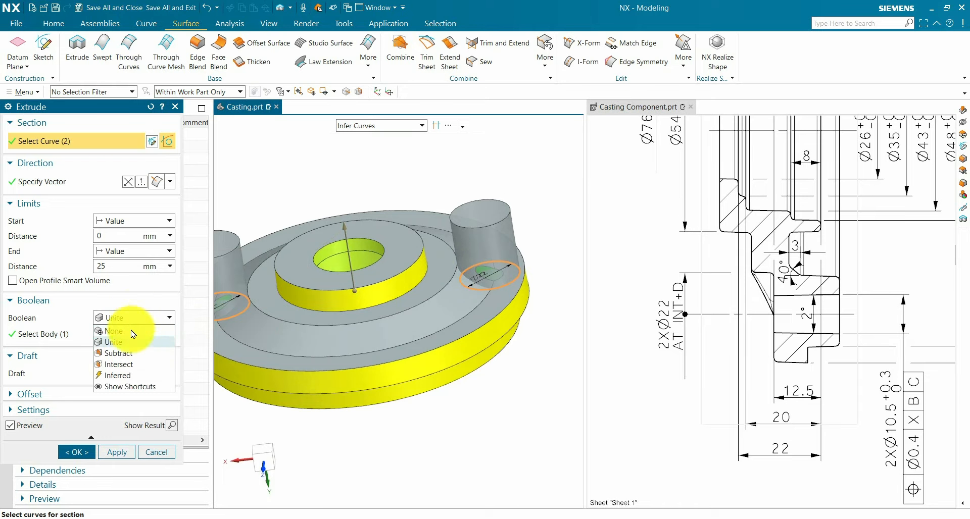
click(124, 356)
Step: Add a -1° draft from the start limit to the subtracting extrude of the two 22 mm circles and complete the feature
click(126, 373)
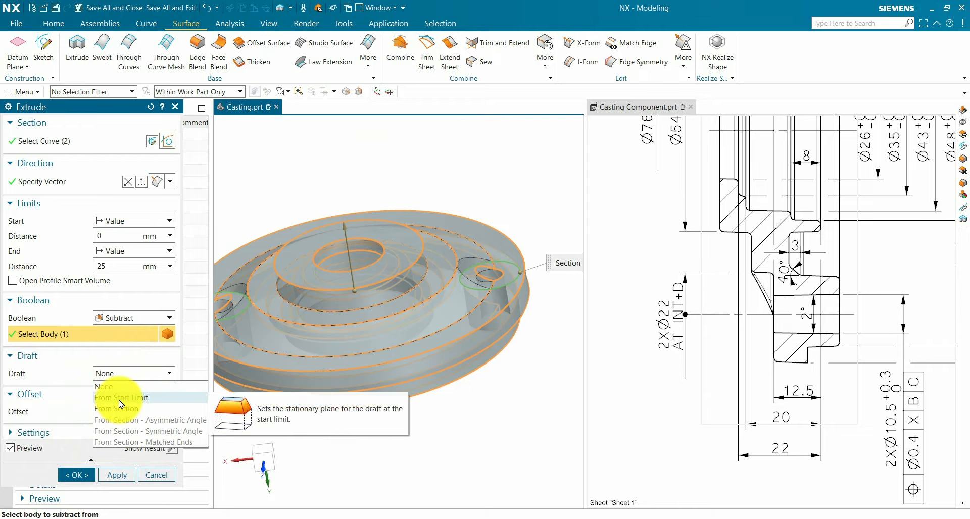
click(122, 399)
scroll(320, 364, up, 2)
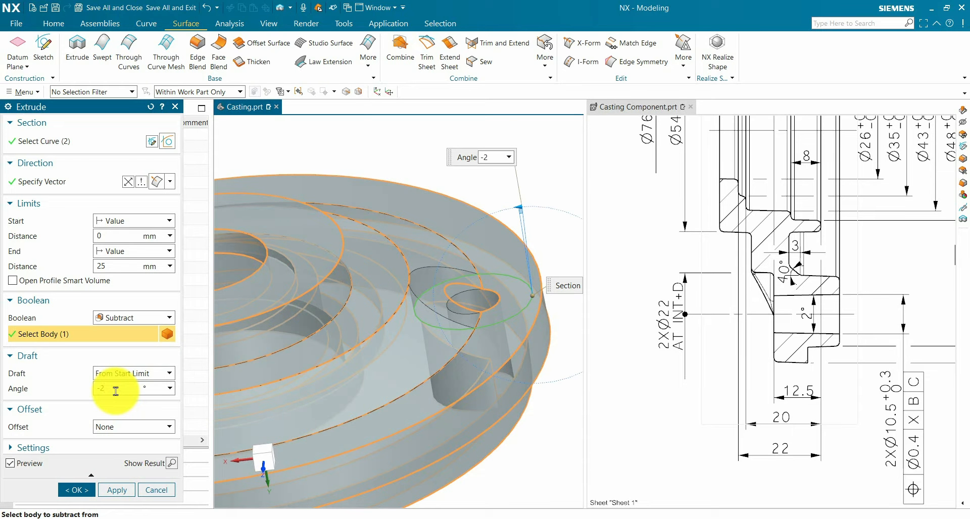
key(Return)
middle_drag(373, 335, 360, 243)
scroll(359, 244, down, 2)
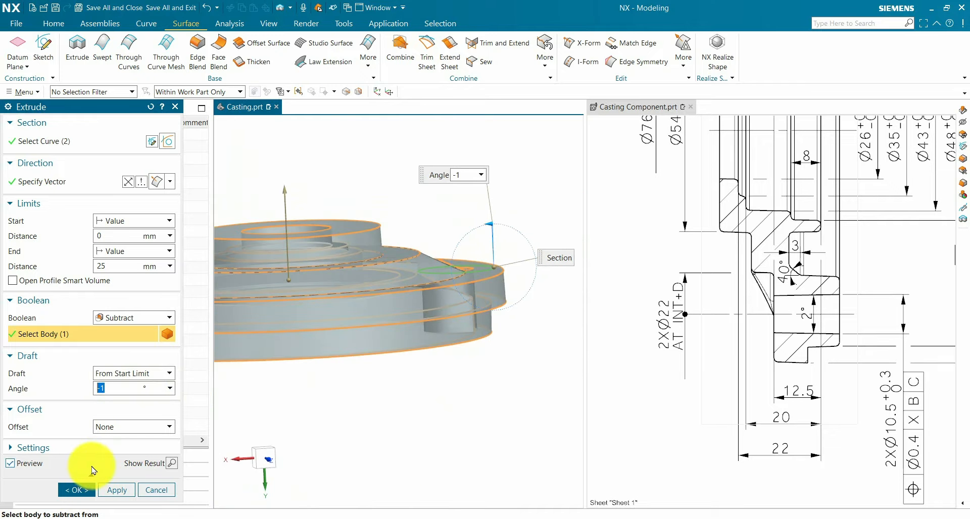
click(79, 490)
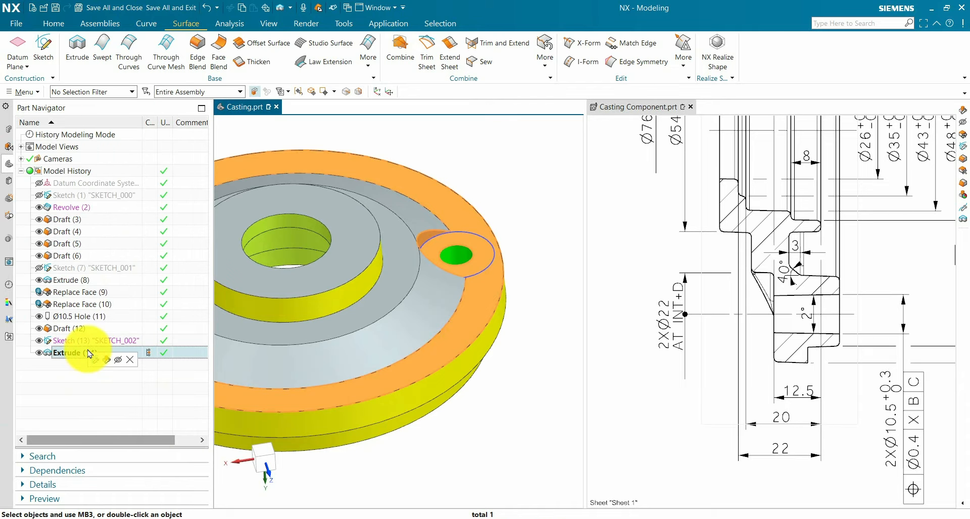
Step: Assign the bright green feature face colour to the subtracted 22 mm recess extrude
right_click(87, 353)
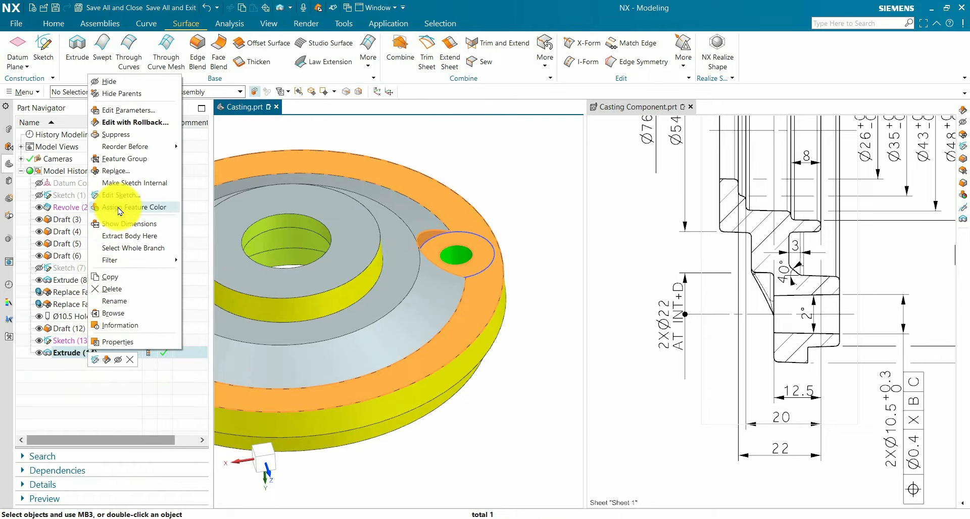
click(120, 209)
click(44, 184)
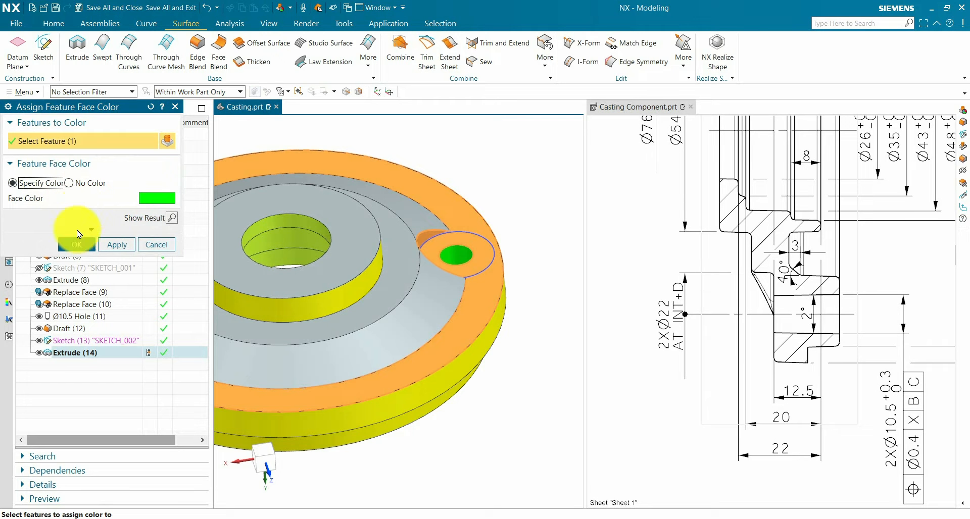
scroll(386, 238, up, 10)
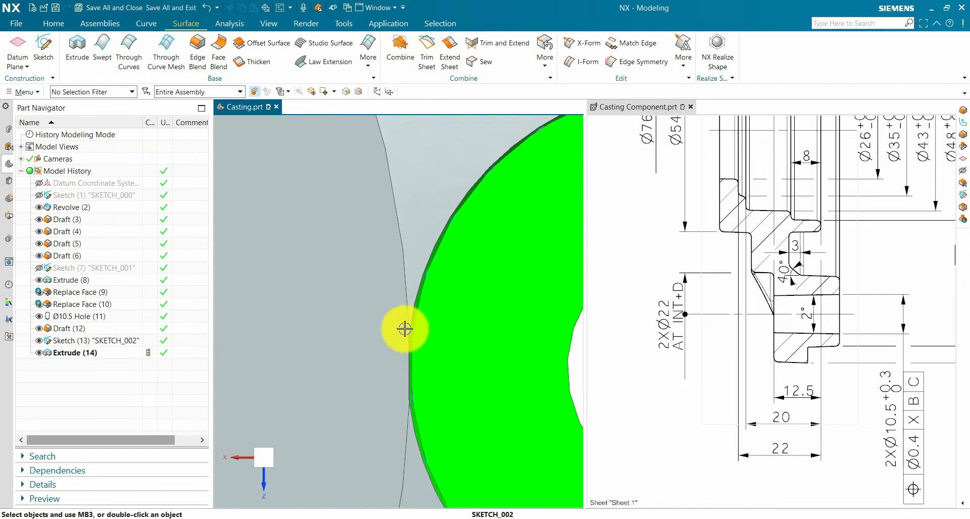
scroll(422, 319, down, 5)
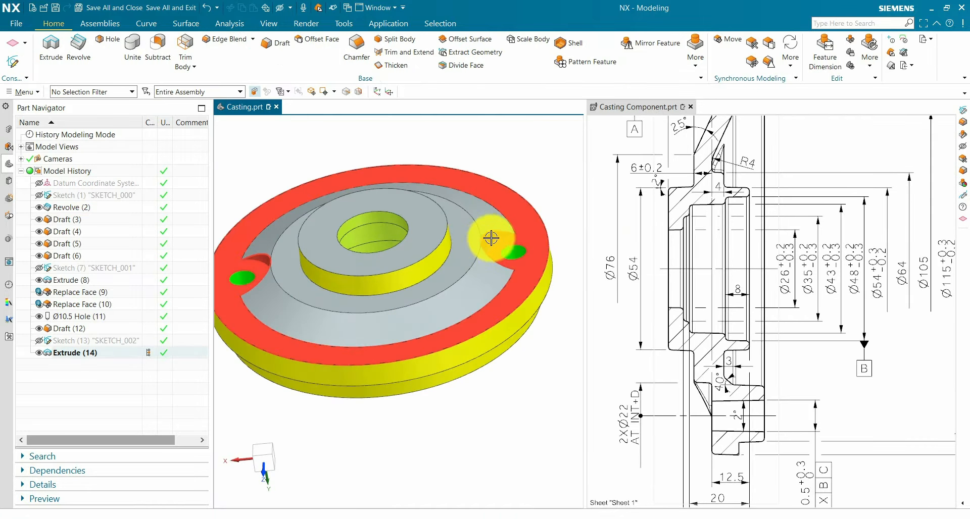
Step: Examine the boss, its hole and the recess in a temporary one-plane section view, and discard the section
key(ctrl+h)
middle_drag(529, 147, 461, 367)
scroll(252, 287, up, 7)
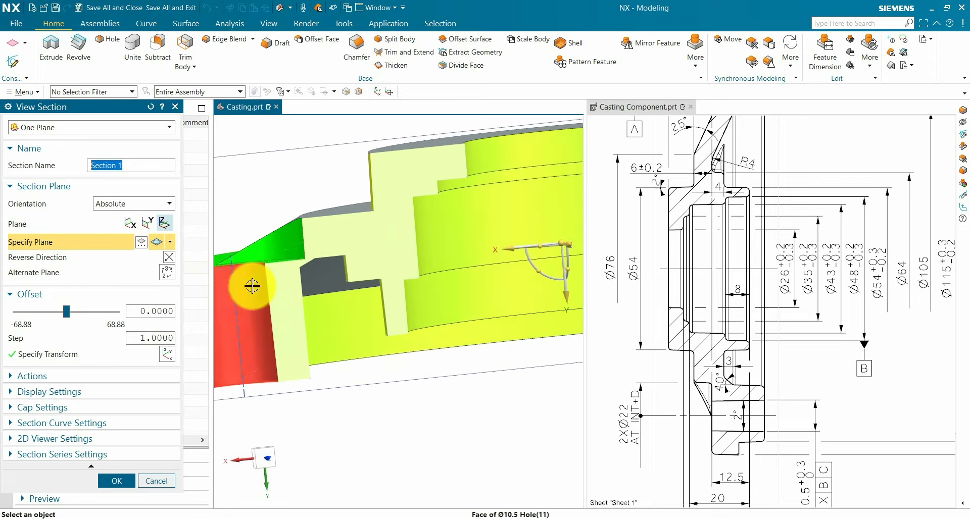
middle_drag(253, 287, 358, 156)
middle_drag(346, 212, 353, 247)
scroll(379, 313, down, 5)
middle_drag(379, 313, 377, 217)
scroll(342, 231, up, 5)
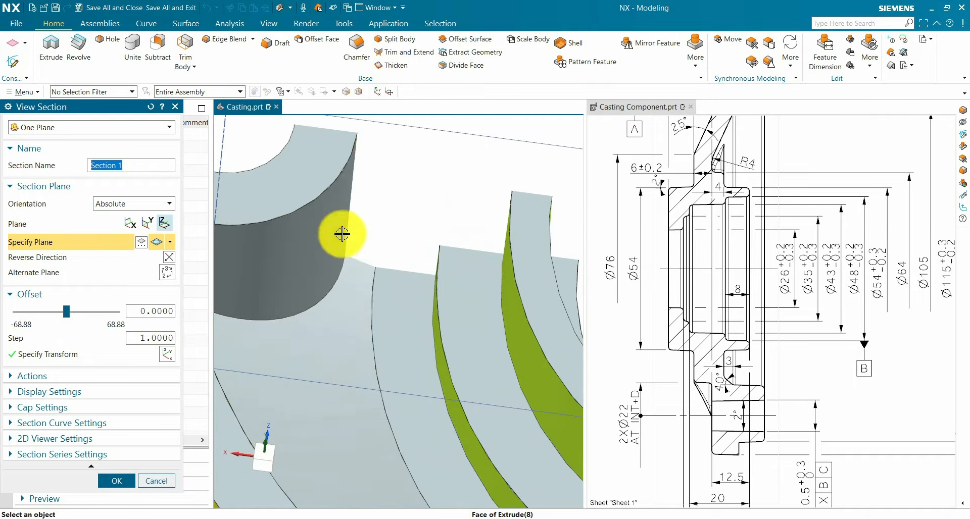
middle_drag(362, 250, 231, 438)
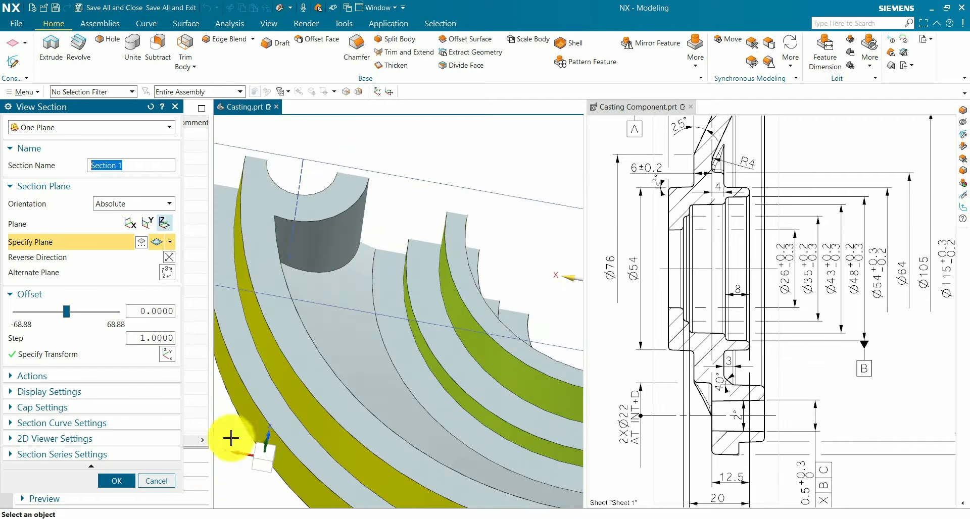
click(157, 481)
Step: Examine the drawing's section view for the angle and depth dimensions at the boss foot and the step around the hub
scroll(358, 379, down, 3)
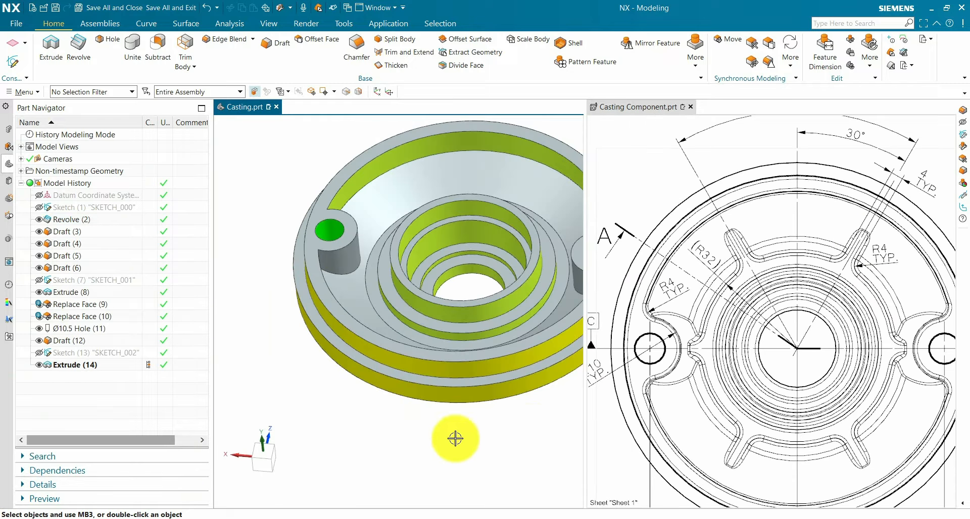
click(749, 239)
scroll(752, 233, down, 6)
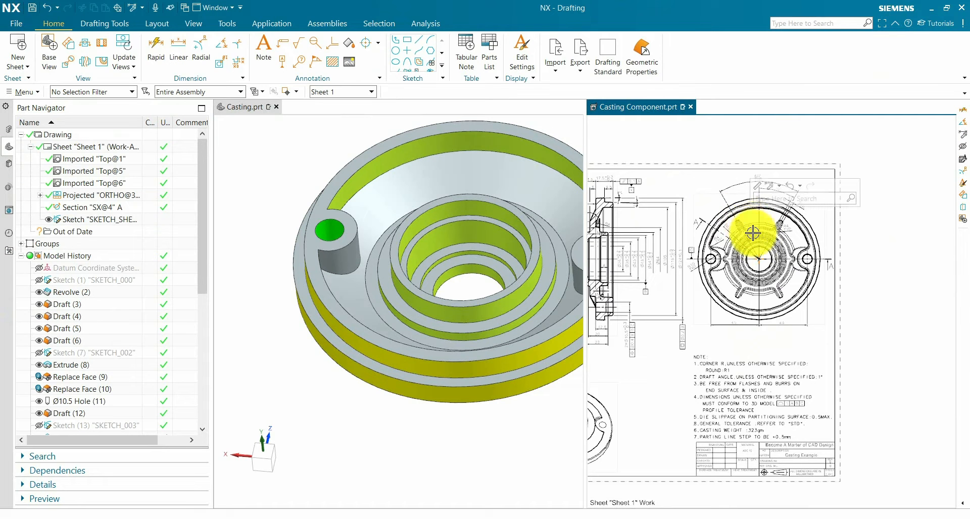
scroll(652, 284, up, 7)
scroll(651, 278, up, 3)
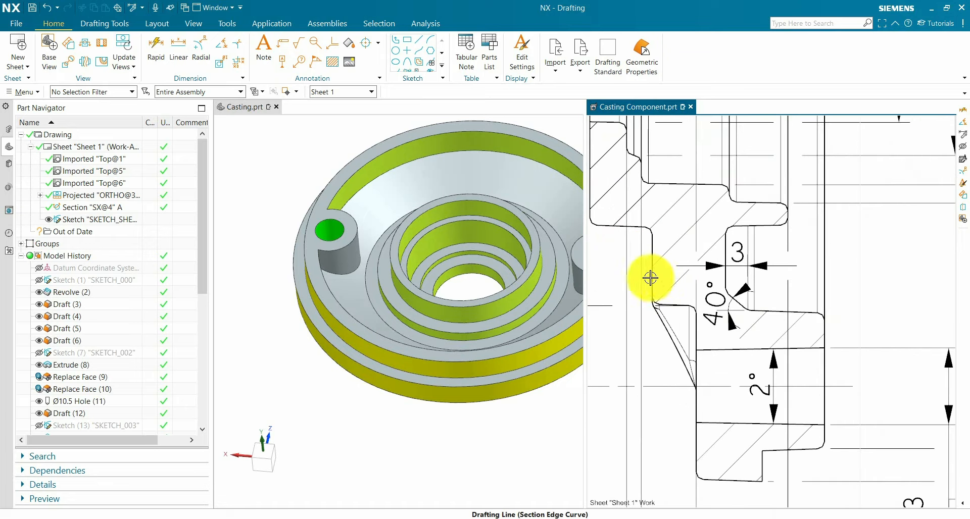
scroll(745, 258, up, 1)
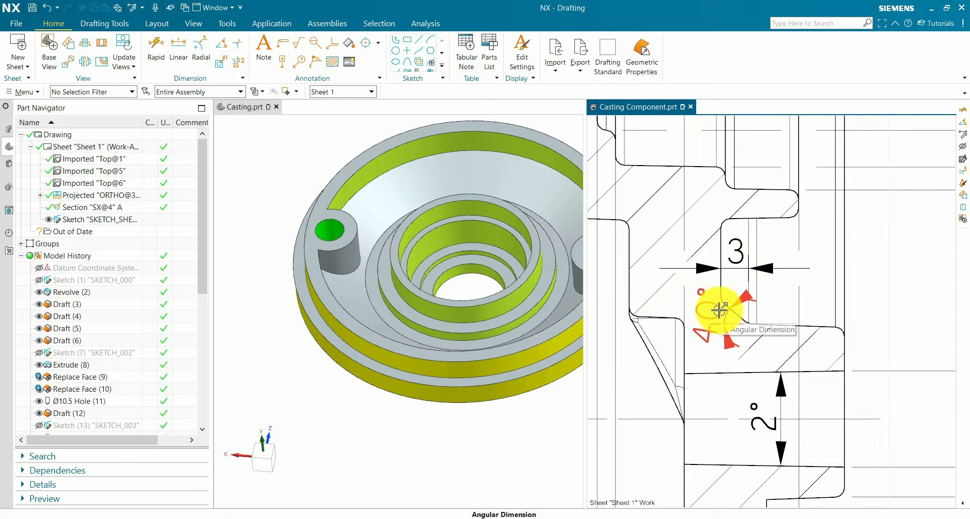
scroll(742, 267, down, 4)
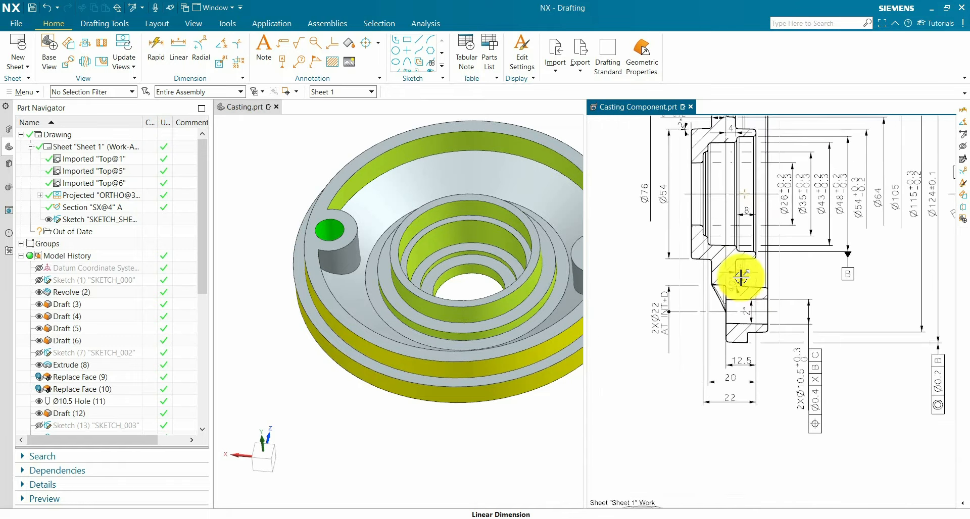
scroll(736, 141, up, 3)
scroll(699, 186, up, 2)
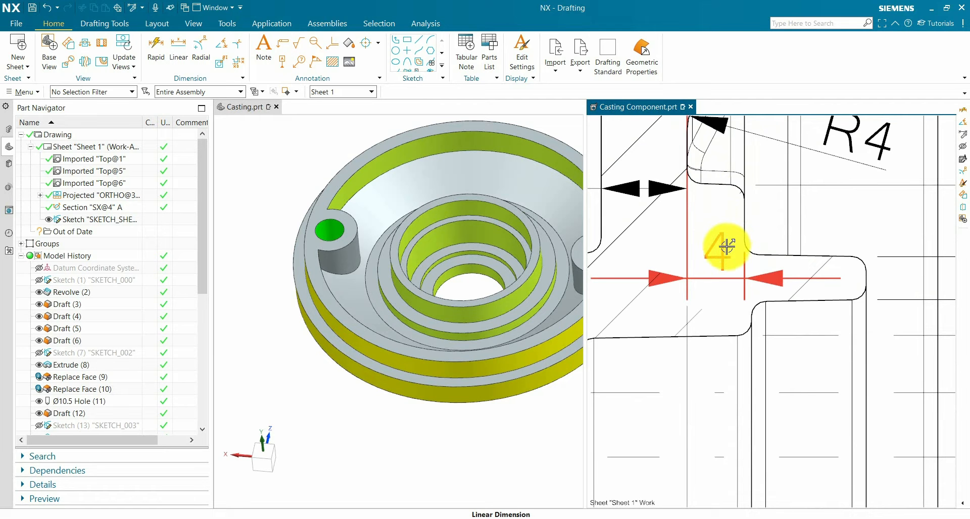
scroll(714, 271, down, 4)
scroll(714, 191, up, 4)
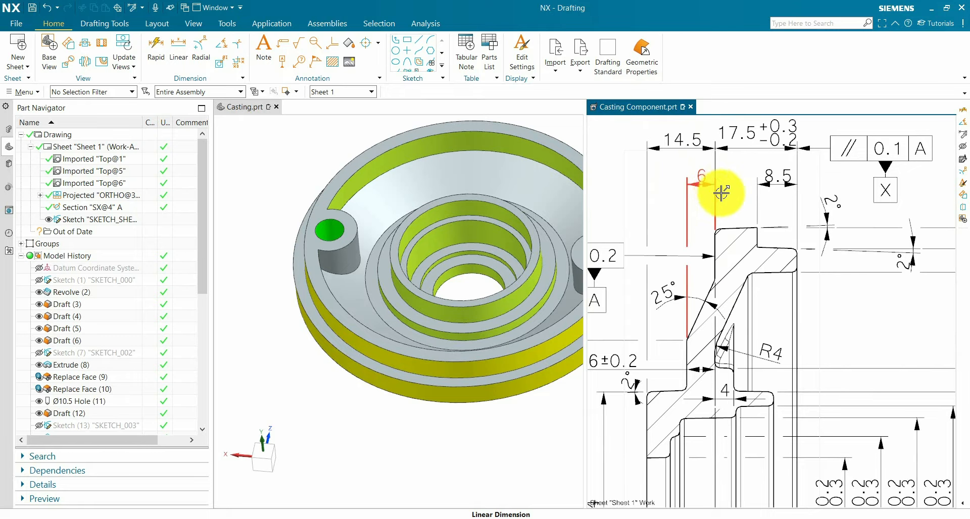
scroll(702, 292, up, 3)
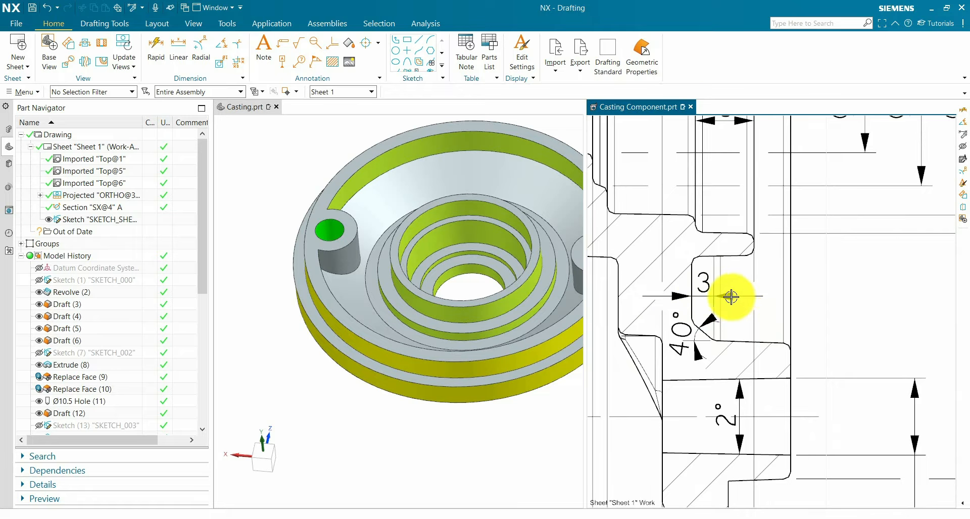
scroll(731, 297, down, 6)
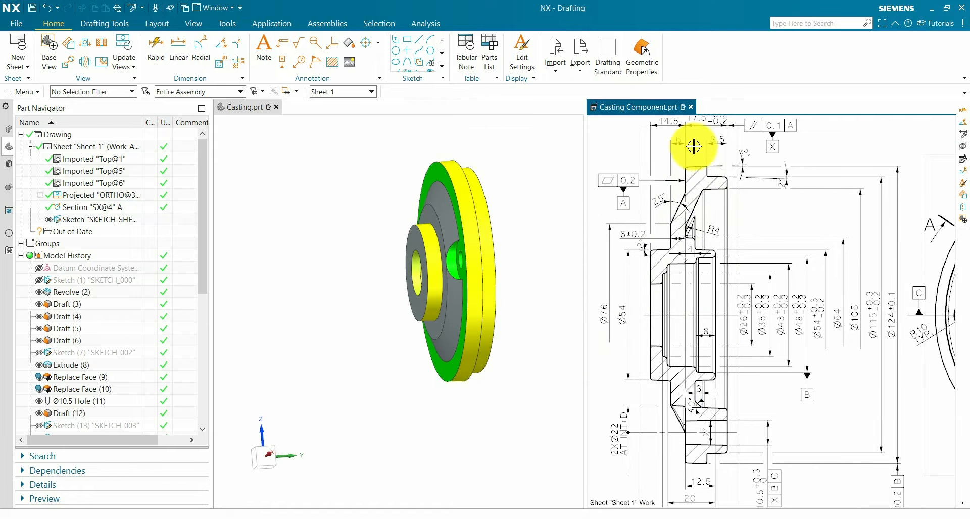
scroll(693, 220, up, 5)
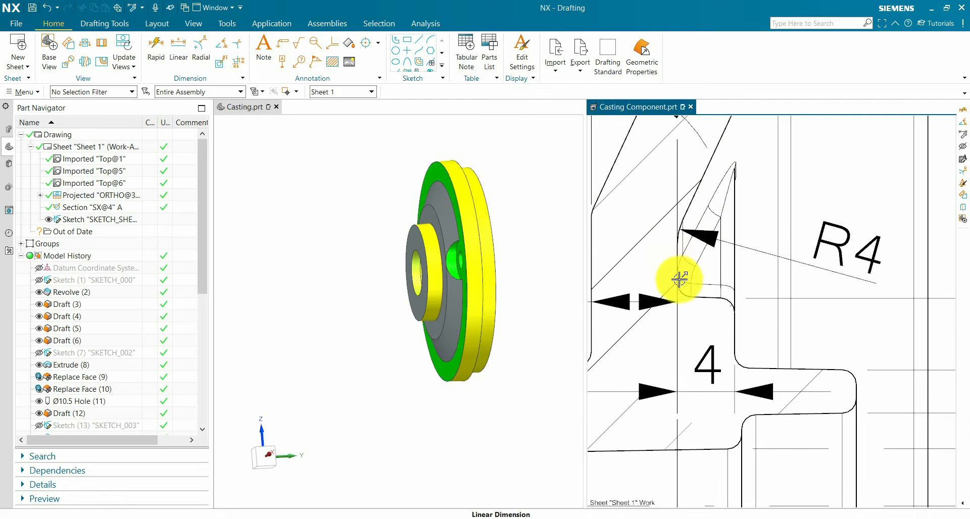
Step: Create a datum plane offset 7 mm from the flat annular web face around the central hub
middle_drag(531, 242, 434, 203)
click(320, 134)
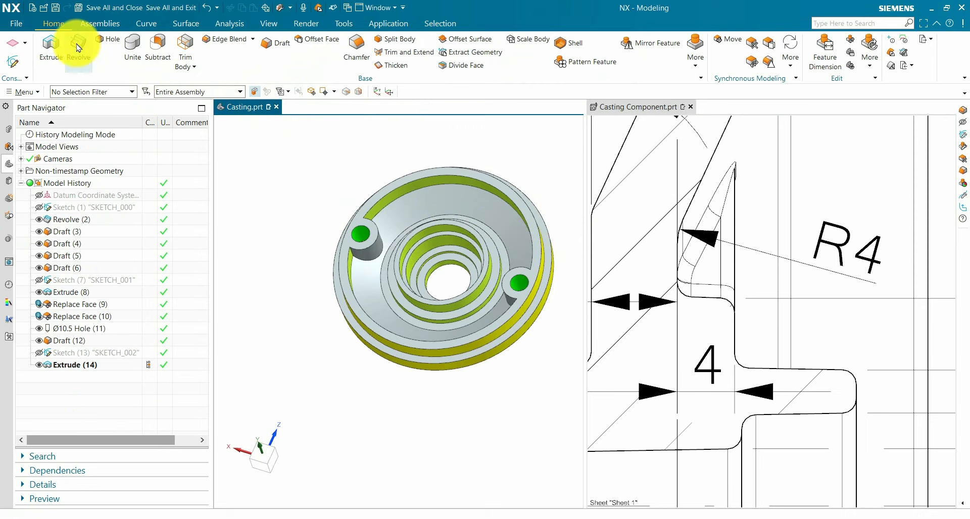
scroll(424, 281, up, 3)
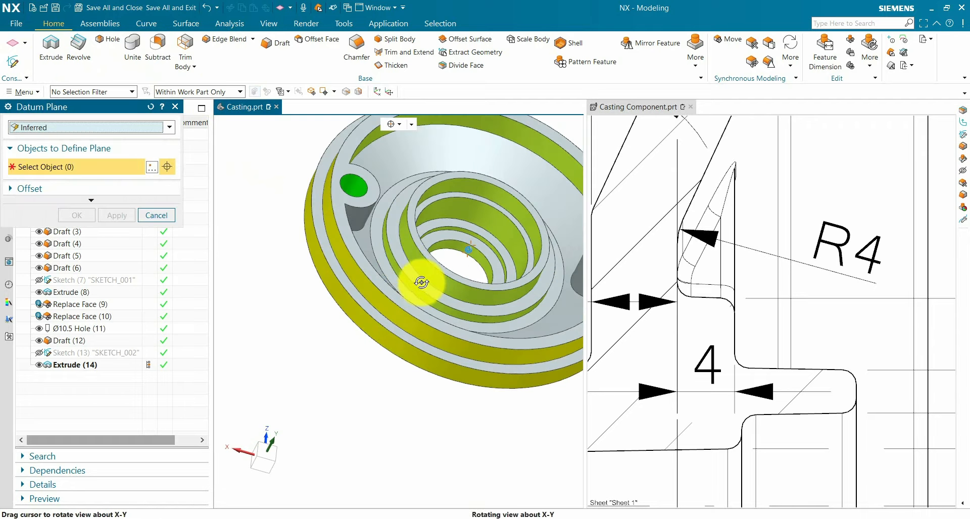
scroll(386, 226, up, 5)
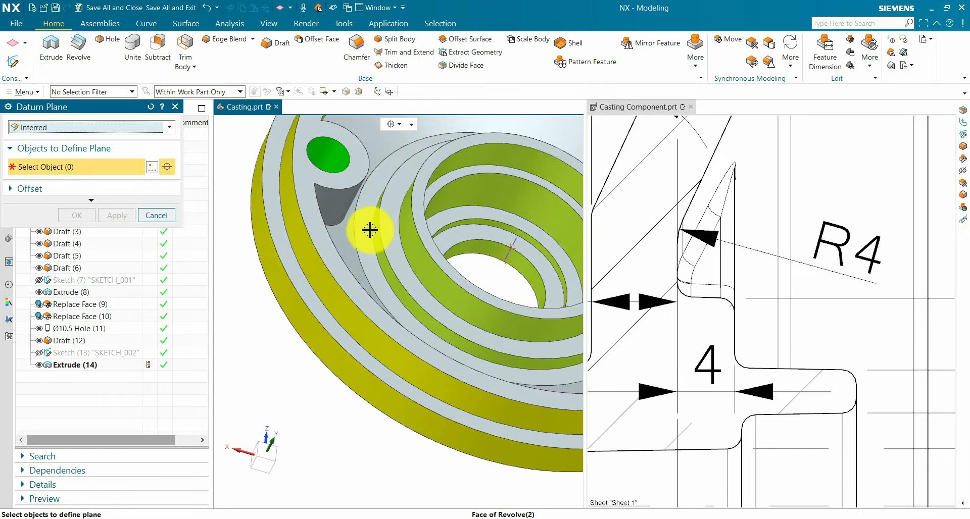
click(374, 245)
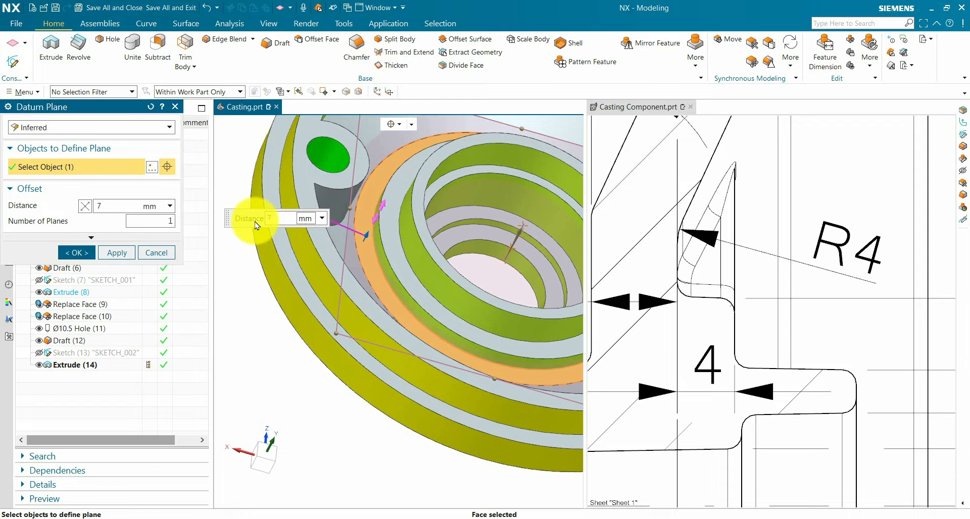
scroll(256, 225, down, 3)
click(77, 252)
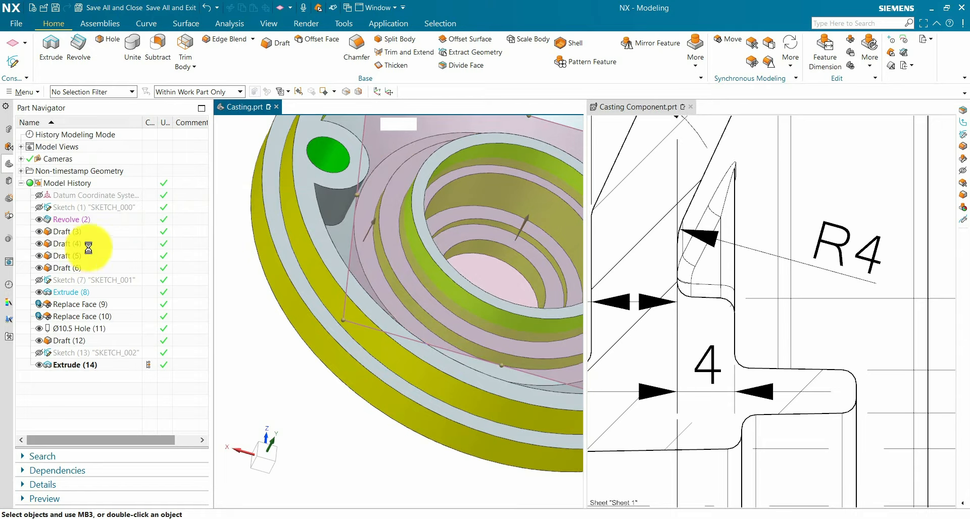
scroll(363, 228, down, 3)
Step: Divide the outer side faces of both bosses with the new datum plane, projecting normal to the faces
middle_drag(363, 228, 447, 233)
scroll(740, 294, down, 5)
scroll(754, 376, up, 5)
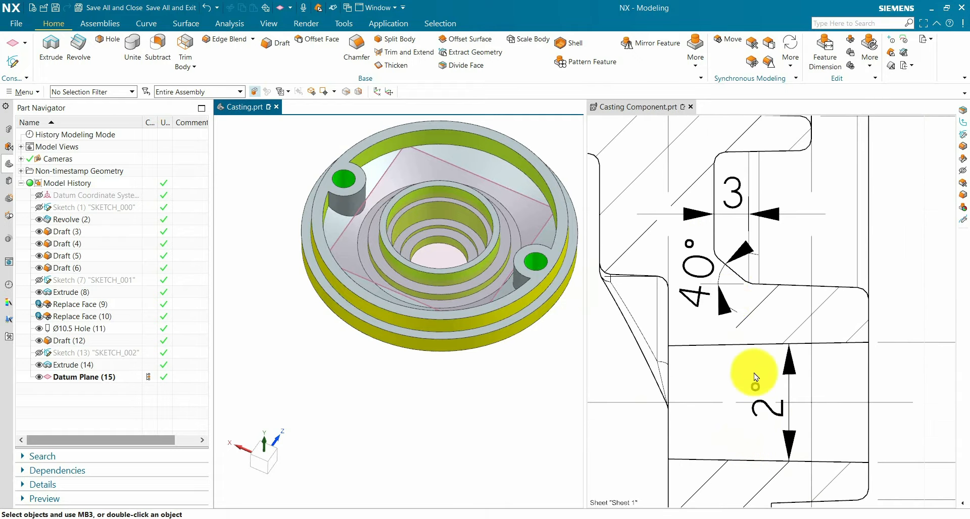
scroll(366, 192, up, 3)
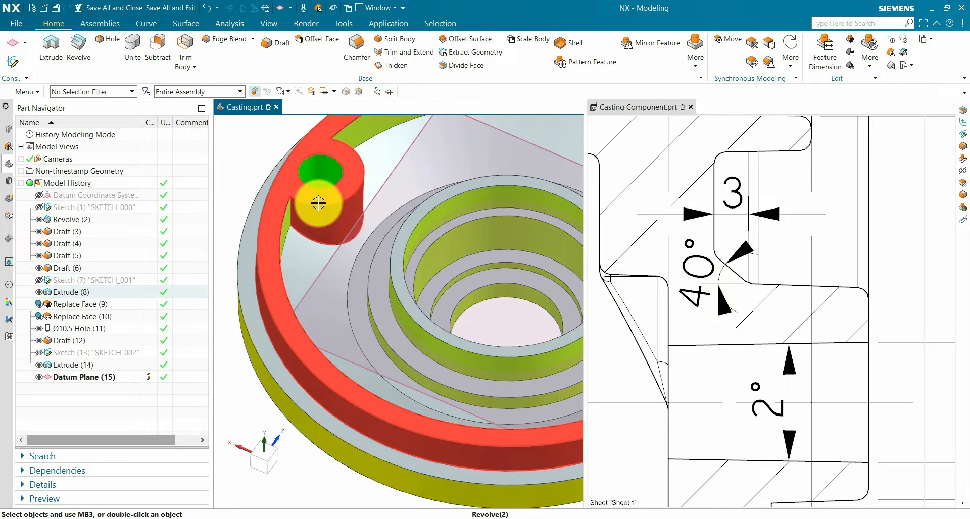
scroll(311, 204, down, 3)
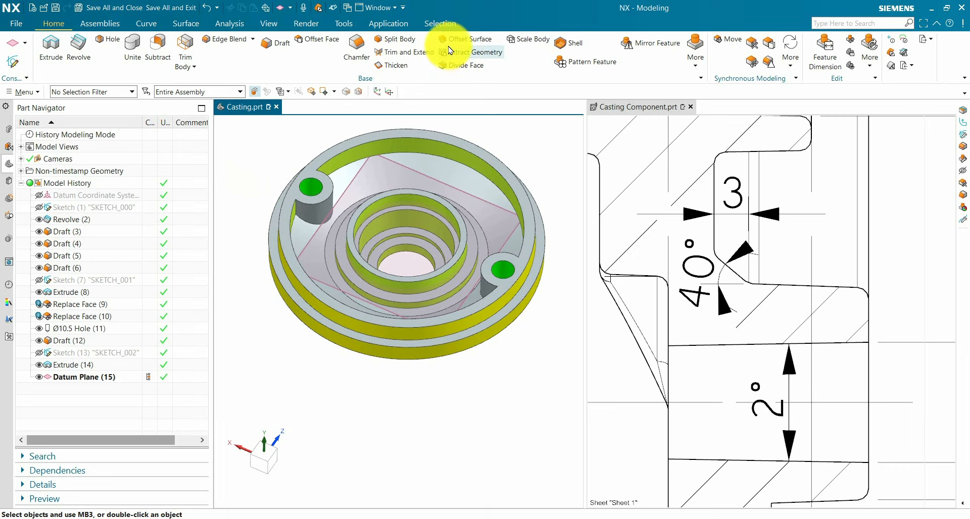
click(463, 69)
scroll(325, 202, up, 4)
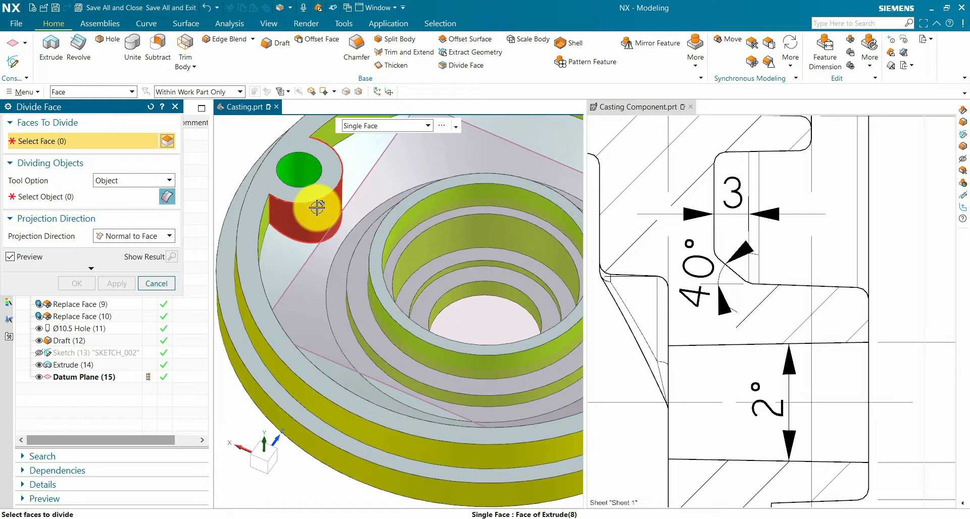
click(332, 215)
middle_drag(333, 216, 504, 242)
click(504, 240)
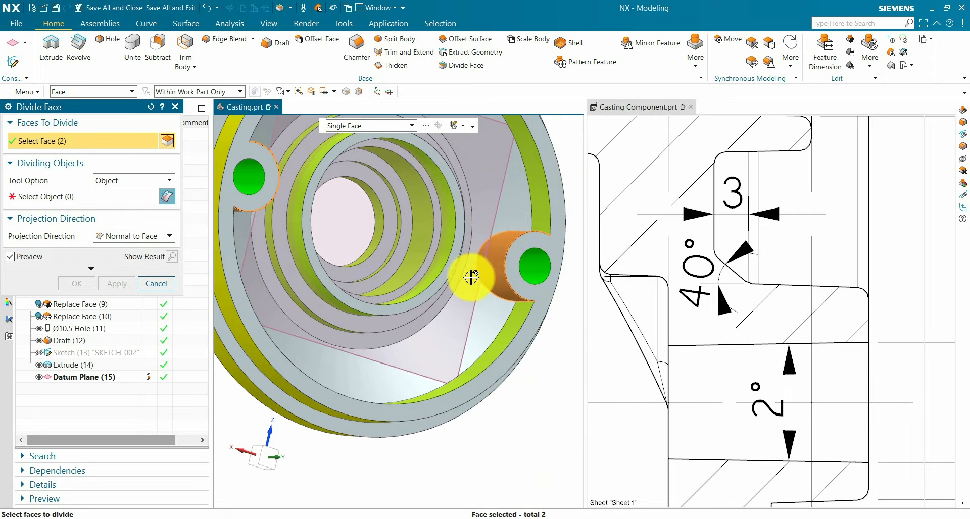
key(Home)
click(91, 201)
click(373, 196)
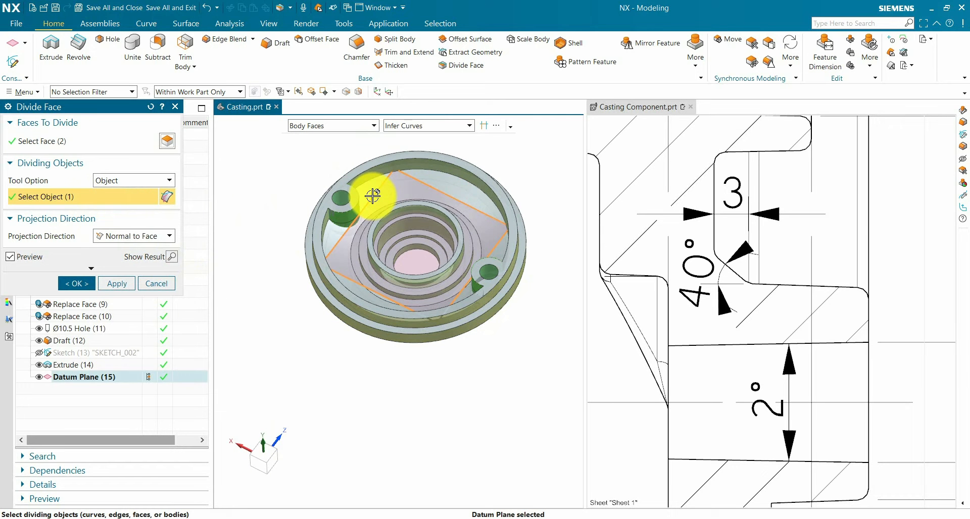
click(80, 285)
Step: Start an edge draft on one boss, using its dividing edge as stationary edge and the Y axis as draw direction
scroll(438, 147, up, 5)
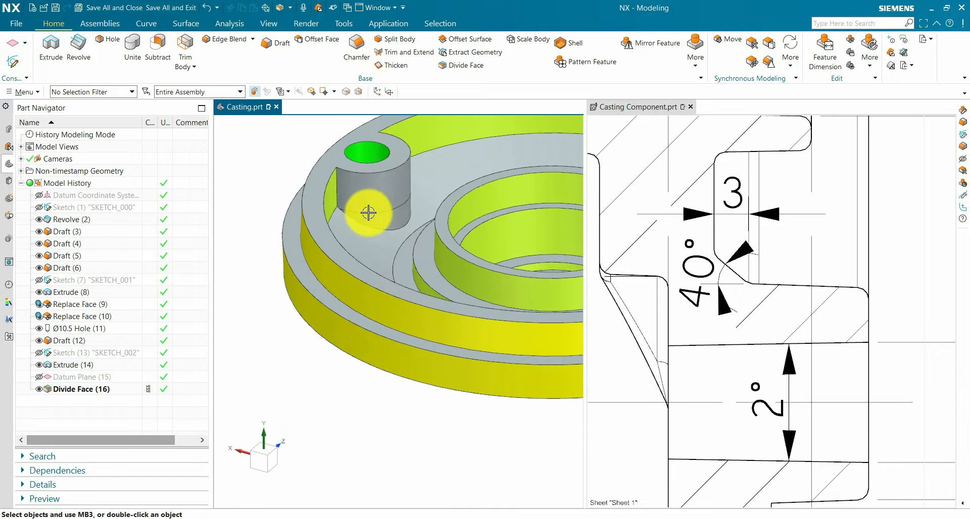
middle_drag(370, 211, 448, 222)
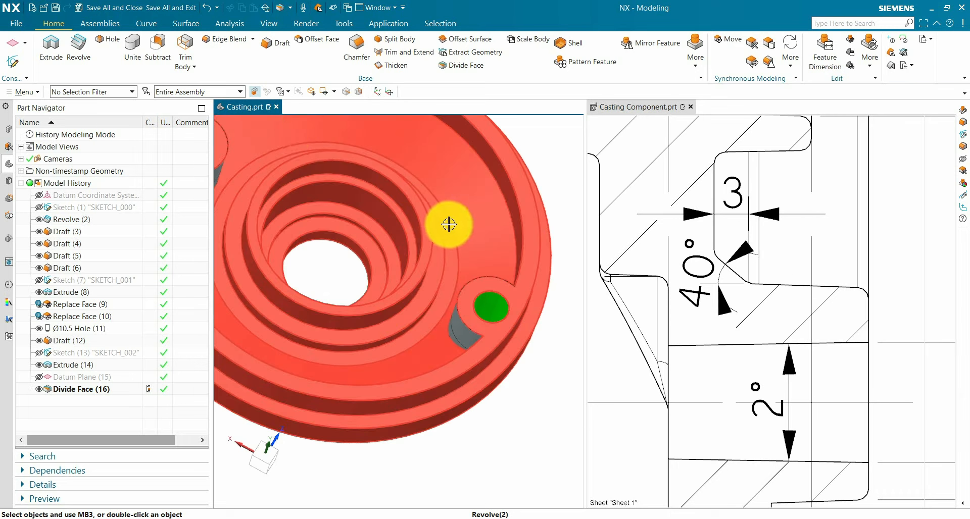
click(275, 46)
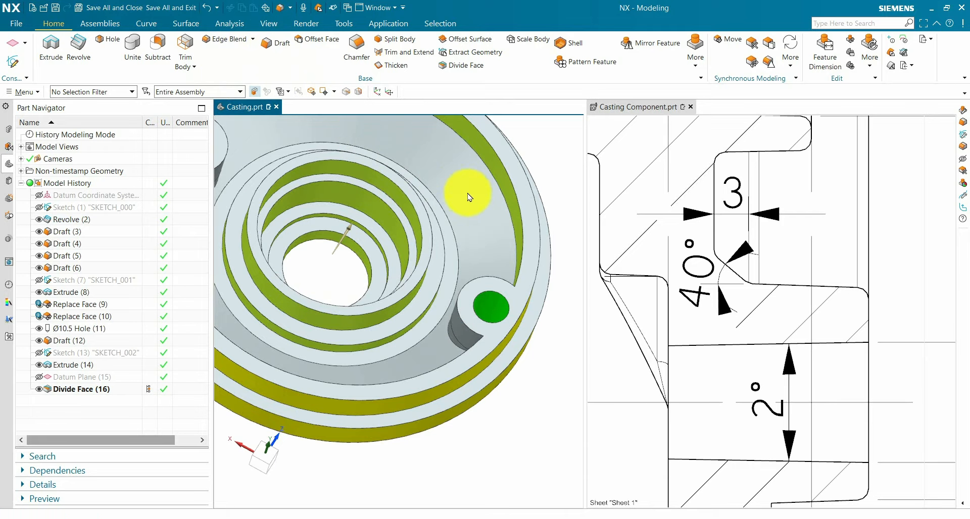
scroll(469, 195, down, 2)
click(89, 209)
scroll(534, 214, down, 3)
scroll(403, 204, up, 3)
scroll(403, 204, up, 4)
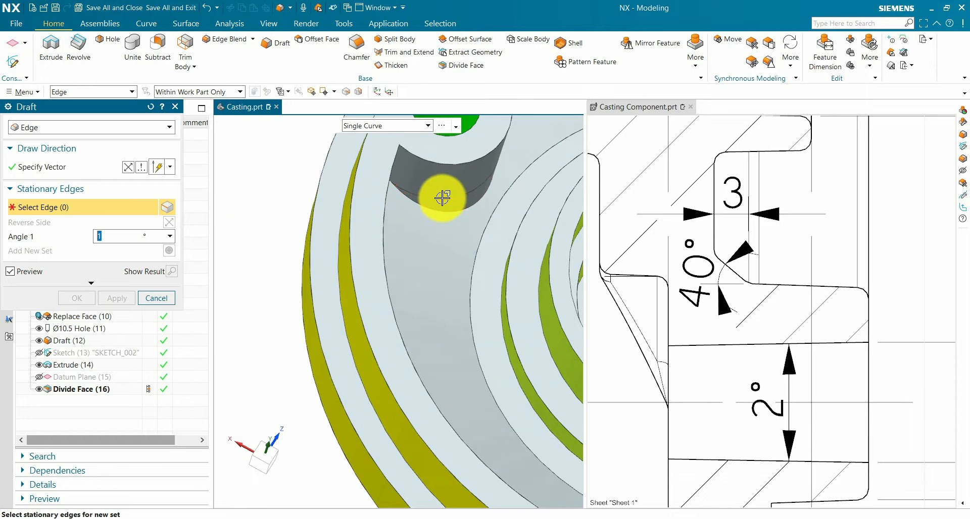
click(443, 196)
click(114, 169)
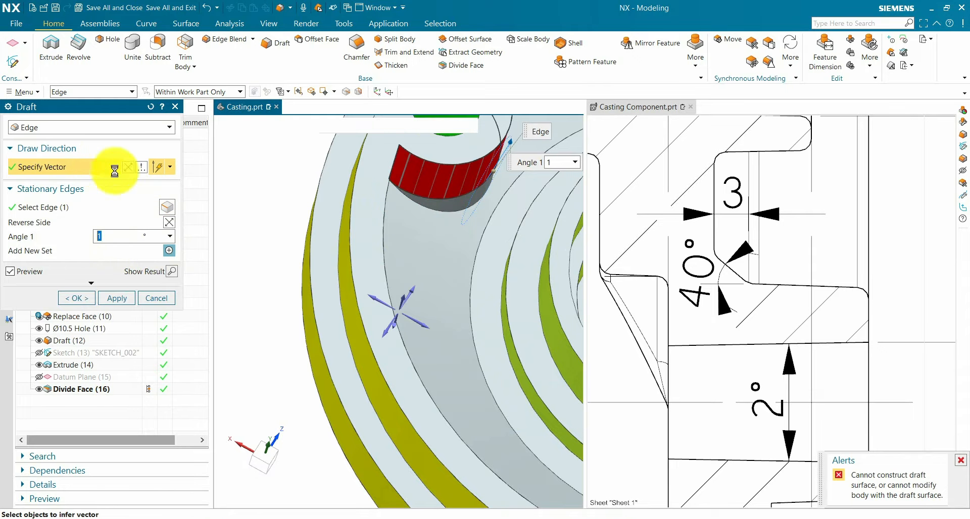
click(399, 329)
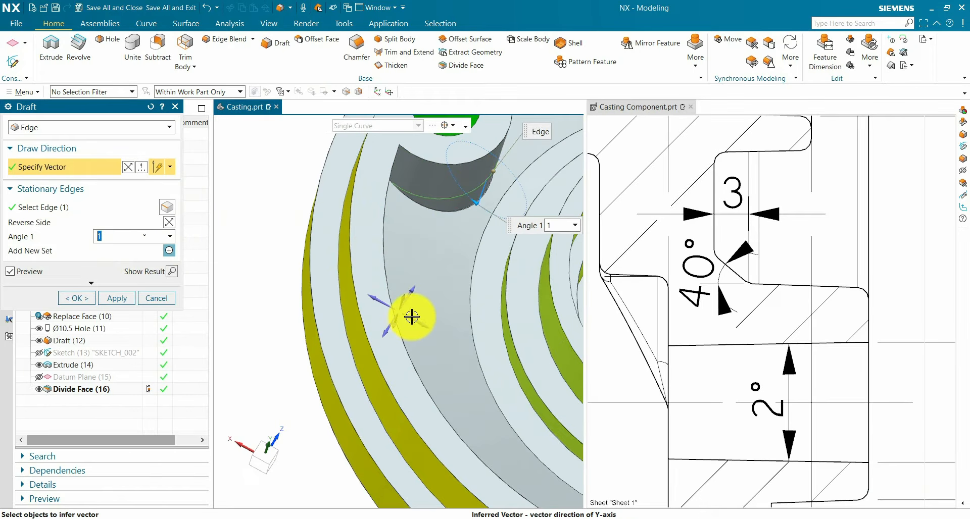
Step: Adjust the drafted side and set the draft angle at the boss foot to 40°
drag(476, 202, 487, 209)
click(168, 222)
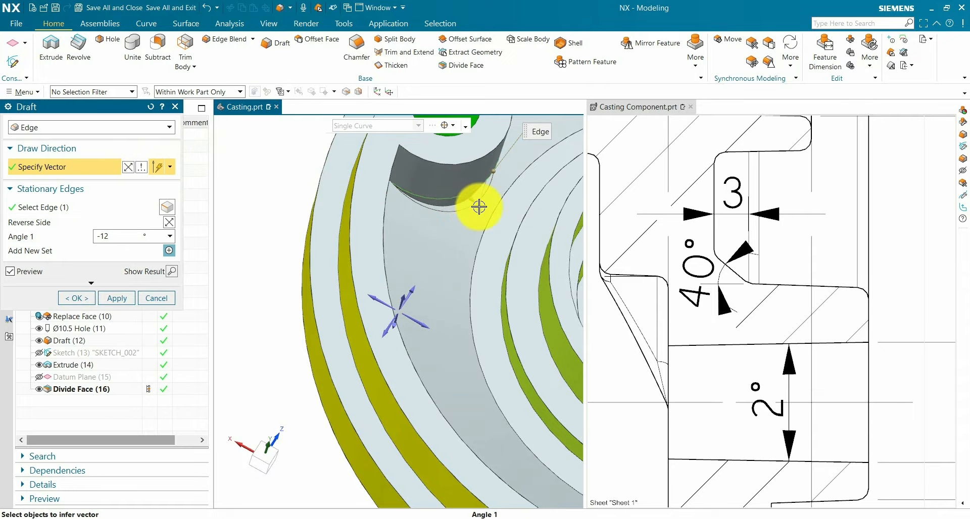
drag(479, 207, 490, 213)
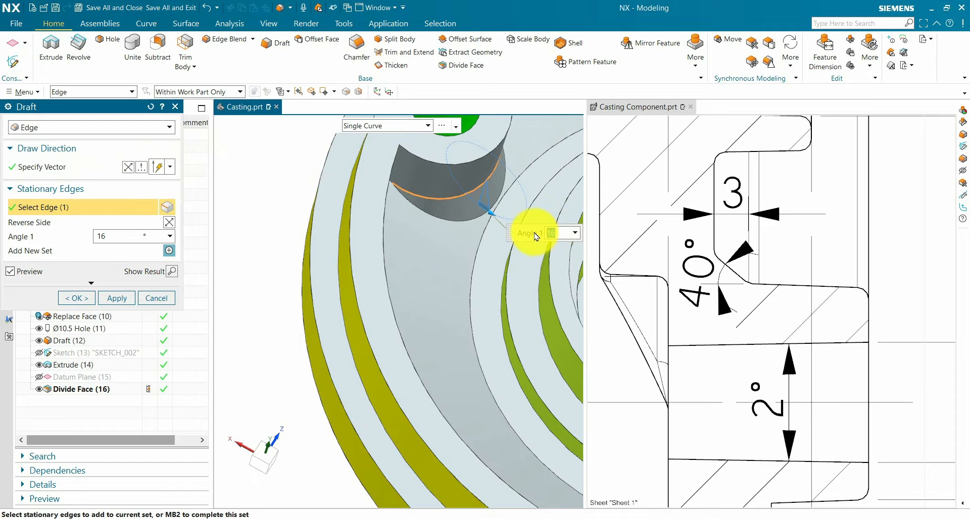
text(40)
scroll(411, 211, down, 8)
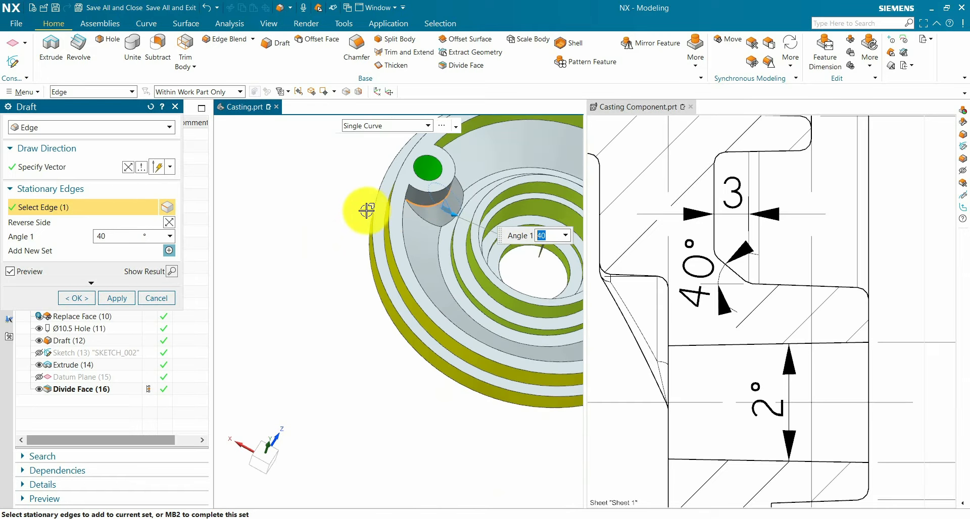
Step: Add the other boss's dividing edge to the same 40° draft set and complete the draft
scroll(405, 238, up, 6)
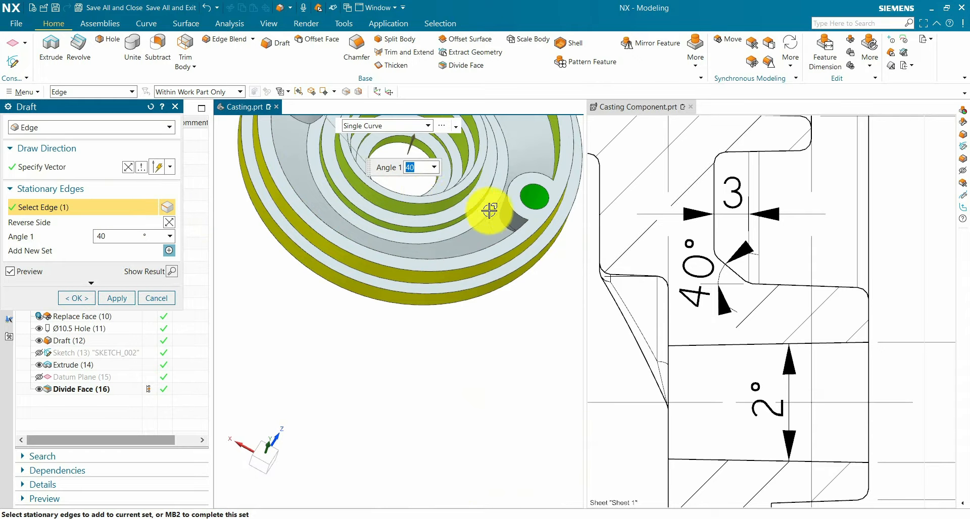
scroll(523, 216, up, 4)
click(486, 247)
scroll(468, 242, down, 5)
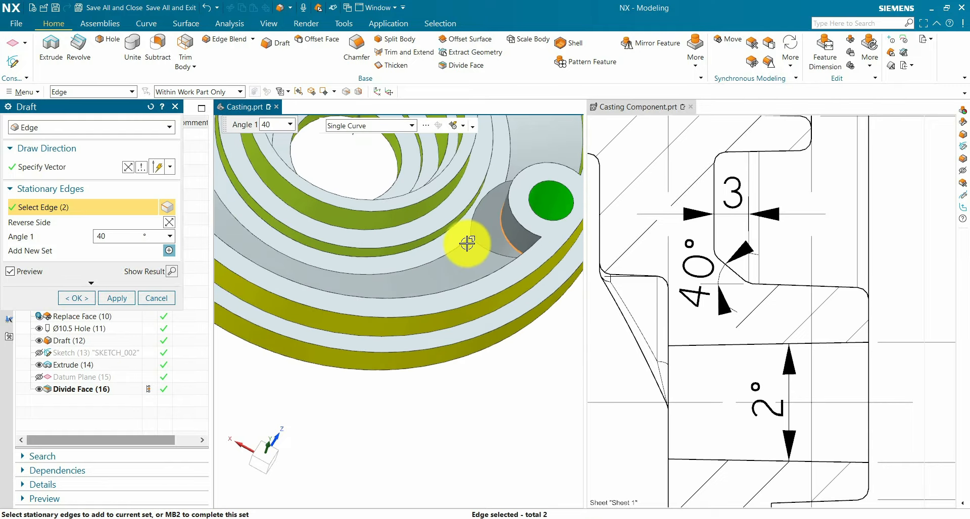
click(85, 305)
scroll(487, 349, down, 3)
Step: Examine the drafted bosses and the drawing's top view for the corner radius where a boss meets the outer wall
middle_drag(488, 349, 478, 278)
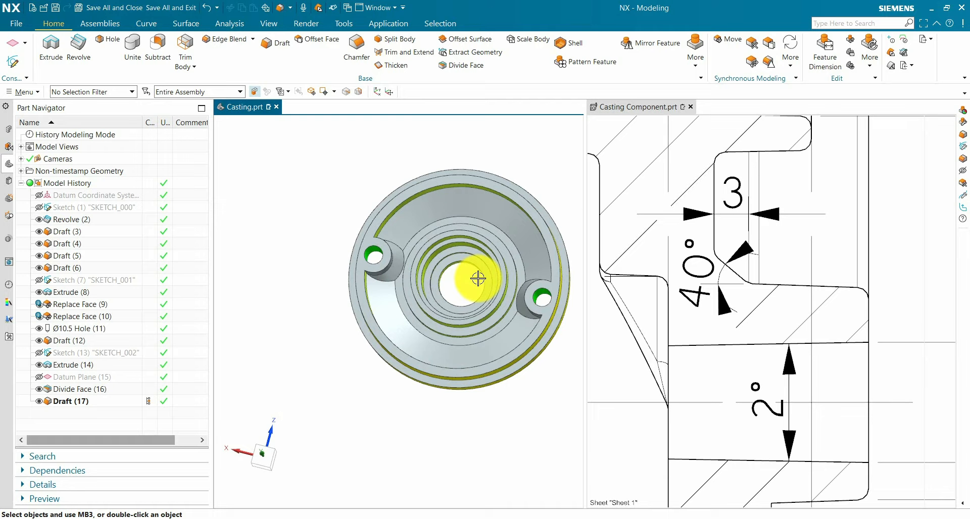
key(ctrl+h)
middle_drag(422, 400, 391, 289)
scroll(390, 289, up, 5)
middle_drag(418, 243, 445, 216)
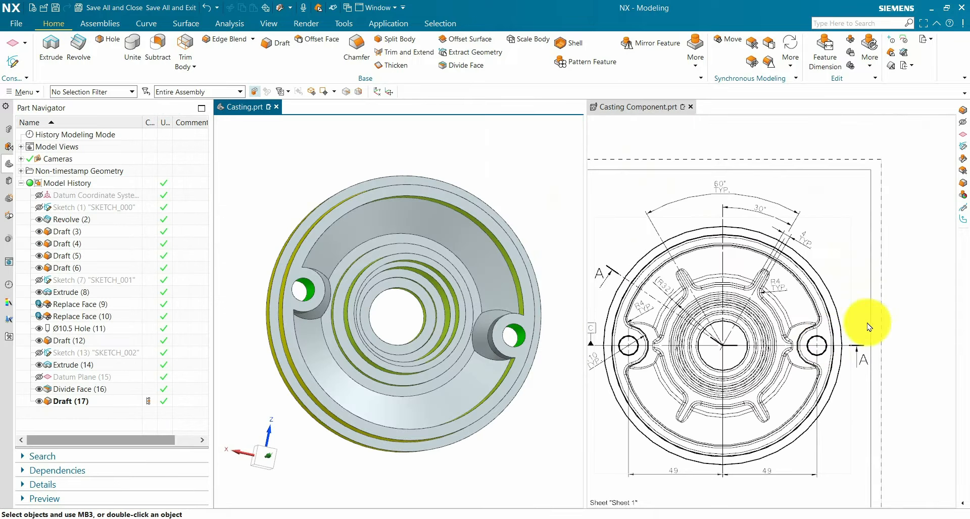
scroll(697, 364, up, 6)
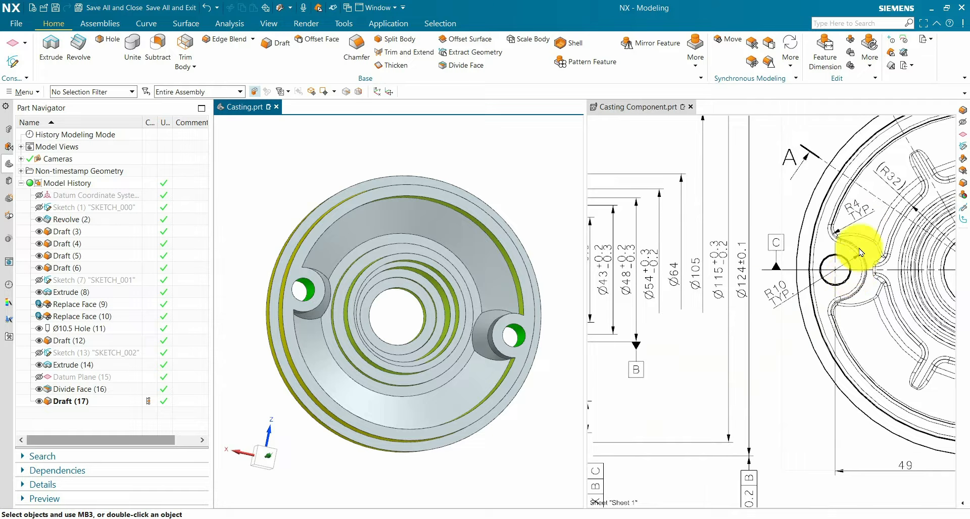
scroll(855, 204, up, 3)
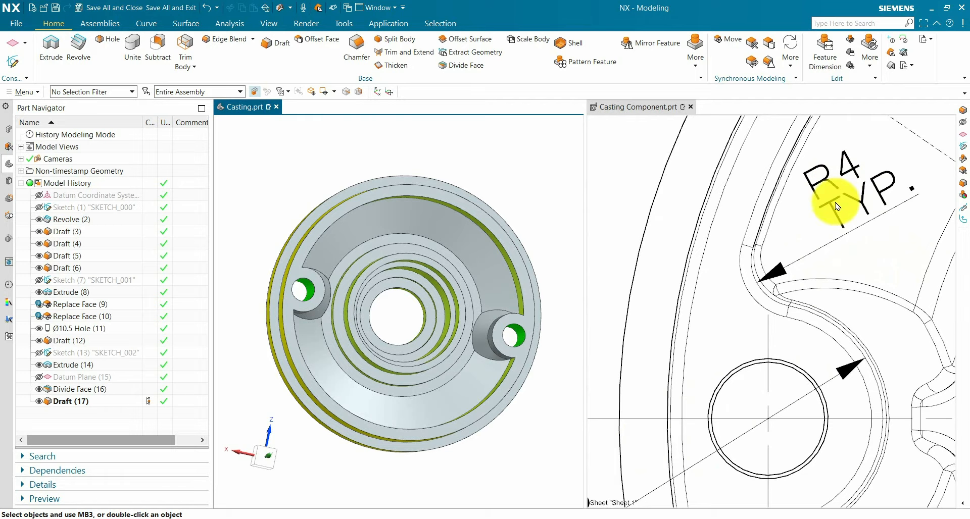
Step: Start a 4 mm edge blend on the two corner edges where one boss meets the outer wall, selecting single curves
click(226, 39)
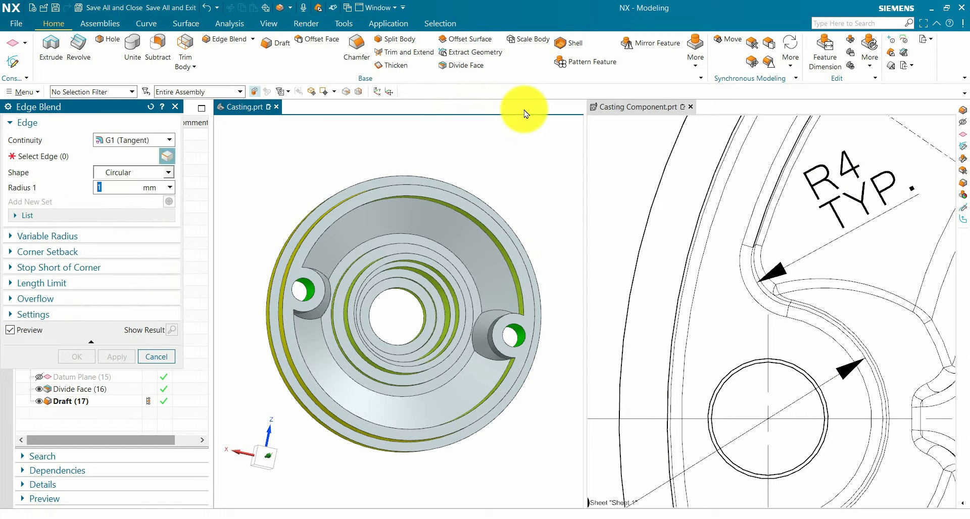
click(392, 126)
click(375, 137)
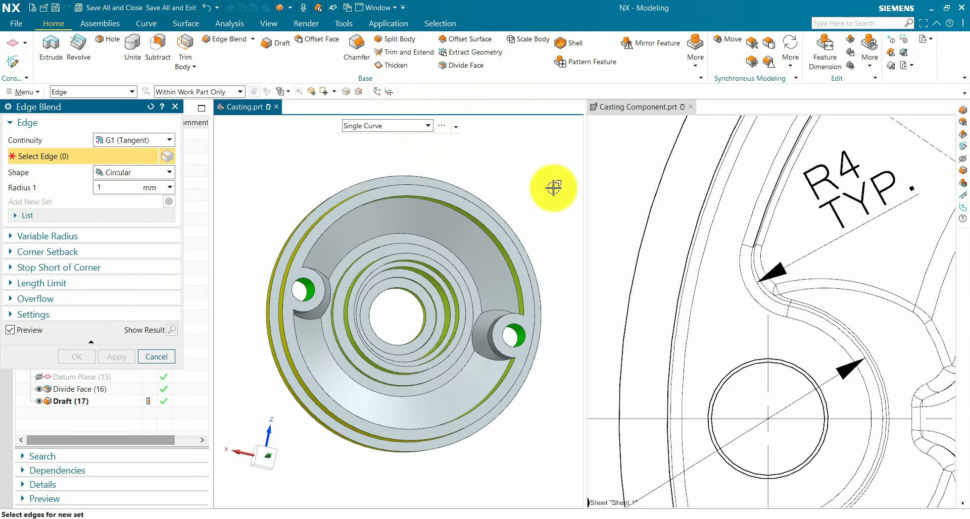
middle_drag(559, 186, 513, 326)
scroll(513, 325, up, 3)
click(525, 316)
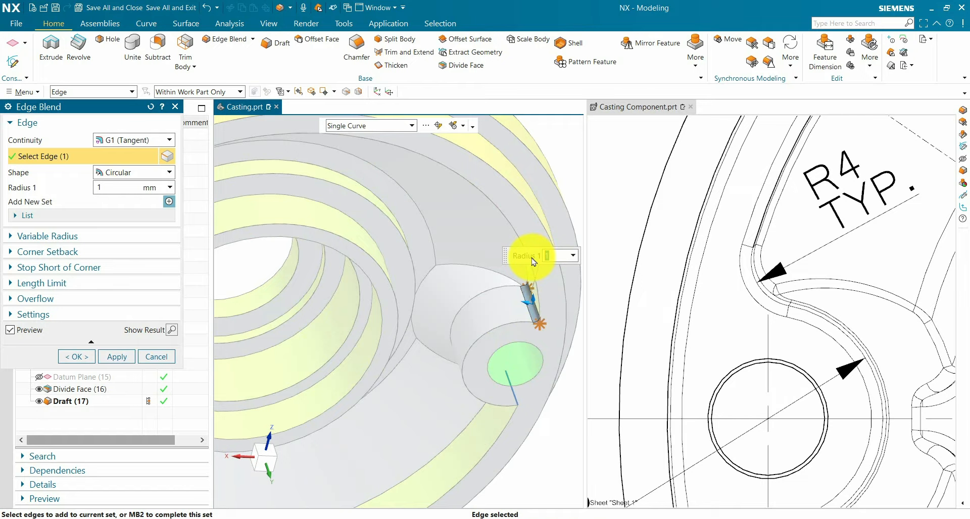
middle_drag(559, 319, 535, 416)
click(517, 399)
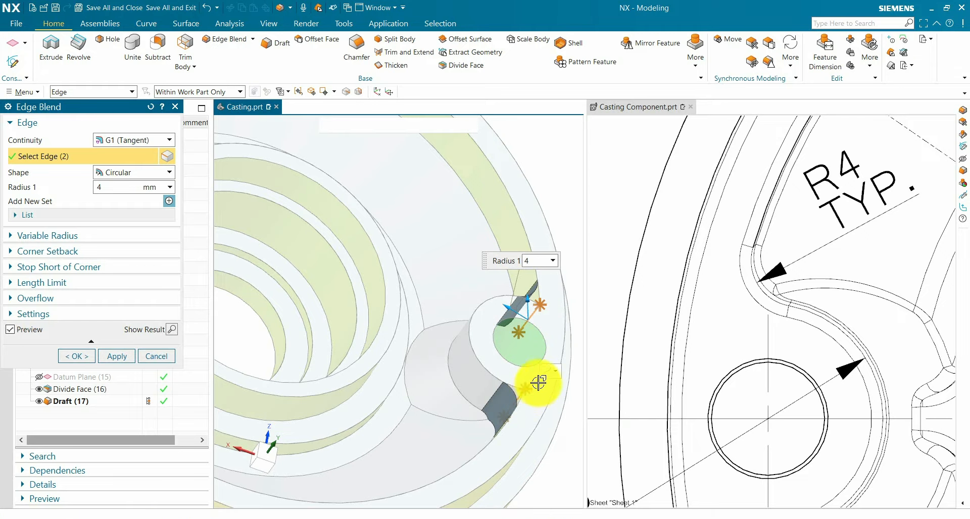
Step: Add the other boss's two outer-wall corner edges to the 4 mm edge blend and complete it
scroll(556, 228, down, 3)
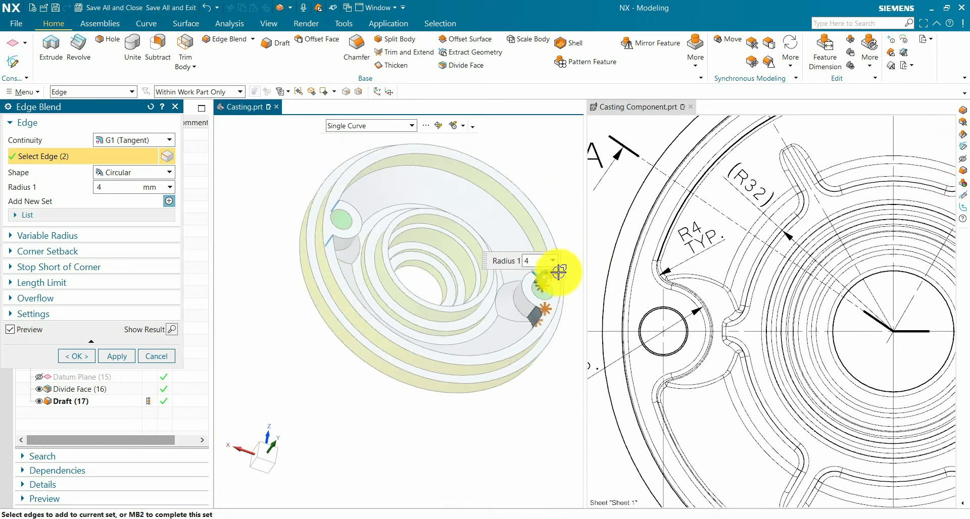
middle_drag(558, 271, 306, 346)
scroll(347, 230, up, 3)
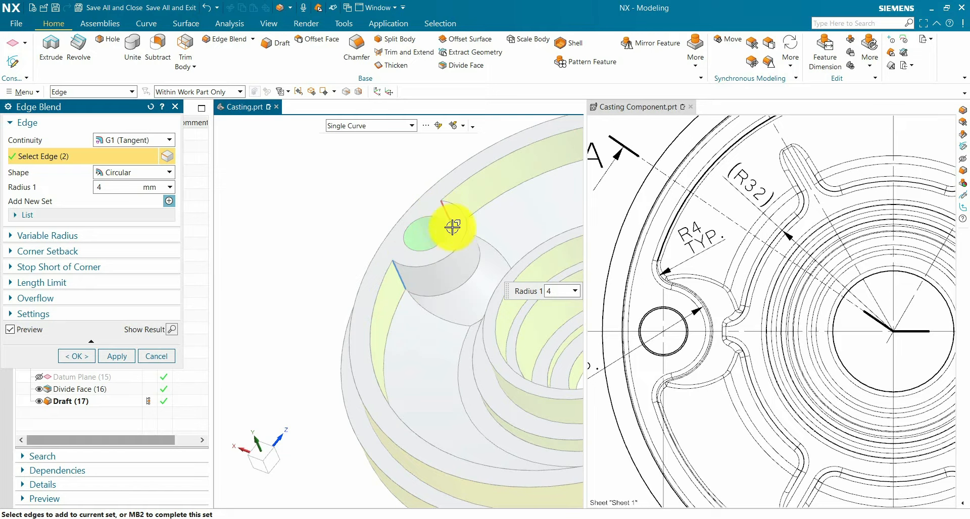
click(410, 277)
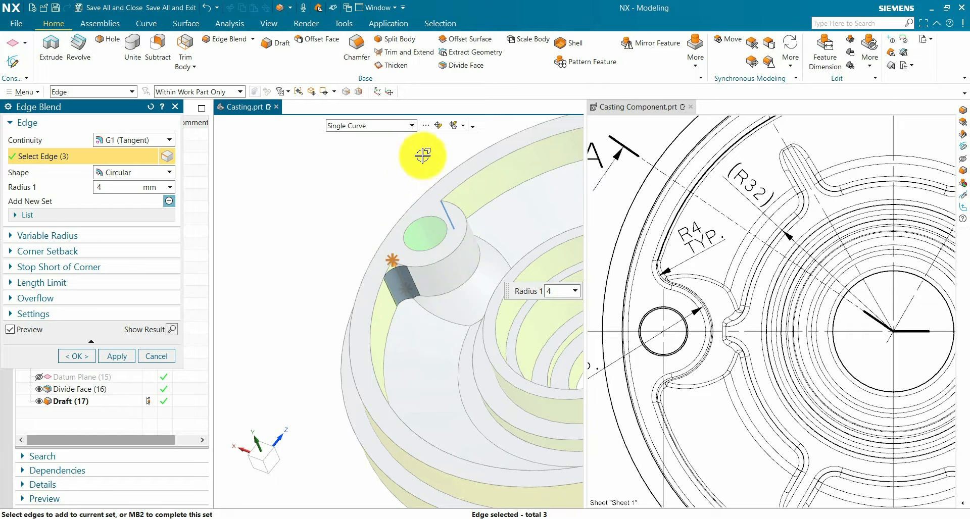
middle_drag(405, 183, 396, 253)
scroll(433, 256, up, 3)
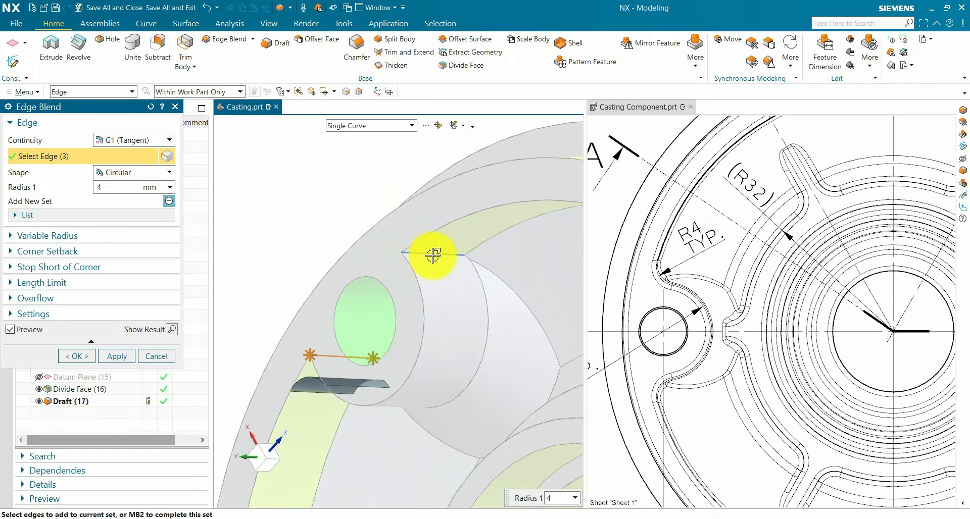
key(ctrl+f)
middle_drag(490, 405, 531, 388)
click(81, 356)
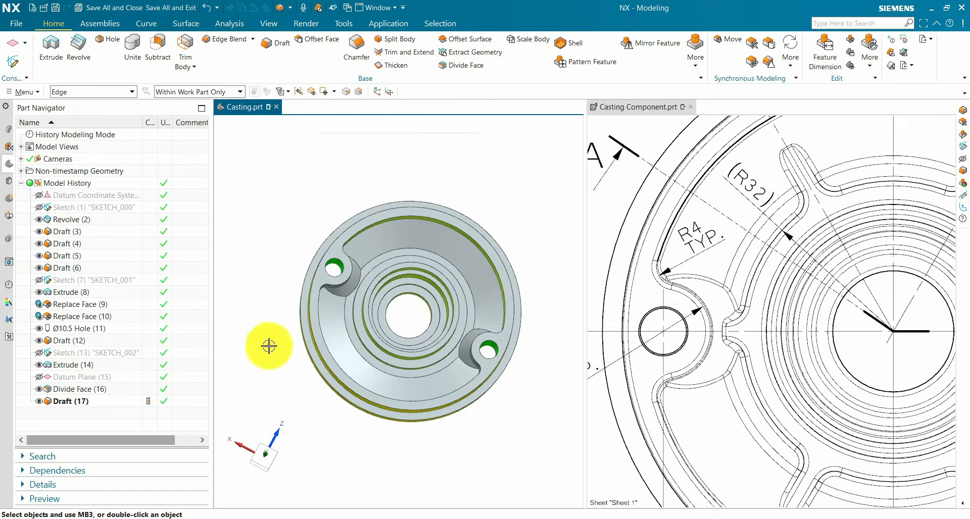
Step: Examine the drawing's top view for the angles, width and radius of the ribs around the hub
click(696, 246)
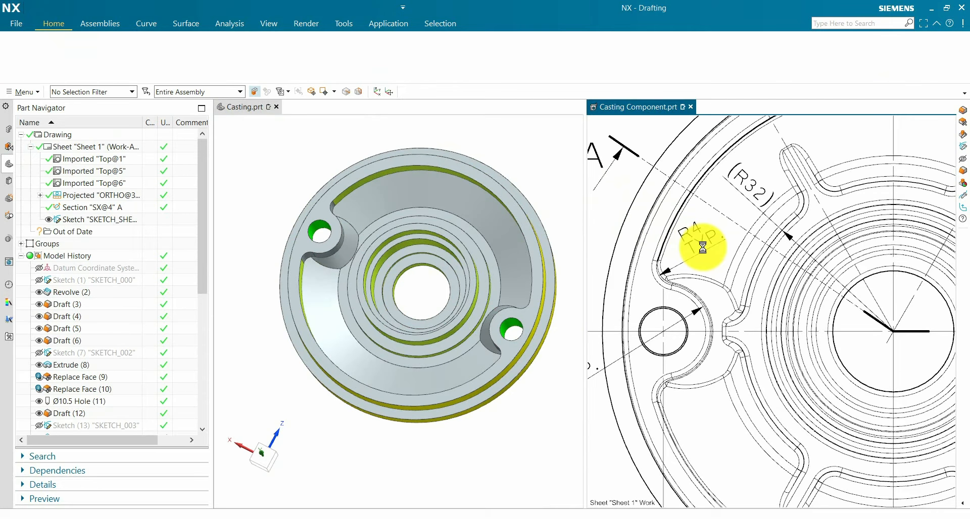
scroll(703, 247, down, 5)
scroll(823, 225, up, 3)
click(826, 166)
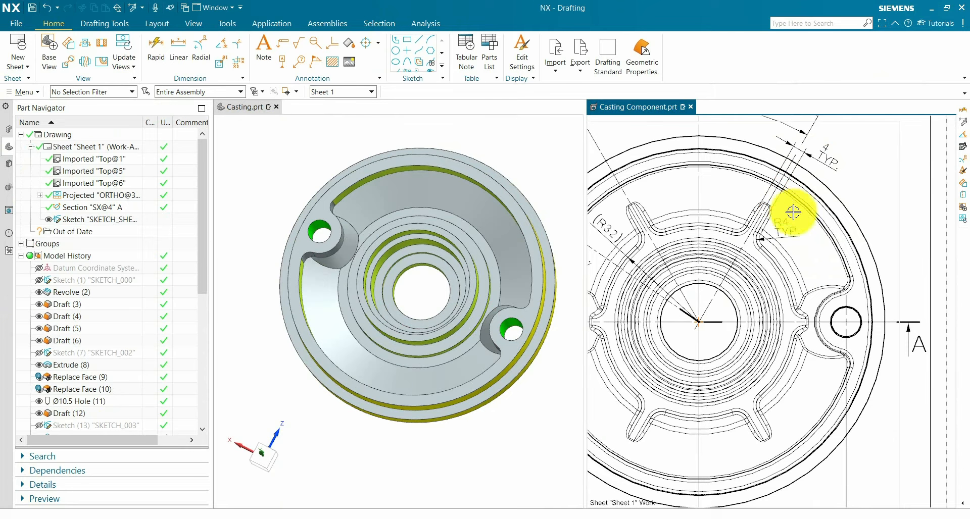
mouse_move(510, 248)
middle_down()
mouse_move(524, 245)
mouse_move(514, 253)
middle_up()
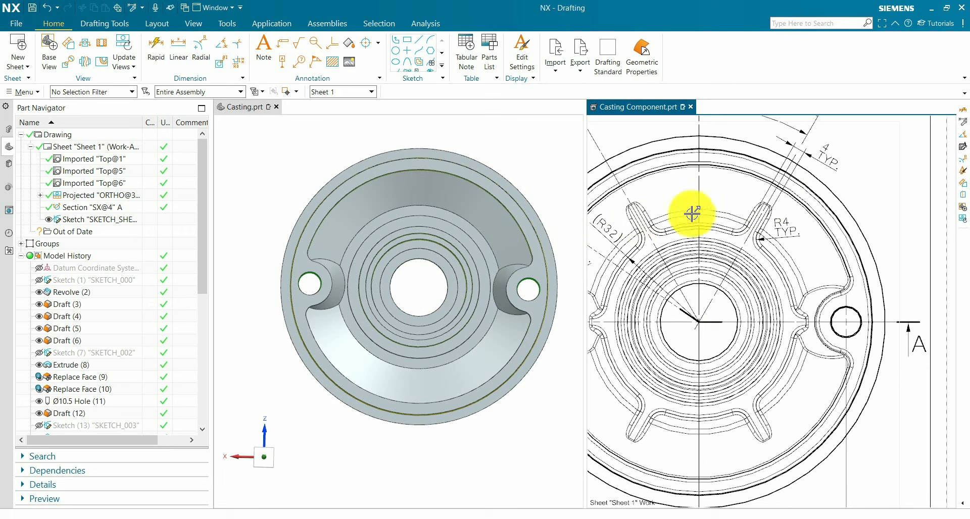
scroll(803, 251, down, 3)
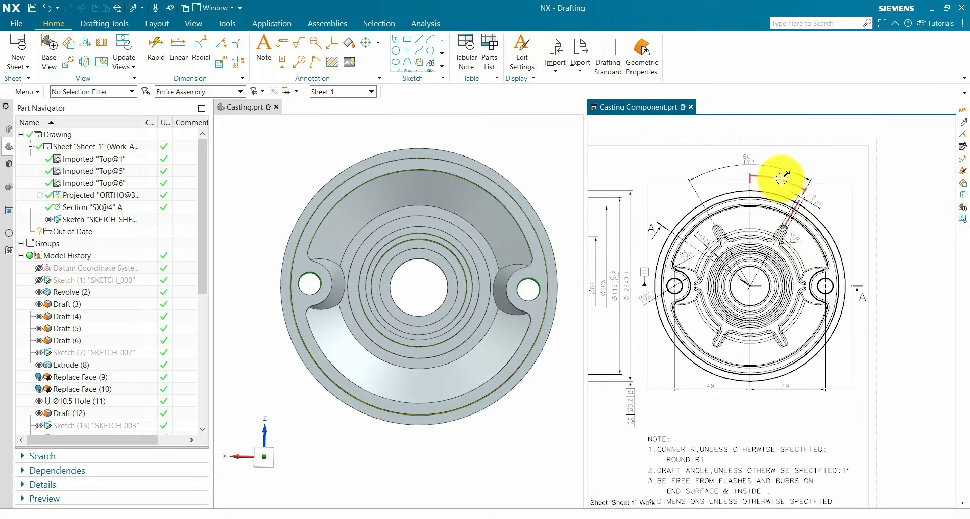
scroll(780, 190, up, 3)
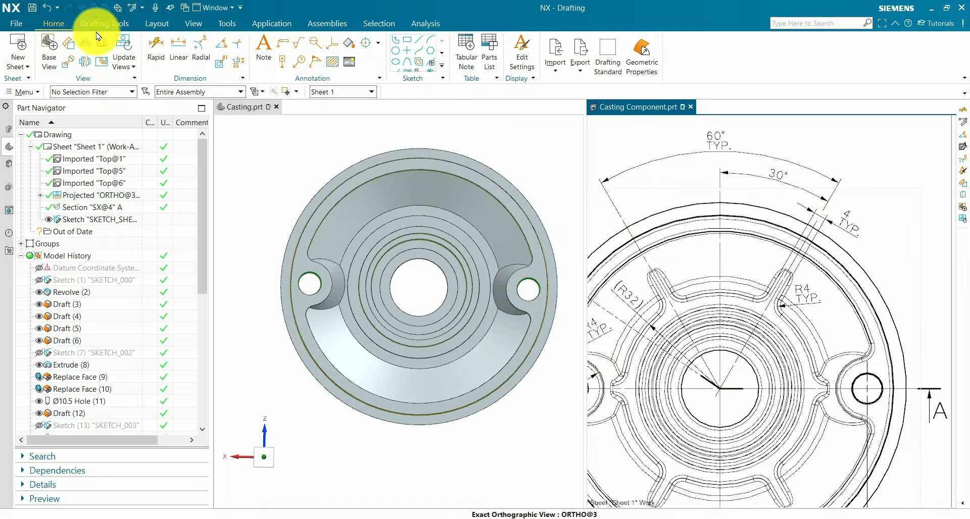
Step: Start a new sketch in the casting part on the flat rim face around the recess and check its horizontal reference
click(287, 127)
click(34, 65)
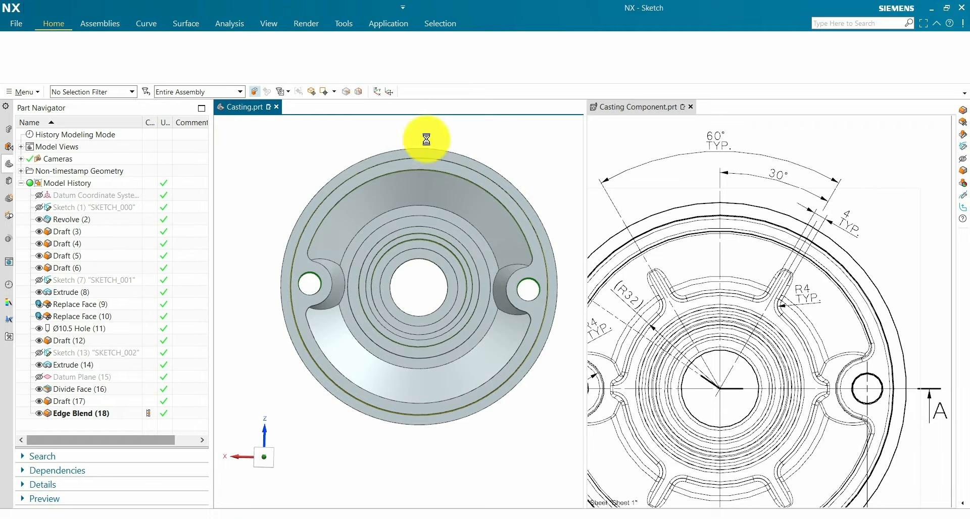
click(450, 169)
click(75, 237)
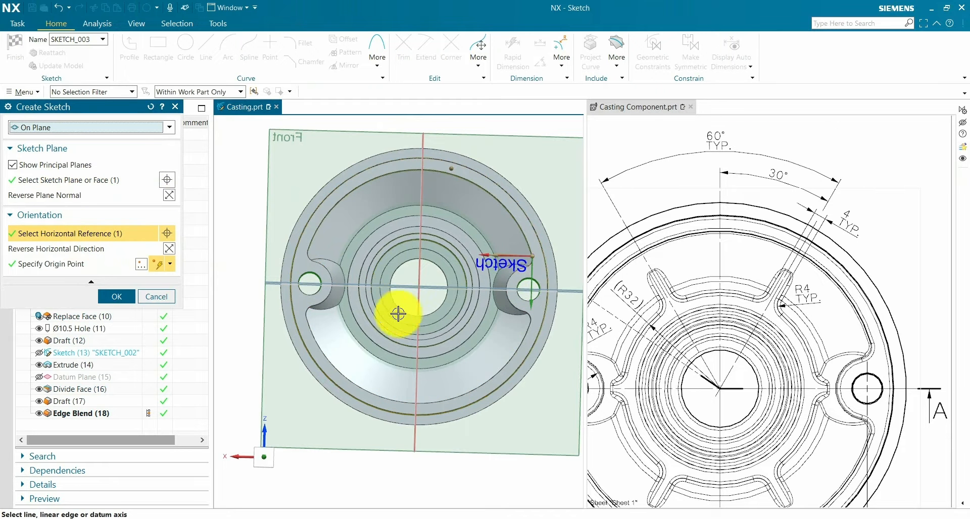
scroll(398, 313, down, 3)
mouse_move(411, 314)
middle_down()
mouse_move(426, 336)
mouse_move(427, 319)
middle_up()
click(78, 182)
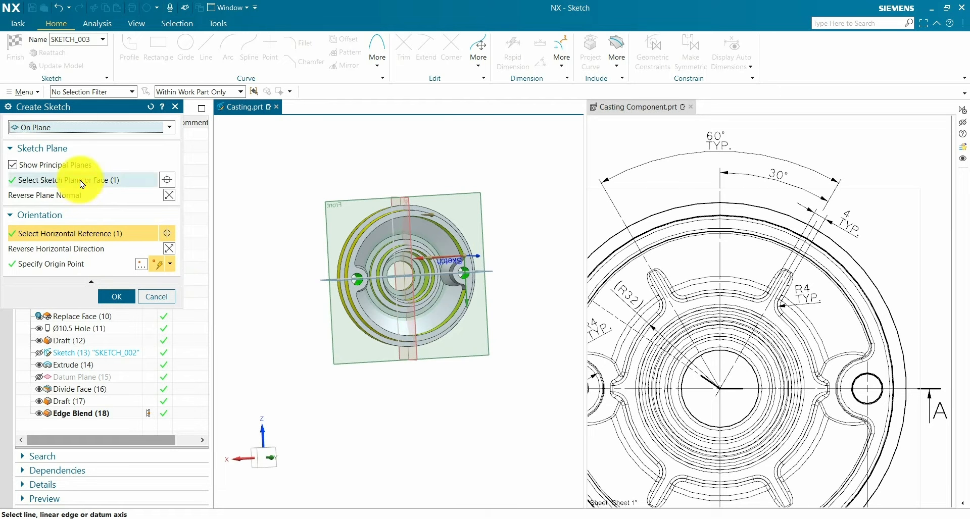
click(126, 235)
click(430, 293)
scroll(430, 293, up, 2)
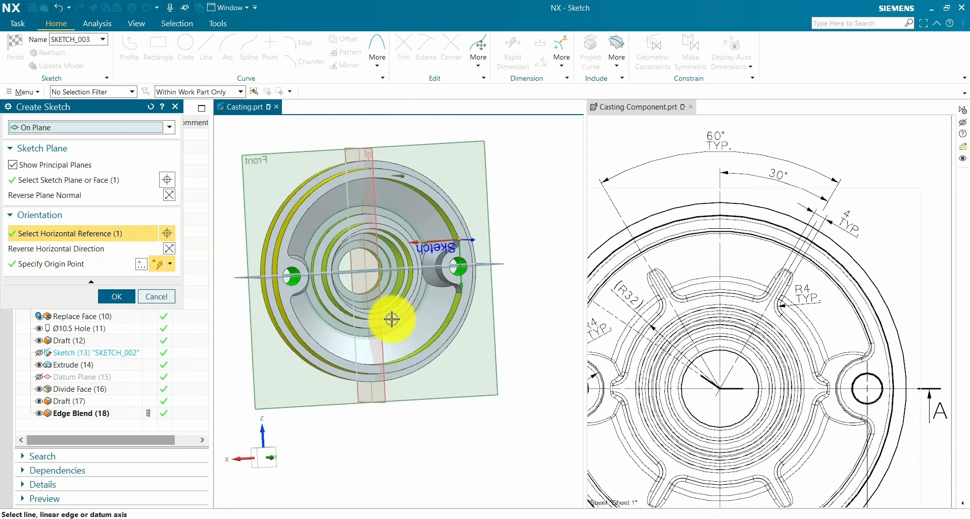
Step: Set the sketch origin to the centre of the part's circular rim edge and enter the sketch
click(76, 264)
click(170, 264)
click(158, 369)
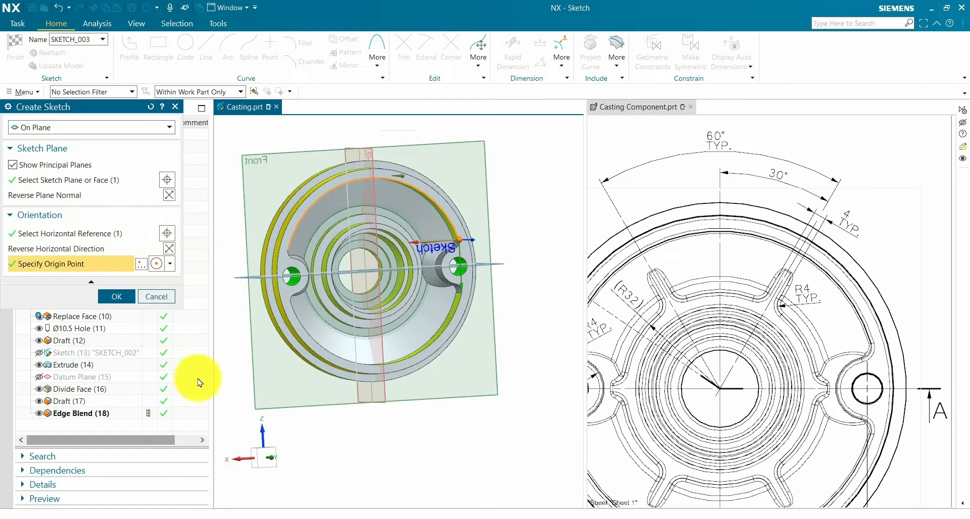
click(348, 369)
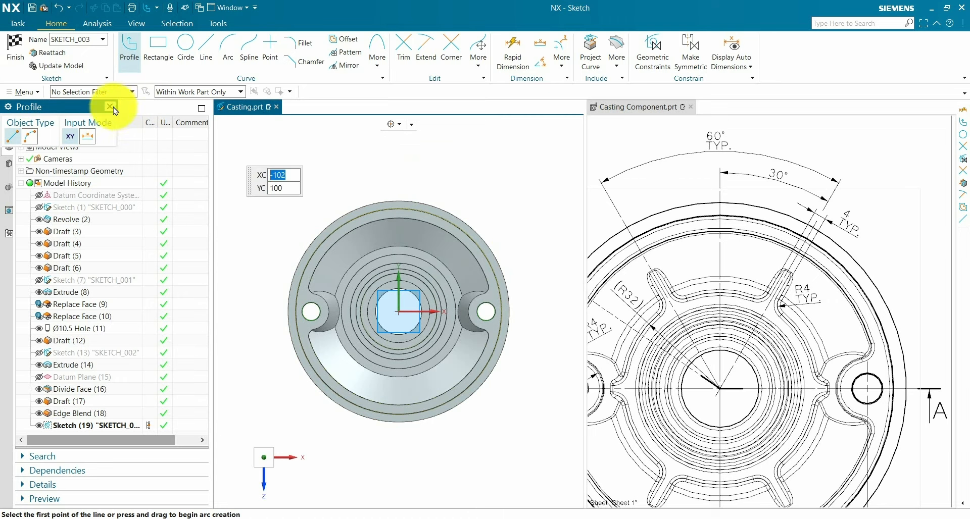
Step: Draw a line from the sketch origin outward beyond the outer rim, about 30° clockwise from the vertical axis
click(110, 107)
click(206, 50)
click(399, 311)
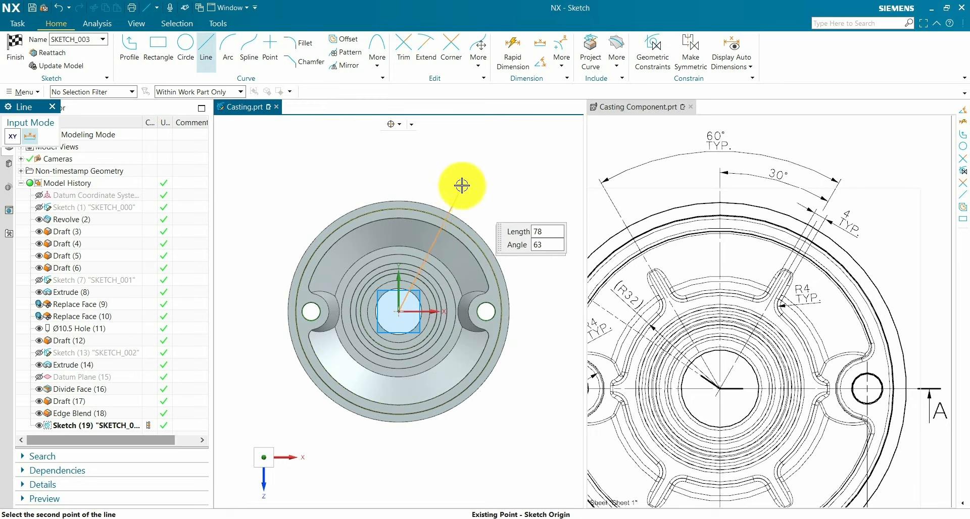
click(472, 185)
key(Escape)
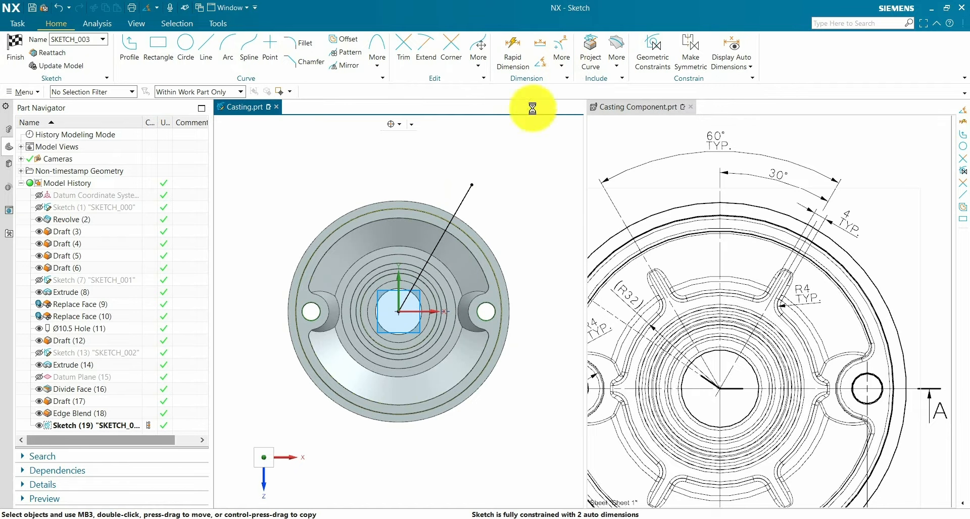
Step: Add an angular dimension between the sketch line and the vertical axis, placed outside the part
click(435, 248)
click(398, 261)
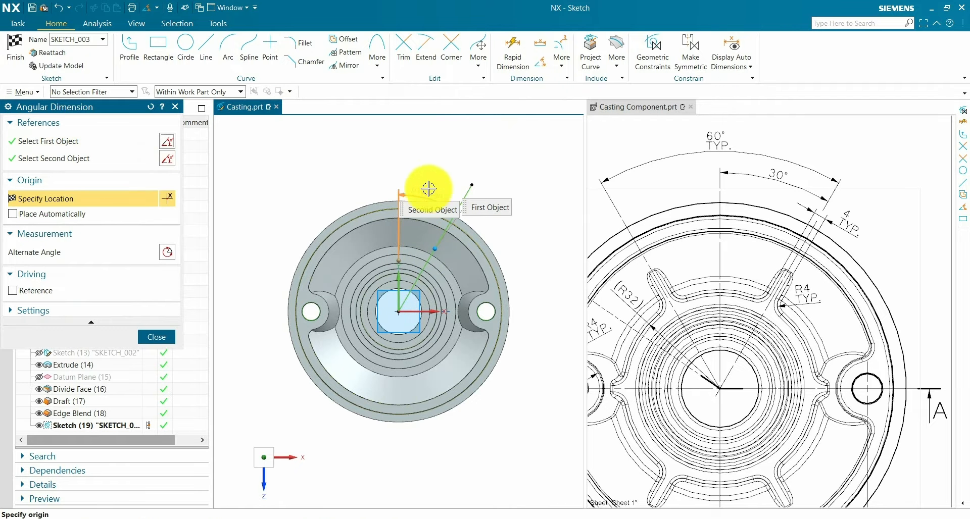
click(475, 147)
key(Escape)
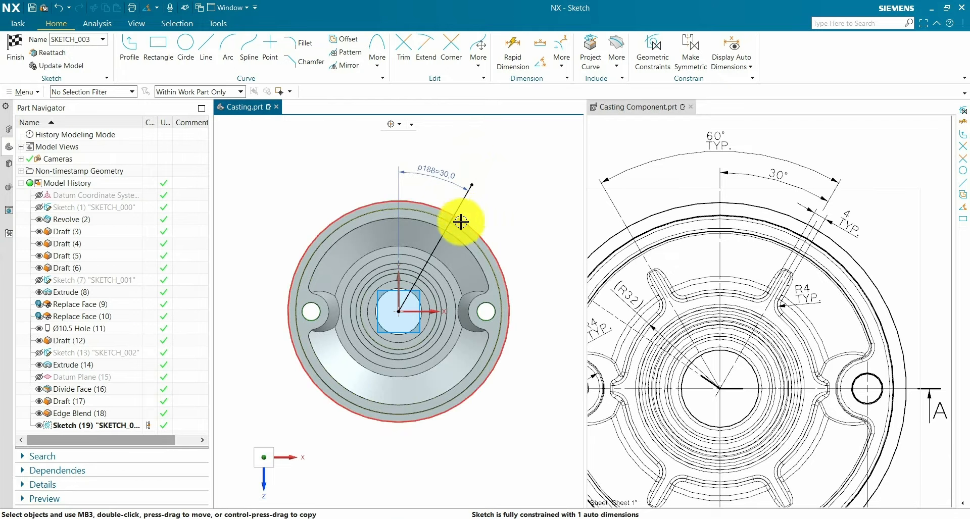
Step: Project the recess's outer wall edge and the circular edge around the hub into the sketch
scroll(455, 310, up, 5)
scroll(455, 310, down, 3)
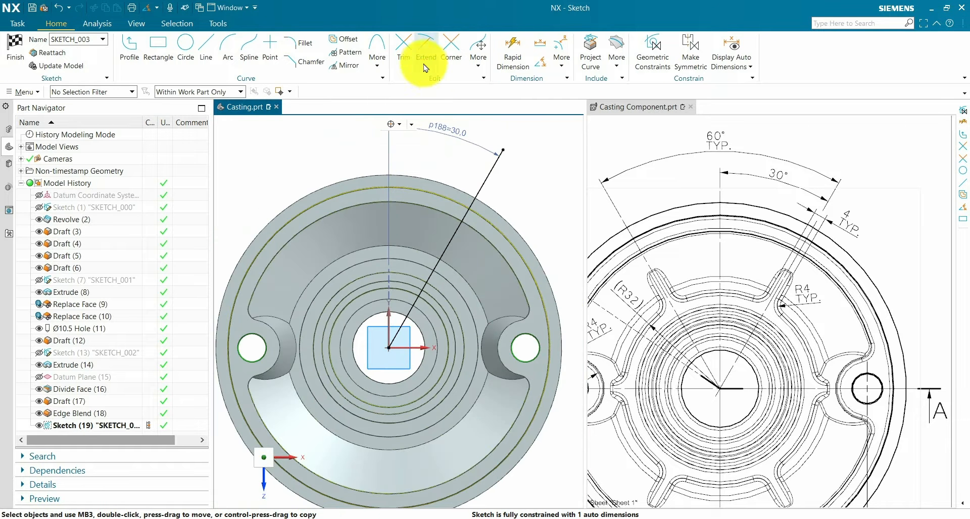
click(592, 45)
scroll(464, 222, up, 5)
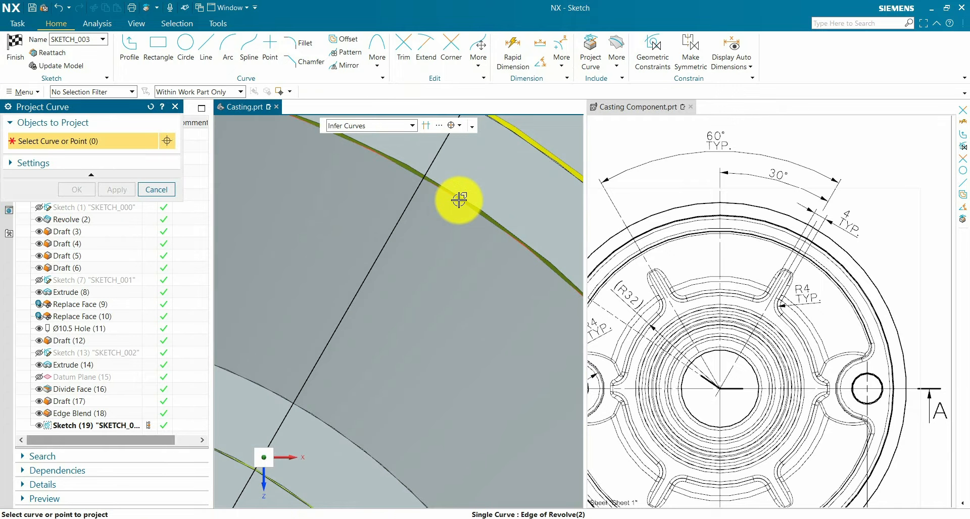
click(460, 200)
scroll(359, 340, down, 3)
scroll(359, 340, up, 2)
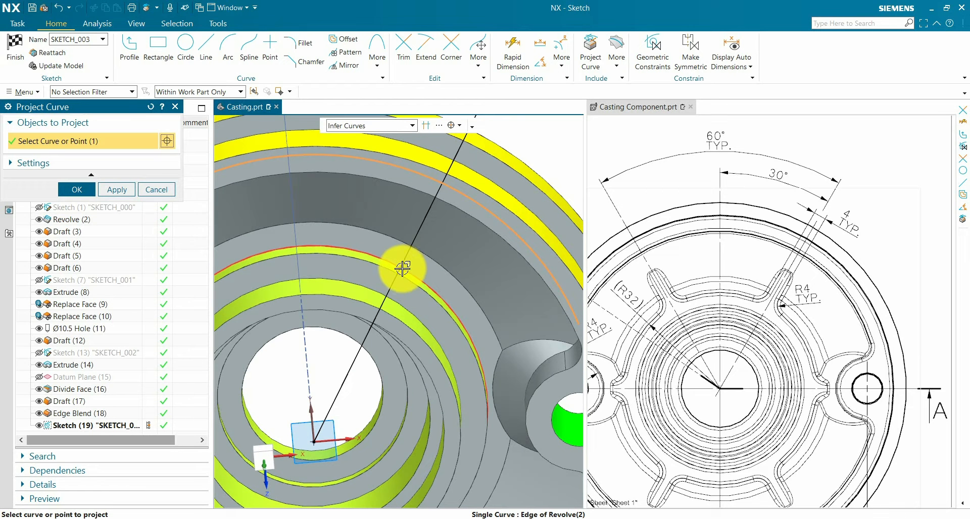
click(413, 283)
click(94, 191)
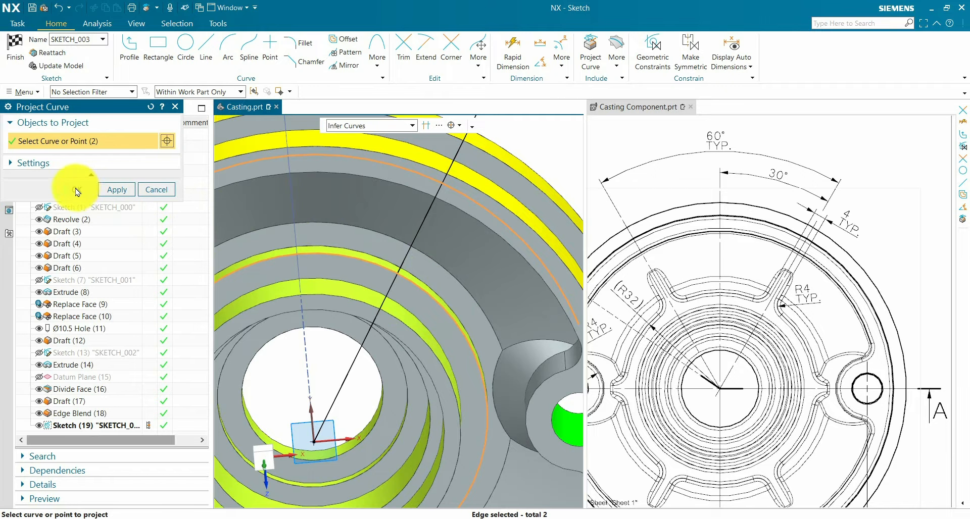
Step: Trim the angled line so only the segment between the two projected curves remains
click(404, 51)
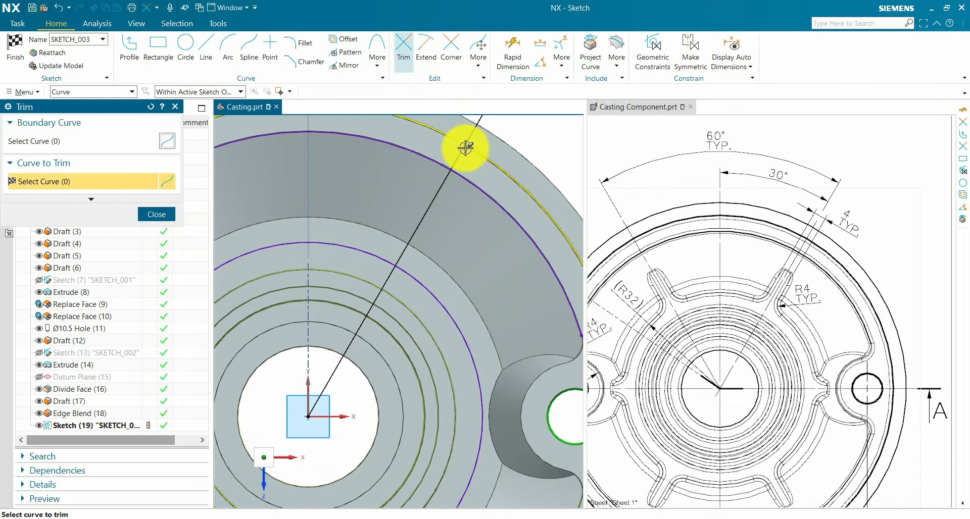
click(368, 309)
middle_click(396, 212)
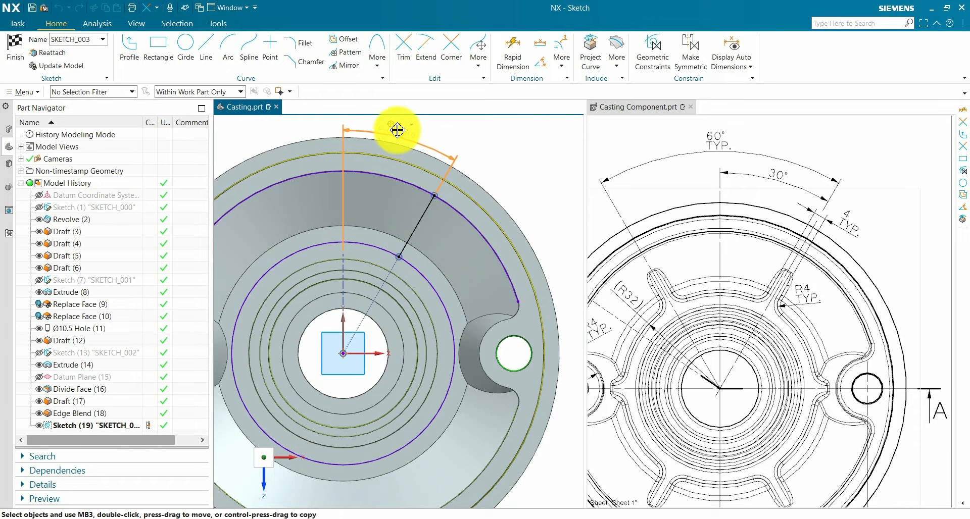
Step: Reposition the angle dimension, convert both projected curves to reference, and finish the rib sketch
drag(398, 128, 398, 127)
click(463, 214)
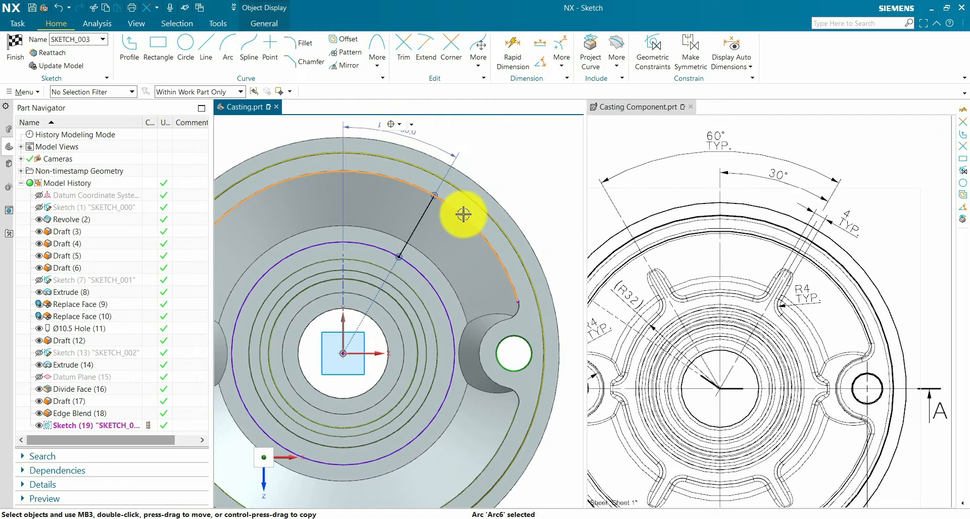
click(482, 200)
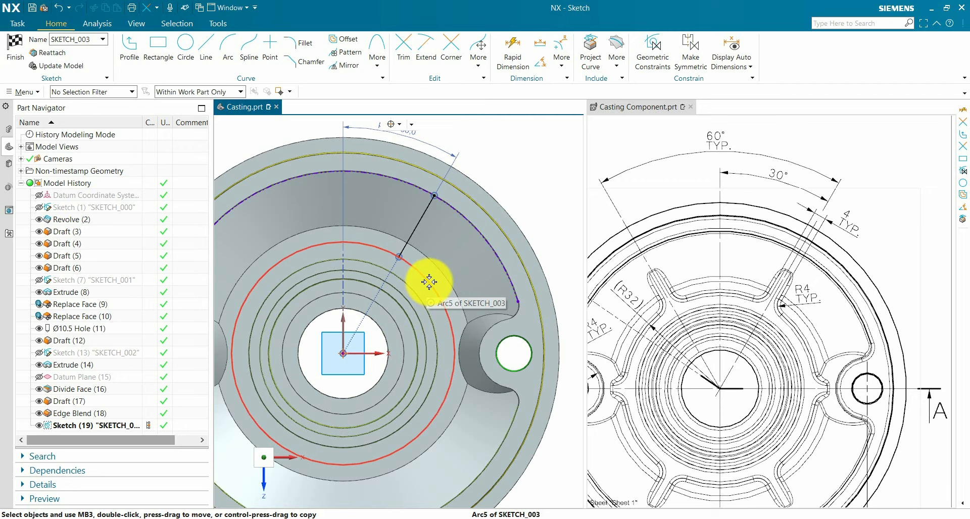
click(429, 282)
click(451, 270)
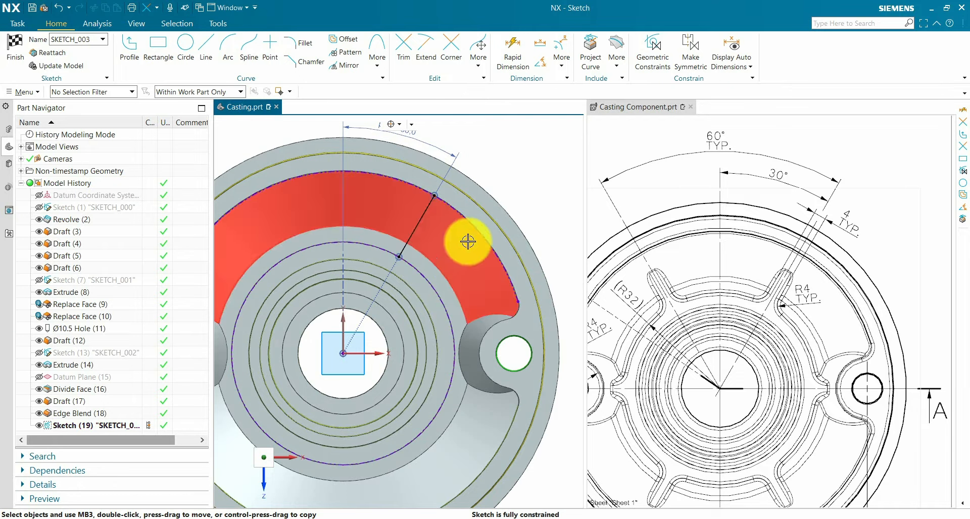
scroll(468, 241, down, 3)
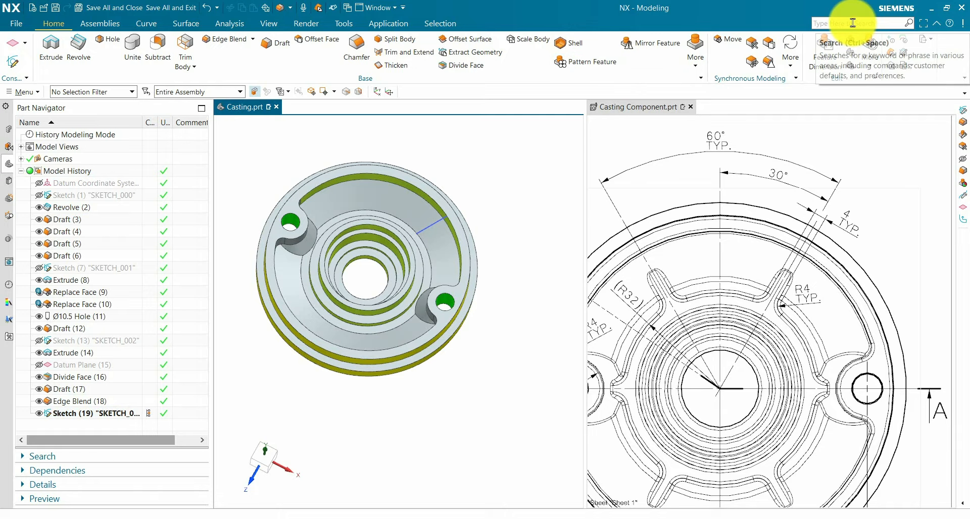
click(853, 22)
text(rib)
key(Return)
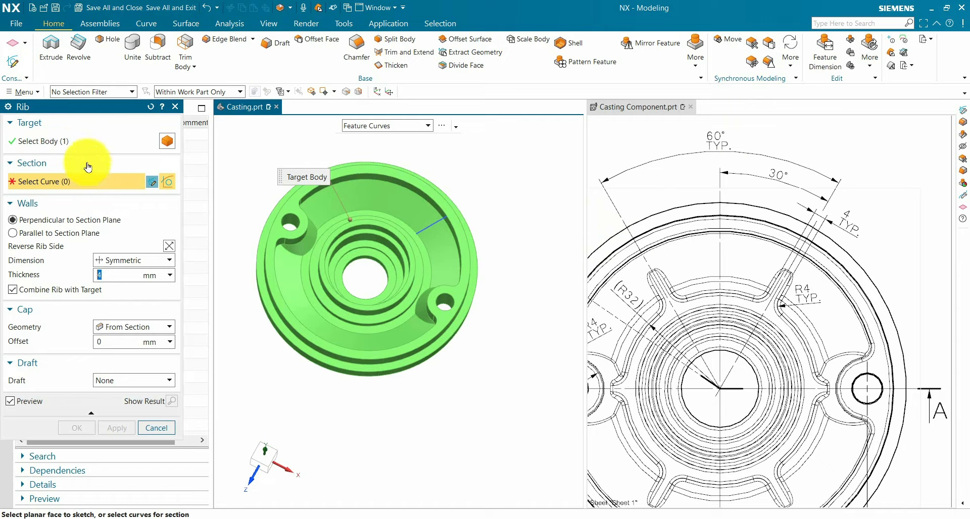
click(101, 182)
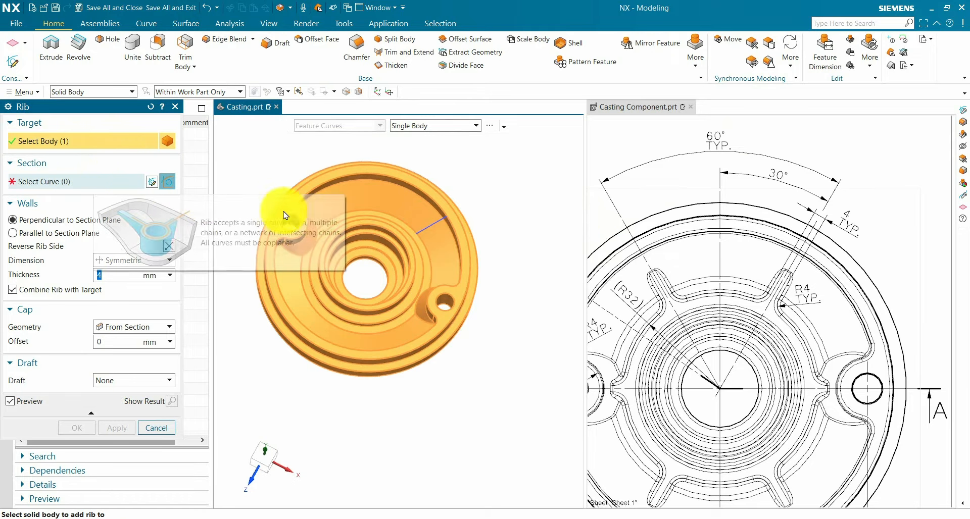
scroll(402, 222, down, 3)
scroll(402, 222, down, 2)
mouse_move(480, 233)
middle_down()
mouse_move(472, 216)
mouse_move(475, 223)
middle_up()
key(Escape)
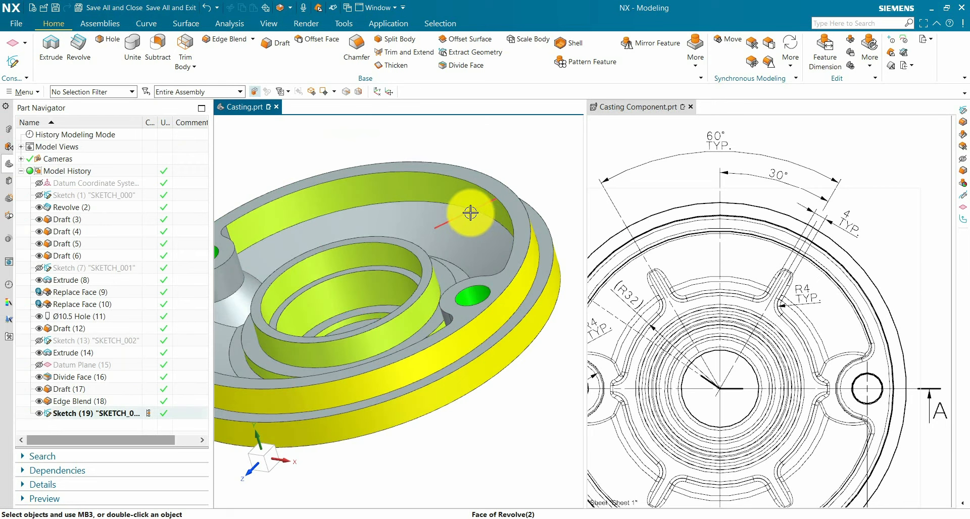
Step: Reopen the rib sketch, compare its plane height with the rib in the drawing's section view, and exit the sketch
double_click(470, 213)
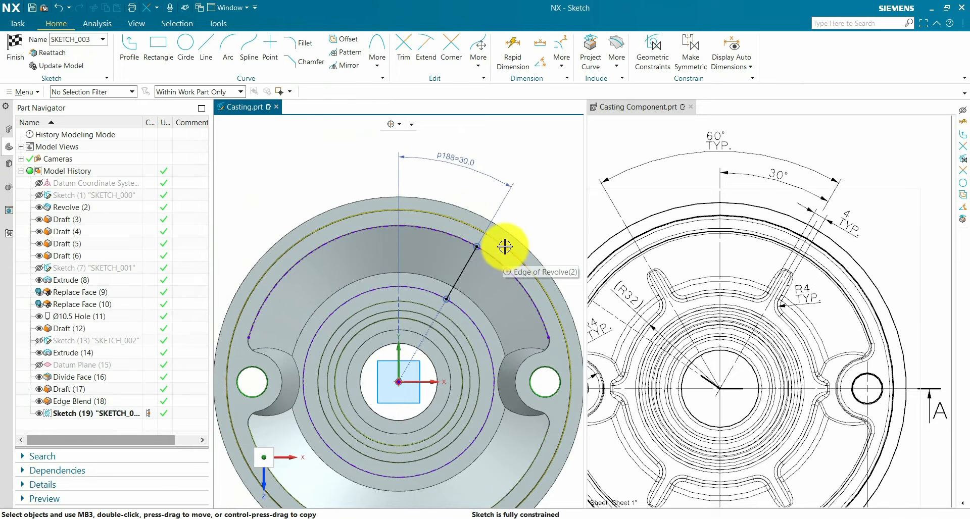
mouse_move(505, 247)
middle_down()
mouse_move(522, 223)
mouse_move(500, 186)
mouse_move(522, 203)
middle_up()
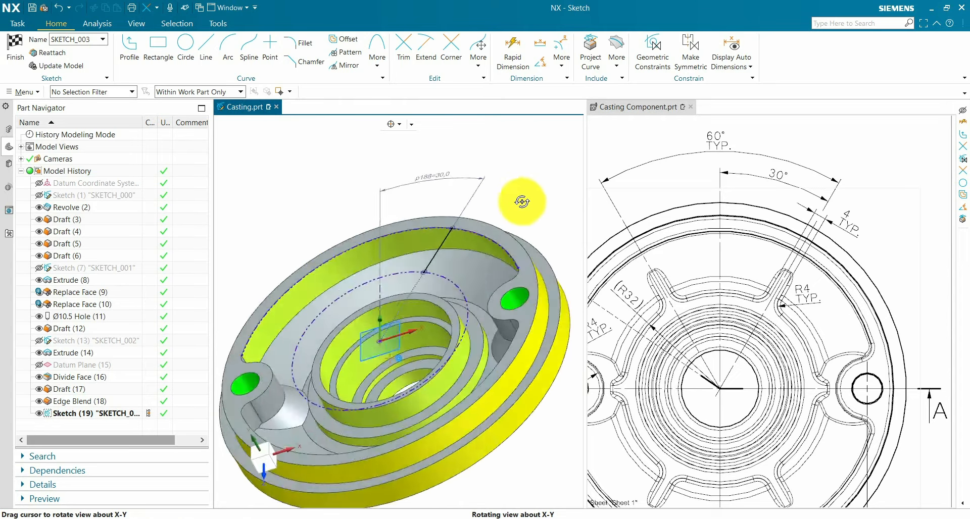
scroll(362, 279, down, 5)
scroll(780, 272, up, 2)
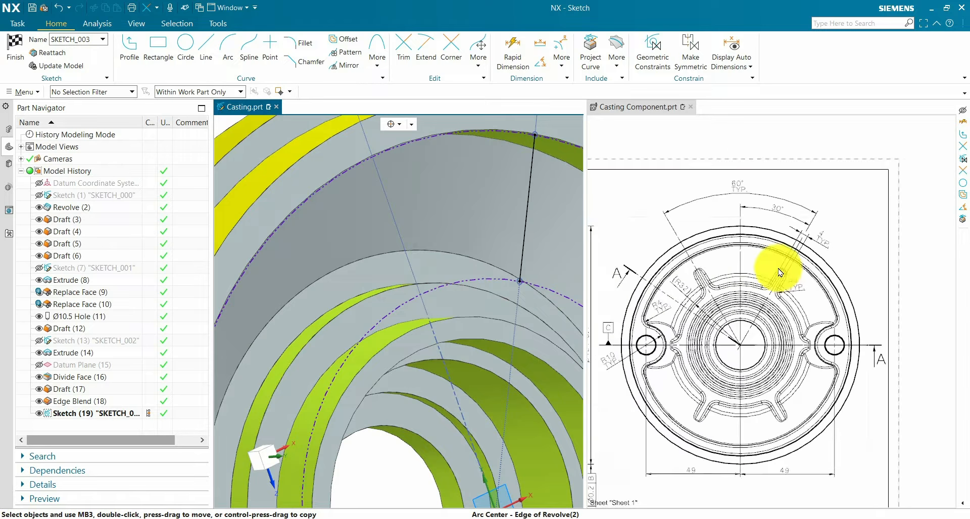
scroll(642, 260, down, 6)
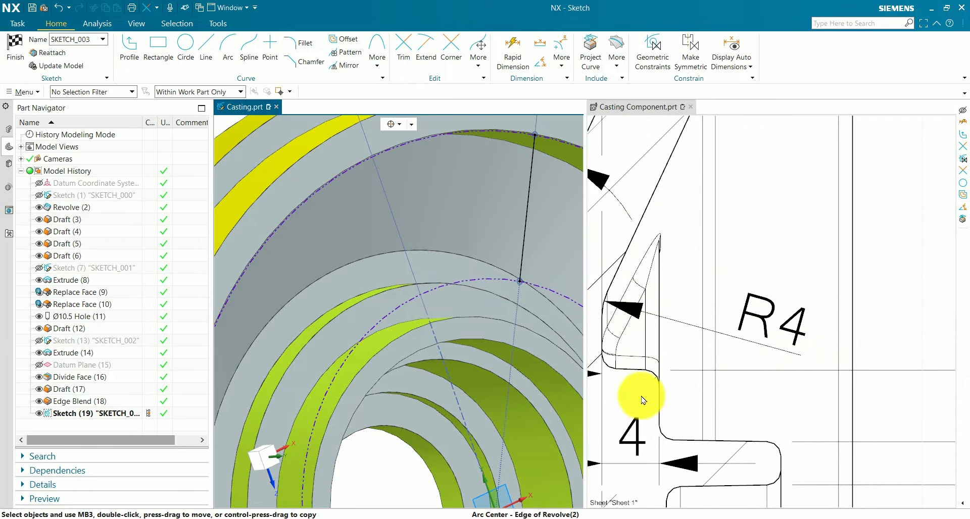
scroll(705, 330, up, 3)
click(20, 51)
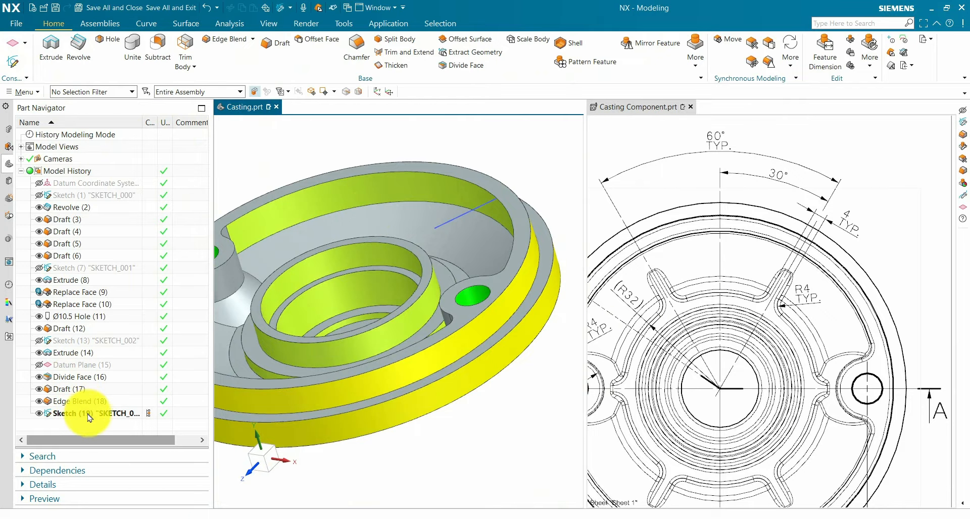
Step: Edit the rib sketch with rollback, reattach it to the flat ring-shaped step face around the hub, and finish it
right_click(91, 415)
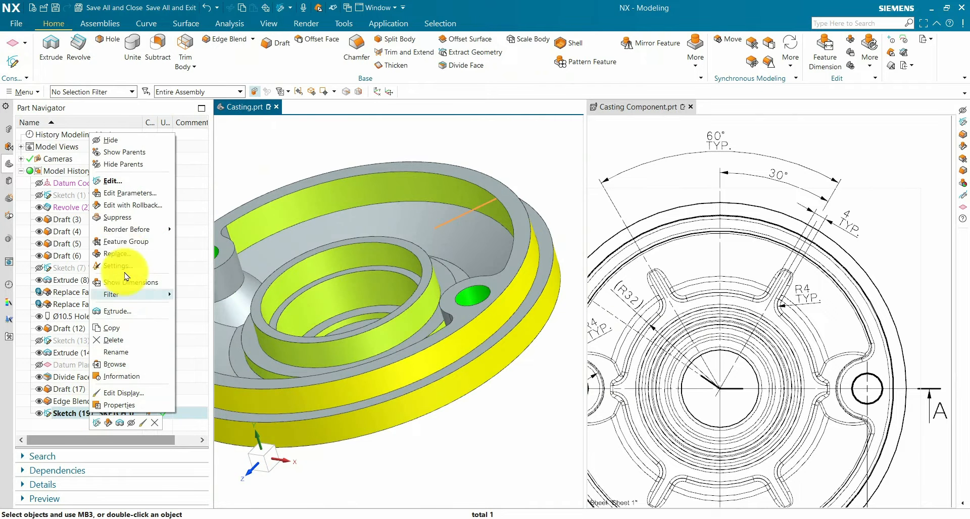
click(130, 202)
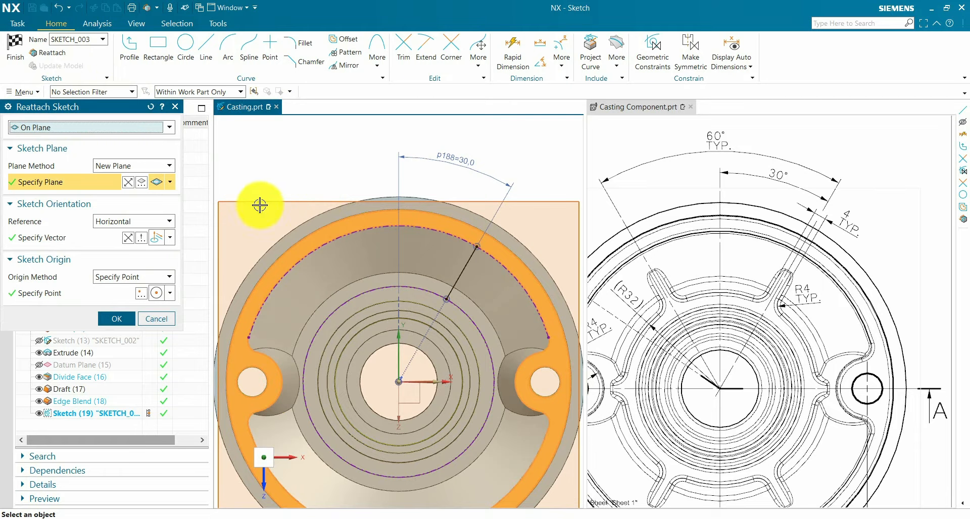
middle_drag(286, 151, 310, 174)
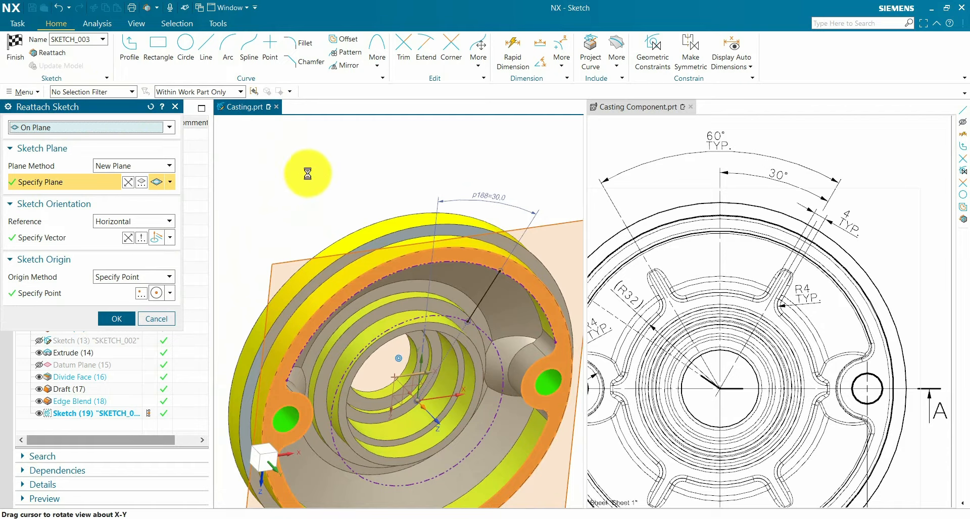
click(443, 307)
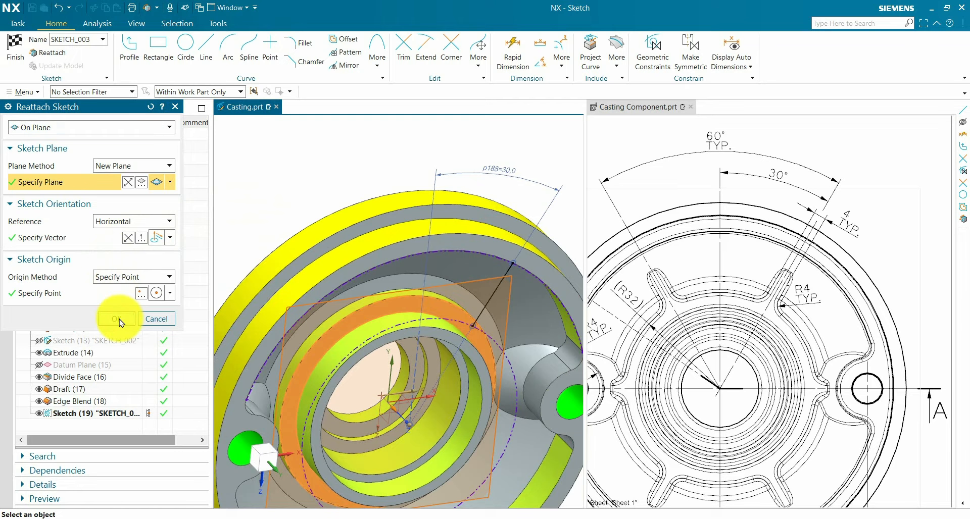
click(117, 319)
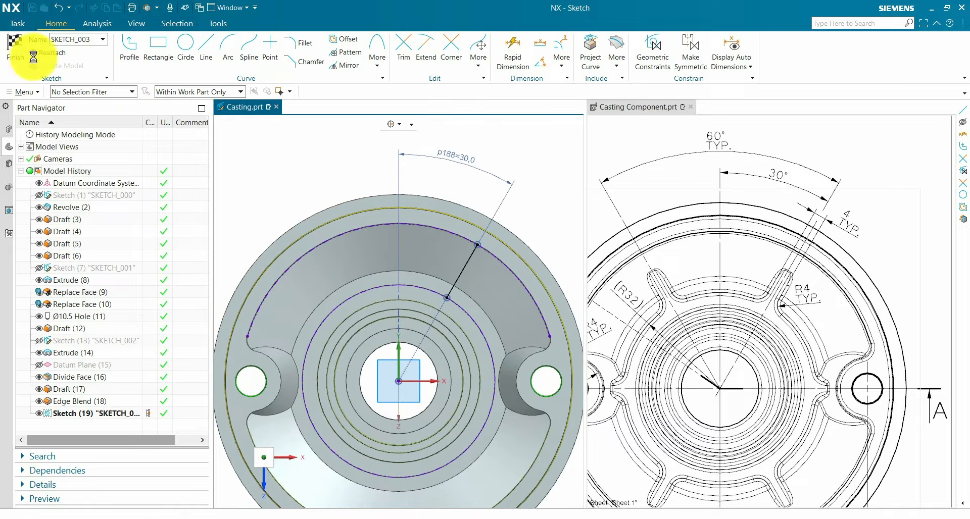
click(33, 56)
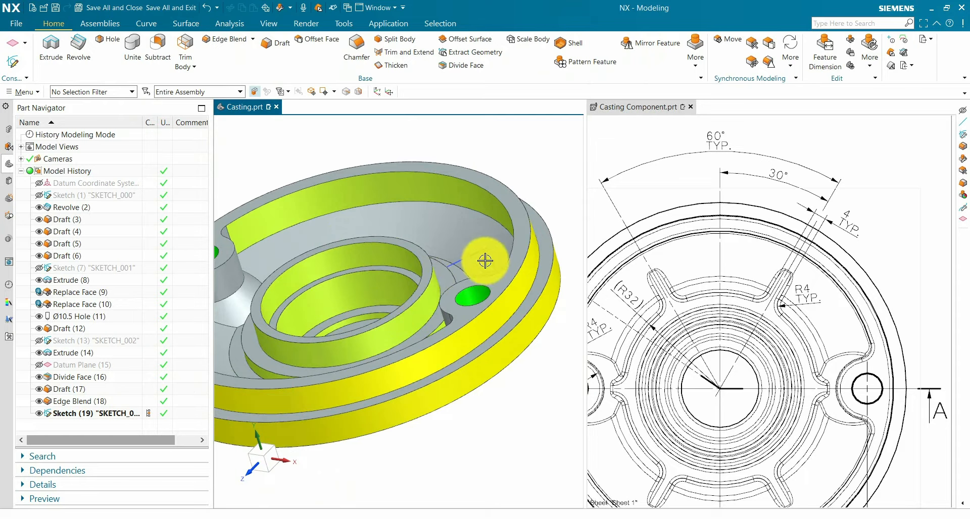
Step: Create a rib from the sketched line with walls perpendicular to the section plane and a symmetric thickness of 4 mm
middle_drag(444, 298, 449, 329)
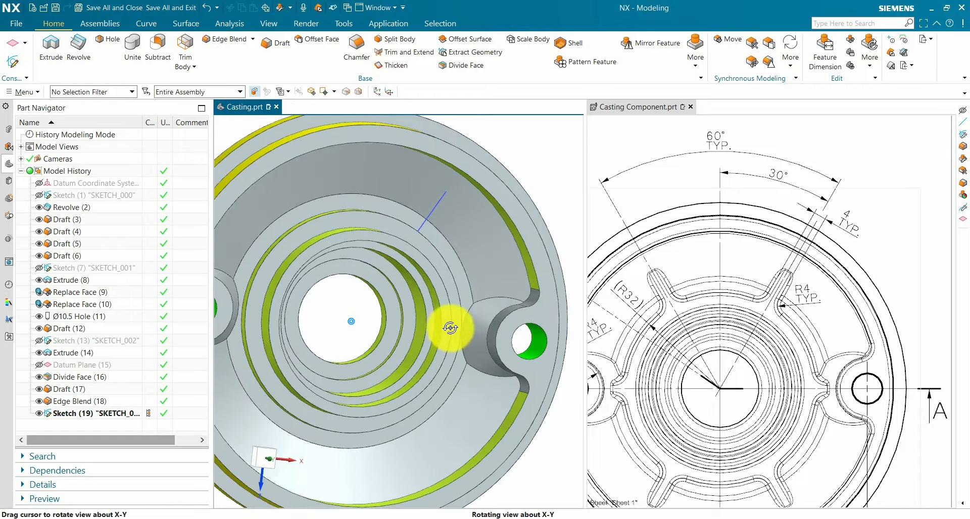
click(291, 10)
click(302, 47)
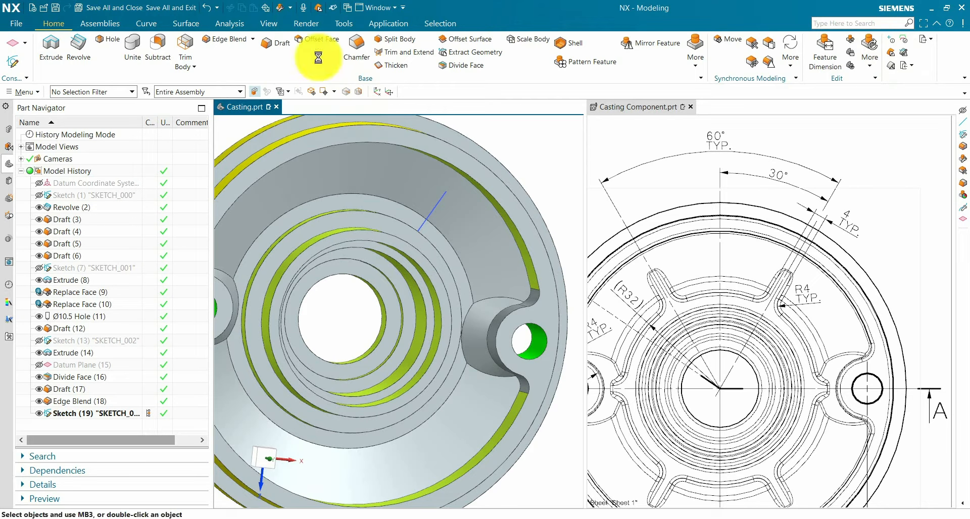
click(433, 210)
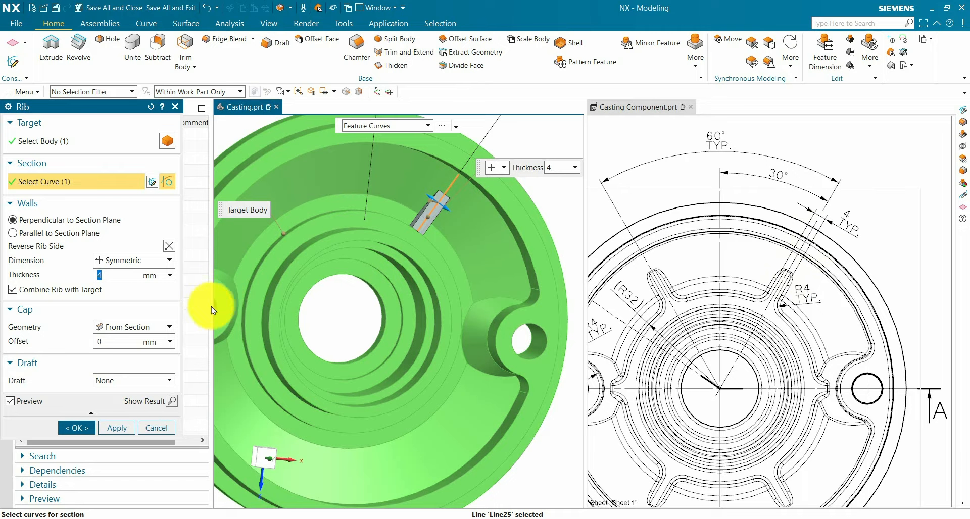
click(121, 260)
click(126, 283)
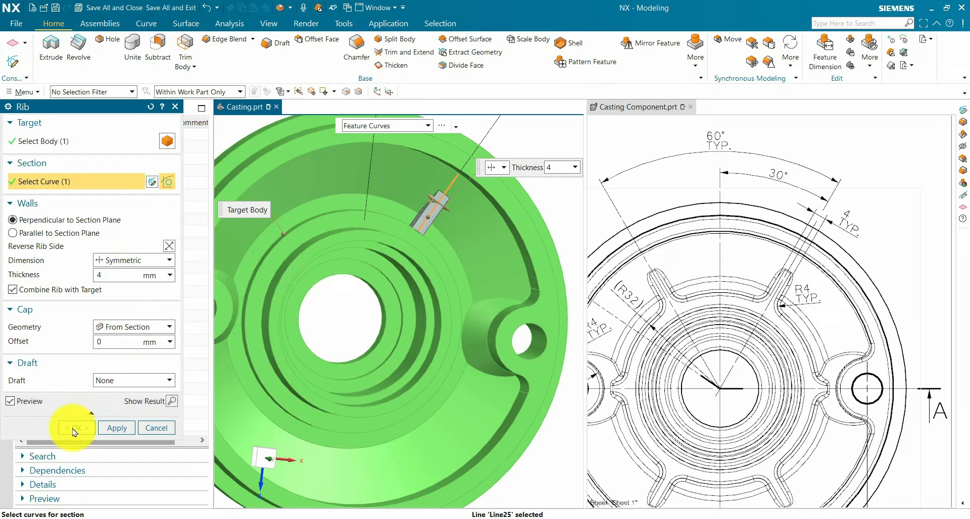
click(75, 428)
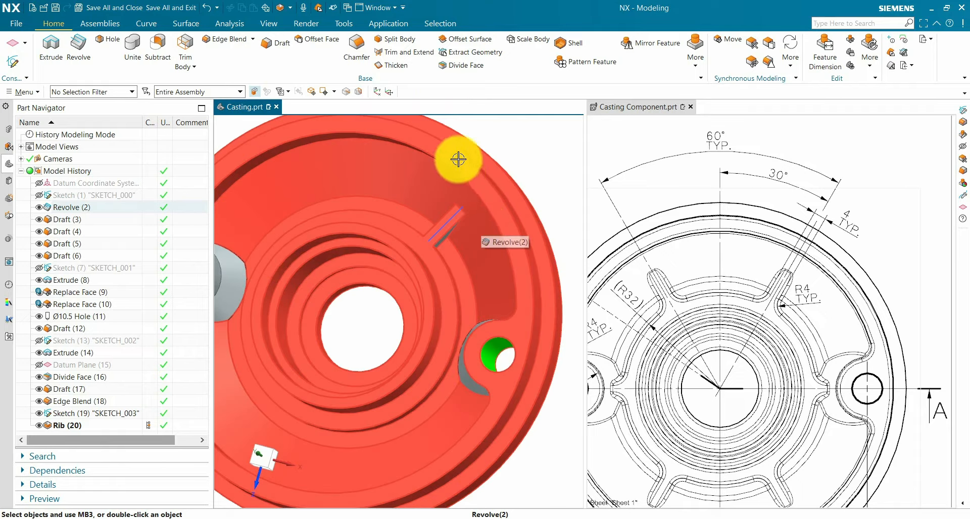
Step: Pattern the rib in a circular layout around the central bore axis with a count of 6 and a 60° pitch angle
click(583, 63)
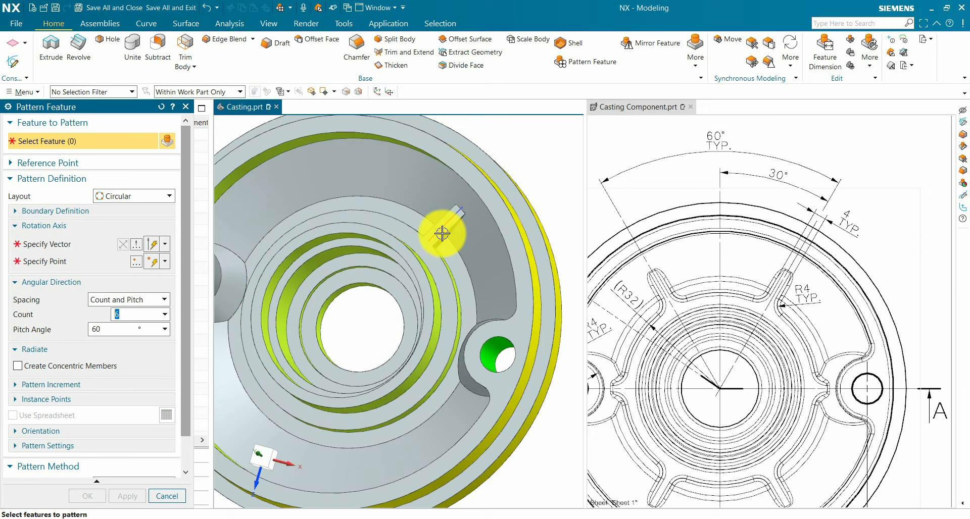
click(443, 237)
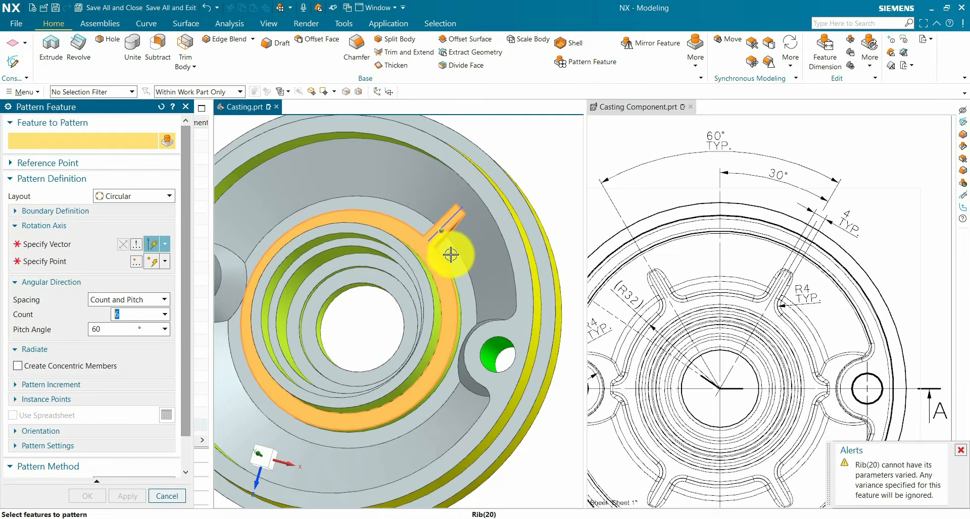
click(56, 244)
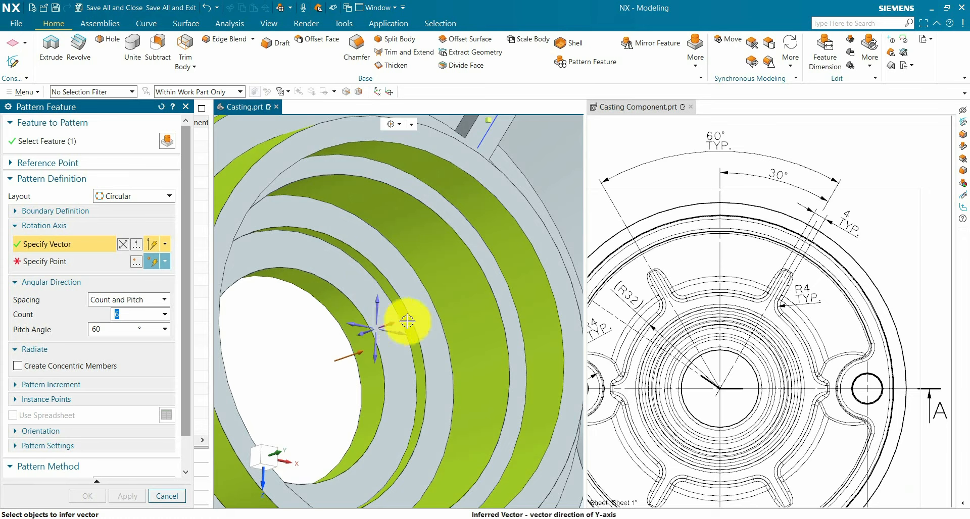
click(163, 261)
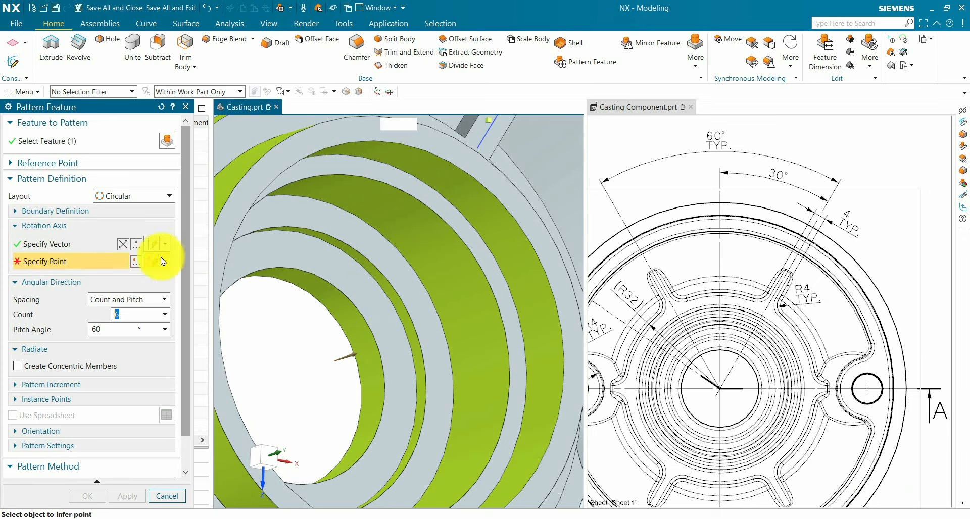
click(346, 292)
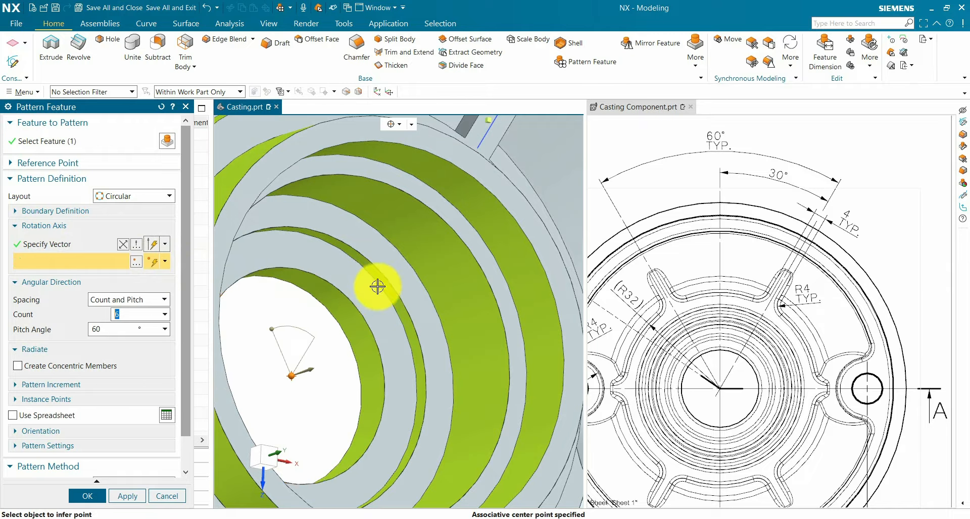
scroll(400, 243, down, 5)
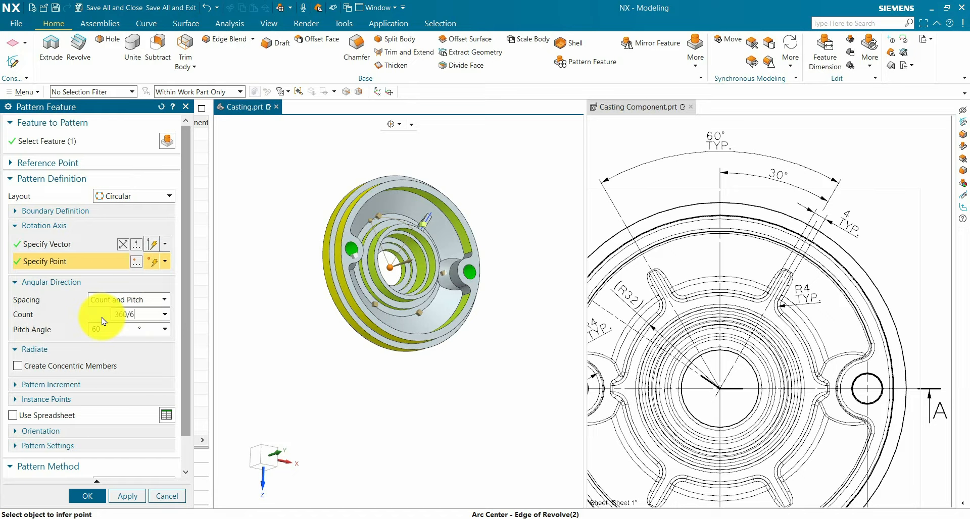
click(166, 315)
click(193, 418)
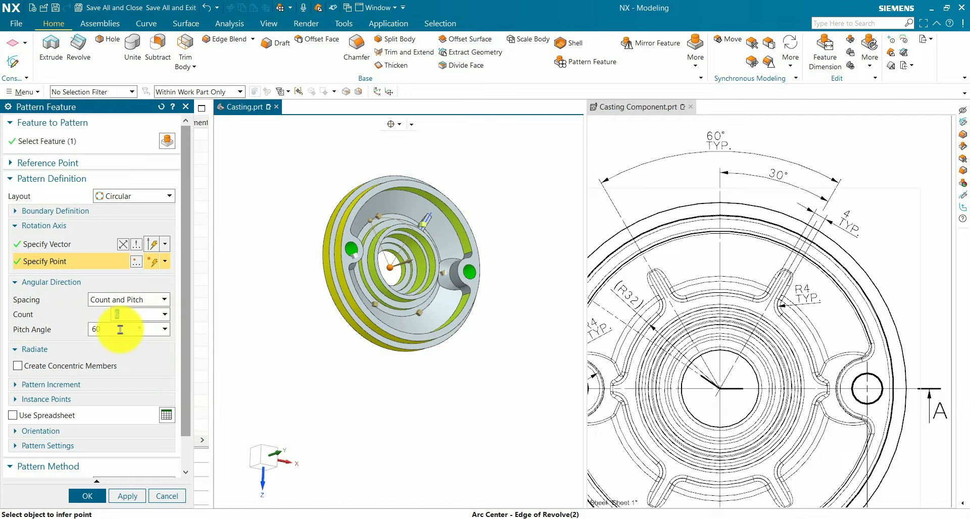
click(90, 495)
Step: Try to delete the patterned rib's face that protrudes inside the Ø10.5 hole
scroll(451, 223, up, 4)
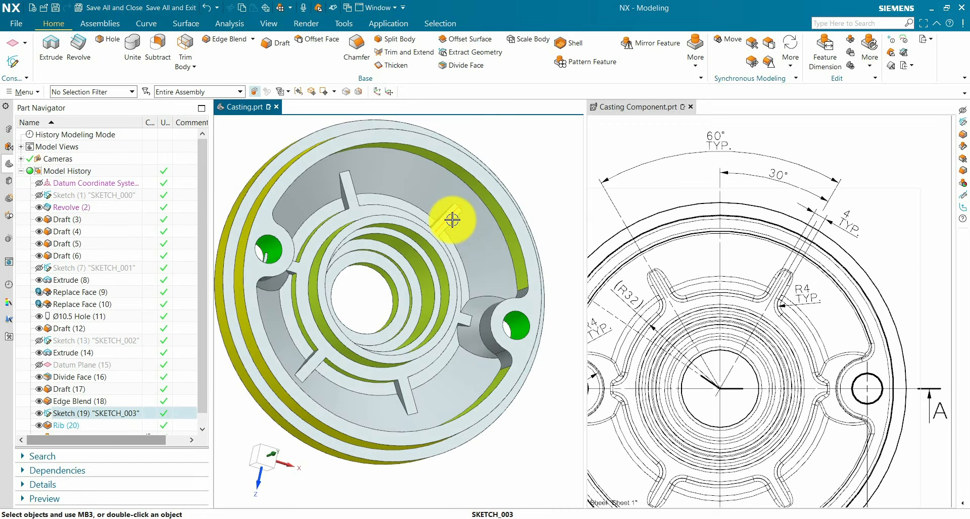
middle_drag(396, 288, 481, 264)
scroll(481, 232, up, 5)
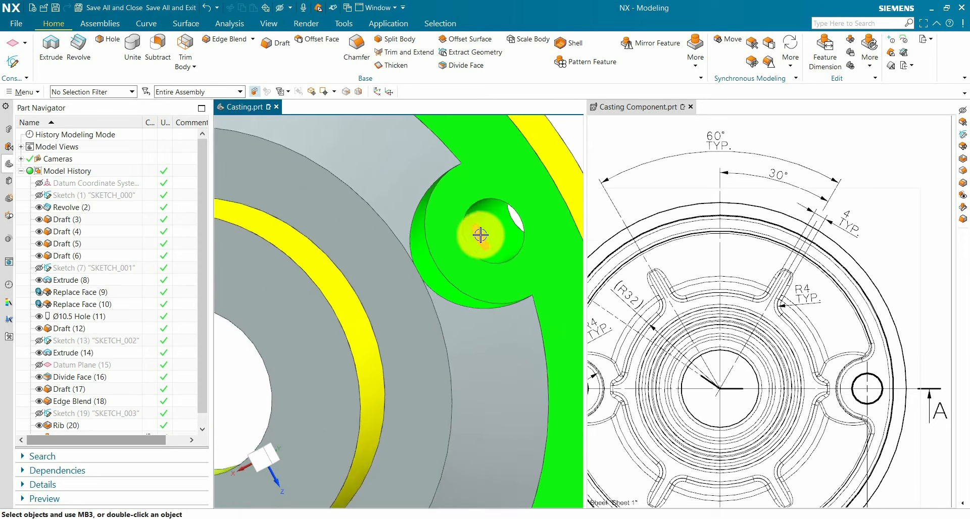
click(753, 44)
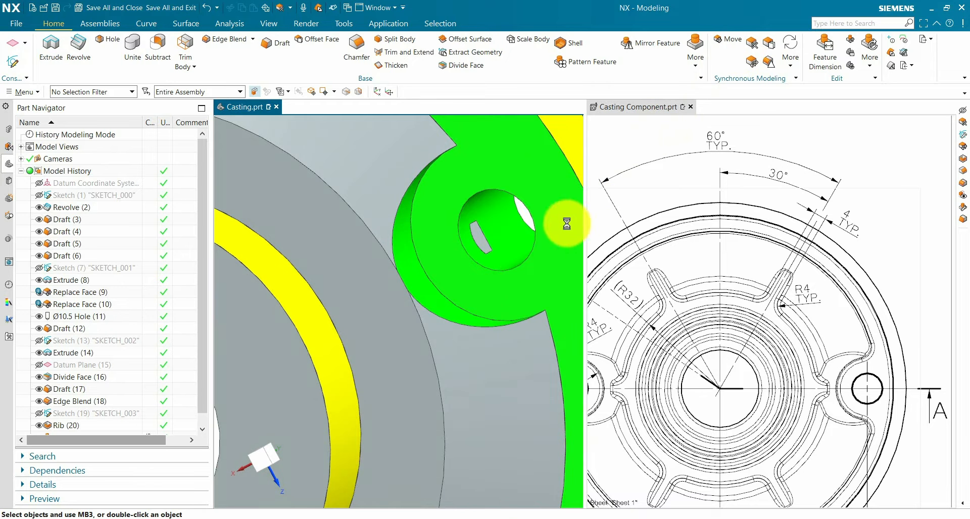
scroll(487, 248, down, 2)
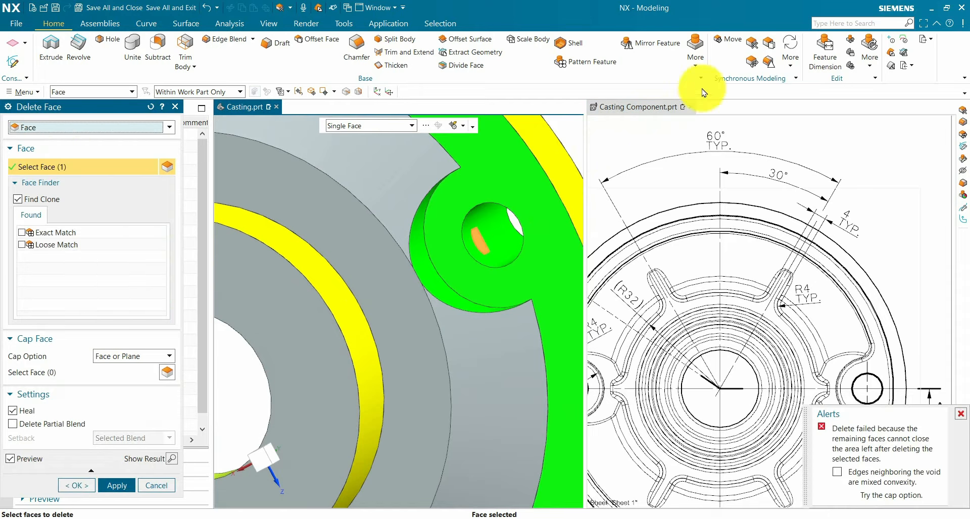
Step: Replace the rib face protruding inside the Ø10.5 hole with the hole's cylindrical face at zero offset
click(751, 62)
scroll(494, 232, up, 3)
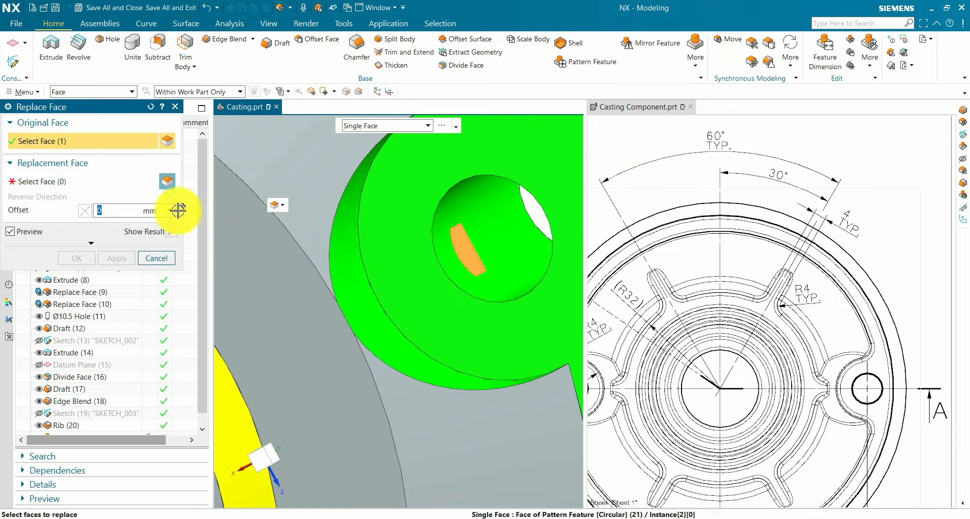
click(89, 180)
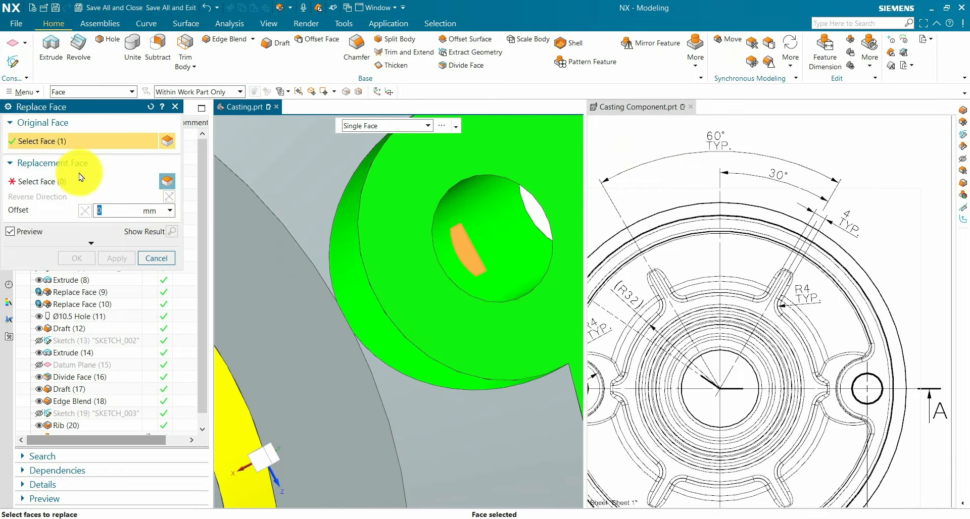
click(469, 223)
middle_drag(475, 278, 484, 296)
middle_click(485, 252)
Step: Replace the rib face protruding inside the opposite Ø10.5 hole with that hole's cylindrical face at zero offset
click(754, 65)
scroll(477, 277, down, 5)
scroll(397, 303, up, 10)
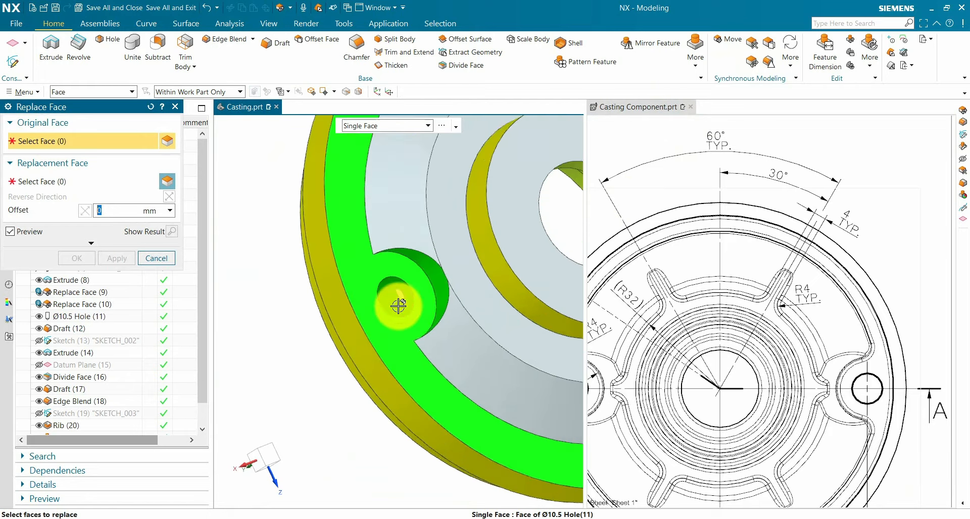
click(412, 279)
click(38, 181)
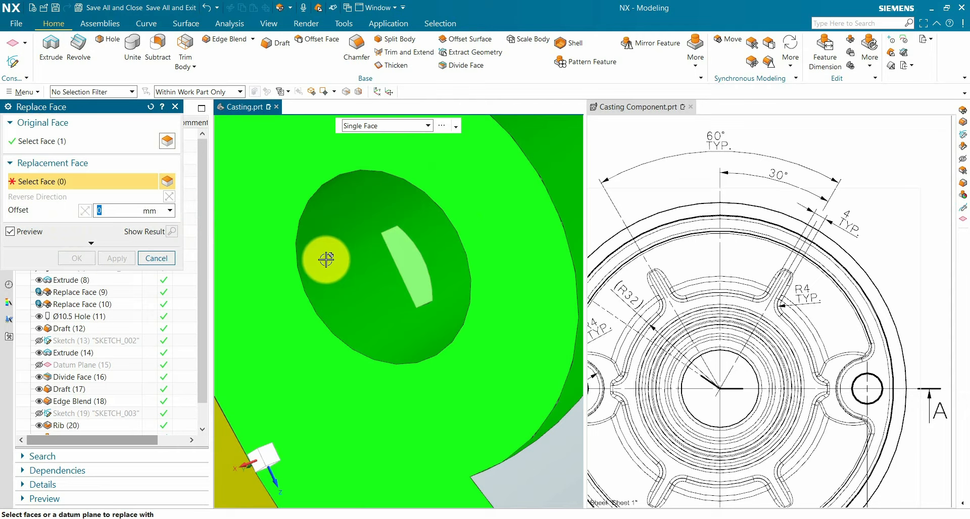
click(331, 262)
middle_click(381, 299)
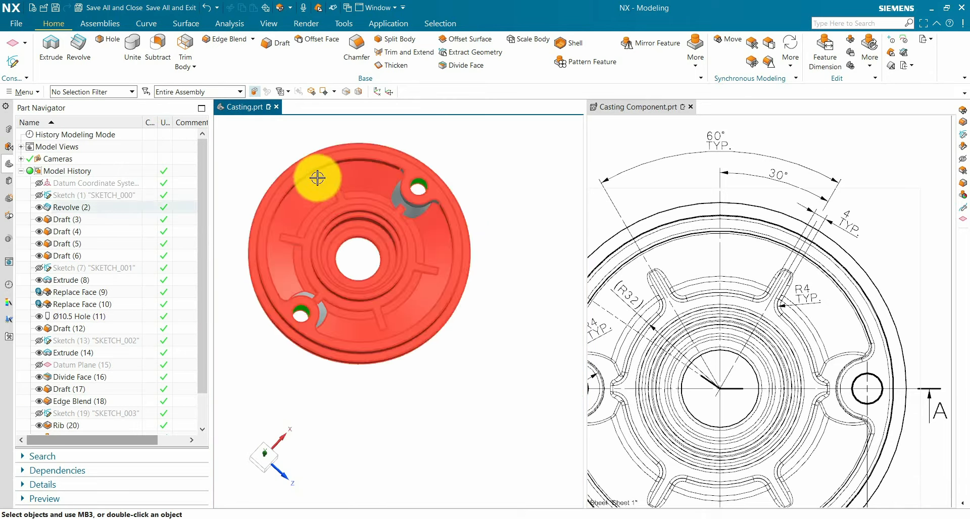
Step: Start a circular 4 mm edge blend and select the corner edges where the first two ribs meet the hub ring
scroll(317, 177, up, 2)
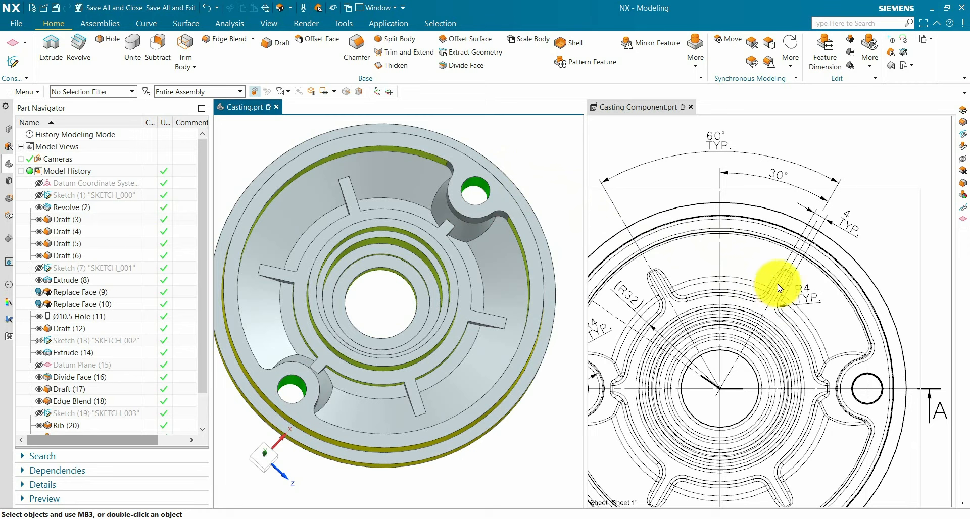
middle_drag(354, 138, 364, 169)
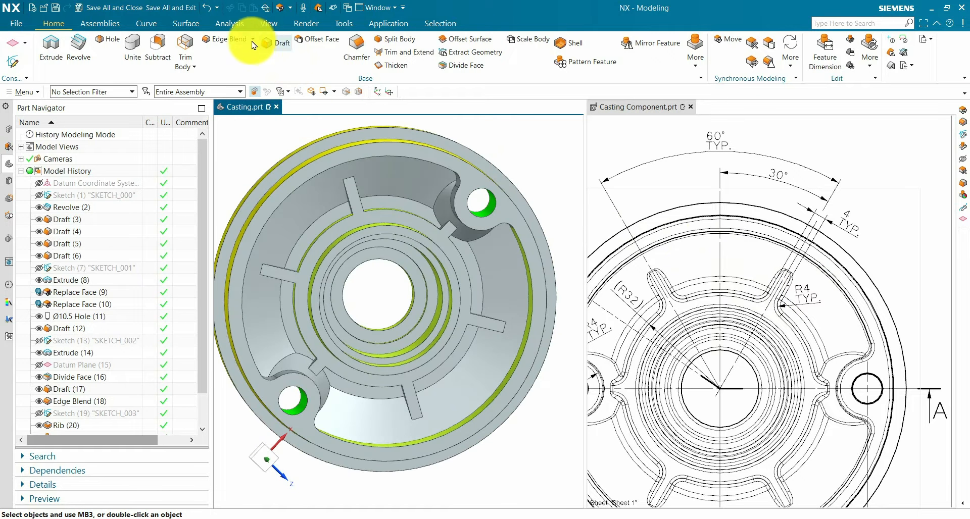
click(233, 40)
scroll(464, 324, up, 4)
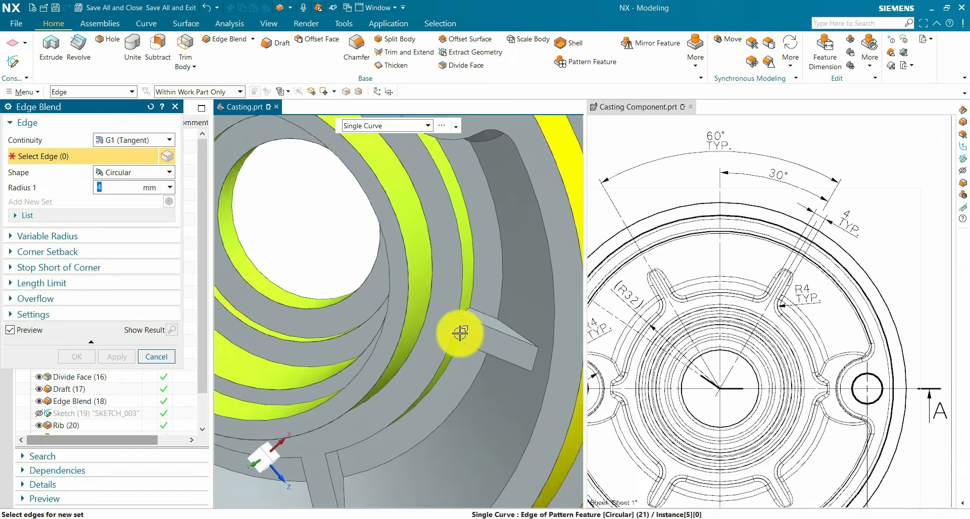
click(469, 300)
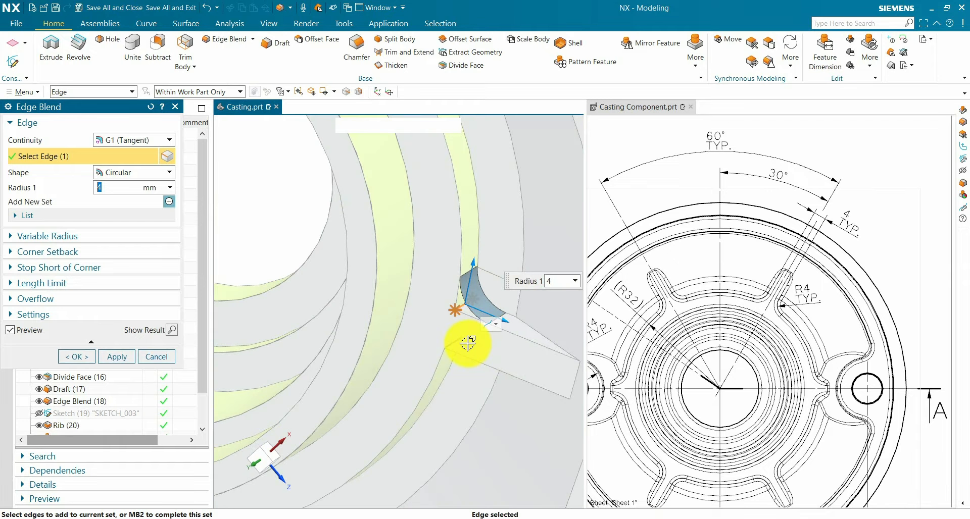
mouse_move(468, 343)
middle_down()
mouse_move(480, 309)
mouse_move(465, 326)
middle_up()
click(500, 225)
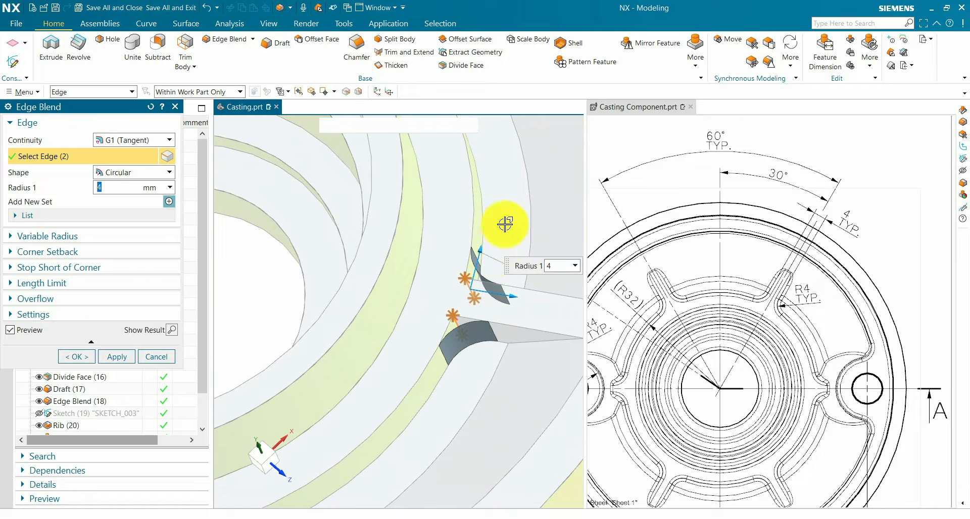
middle_drag(500, 226, 351, 379)
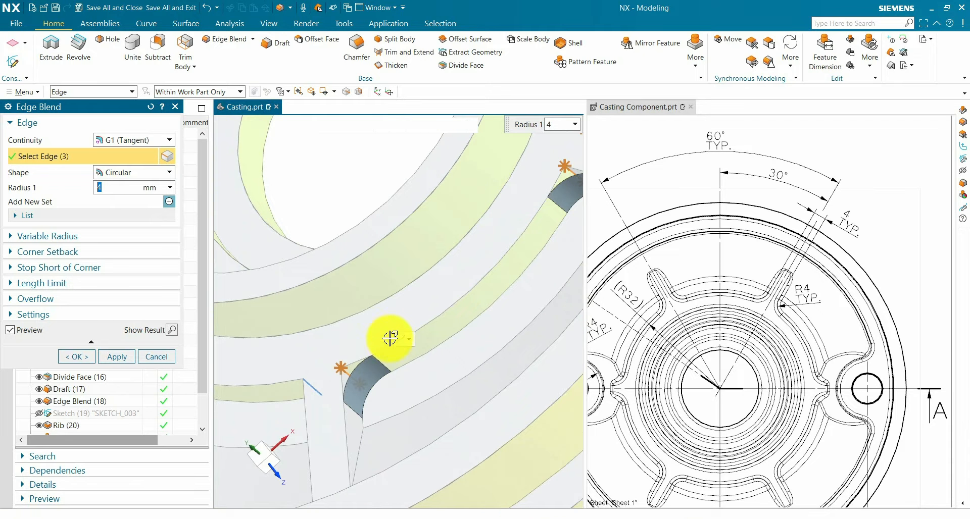
middle_drag(390, 338, 419, 348)
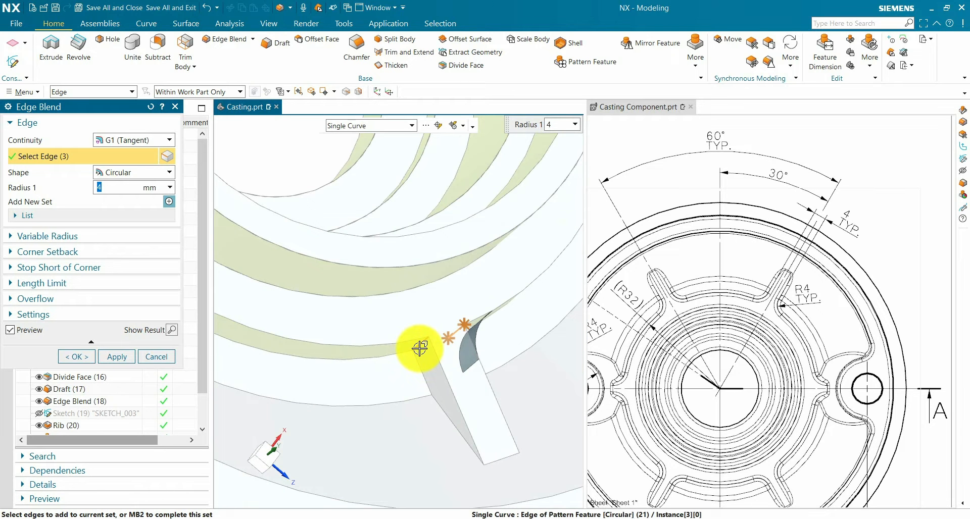
click(480, 372)
Step: Add the hub-side corner edges of the rib at the first hole boss and its neighbouring rib to the 4 mm blend
middle_drag(481, 372, 359, 340)
scroll(360, 341, up, 5)
click(360, 342)
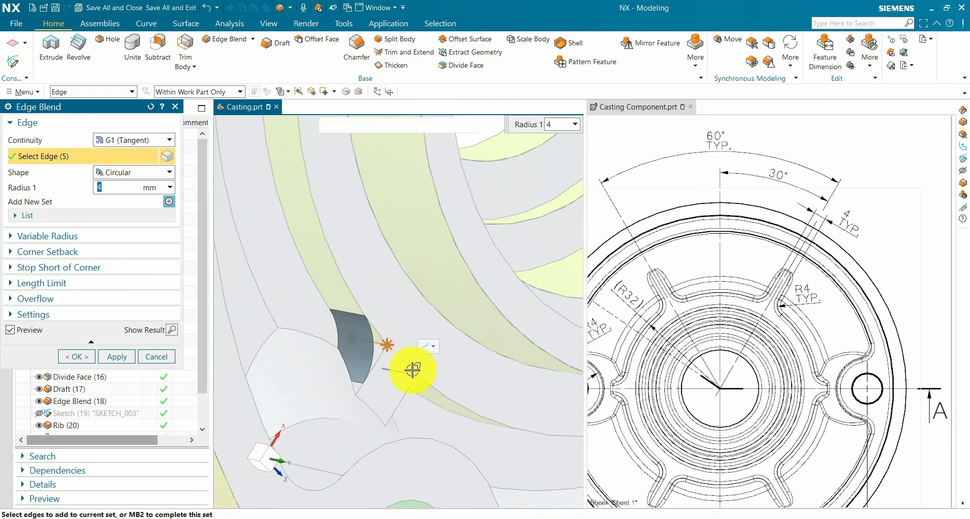
scroll(399, 375, down, 3)
middle_drag(389, 379, 346, 320)
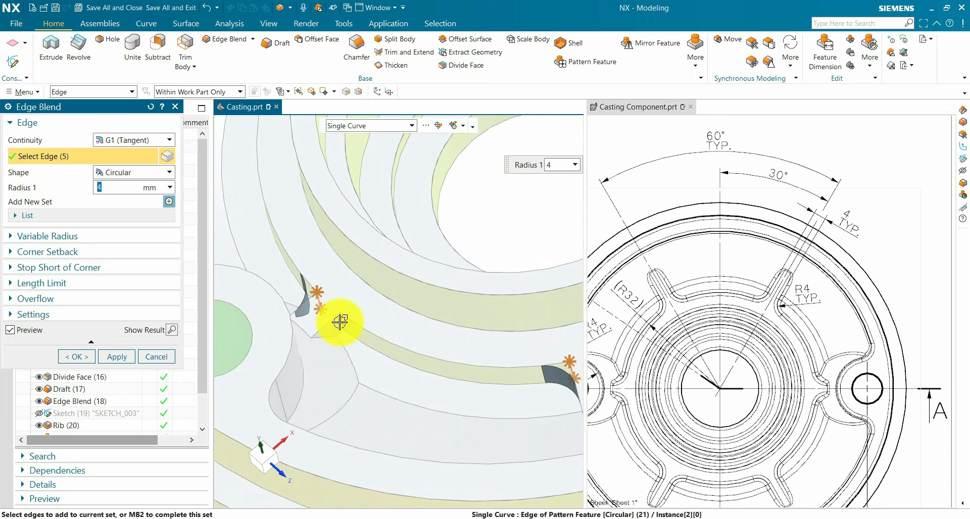
click(339, 322)
middle_drag(385, 364, 354, 279)
middle_drag(313, 225, 332, 227)
scroll(327, 229, up, 4)
click(329, 233)
scroll(337, 303, down, 3)
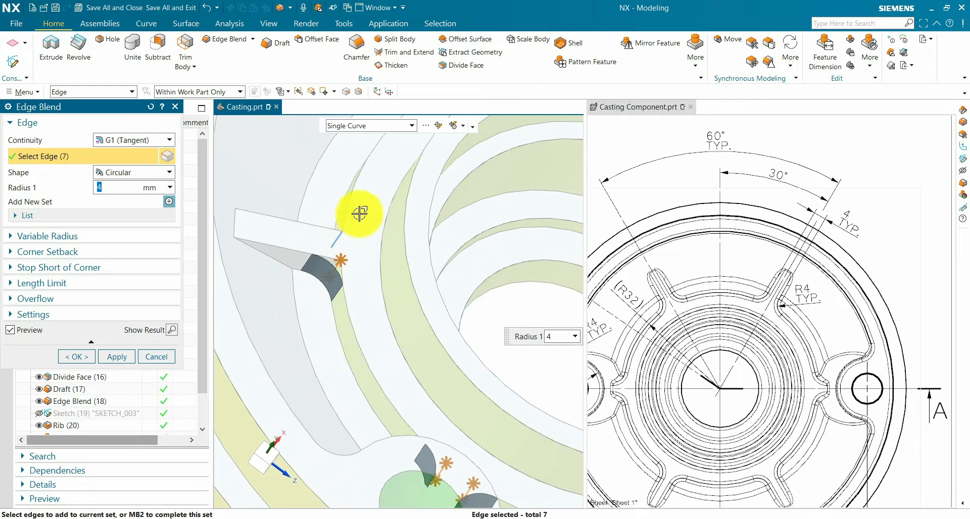
scroll(356, 262, down, 2)
click(353, 318)
Step: Add both hub-side corner edges of the remaining two ribs, including the one at the other hole boss, and create the 4 mm blend
scroll(364, 313, down, 4)
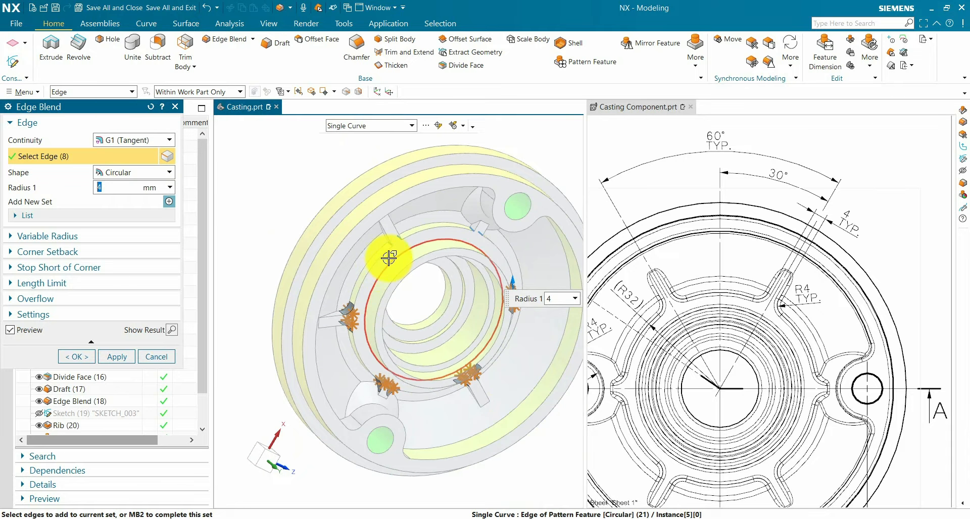
middle_drag(388, 258, 394, 238)
scroll(404, 240, up, 5)
click(389, 304)
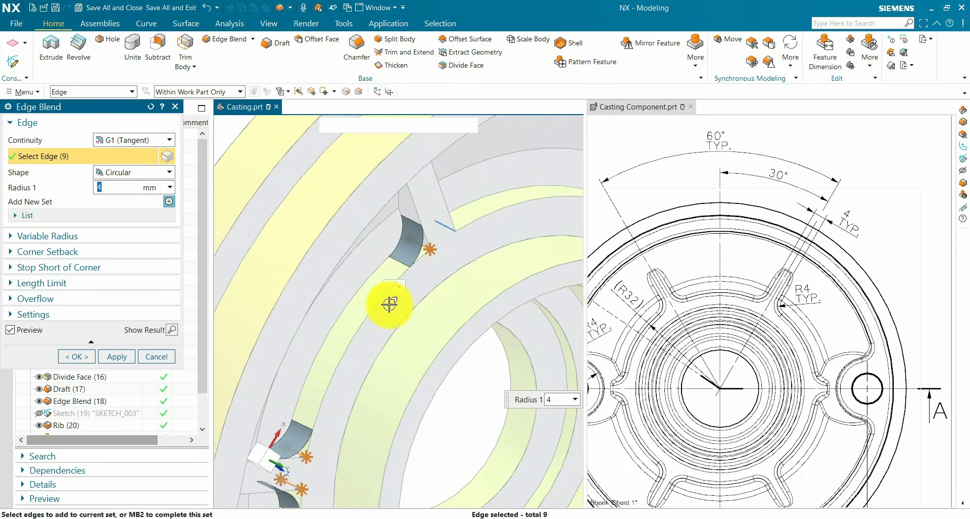
middle_drag(389, 305, 358, 318)
click(355, 271)
scroll(347, 301, down, 4)
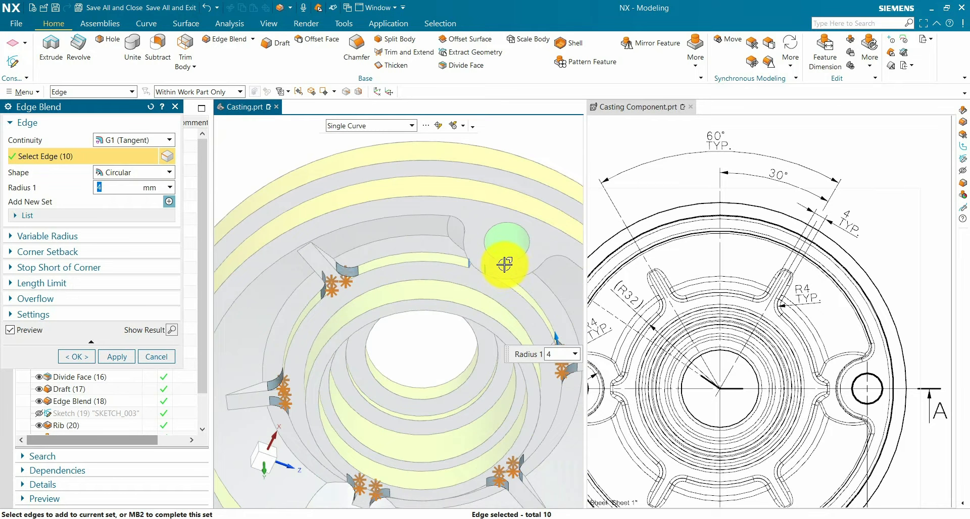
scroll(485, 242, up, 2)
middle_drag(472, 225, 487, 270)
scroll(480, 263, up, 3)
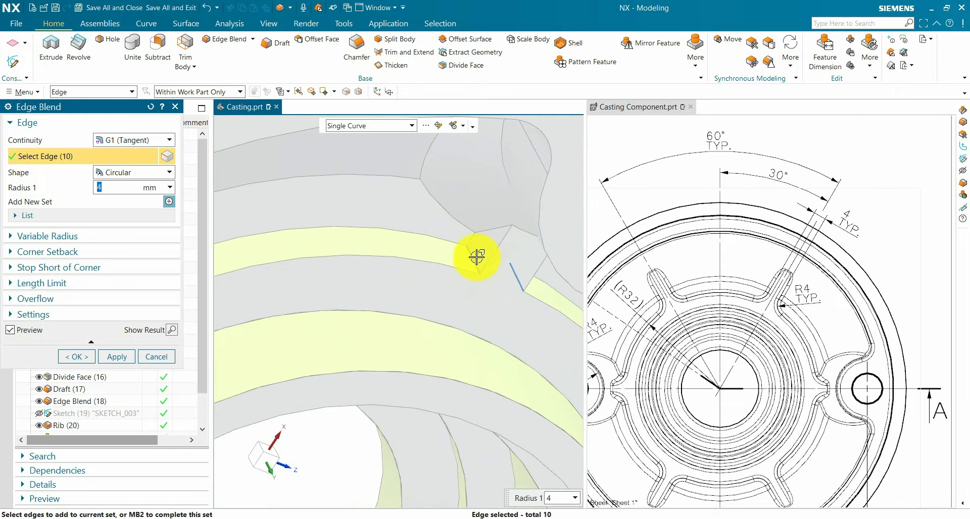
click(473, 259)
middle_drag(487, 316, 453, 298)
click(405, 223)
scroll(281, 351, down, 5)
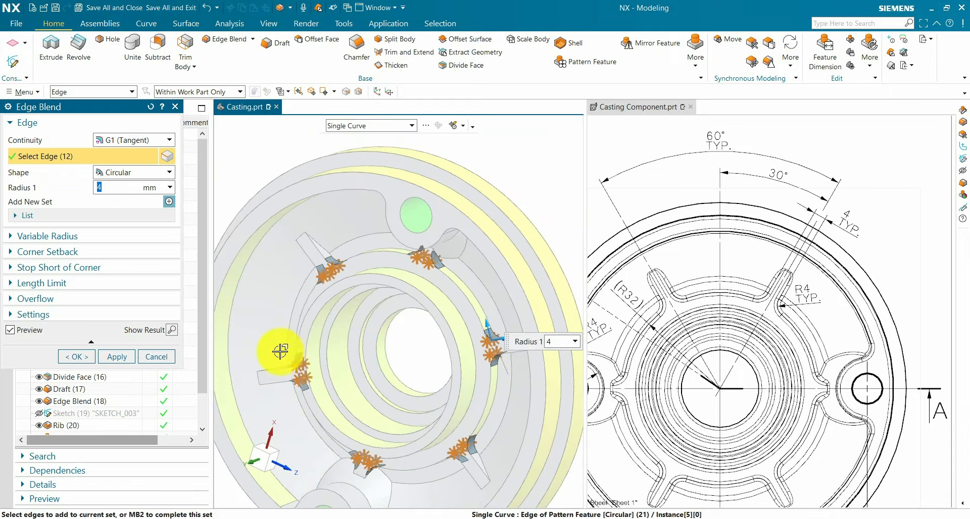
click(76, 358)
Step: Create a circular 4 mm edge blend on the six outer arc edges between the ribs, where the hub ring meets the conical wall
click(682, 293)
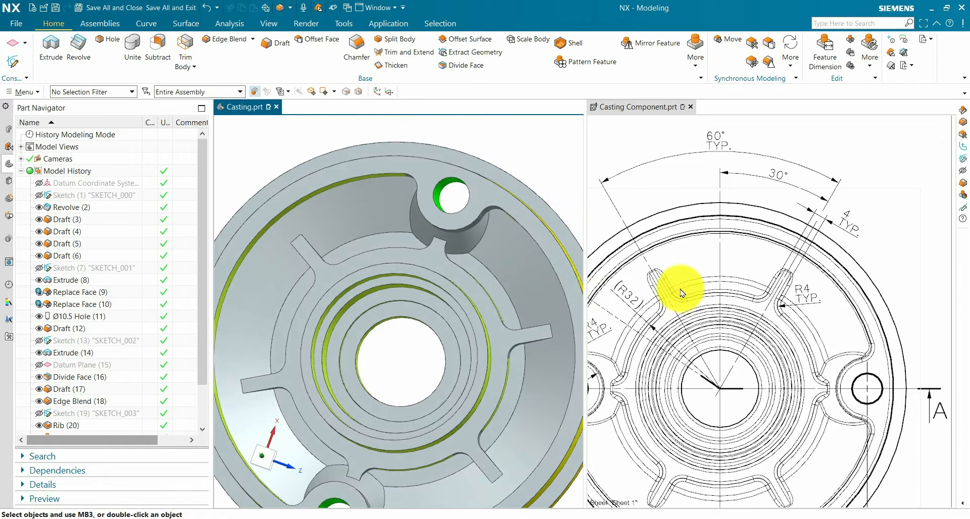
scroll(737, 277, down, 3)
scroll(735, 265, up, 3)
scroll(652, 257, up, 5)
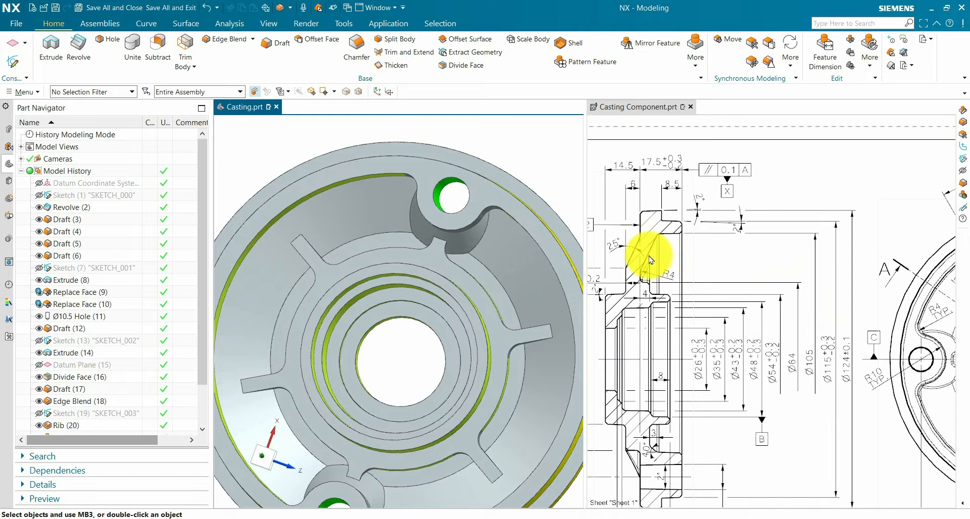
scroll(644, 274, up, 1)
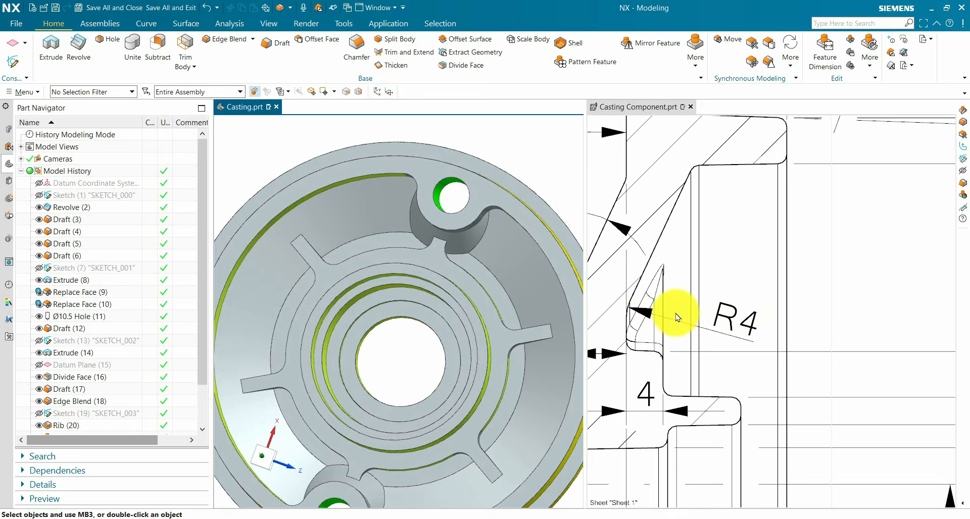
click(225, 40)
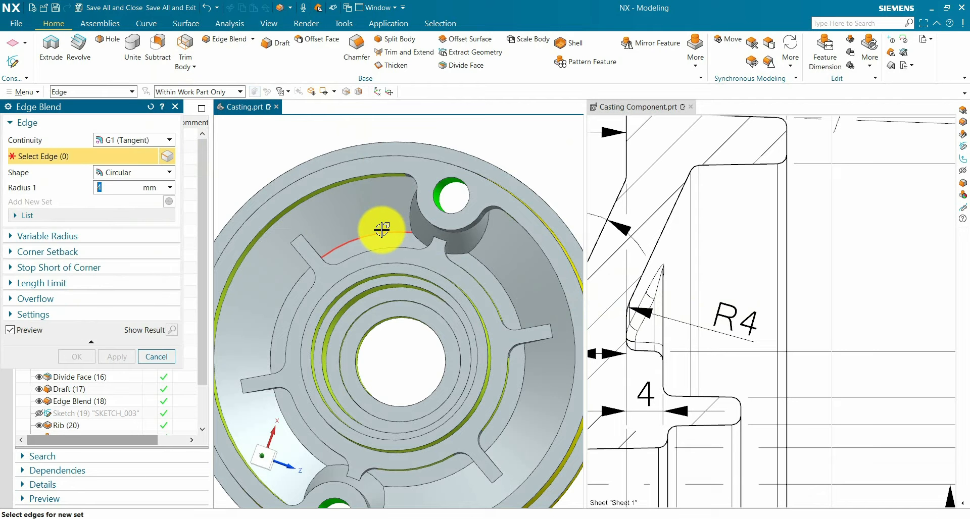
click(396, 232)
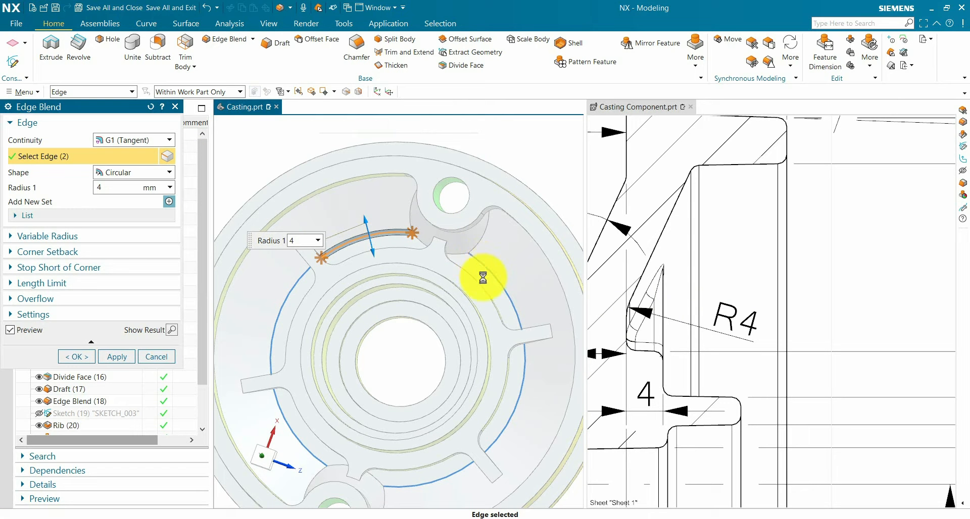
click(296, 434)
click(431, 480)
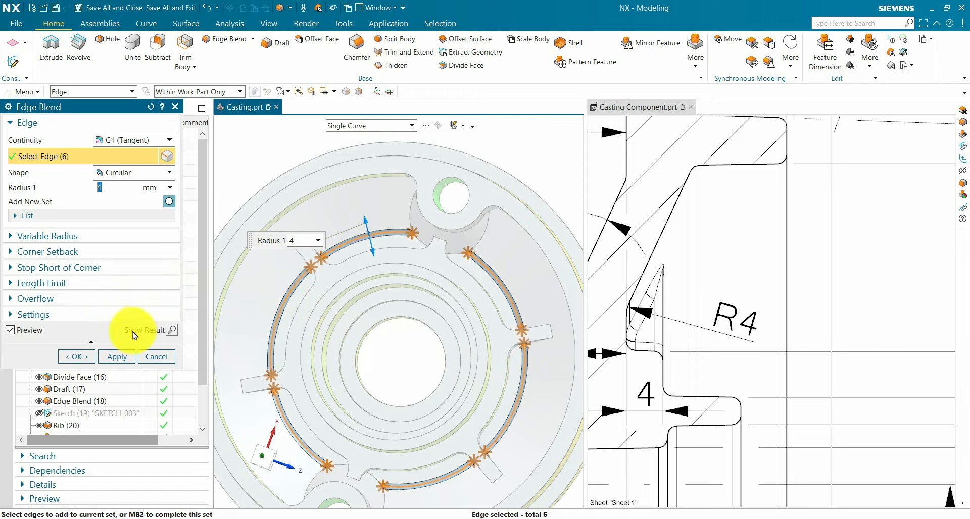
click(84, 358)
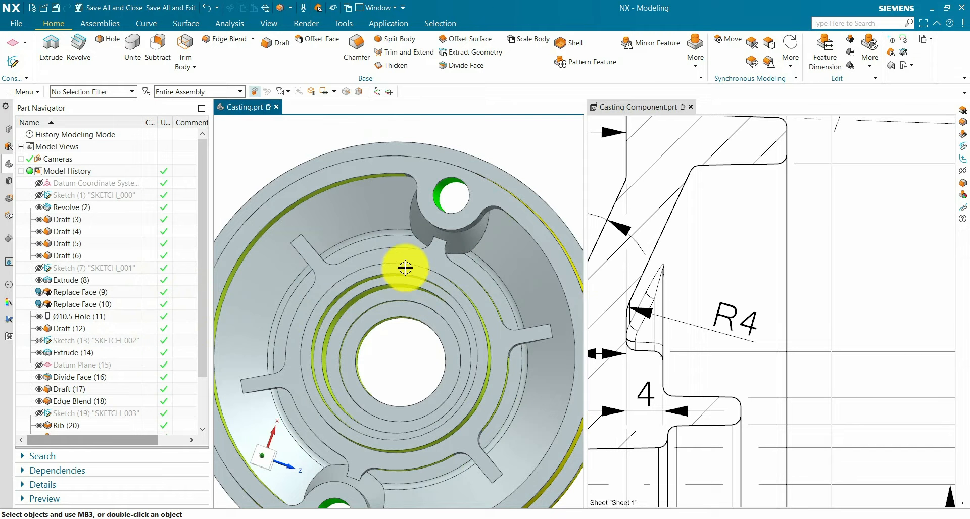
Step: Check the drawing notes for the default corner radius, and blend all body edges of the casting with a 1 mm circular radius
scroll(726, 246, down, 5)
scroll(726, 246, down, 3)
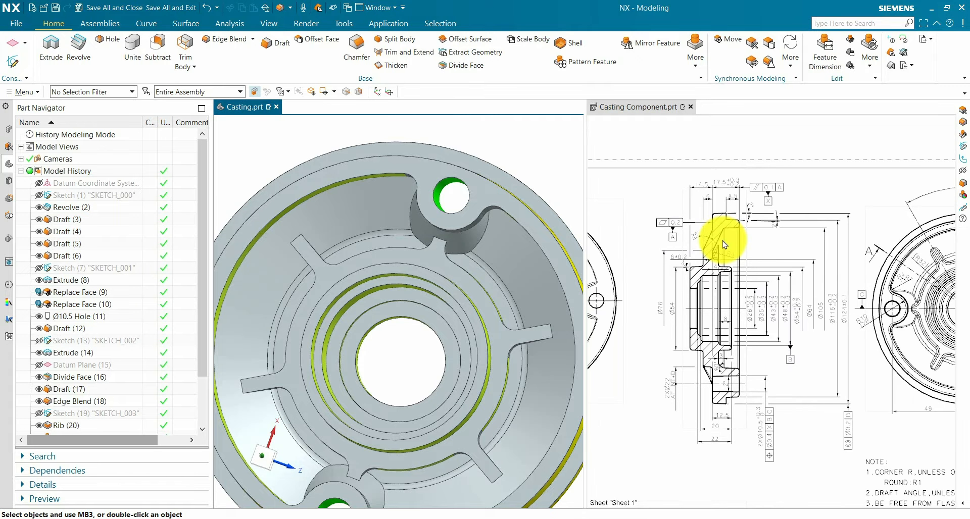
scroll(725, 246, down, 3)
scroll(812, 404, up, 6)
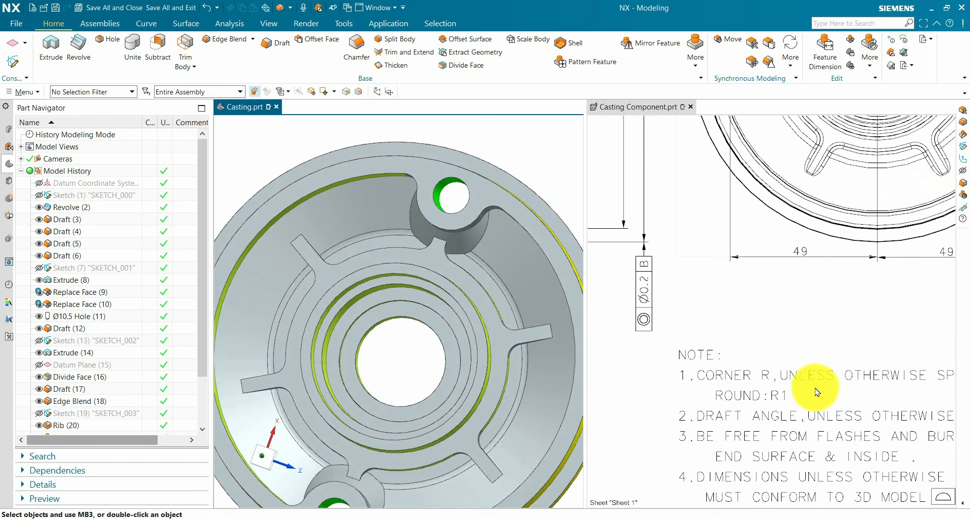
scroll(813, 384, down, 4)
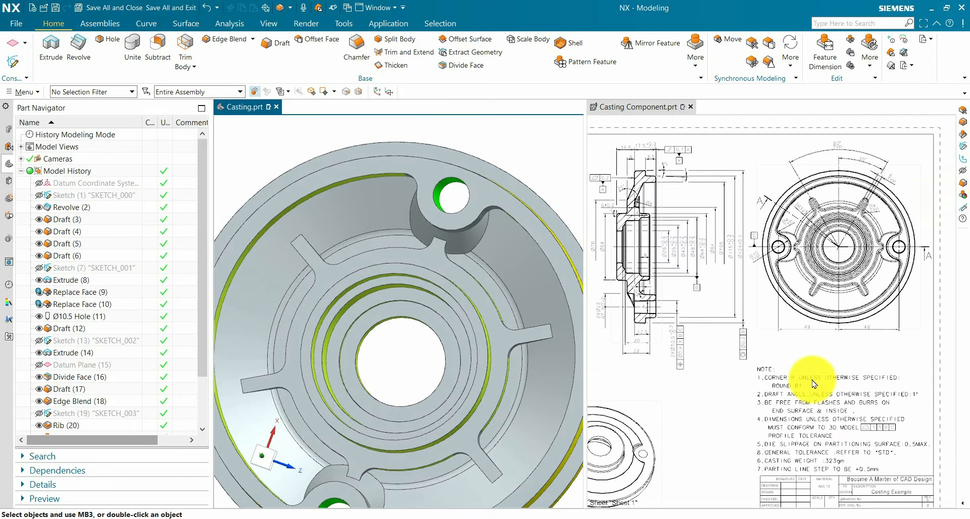
scroll(721, 275, up, 5)
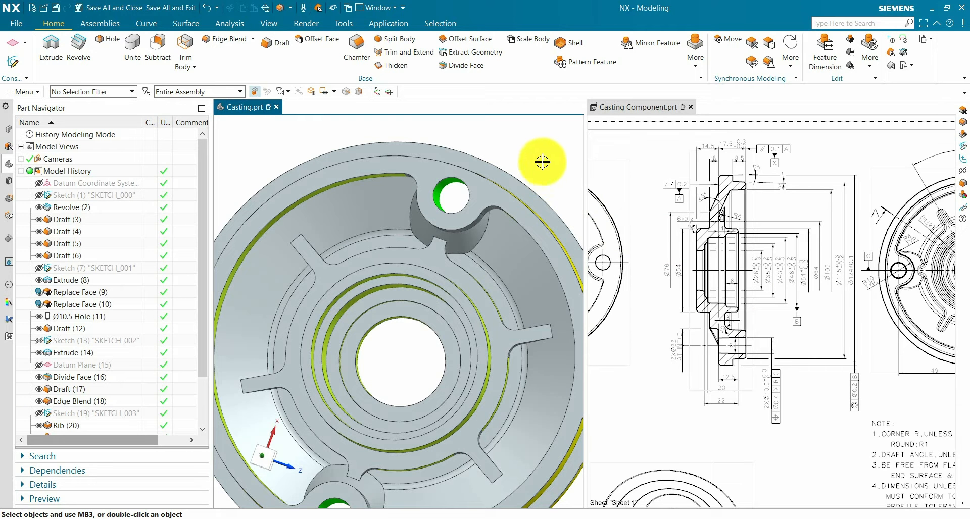
scroll(481, 231, down, 3)
middle_drag(480, 230, 513, 238)
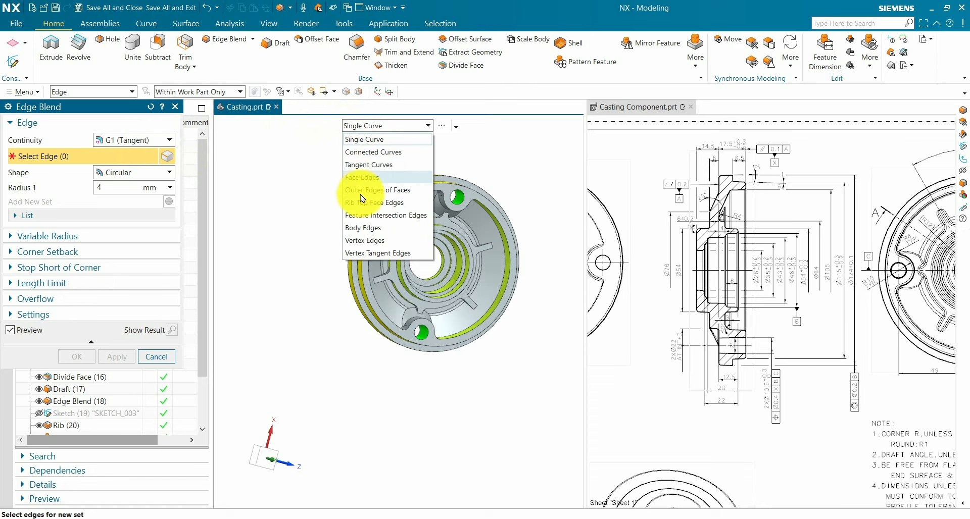
click(364, 228)
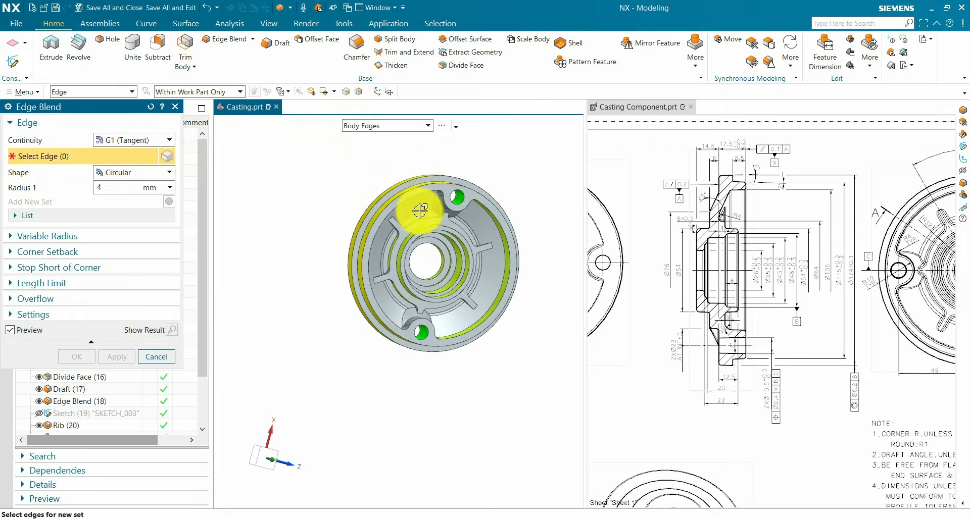
click(432, 185)
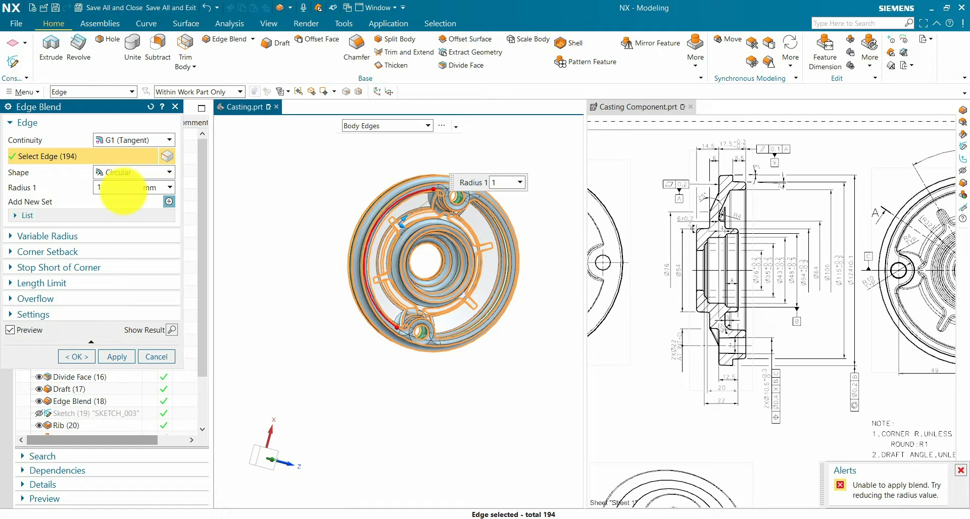
double_click(122, 188)
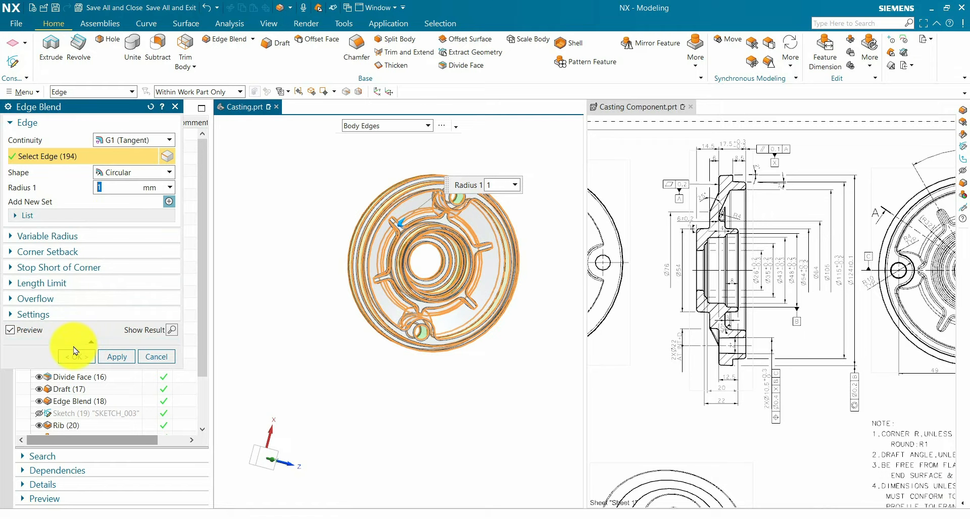
click(77, 357)
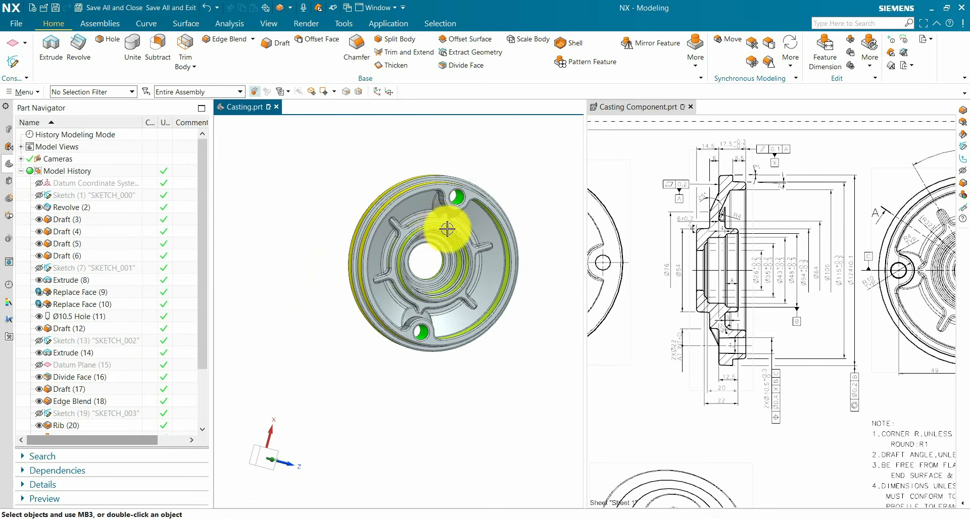
Step: Delete the narrow blend face along the outer rim edge of the flange, beside the large-diameter cylindrical face
middle_drag(445, 228, 463, 197)
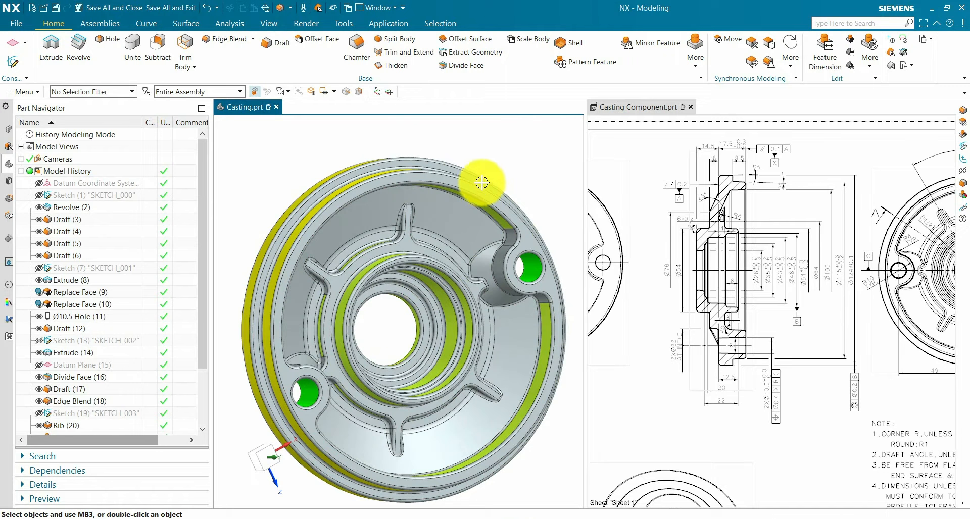
scroll(439, 159, up, 3)
middle_drag(469, 154, 507, 146)
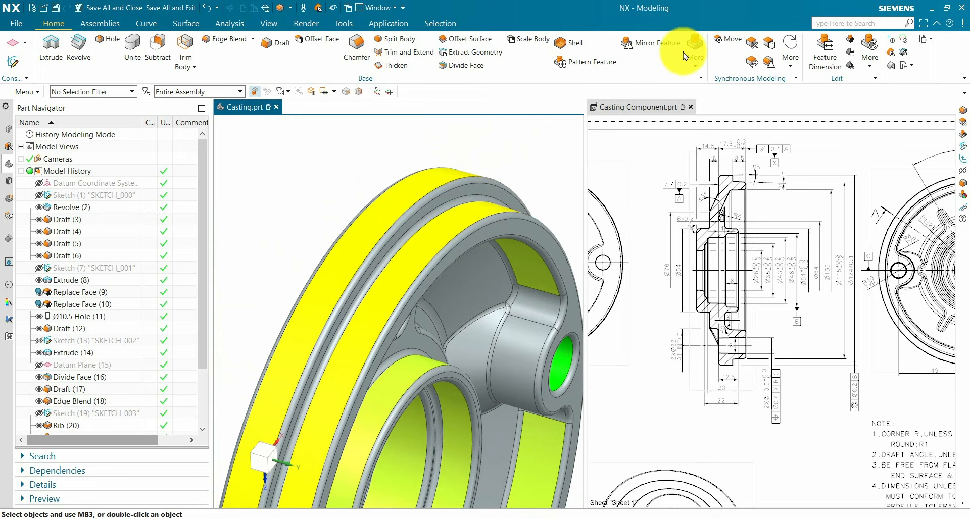
click(753, 43)
click(485, 158)
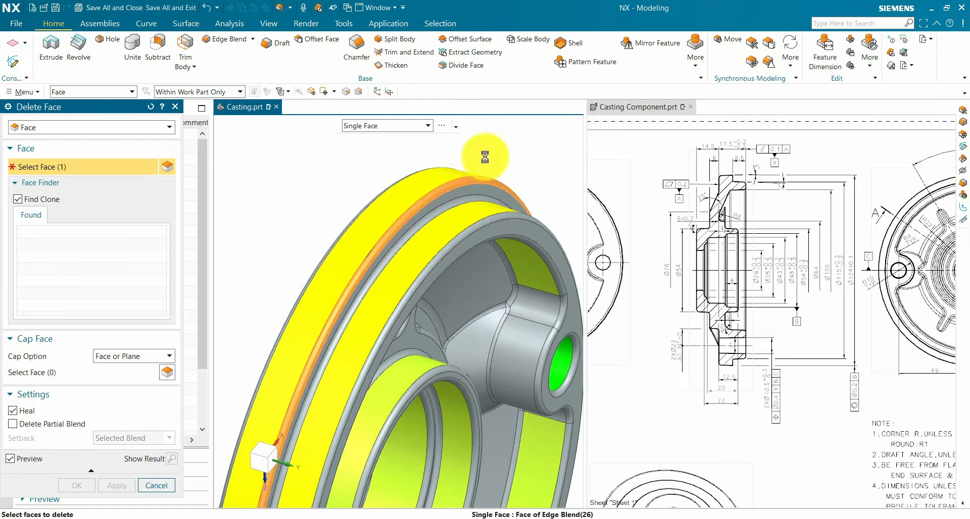
middle_click(429, 149)
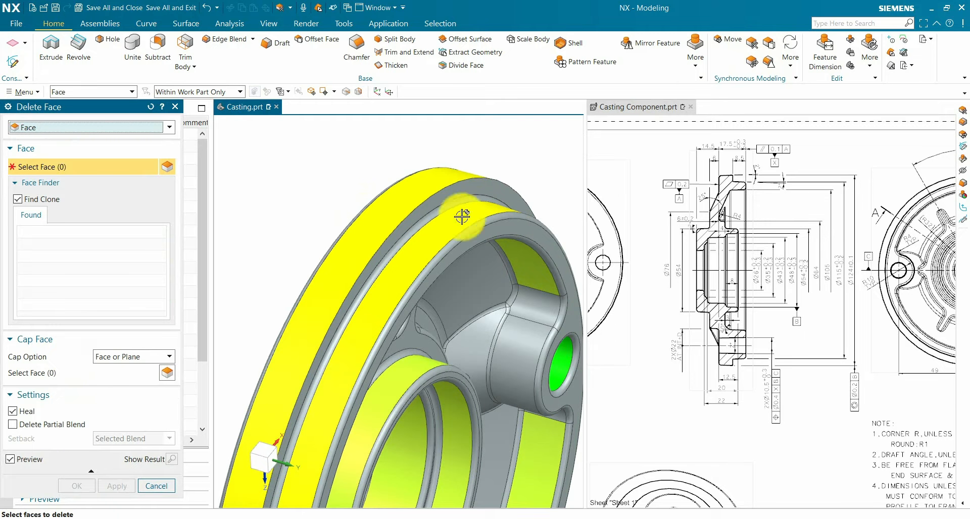
Step: Check the hub section in the drawing and delete the blend face around the central bore on the flat hub face
scroll(728, 242, up, 6)
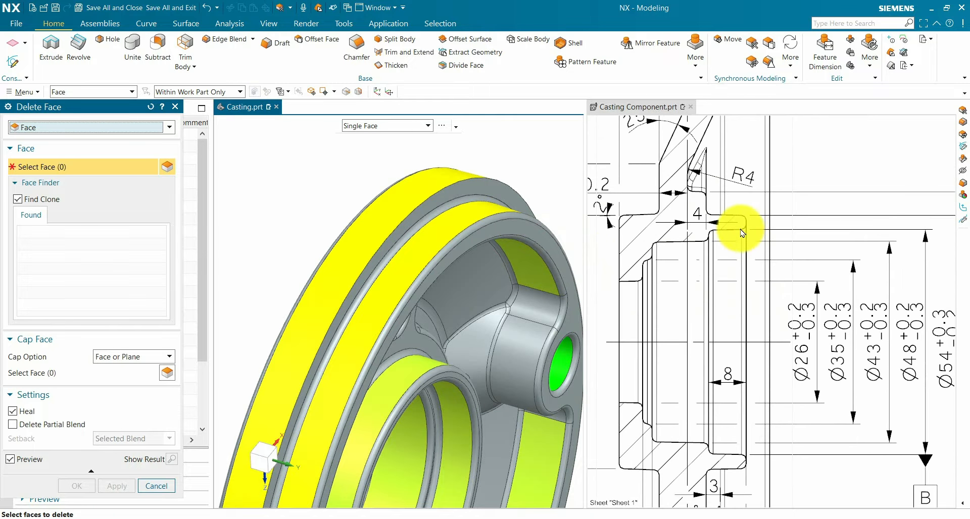
scroll(752, 228, down, 3)
scroll(674, 229, up, 4)
scroll(438, 235, down, 1)
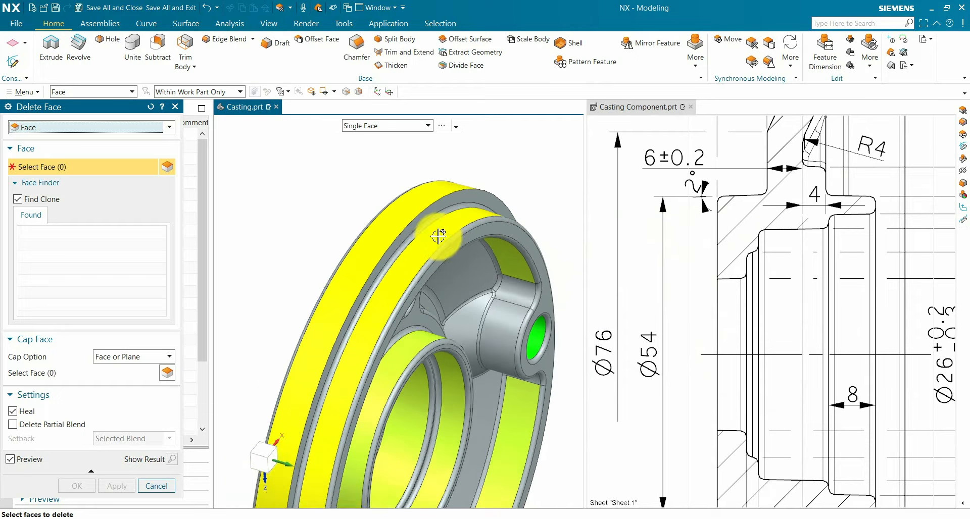
middle_drag(459, 216, 336, 325)
scroll(373, 341, up, 3)
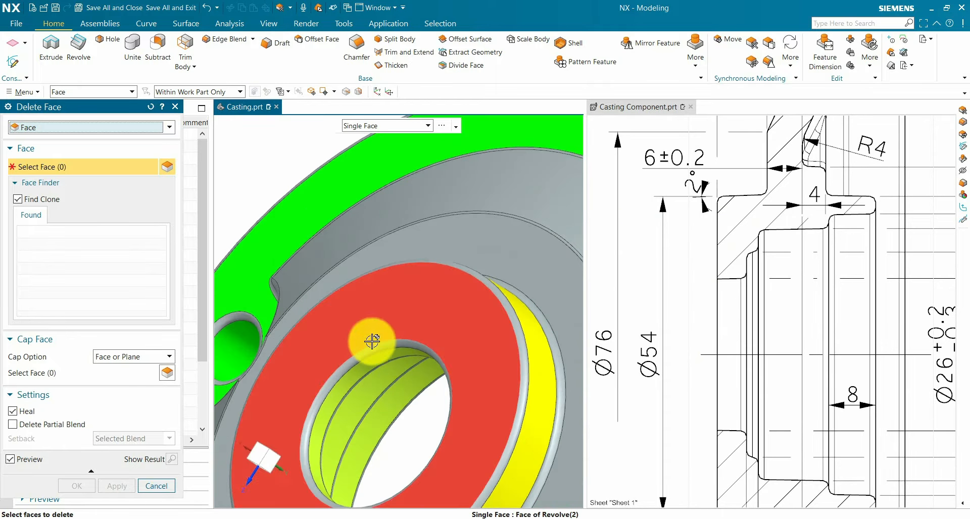
click(378, 345)
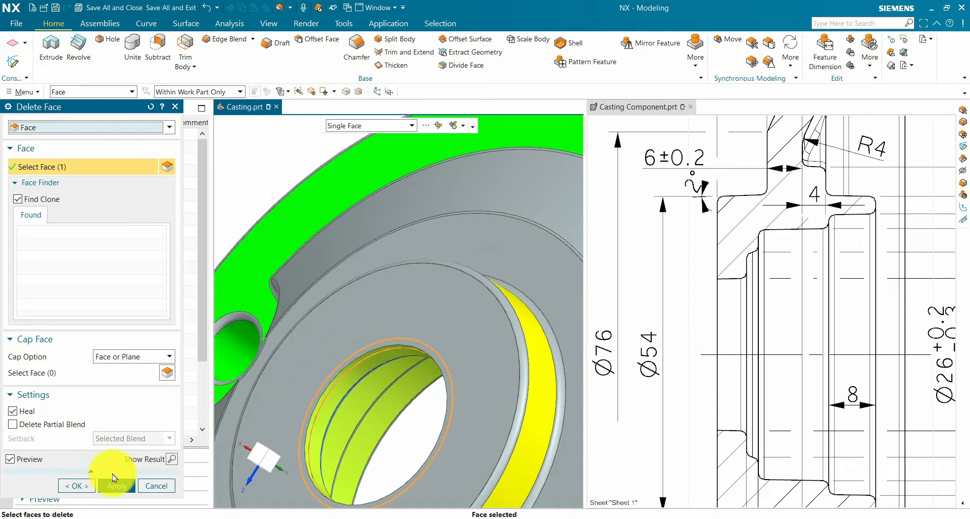
click(115, 484)
Step: Delete the blend faces around the openings of both Ø10.5 holes, on the flat side and the ribbed side of the casting
scroll(350, 292, down, 3)
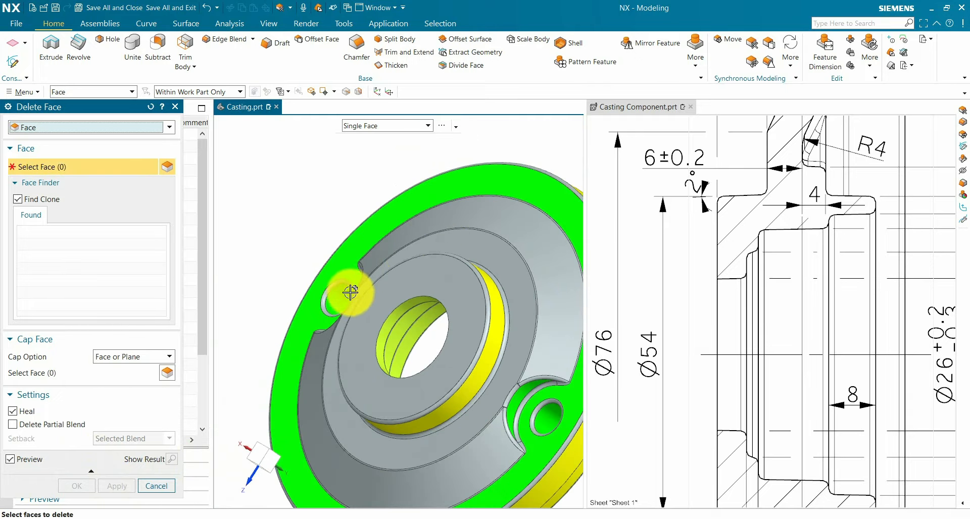
scroll(350, 293, up, 3)
click(338, 274)
scroll(308, 228, down, 2)
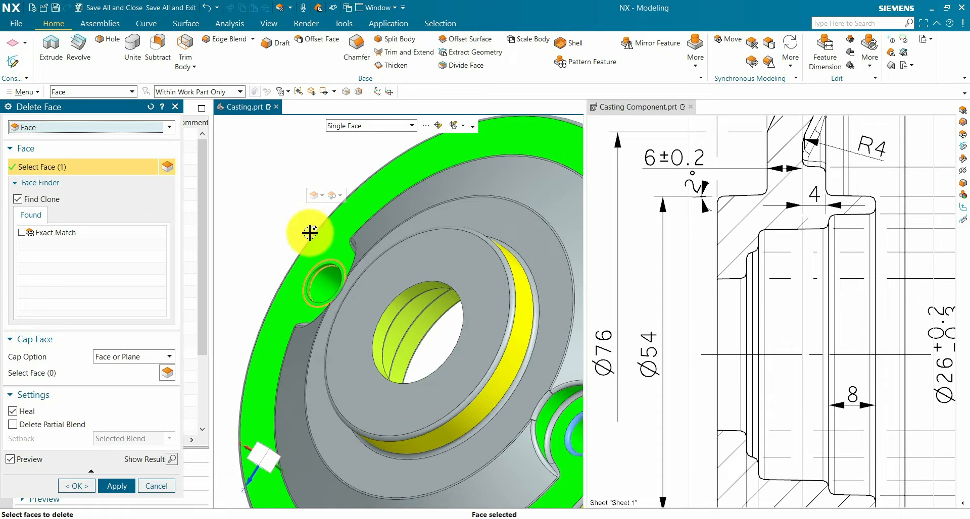
middle_drag(309, 232, 399, 314)
scroll(520, 387, up, 3)
click(519, 386)
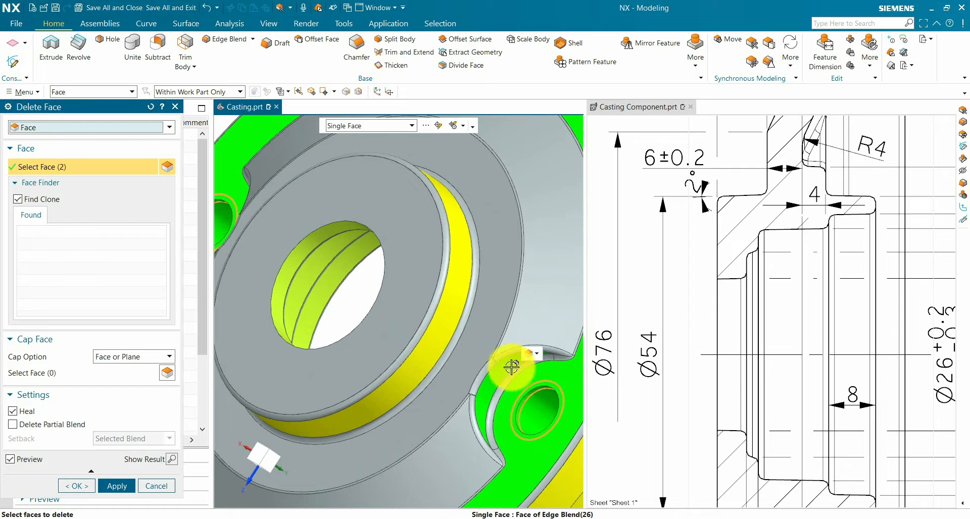
scroll(440, 303, down, 3)
middle_drag(505, 407, 405, 249)
scroll(370, 195, up, 4)
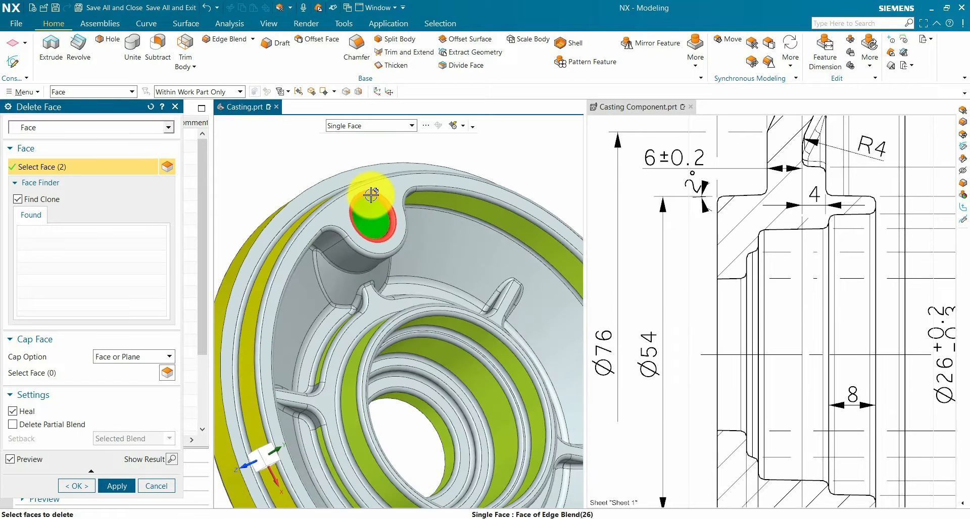
scroll(346, 216, down, 4)
scroll(462, 399, up, 3)
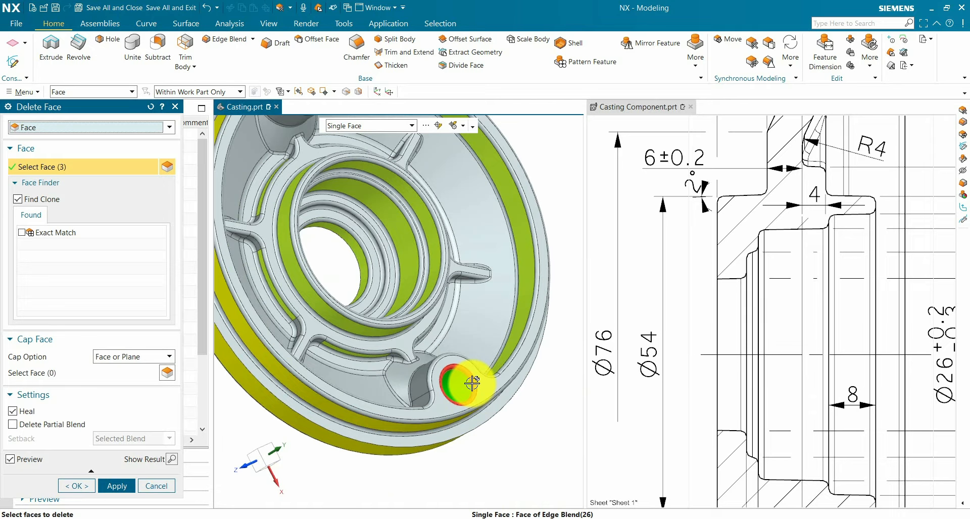
middle_click(493, 447)
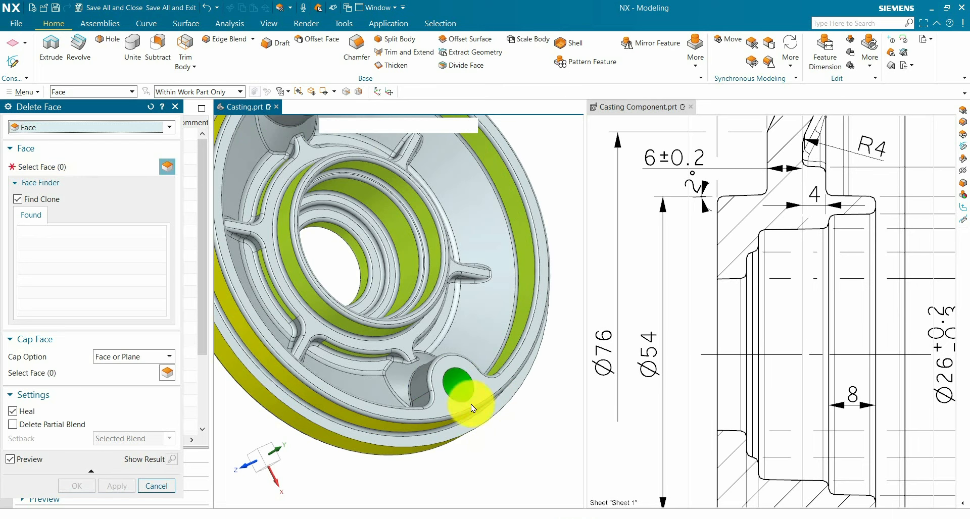
click(157, 490)
Step: Set up a slope analysis on all body faces of the casting, using the Y-axis as the reference vector
scroll(433, 335, down, 4)
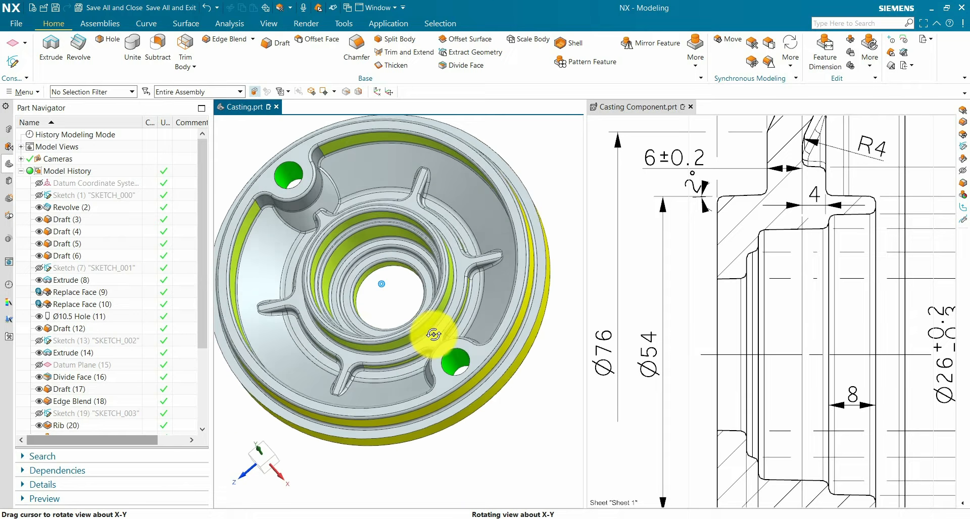
mouse_move(434, 335)
middle_down()
mouse_move(439, 353)
mouse_move(501, 351)
mouse_move(485, 357)
mouse_move(520, 373)
middle_up()
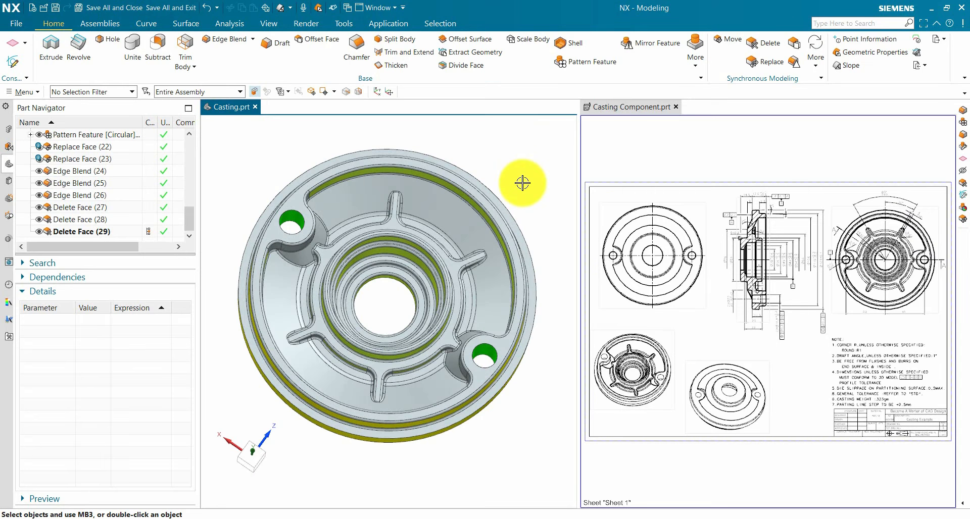
middle_drag(523, 192, 503, 213)
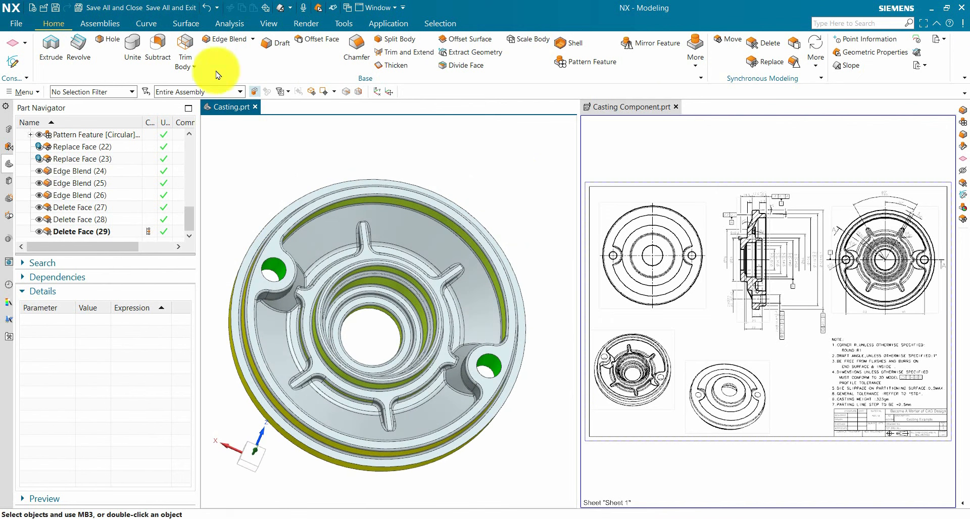
click(850, 66)
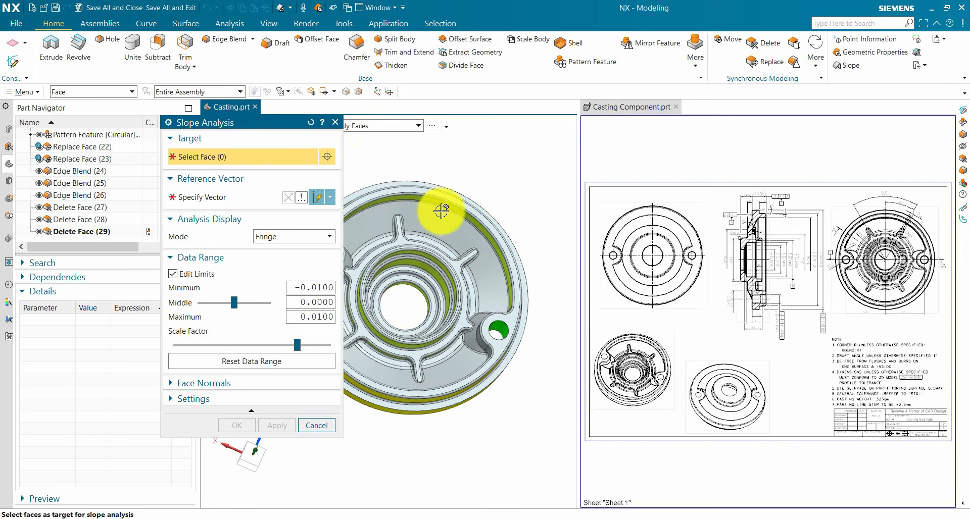
click(445, 208)
click(235, 201)
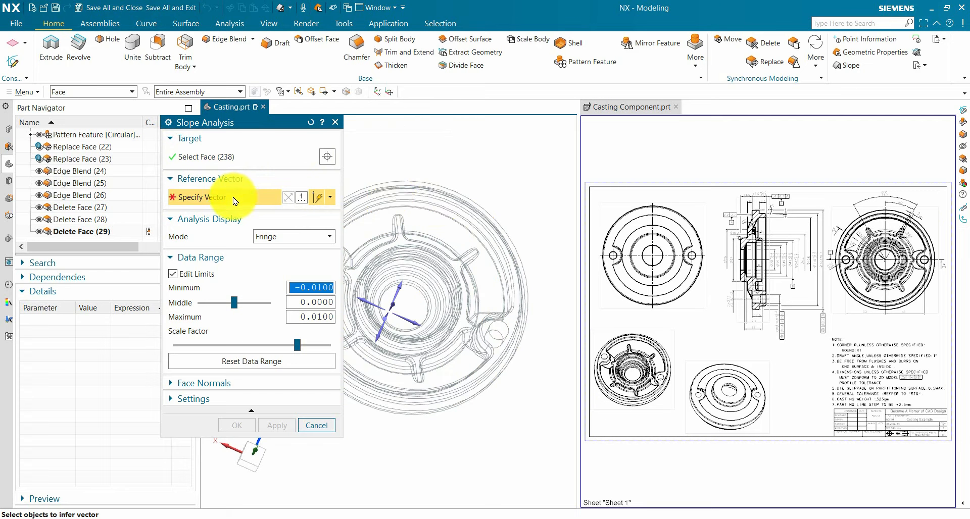
middle_drag(489, 180, 440, 324)
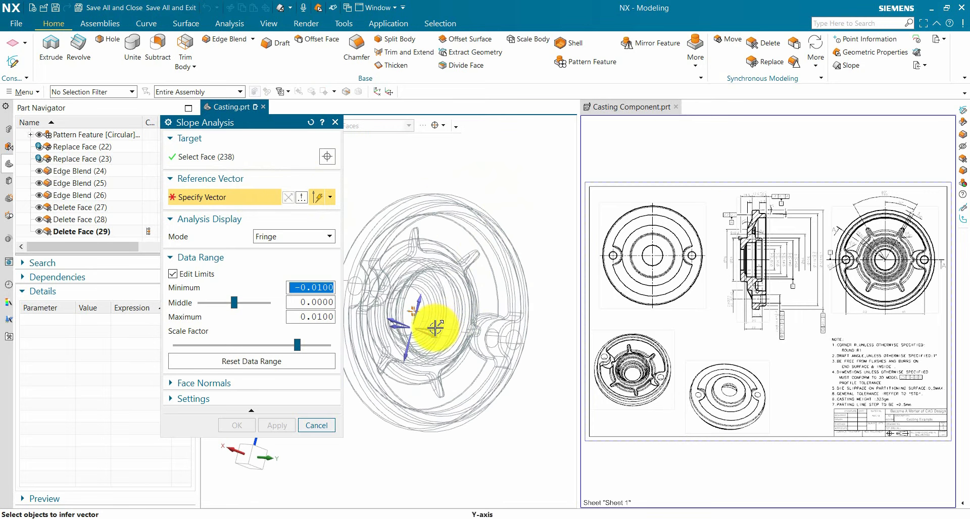
click(435, 329)
Step: Set the number of colors in the slope analysis legend to 3
middle_drag(484, 237, 414, 344)
click(194, 398)
click(267, 436)
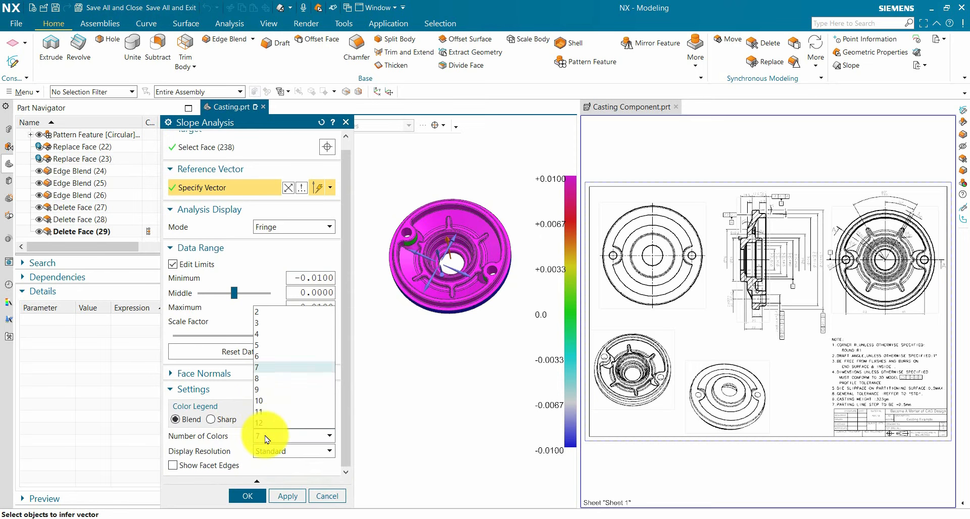
click(267, 324)
Step: Examine the hole bosses, ribs and flat side of the casting for faces without draft, and close the slope analysis without keeping it
scroll(425, 293, up, 3)
middle_drag(425, 293, 407, 261)
scroll(422, 264, up, 5)
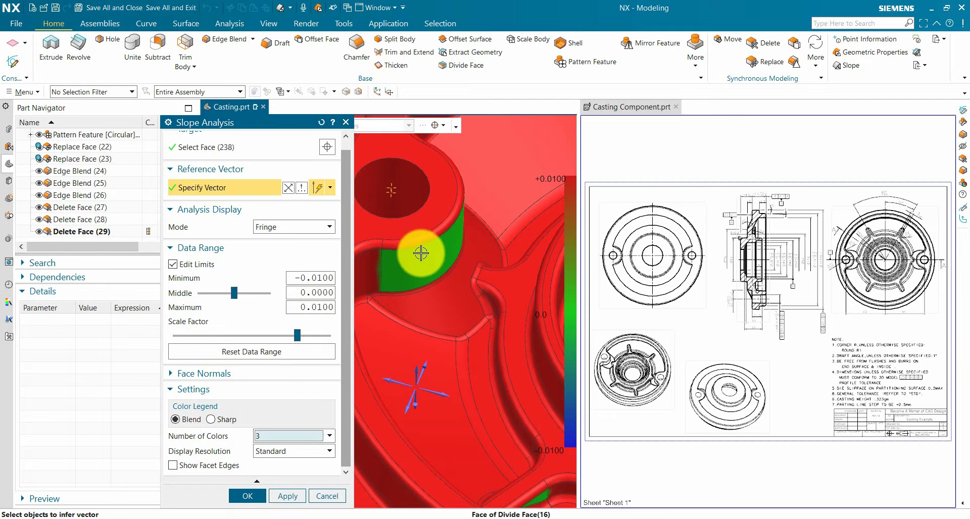
scroll(420, 253, down, 2)
scroll(426, 258, down, 4)
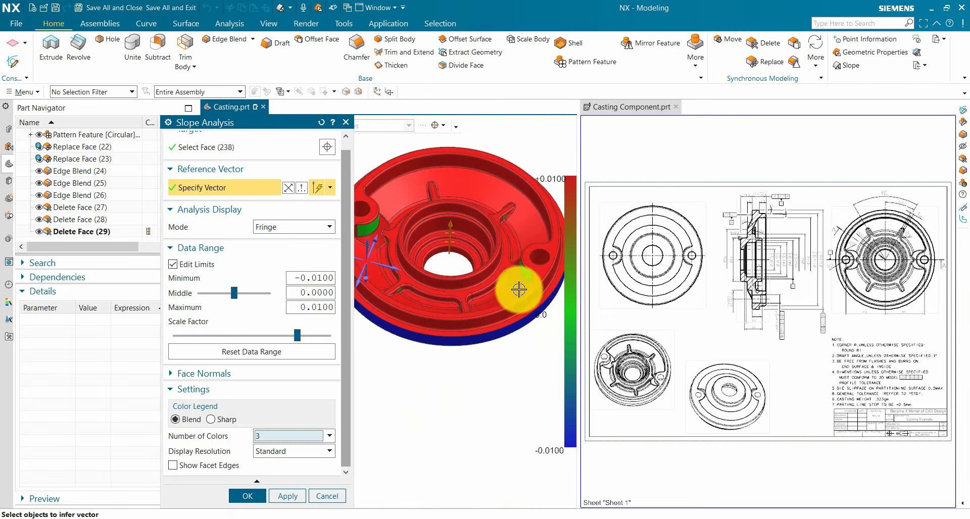
scroll(511, 211, up, 3)
middle_drag(509, 243, 472, 279)
scroll(500, 265, up, 5)
scroll(472, 279, down, 6)
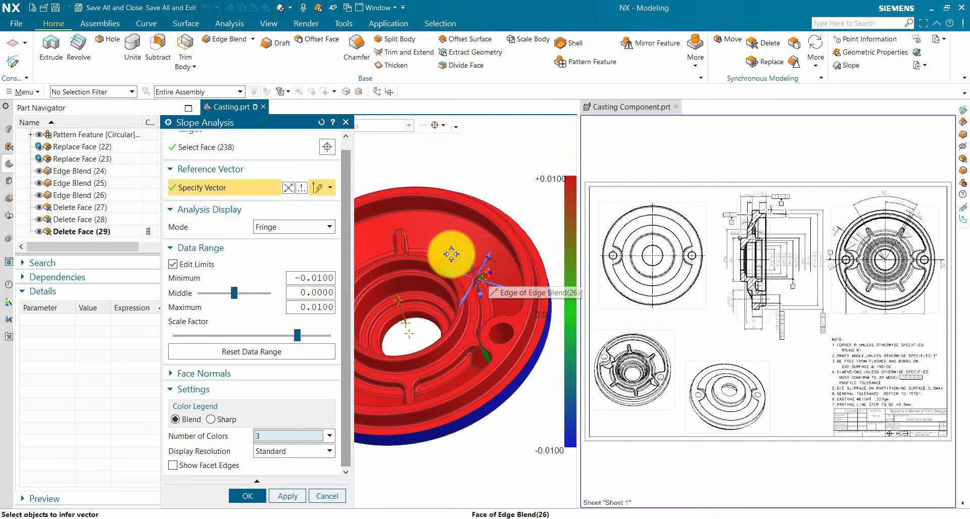
middle_drag(434, 243, 519, 258)
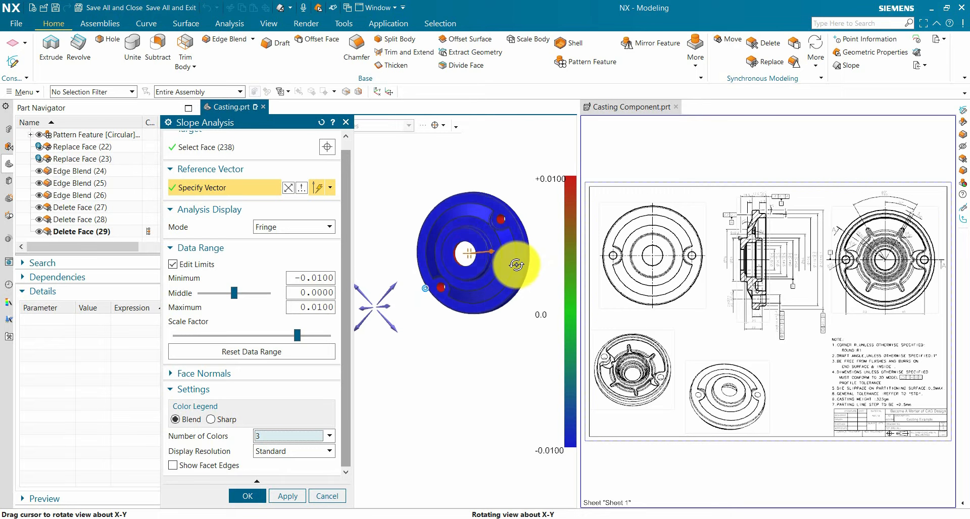
middle_drag(495, 299, 526, 295)
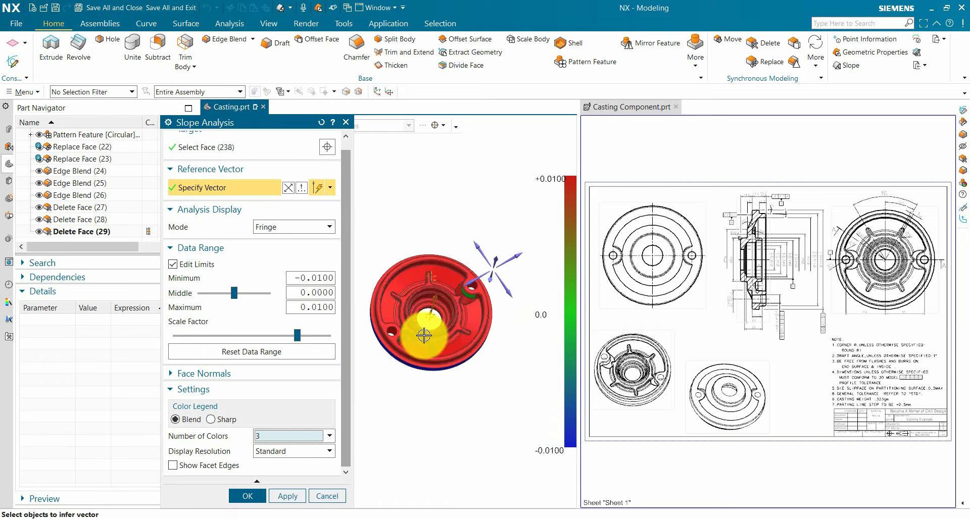
scroll(476, 297, up, 6)
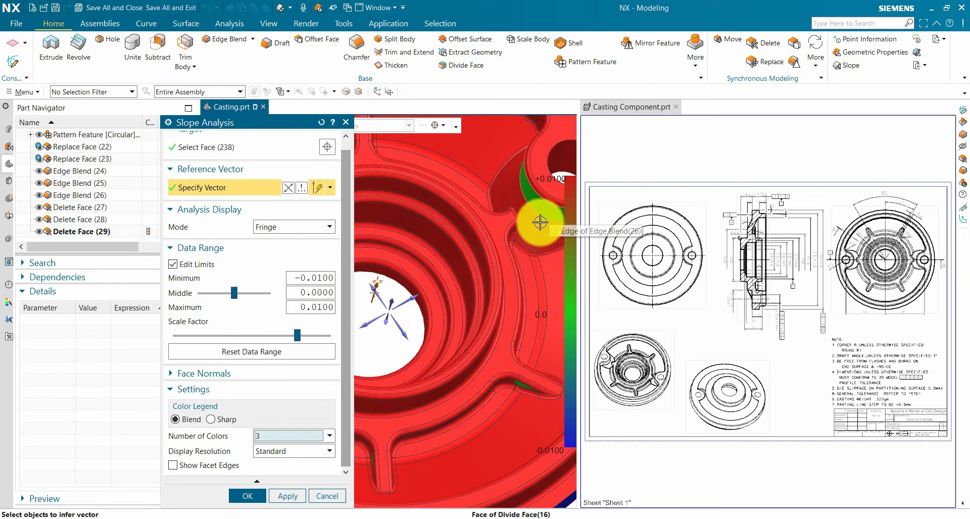
scroll(540, 222, down, 1)
click(328, 497)
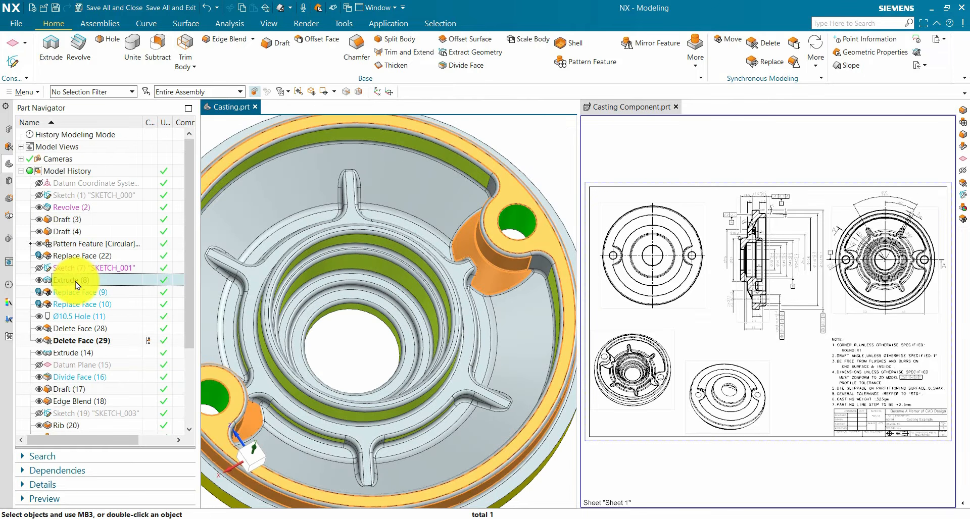
Step: Edit the extrusion of the two Ø20 hole bosses to add a 1° draft from the start limit, and check the boss blends
double_click(77, 281)
scroll(414, 364, down, 5)
middle_drag(414, 364, 405, 385)
click(284, 396)
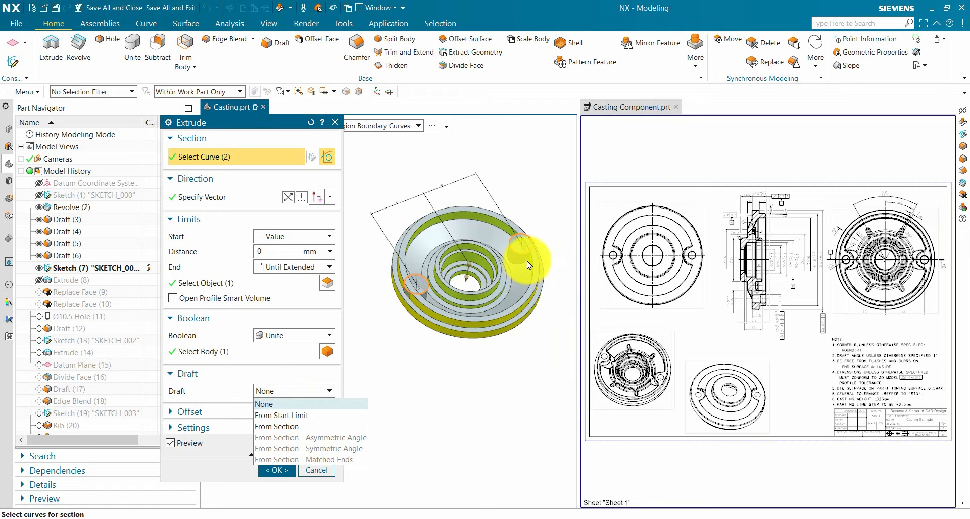
click(303, 421)
scroll(455, 335, up, 10)
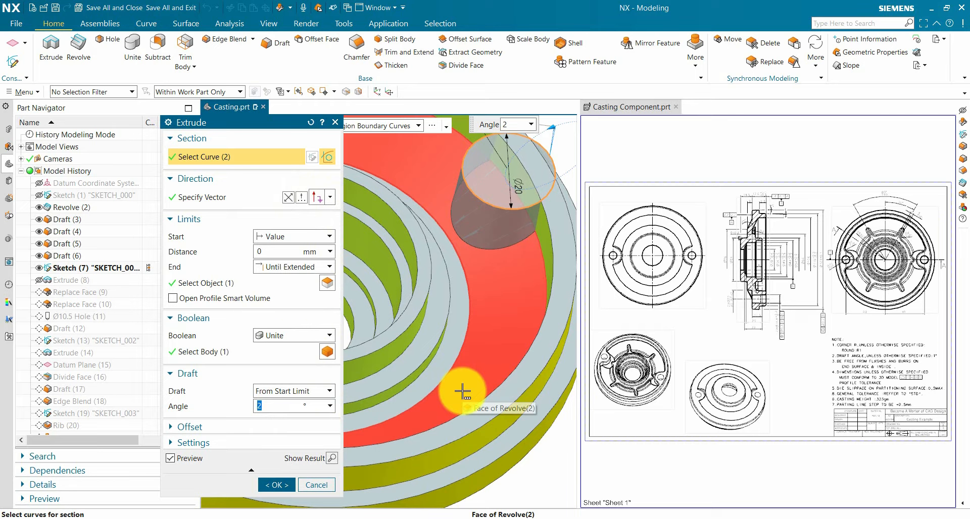
text(1)
scroll(431, 216, down, 5)
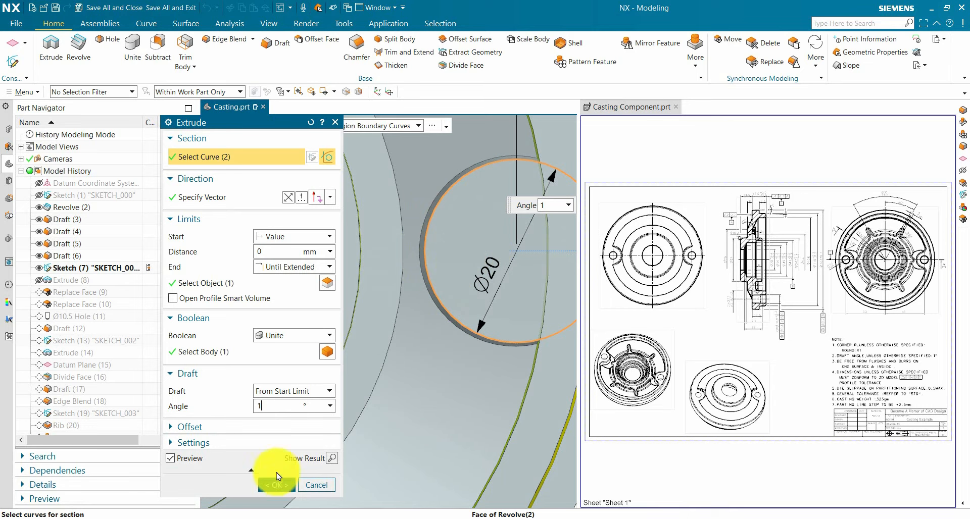
click(278, 487)
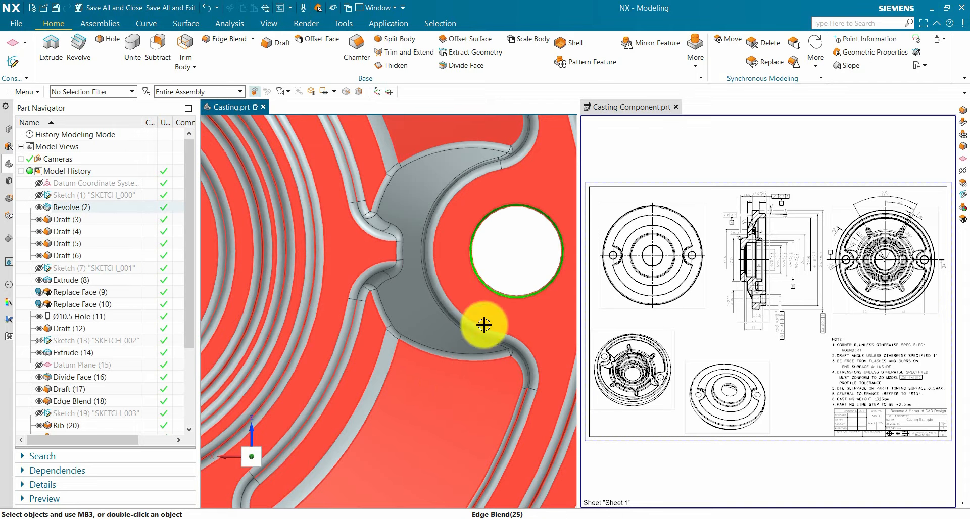
scroll(513, 158, up, 3)
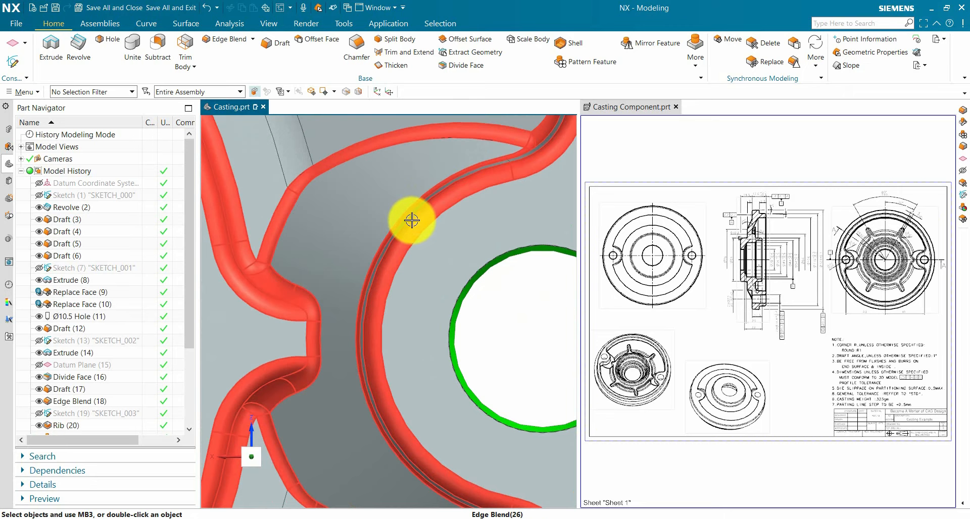
scroll(409, 220, down, 10)
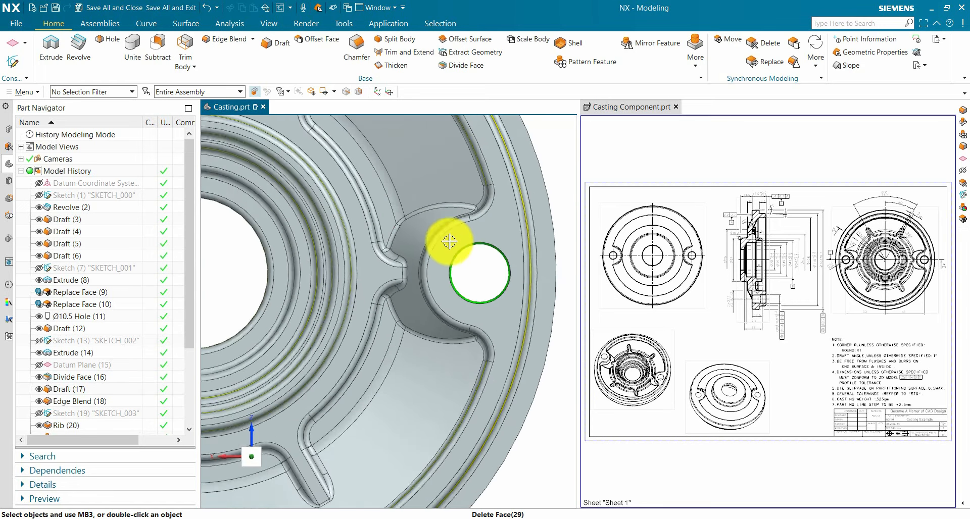
scroll(456, 271, down, 2)
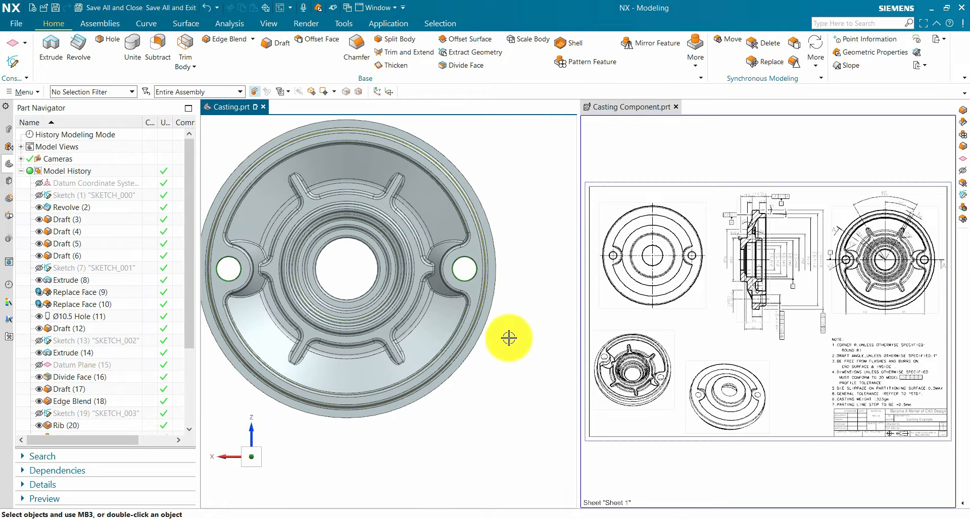
Step: Edit the rib feature to add a 1° draft from the cap
middle_drag(509, 339, 448, 245)
scroll(405, 199, up, 5)
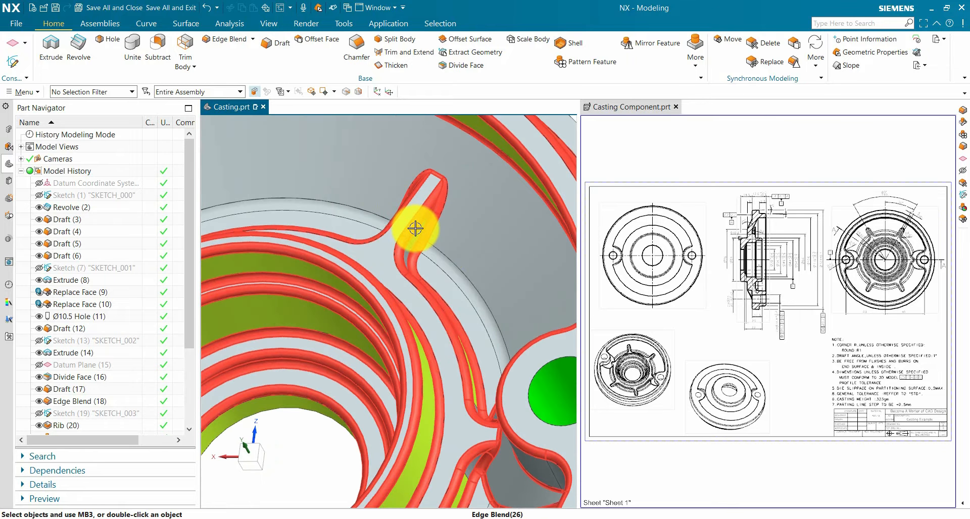
scroll(88, 307, down, 3)
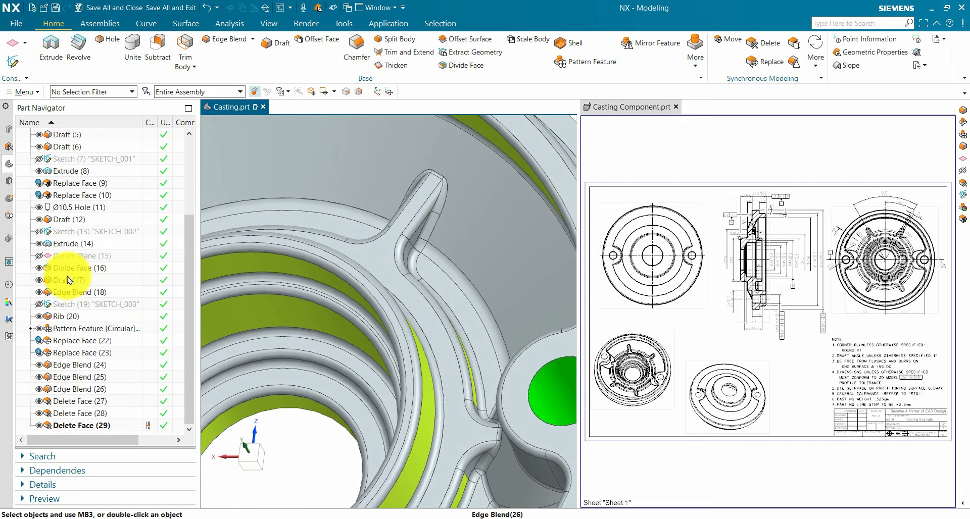
scroll(77, 281, up, 3)
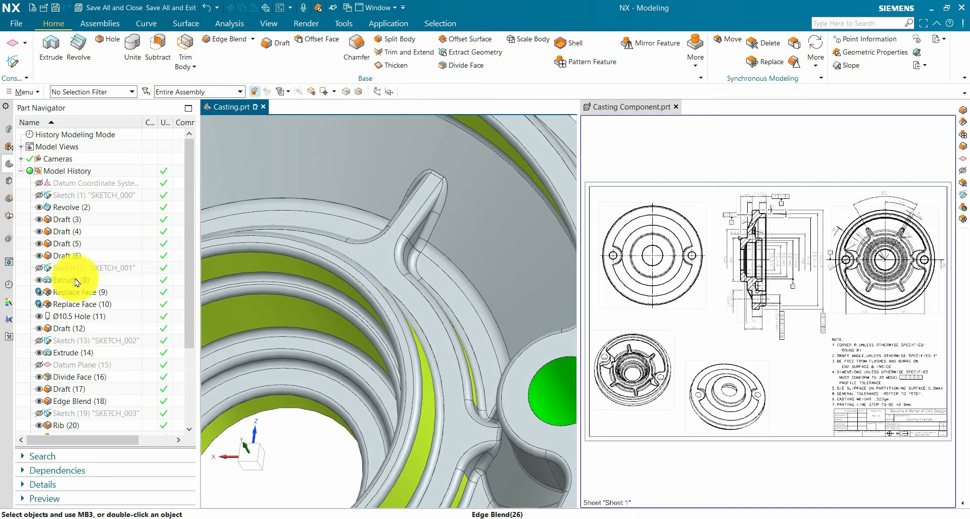
scroll(76, 282, down, 3)
double_click(71, 316)
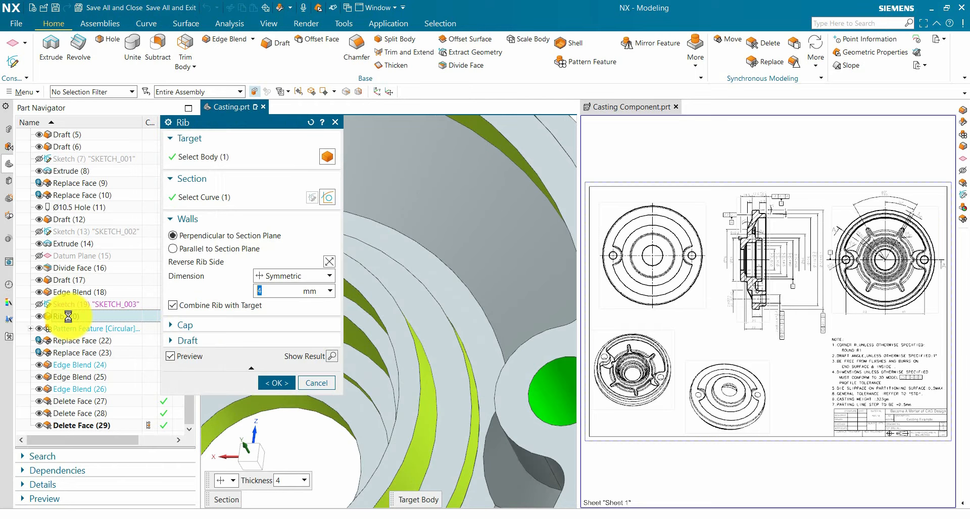
click(191, 339)
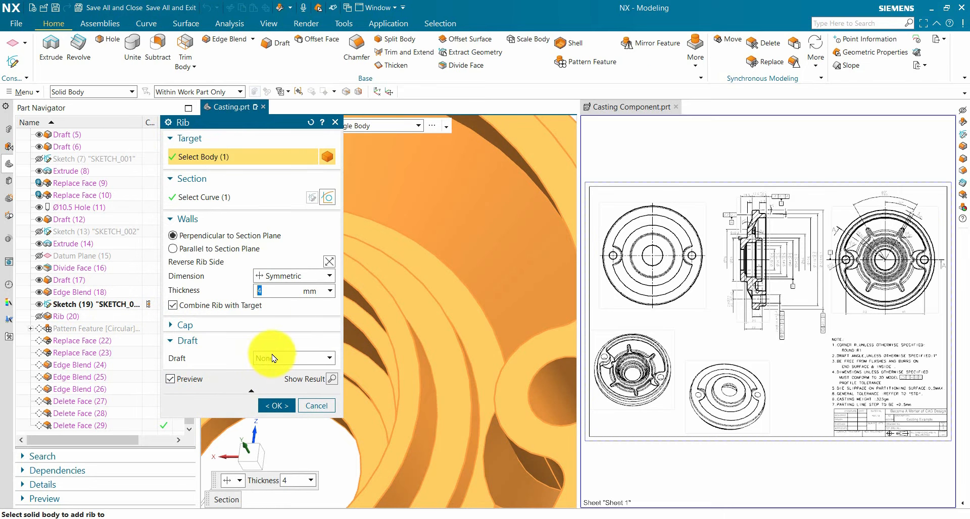
click(272, 359)
click(270, 382)
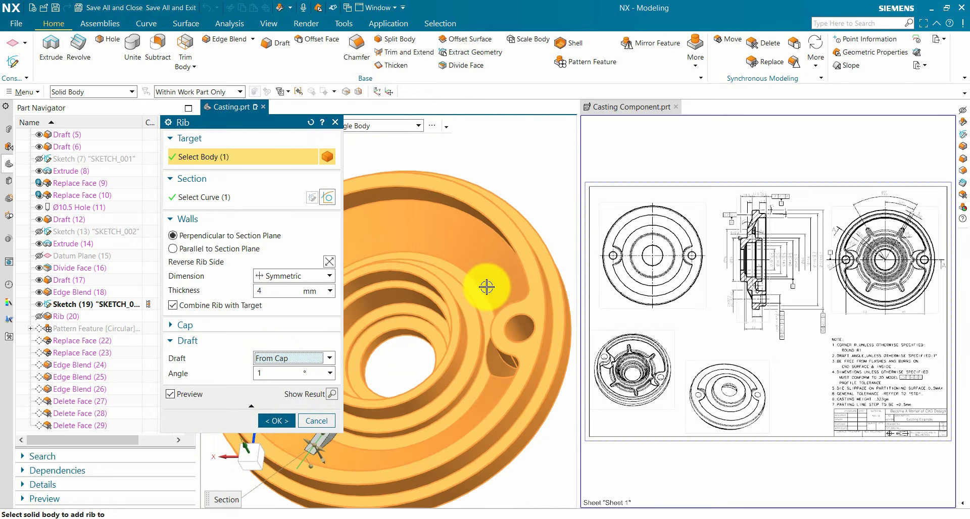
scroll(397, 353, up, 5)
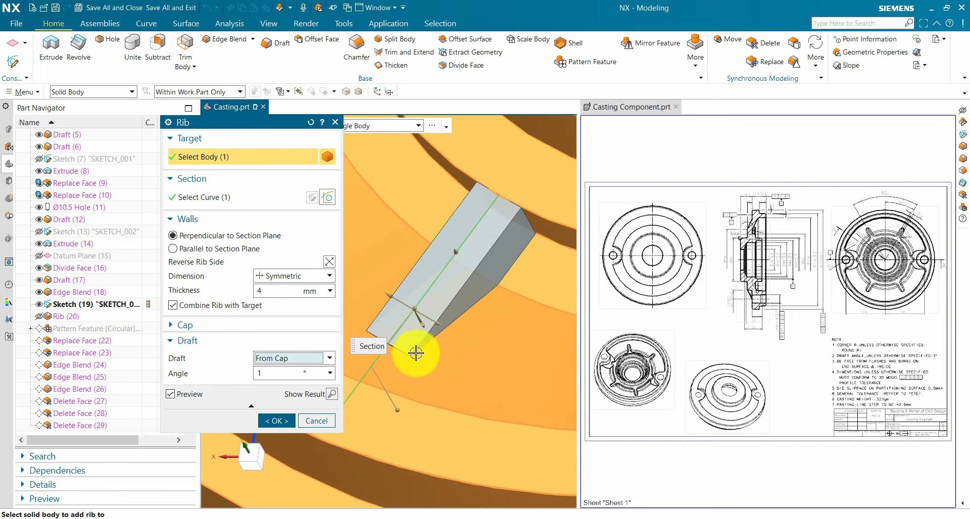
scroll(416, 354, down, 3)
click(281, 420)
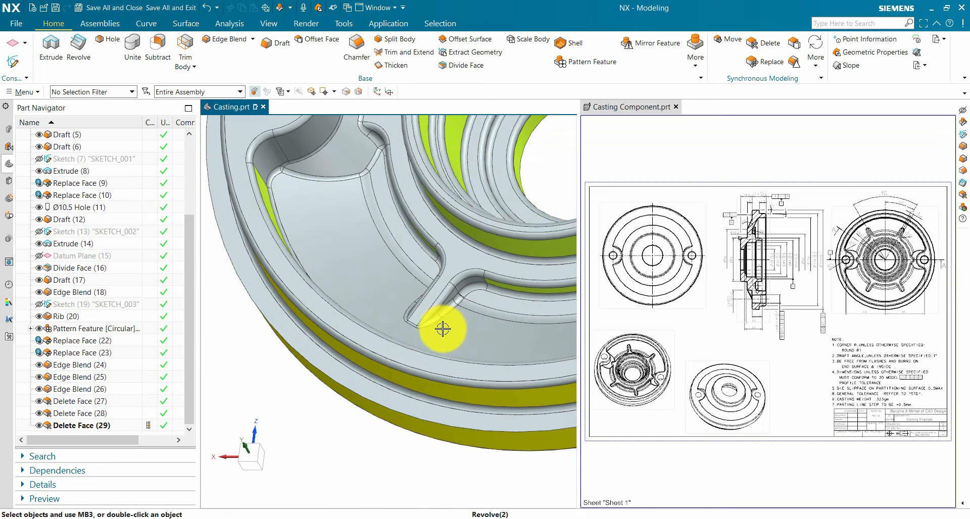
Step: Inspect the side walls and blends of a rib in a straight-on view for the added draft
middle_drag(443, 329, 444, 335)
key(F8)
scroll(416, 256, up, 8)
scroll(383, 296, down, 2)
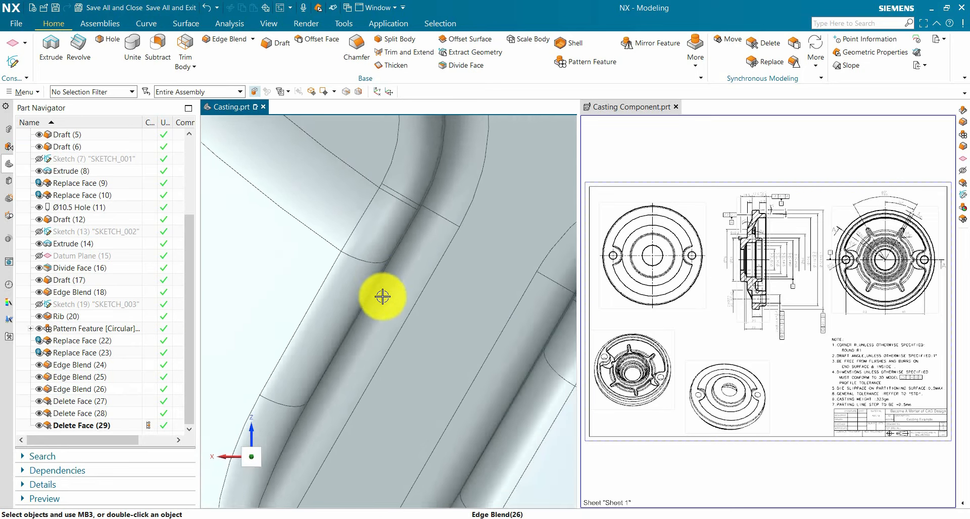
scroll(384, 303, down, 10)
mouse_move(390, 400)
middle_down()
mouse_move(407, 385)
mouse_move(396, 383)
middle_up()
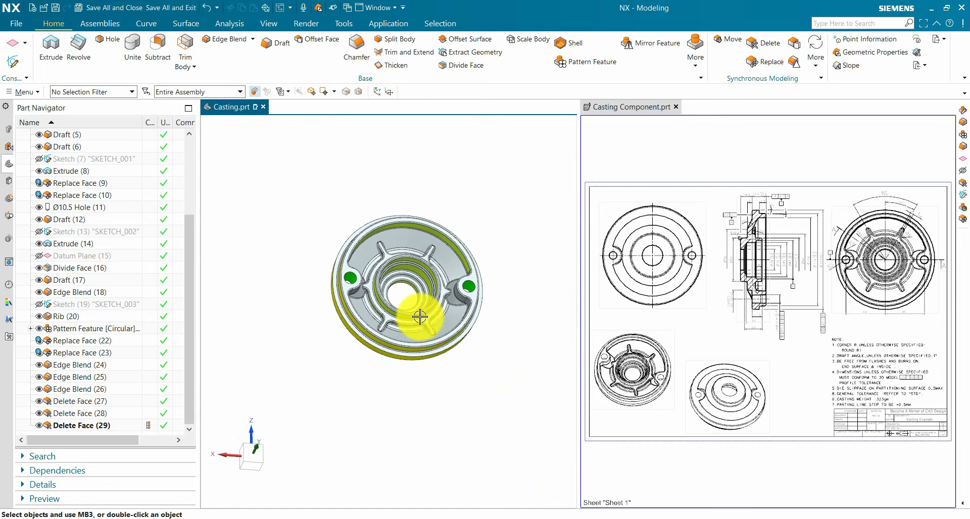
Step: Start a slope analysis on all body faces of the casting, with the reference vector along the casting's central axis
scroll(420, 317, up, 2)
click(838, 70)
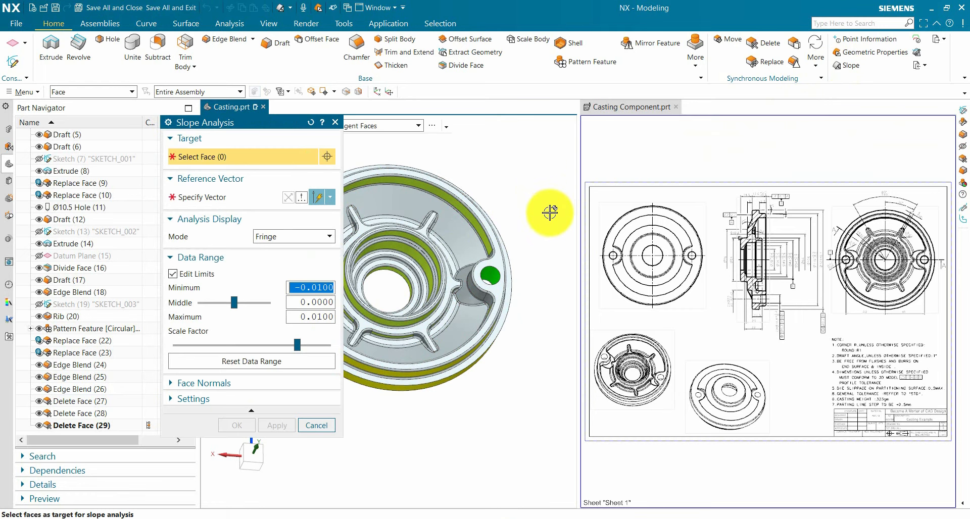
scroll(552, 210, down, 2)
click(389, 132)
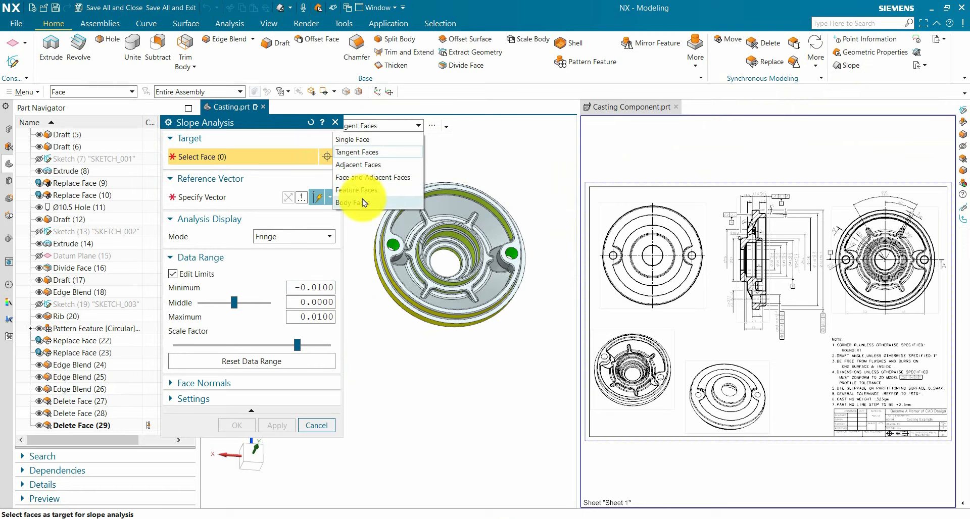
click(359, 203)
click(451, 201)
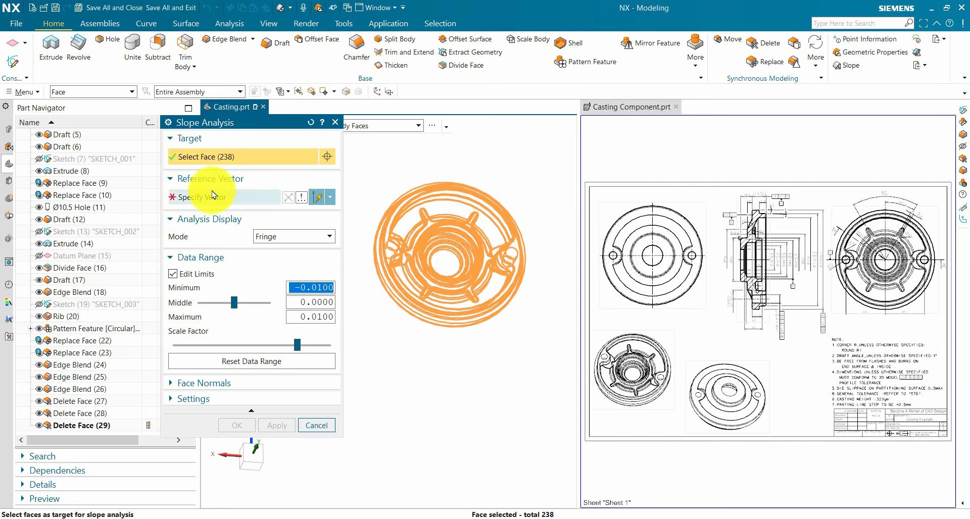
click(212, 197)
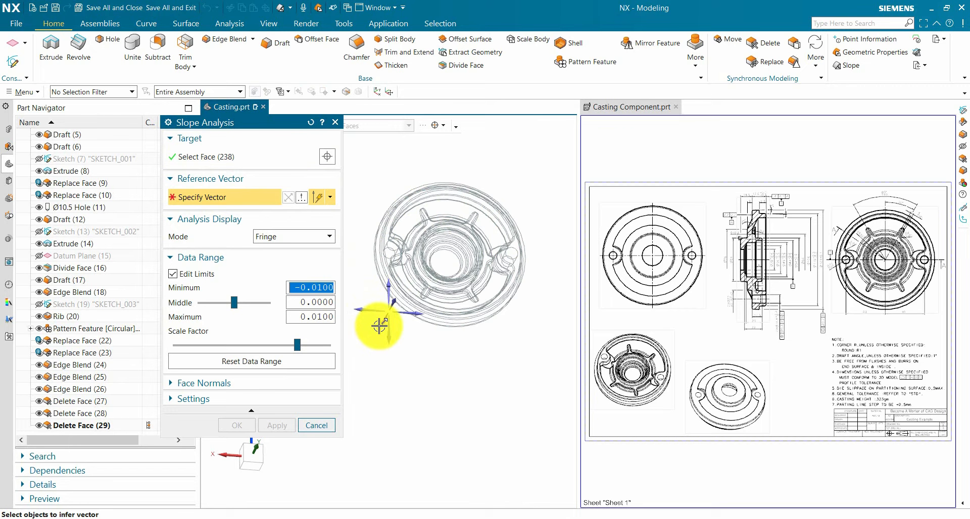
click(379, 326)
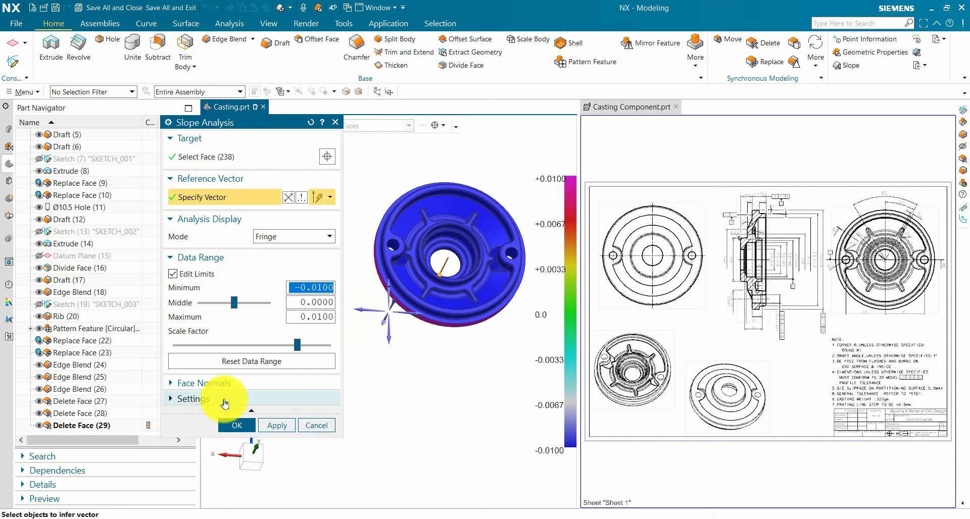
Step: Set the number of colors in the slope analysis legend to 3
click(212, 401)
click(278, 437)
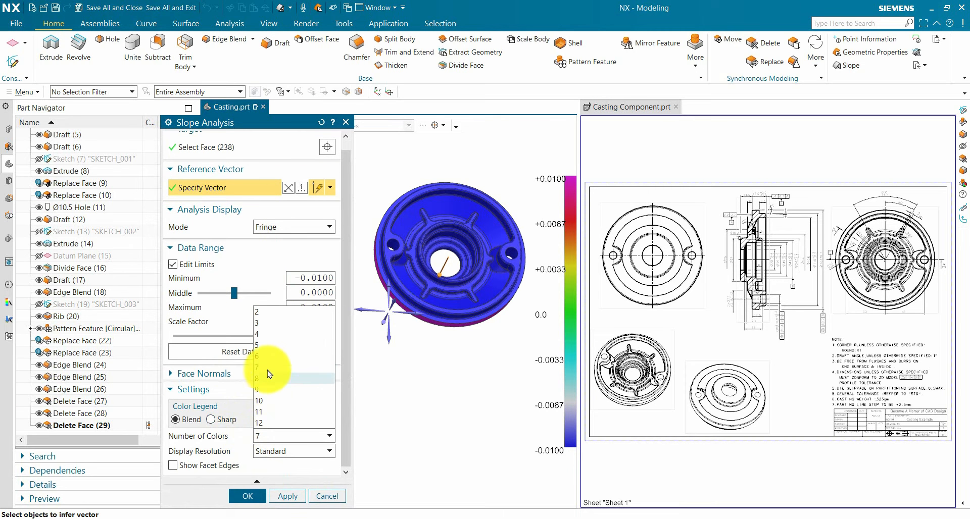
click(263, 324)
Step: Examine the ribs, hole bosses, central bore and outer rim in the slope display for any remaining faces without draft
scroll(433, 217, up, 3)
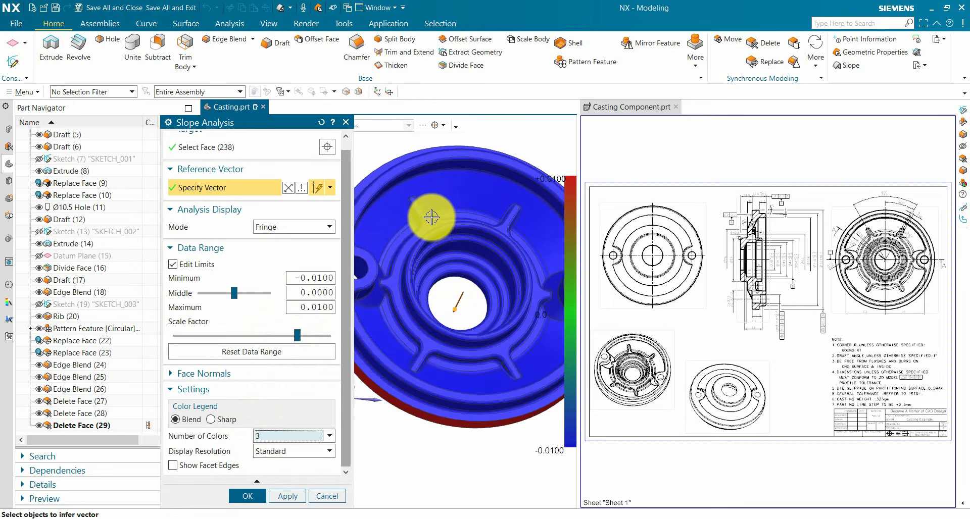
middle_drag(461, 217, 468, 268)
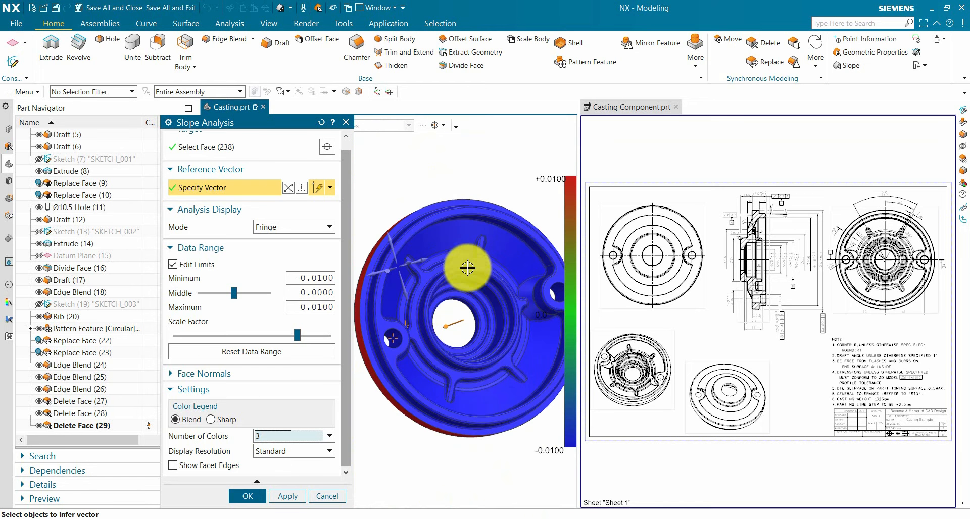
scroll(443, 190, down, 3)
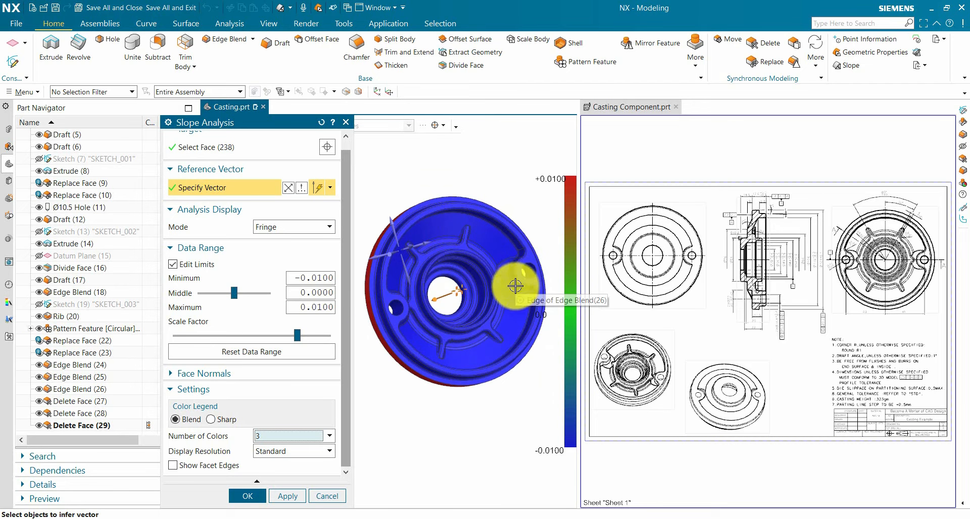
scroll(485, 328, up, 3)
middle_drag(493, 339, 456, 356)
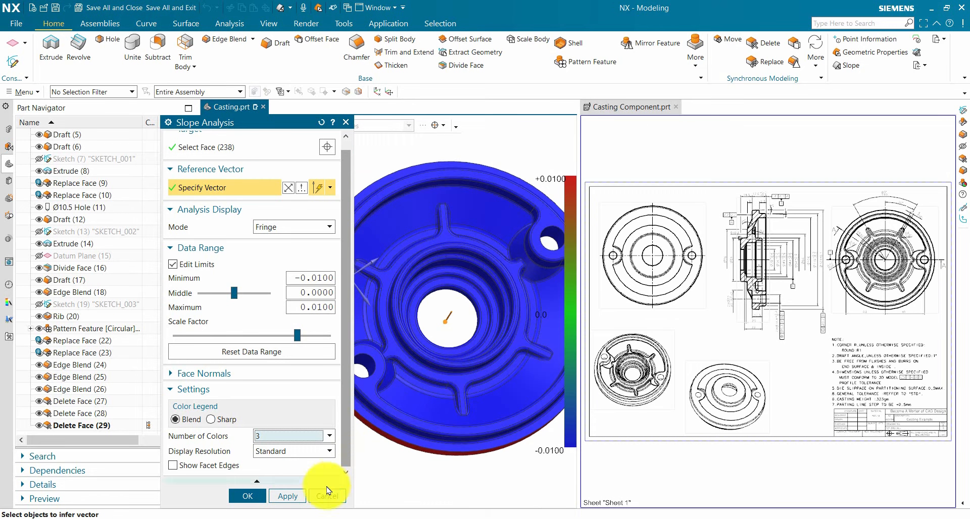
middle_drag(508, 370, 795, 304)
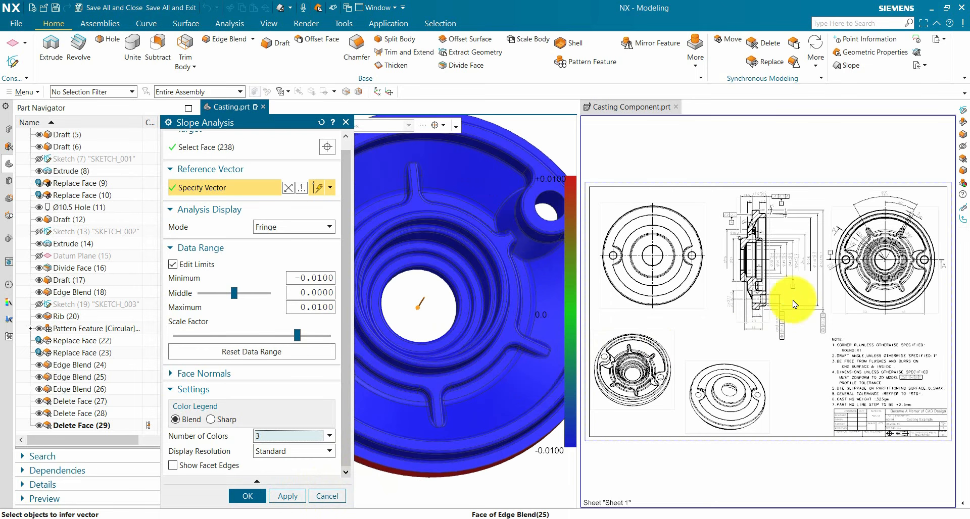
middle_drag(556, 332, 427, 335)
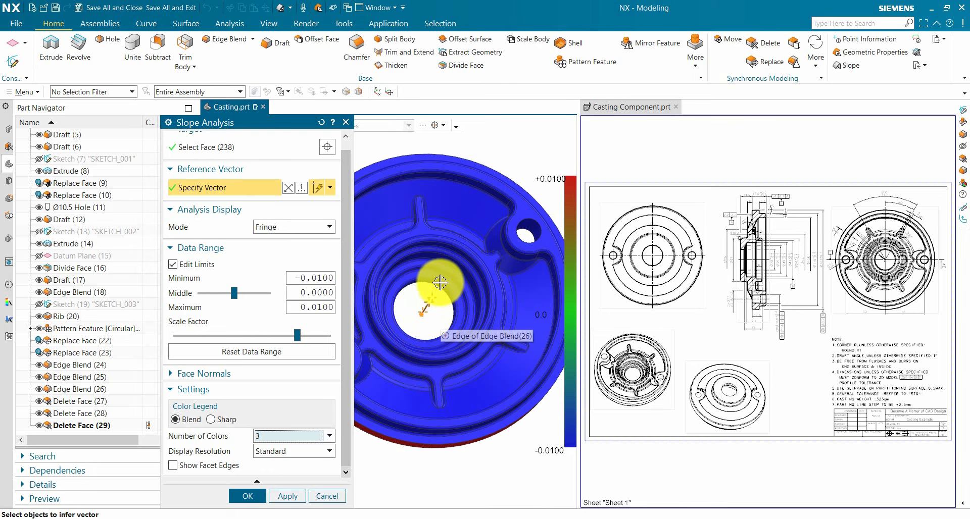
scroll(466, 351, up, 2)
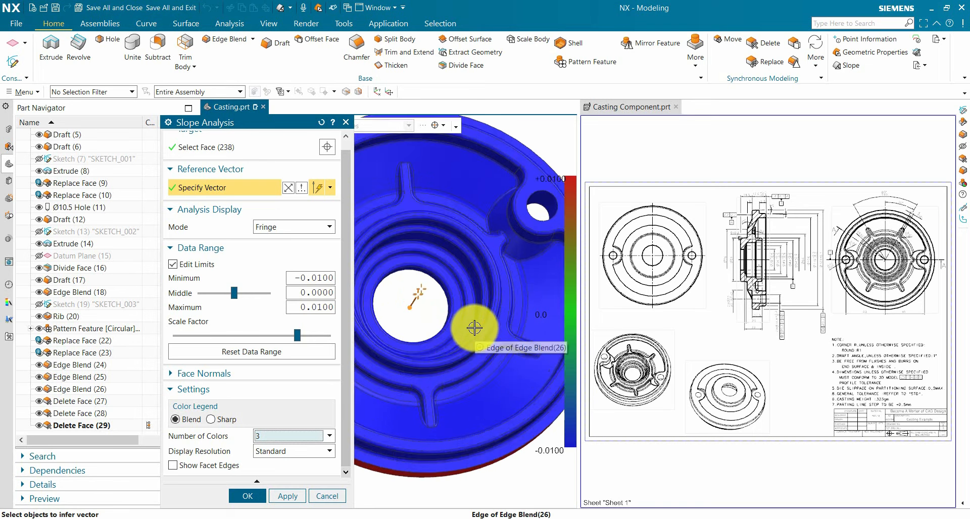
scroll(475, 327, down, 4)
scroll(539, 290, up, 3)
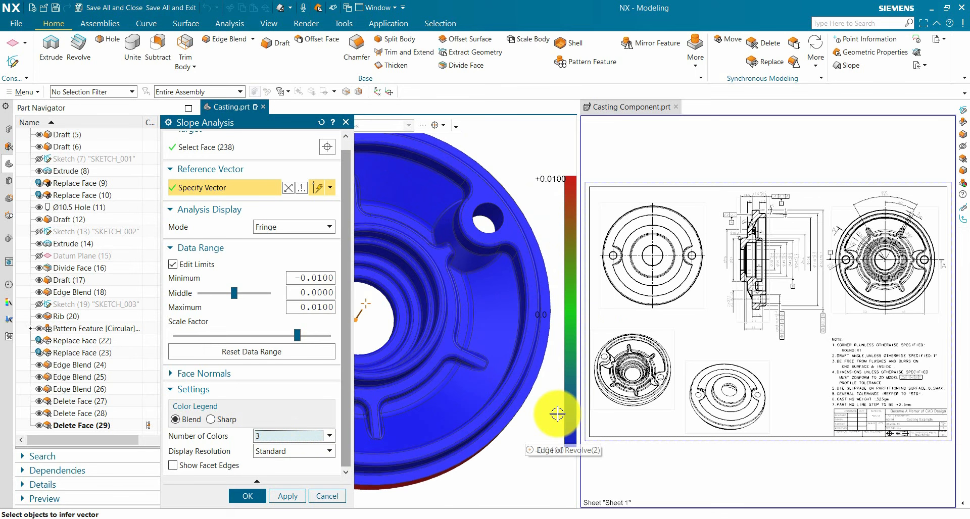